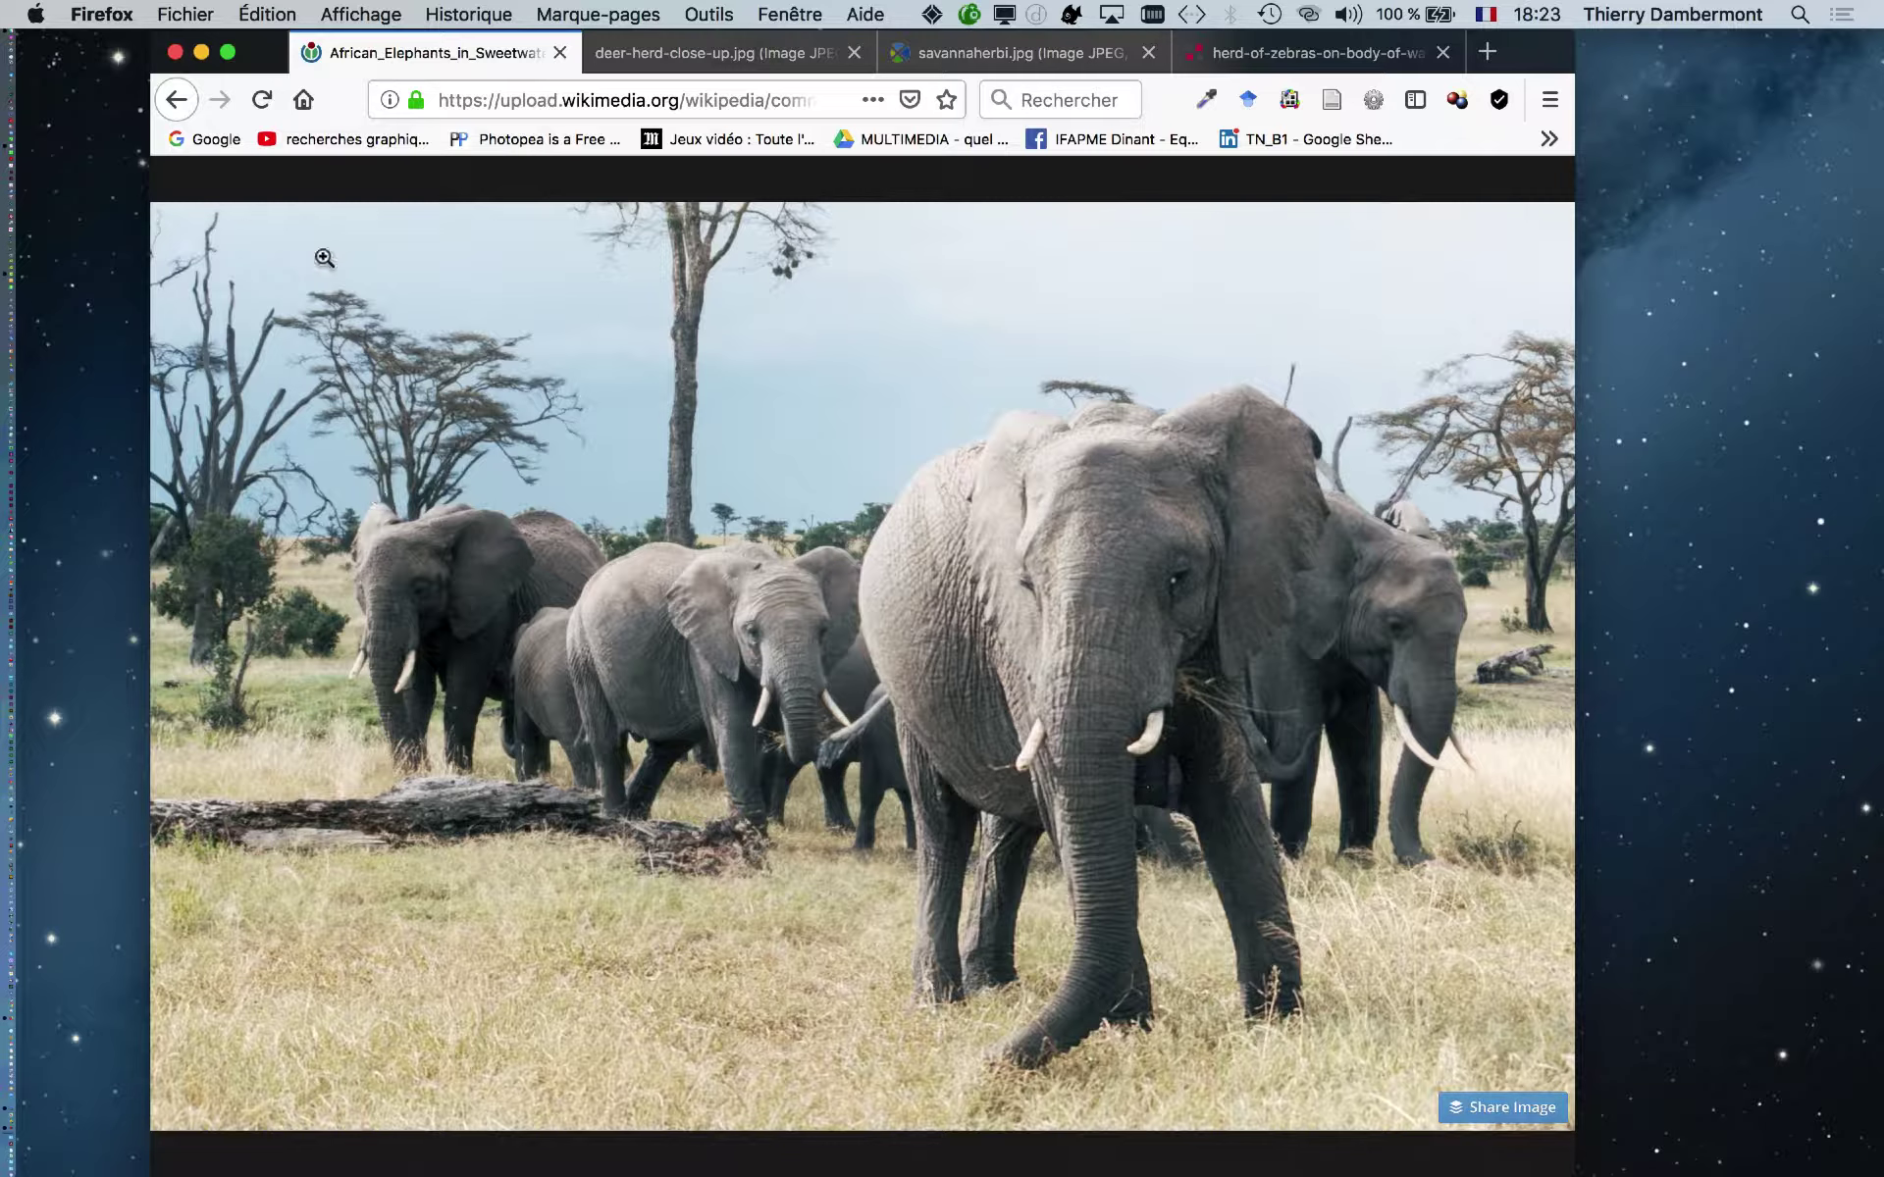
# Look through the deer, zebra and zebra herd tabs, return to the elephants tab, then bring TextEdit forward
pyautogui.click(674, 50)
pyautogui.click(1025, 50)
pyautogui.click(1331, 61)
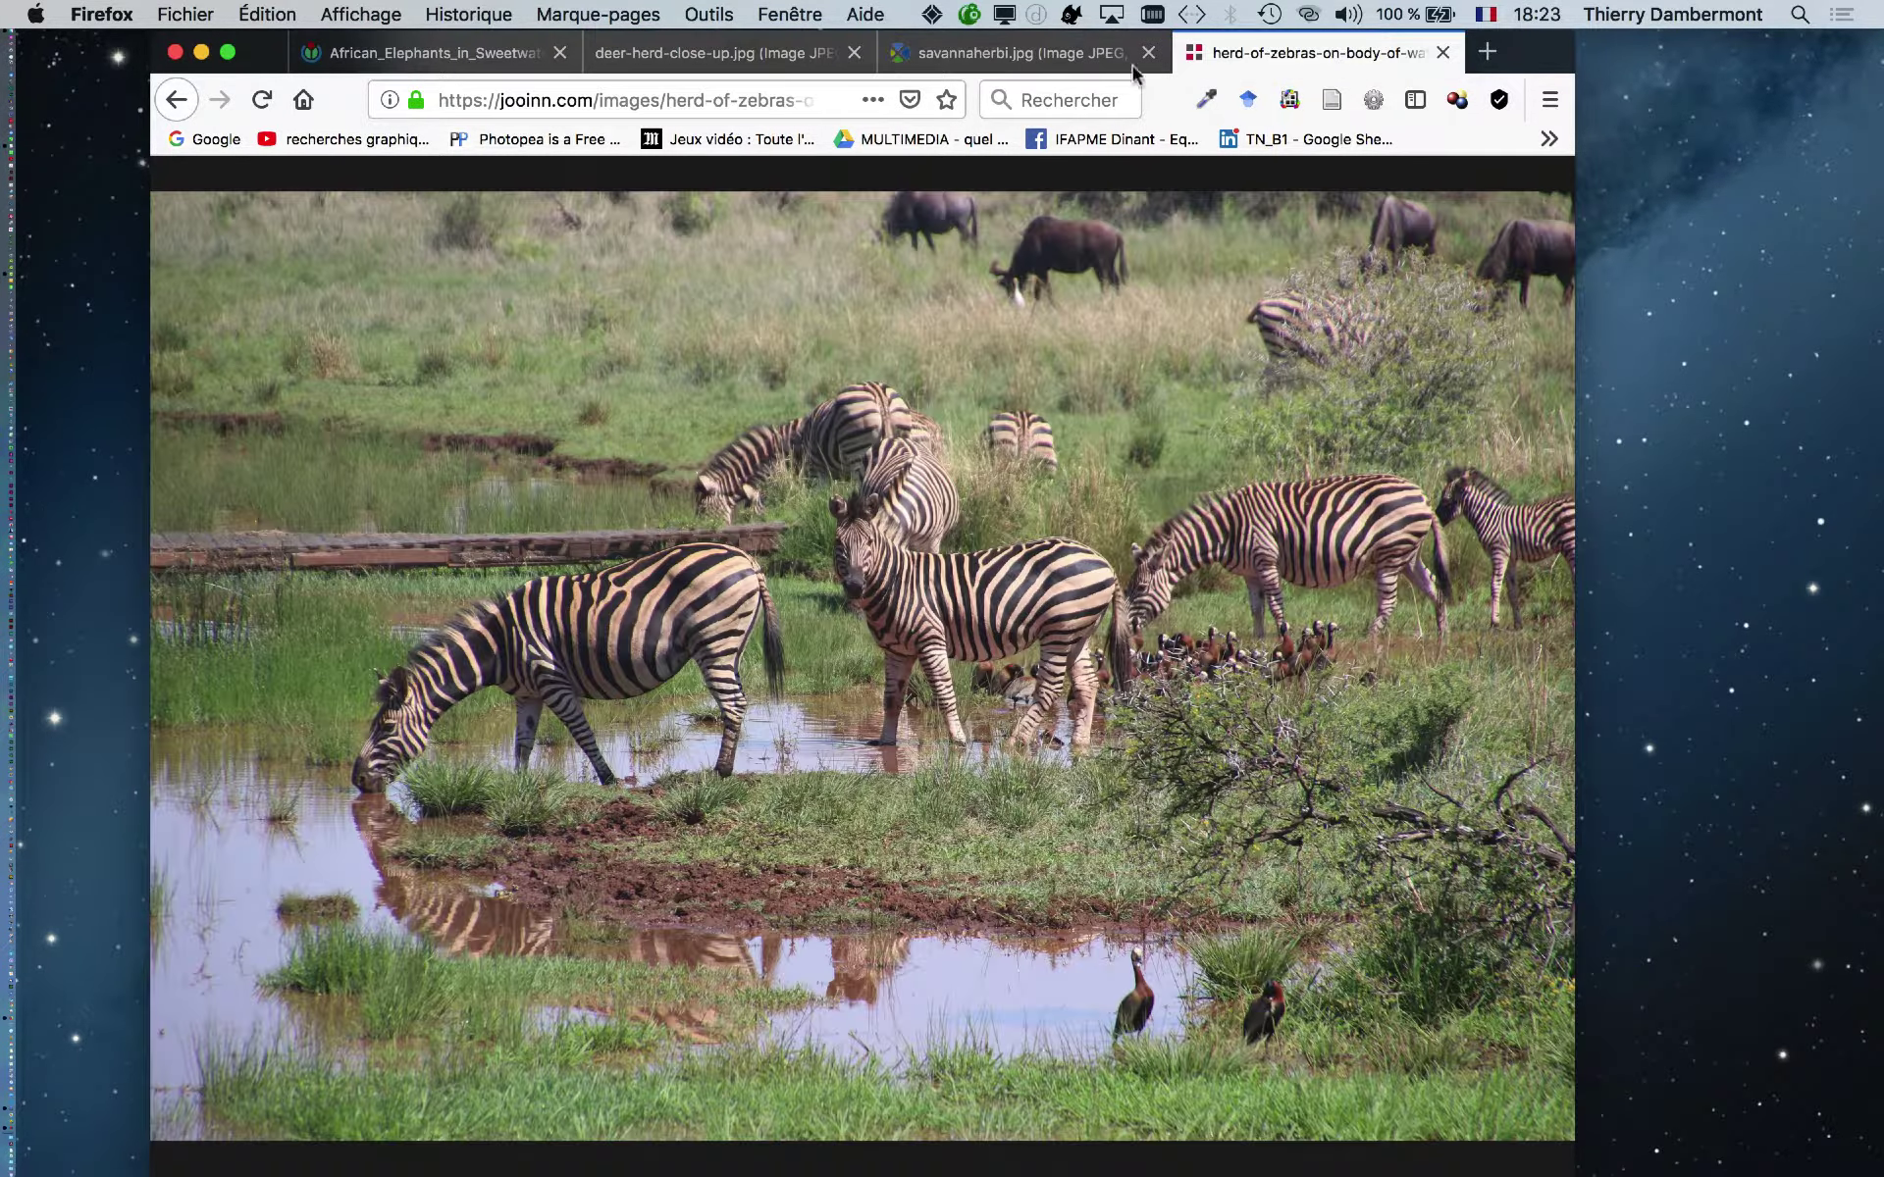
pyautogui.click(338, 54)
pyautogui.press('super+Tab')
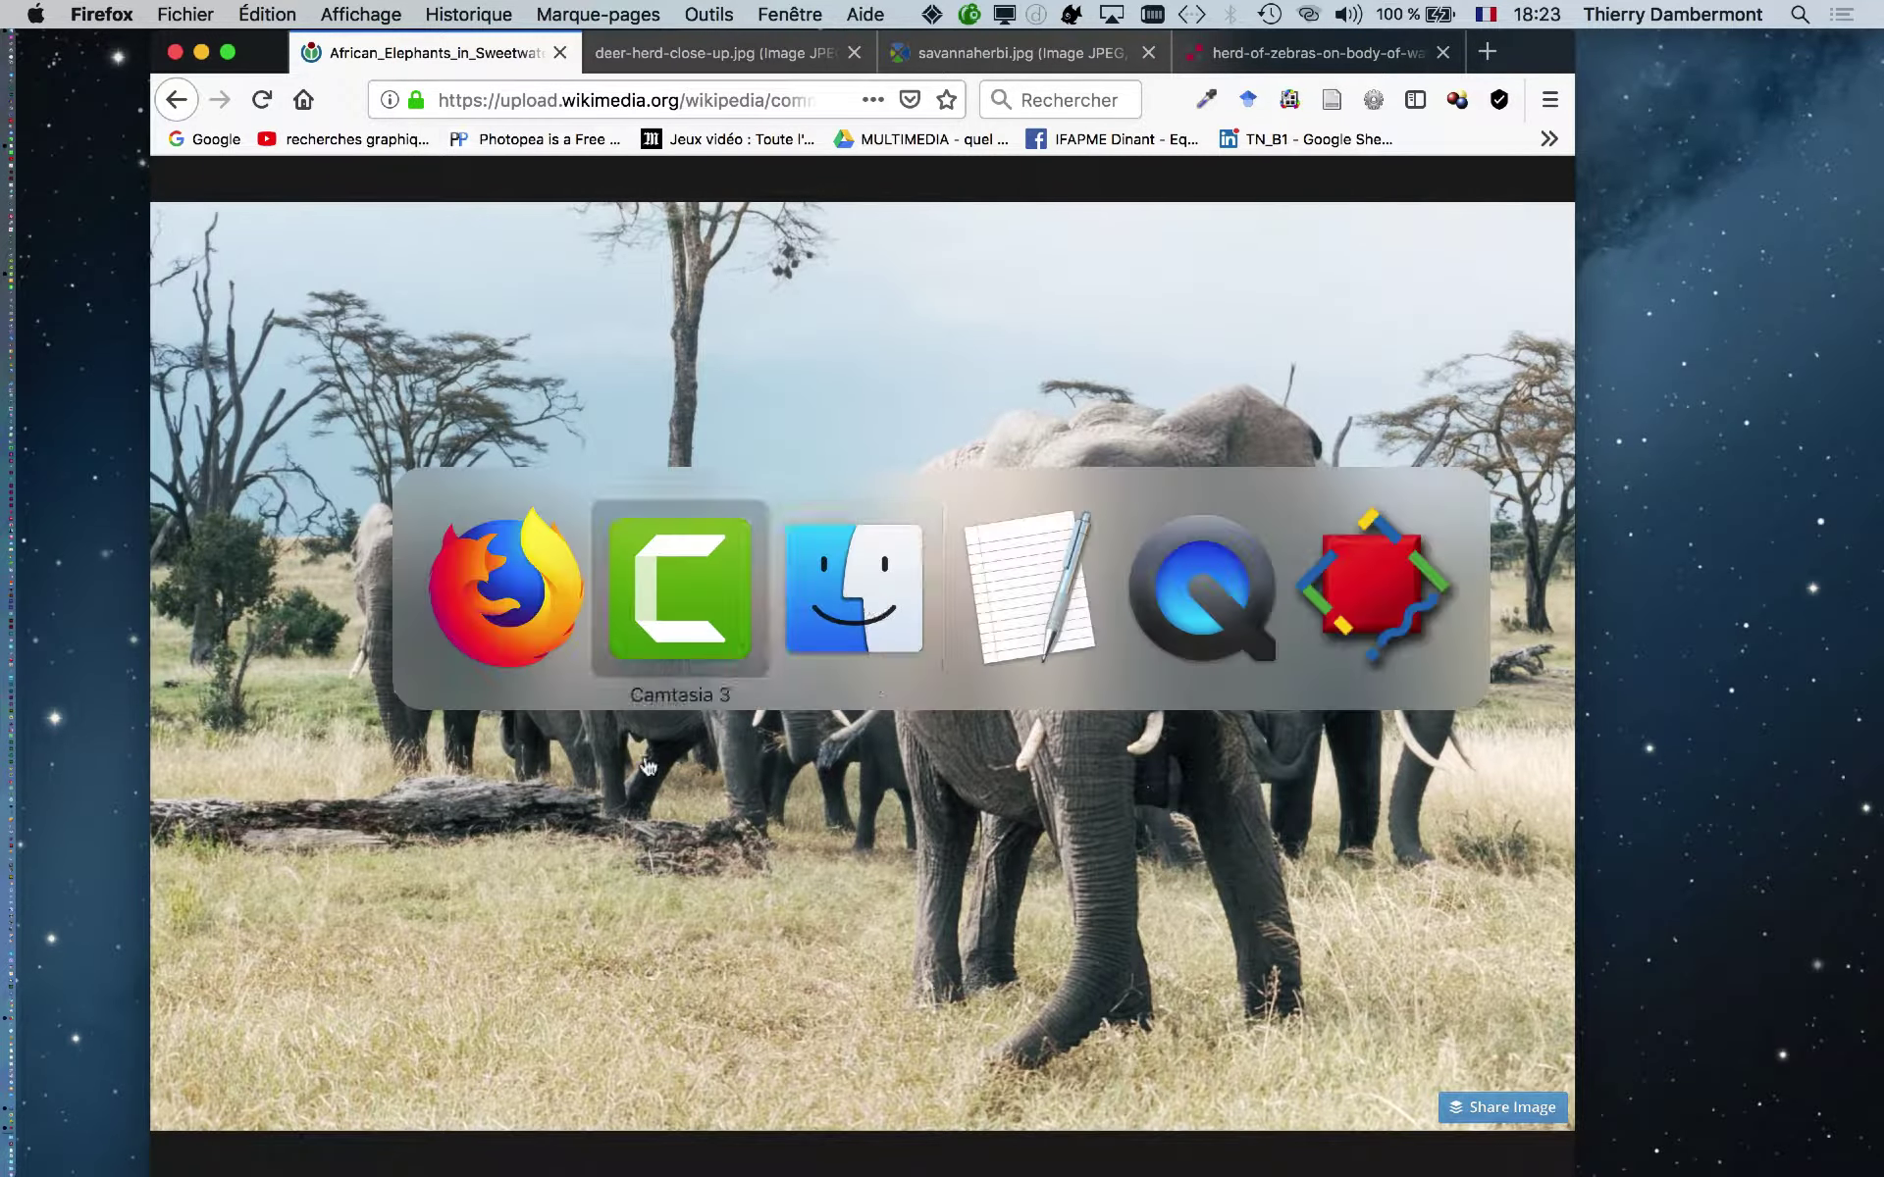
pyautogui.press('super+Tab')
pyautogui.press('super+Tab')
# Select each image URL and bit.ly link (2Tbtmwm, 2PmQ2LA, 2OJzGYm, 2z7HwG9), then minimize the notes
pyautogui.click(661, 381)
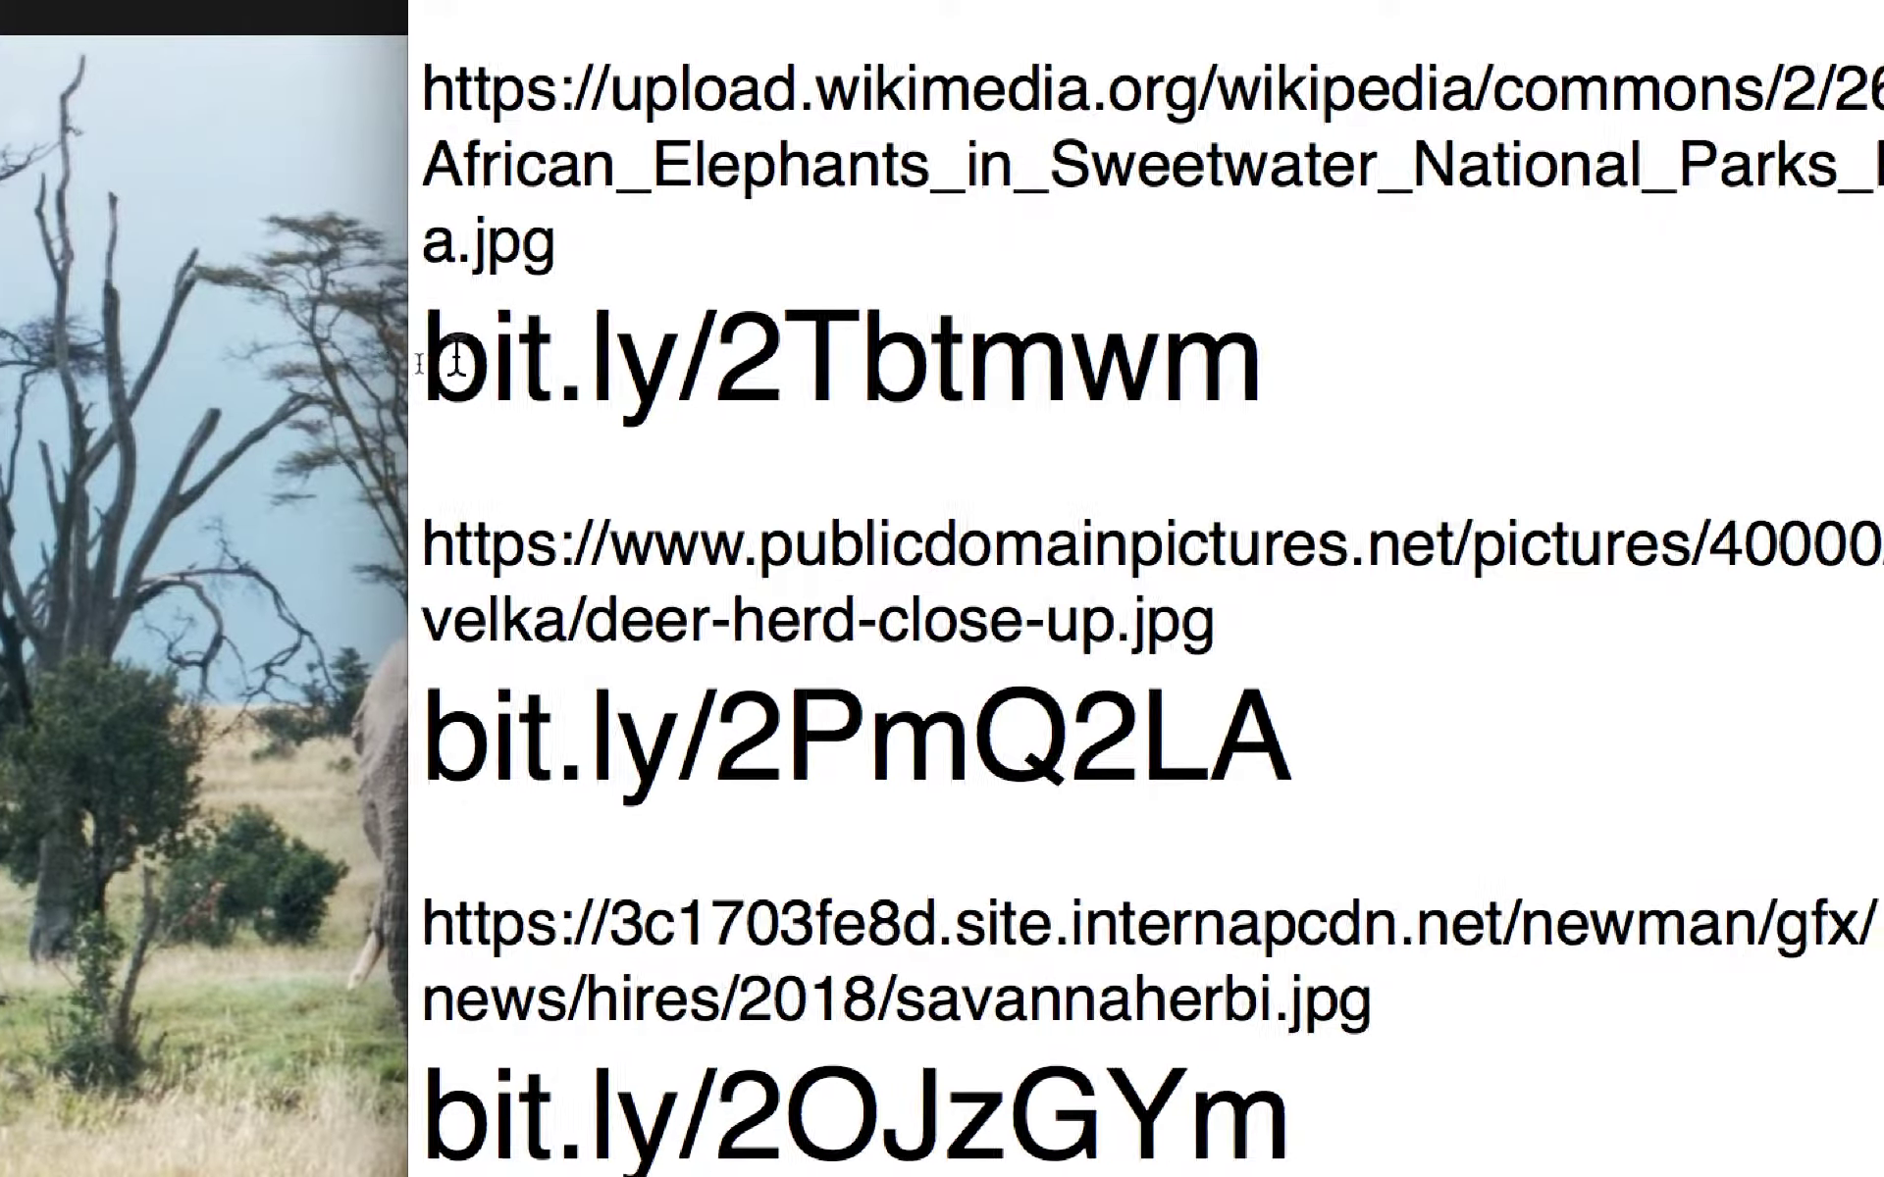
pyautogui.tripleClick(442, 363)
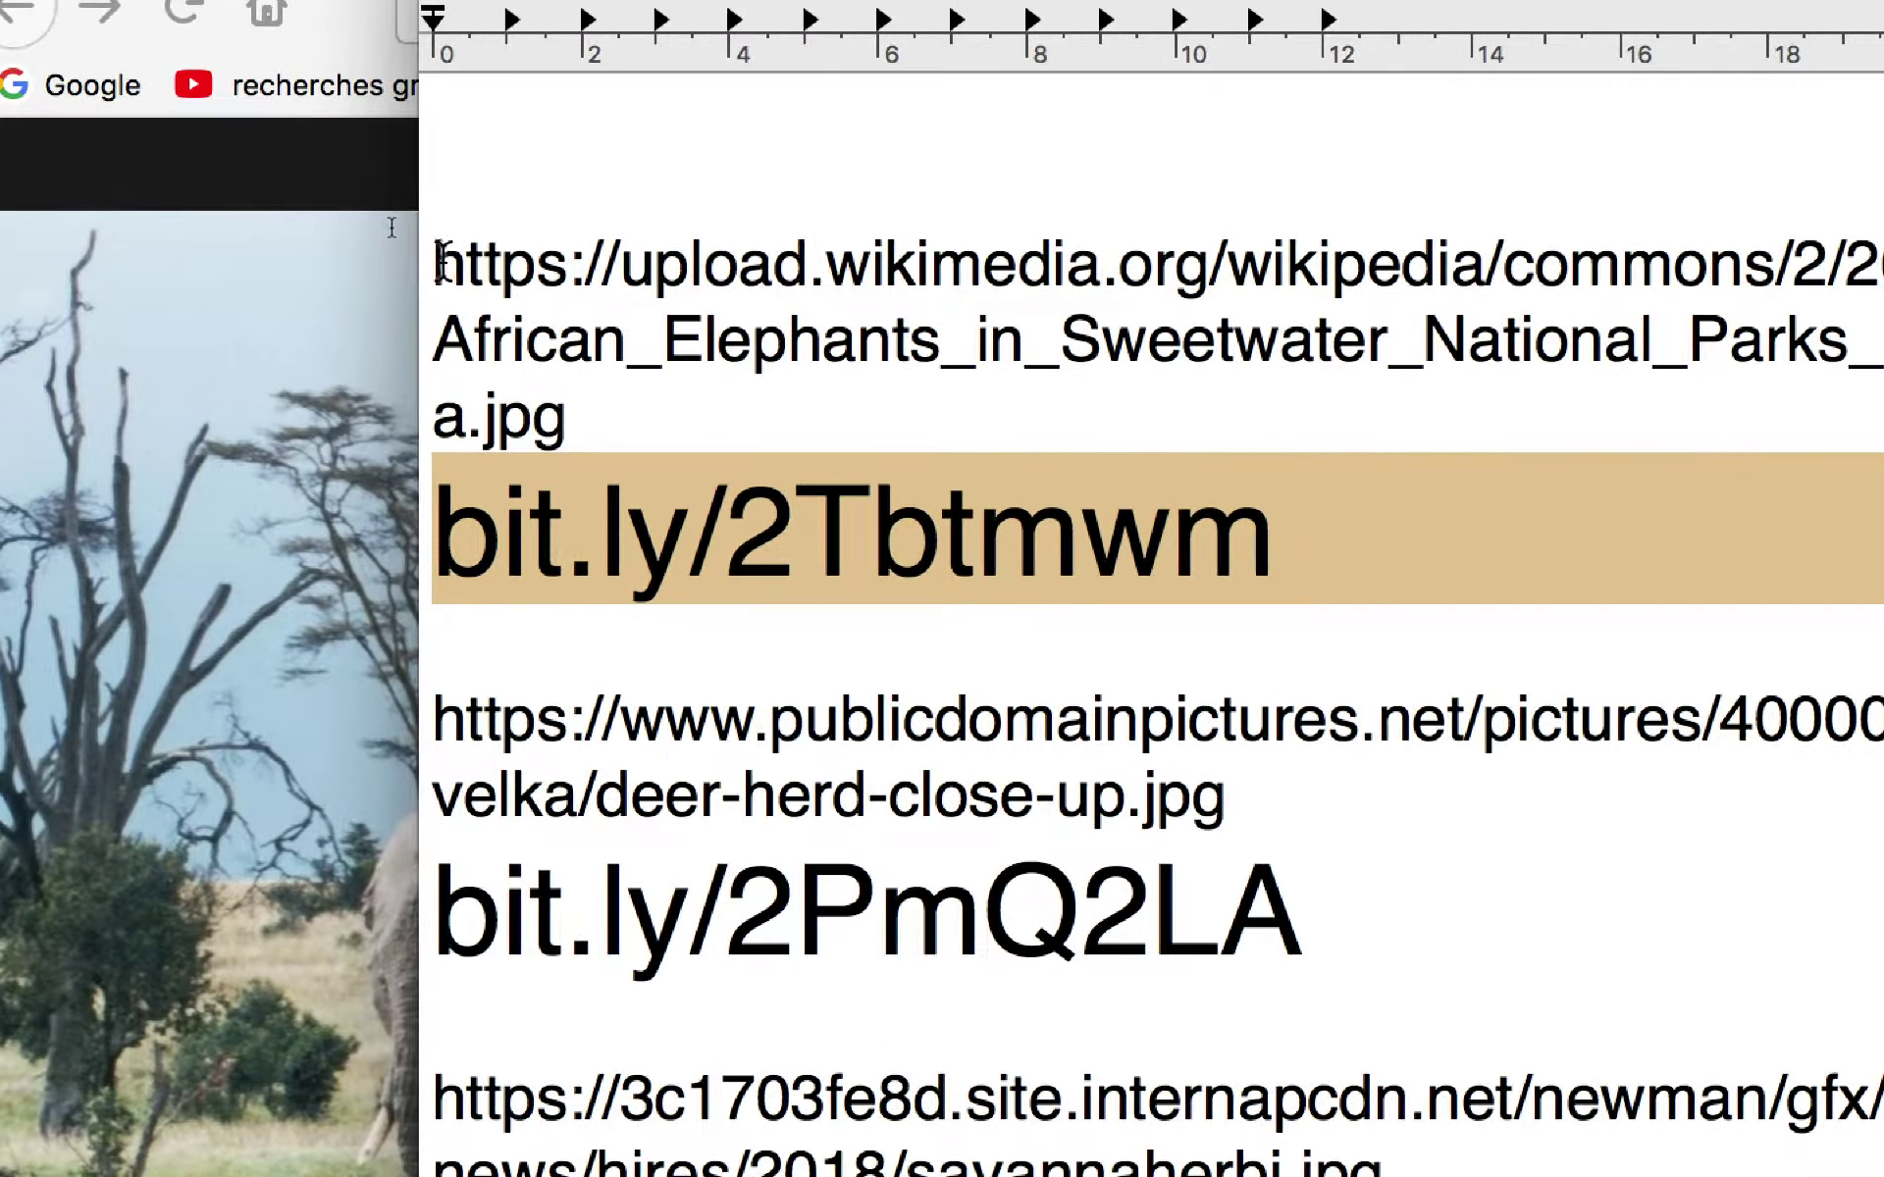
pyautogui.moveTo(198, 87); pyautogui.dragTo(331, 240)
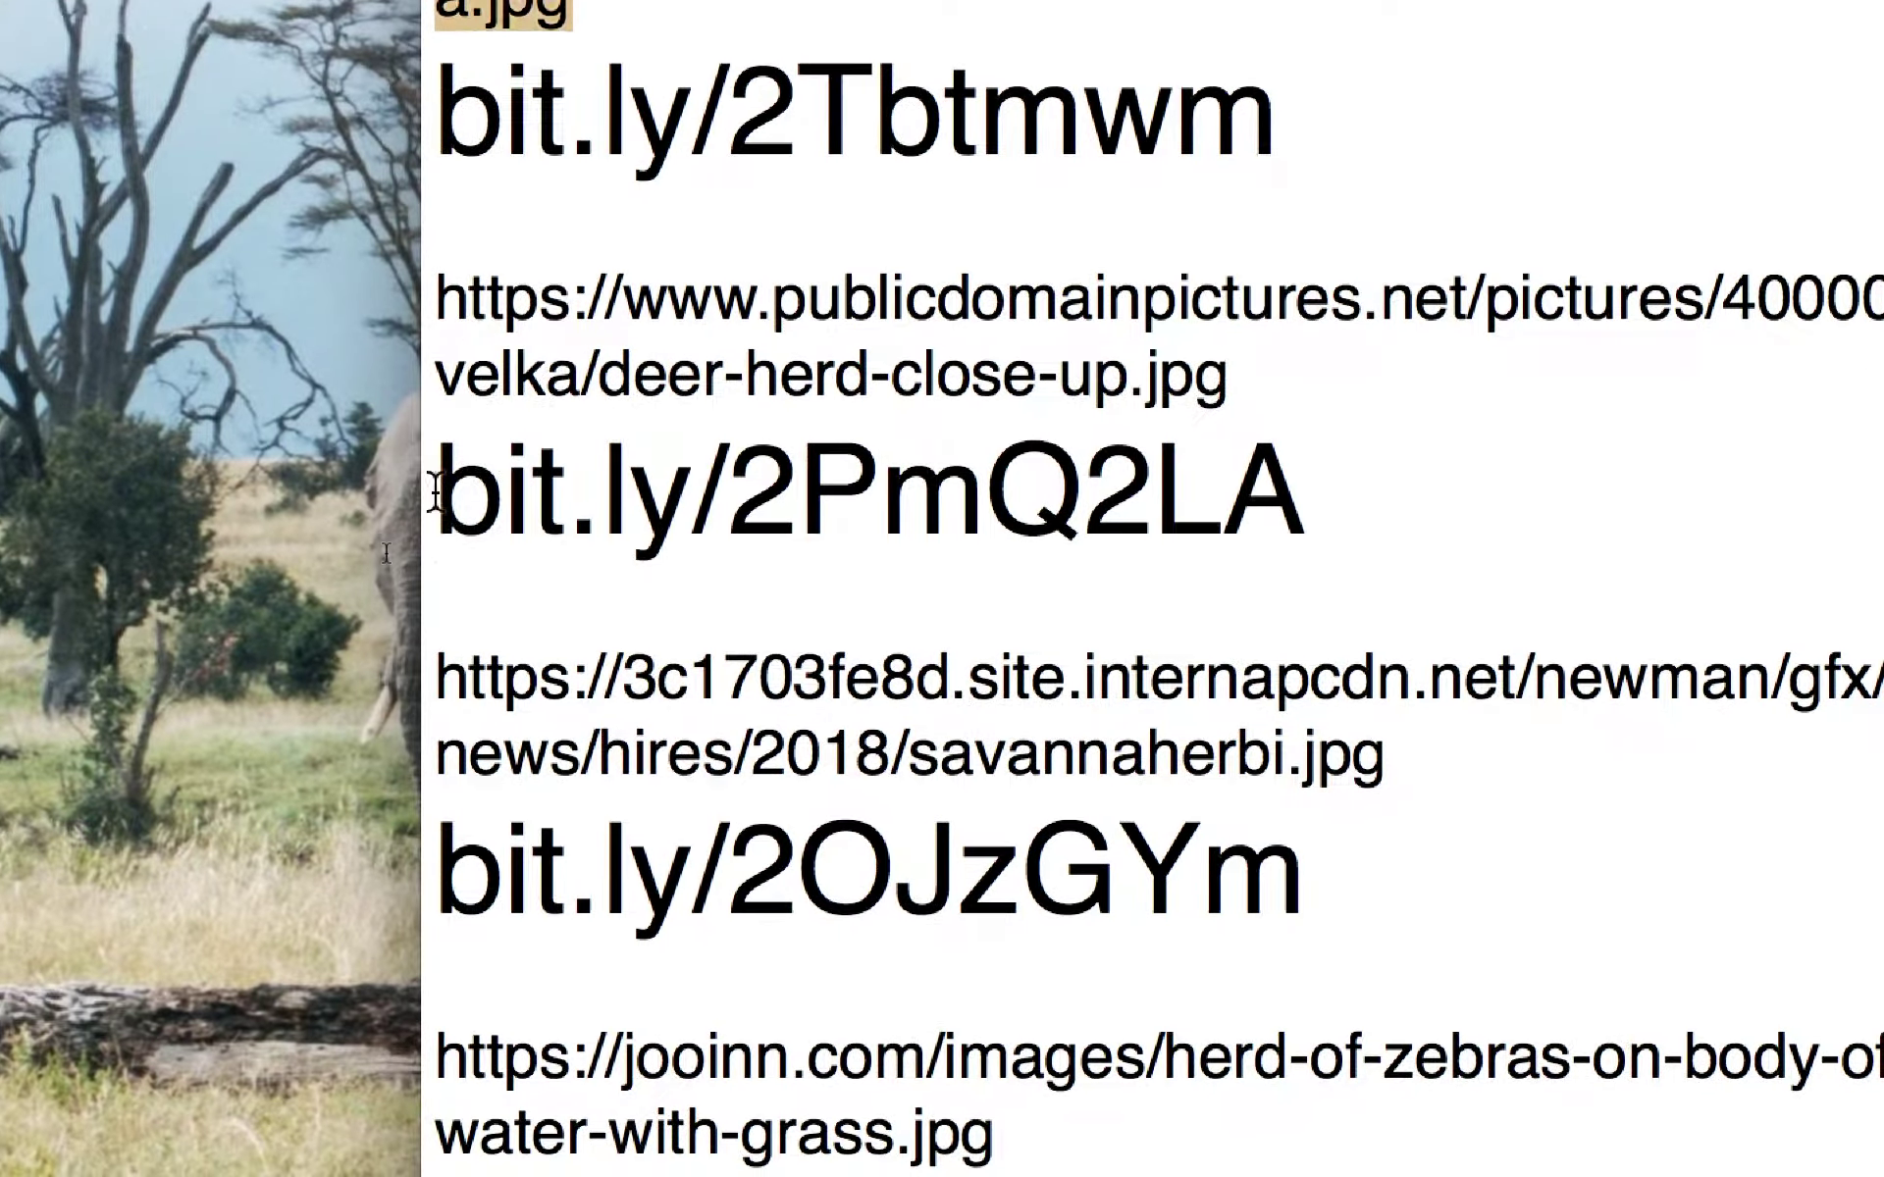
pyautogui.moveTo(437, 495); pyautogui.dragTo(1094, 486)
pyautogui.moveTo(669, 481); pyautogui.dragTo(856, 485)
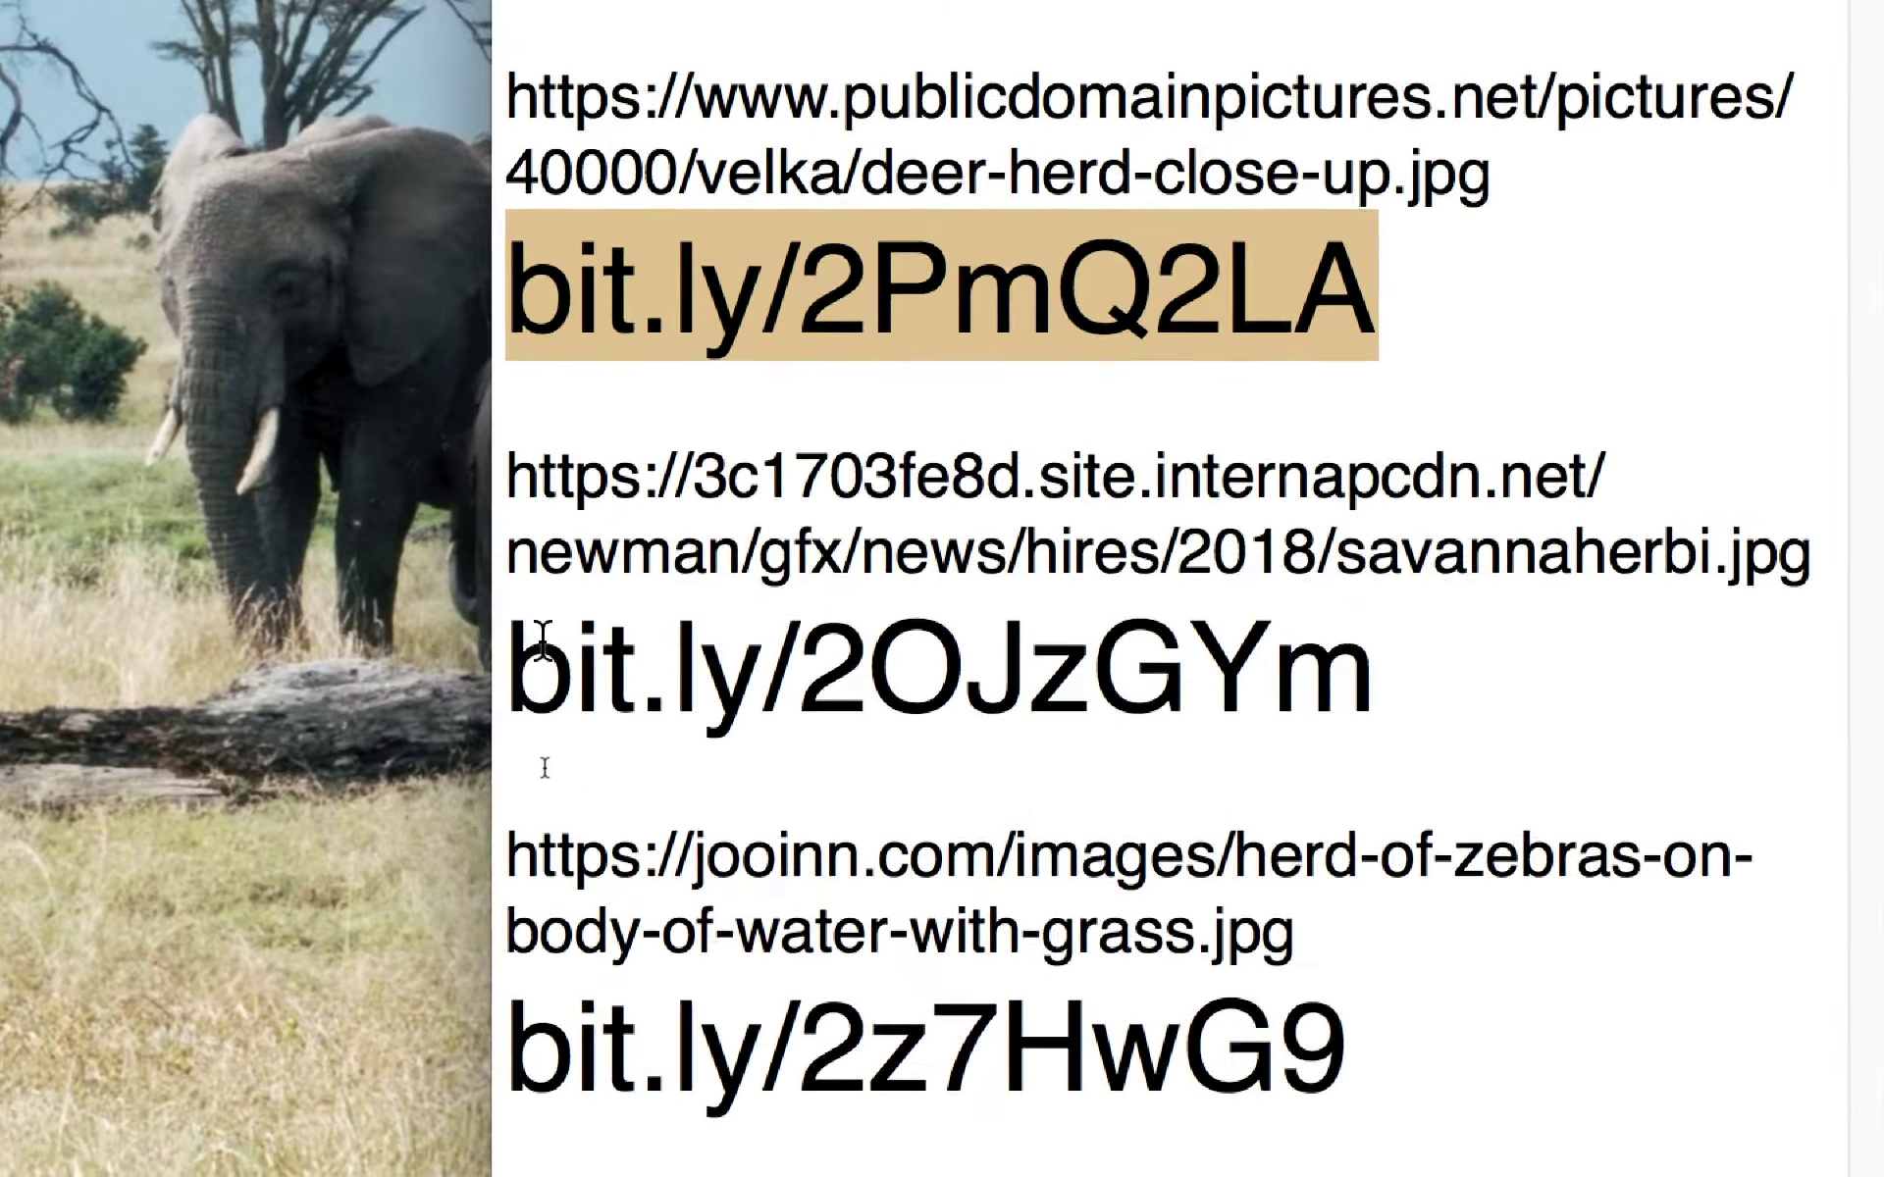
pyautogui.moveTo(543, 637); pyautogui.dragTo(1371, 672)
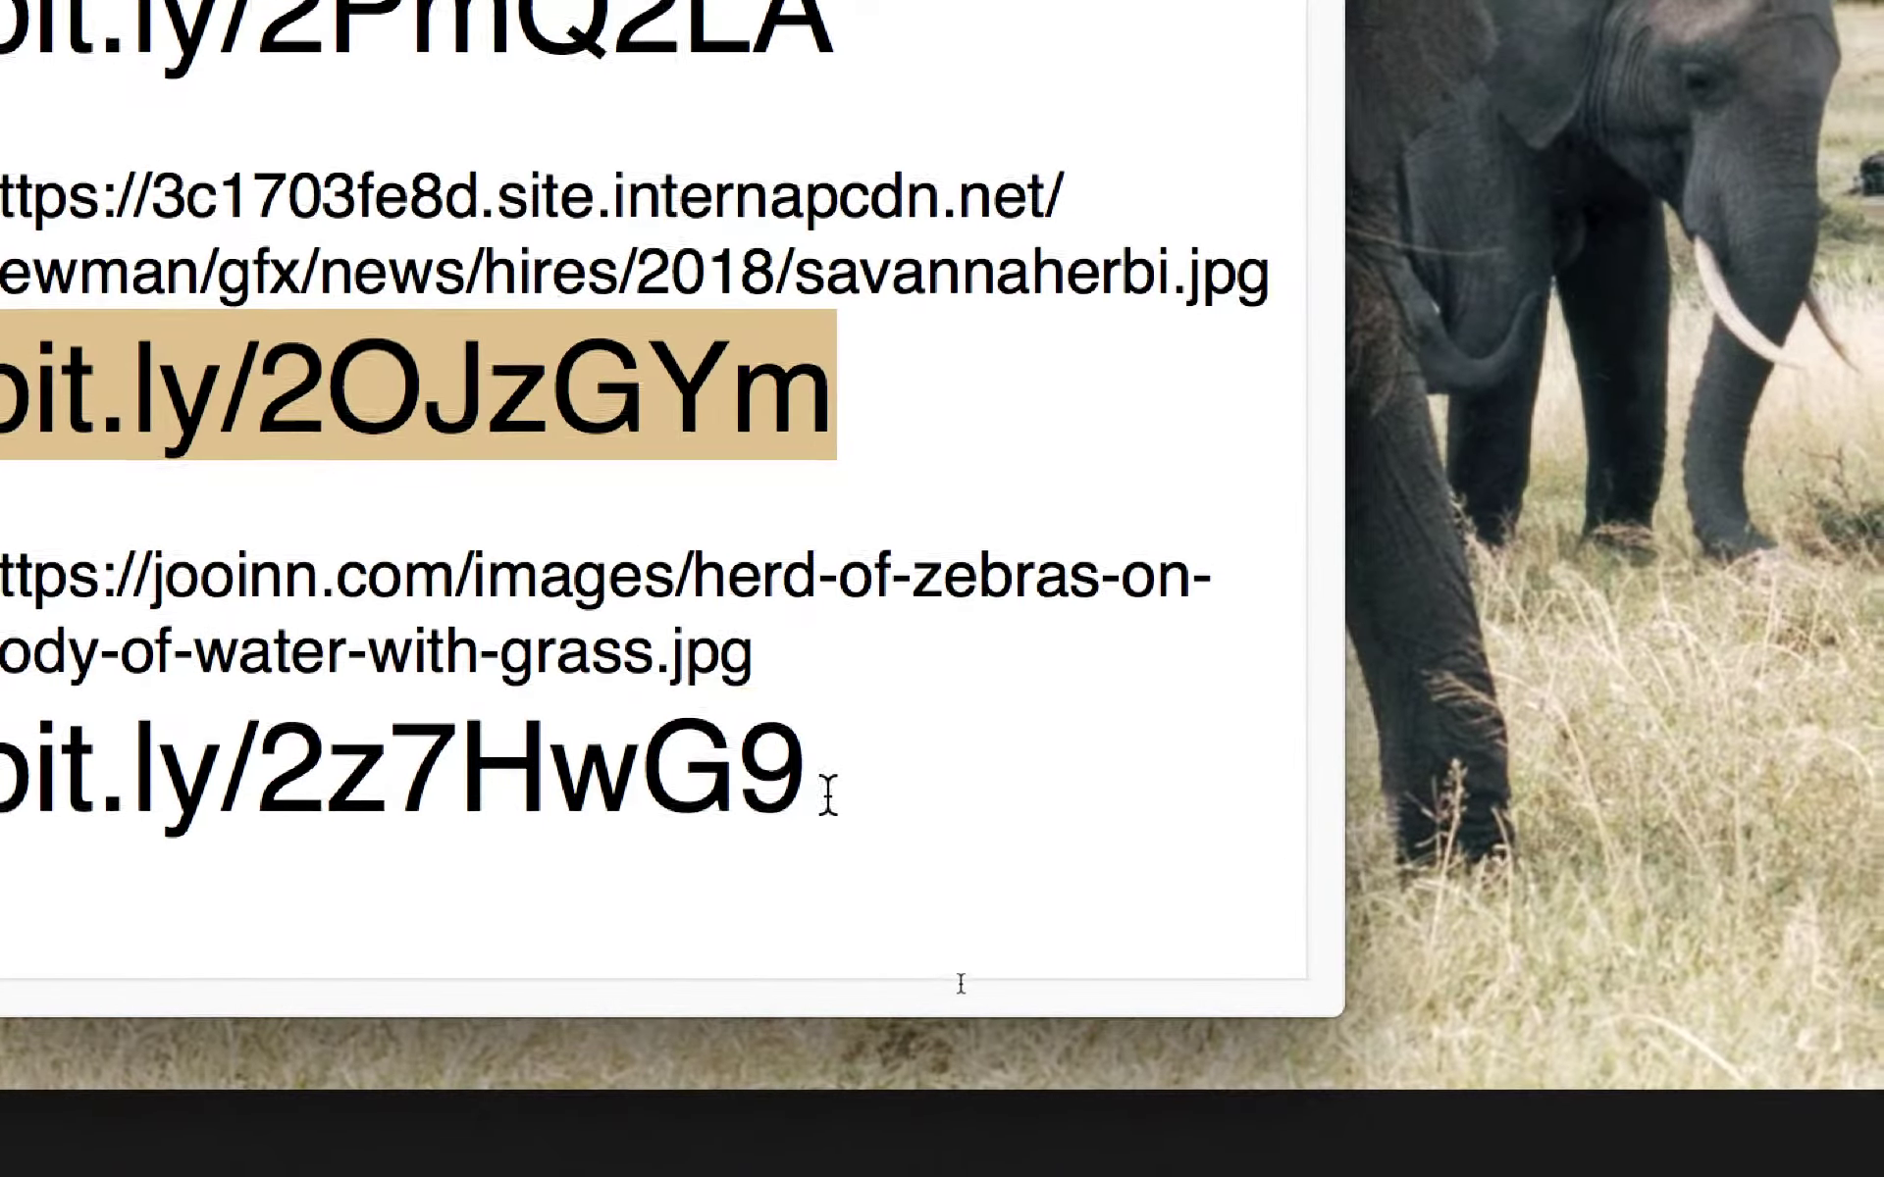
pyautogui.moveTo(949, 930); pyautogui.dragTo(536, 973)
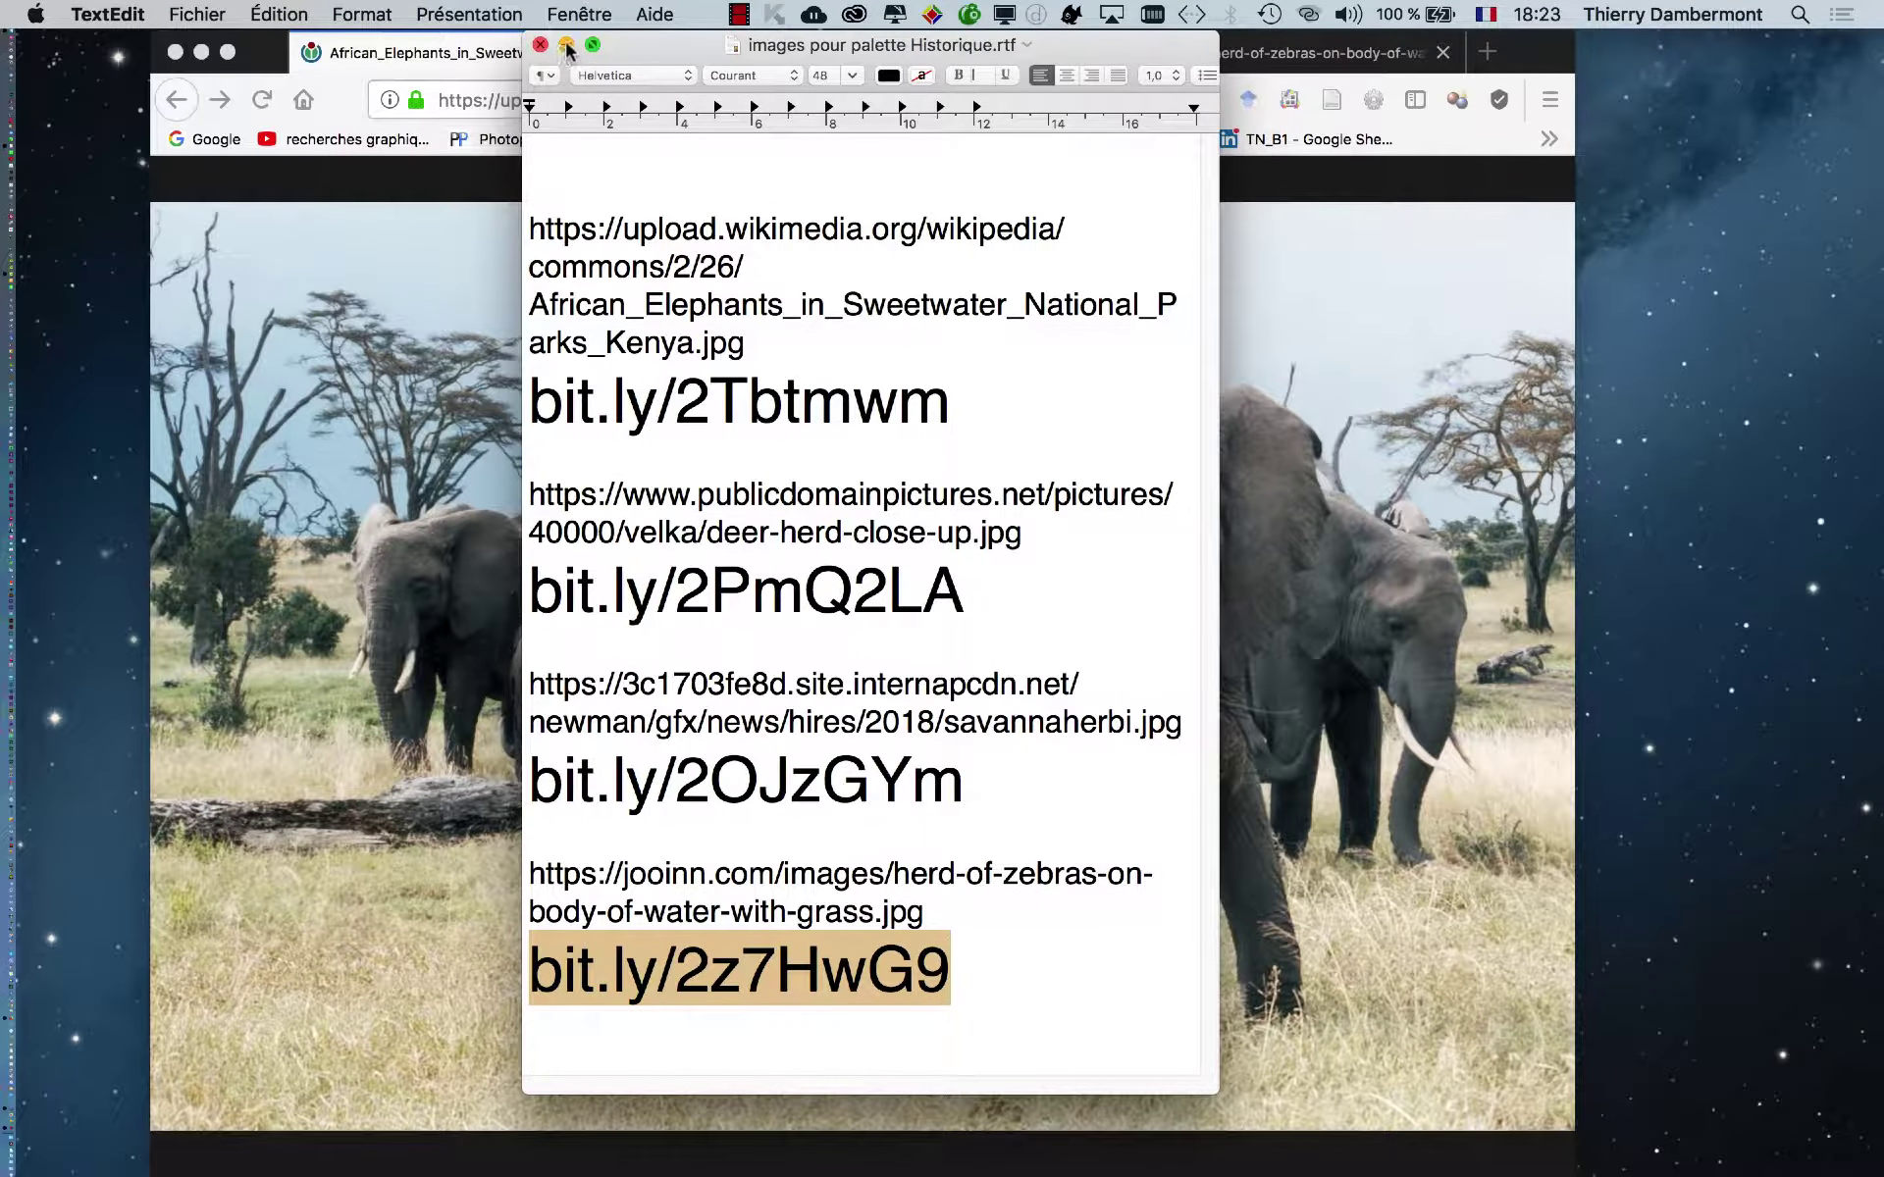
pyautogui.click(567, 45)
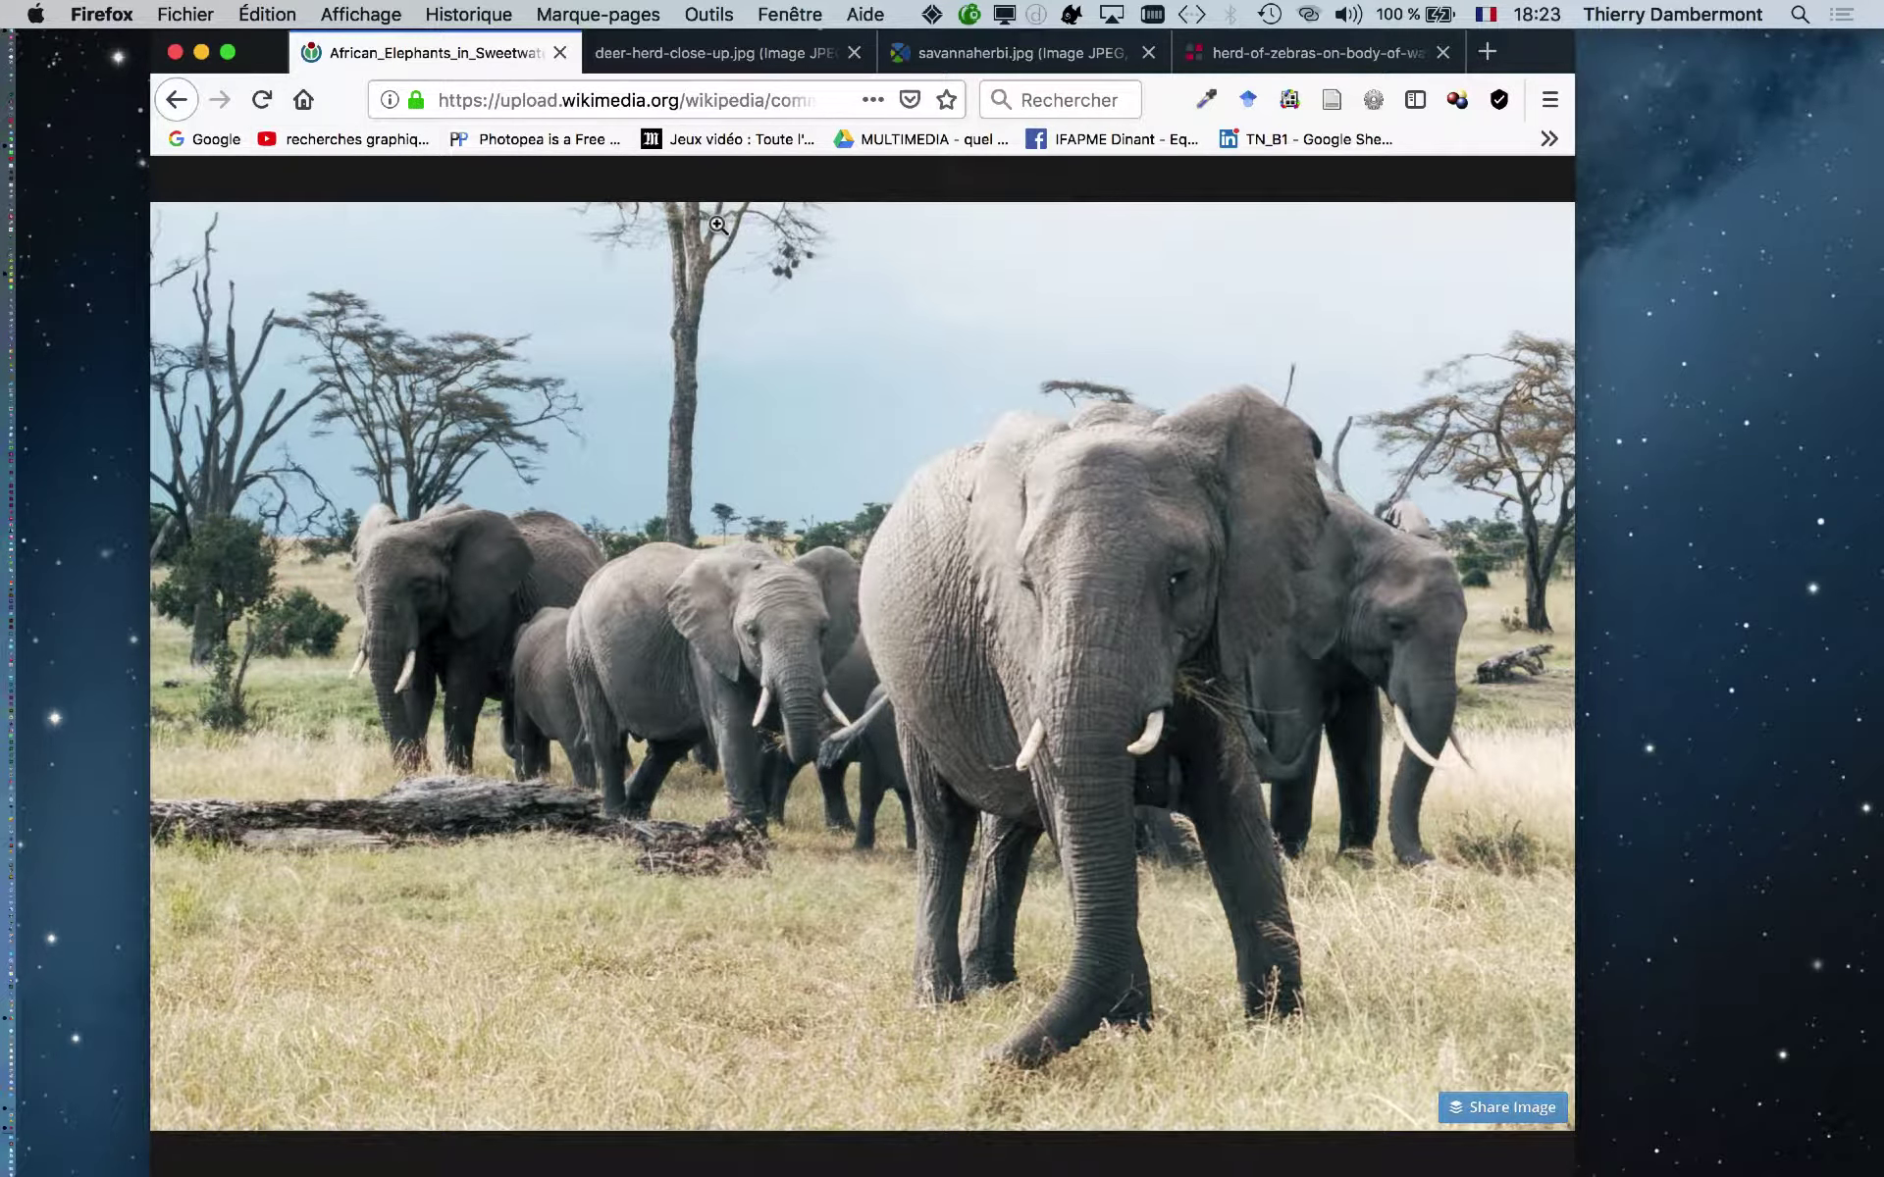
# Save the elephant image into the IFAP 1e cours PS 1 folder
pyautogui.rightClick(834, 521)
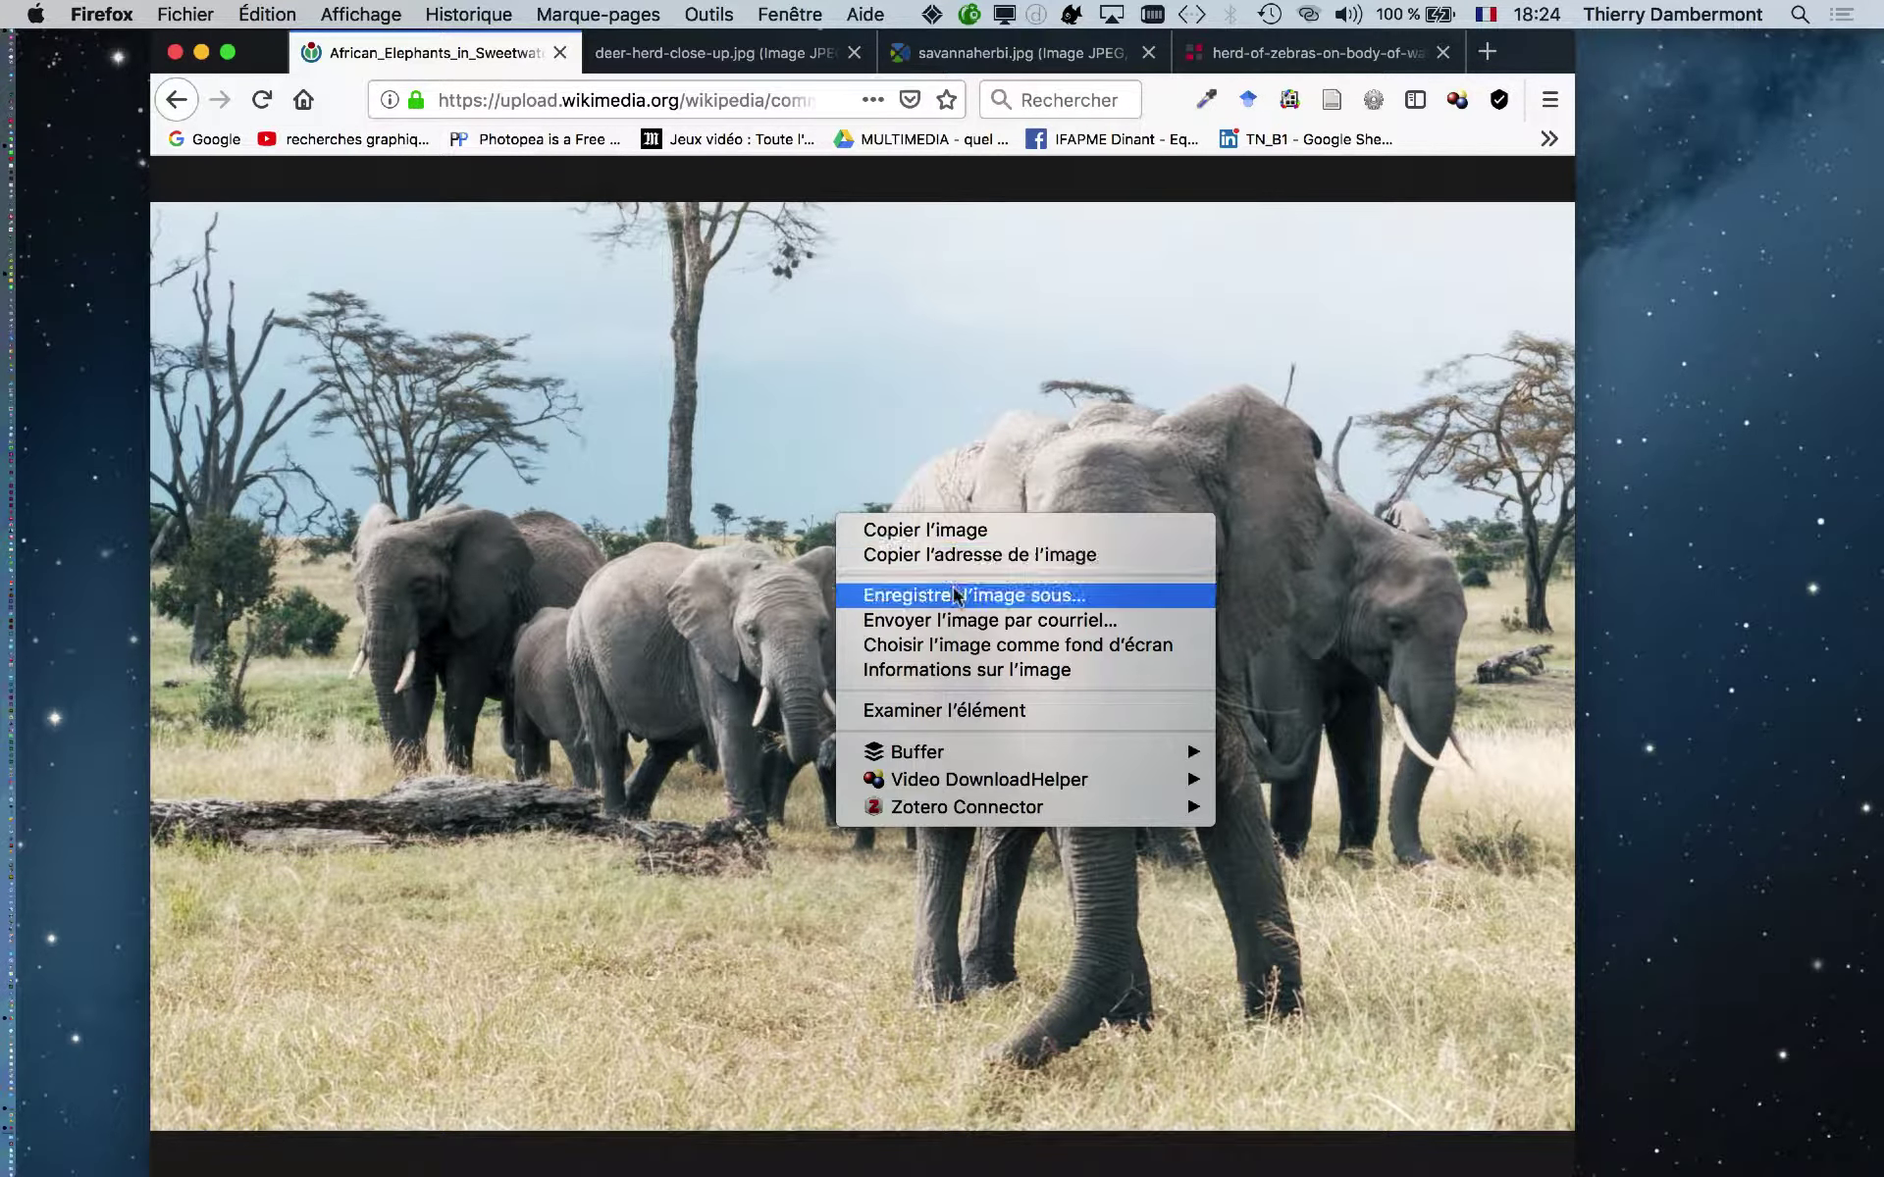
pyautogui.click(912, 593)
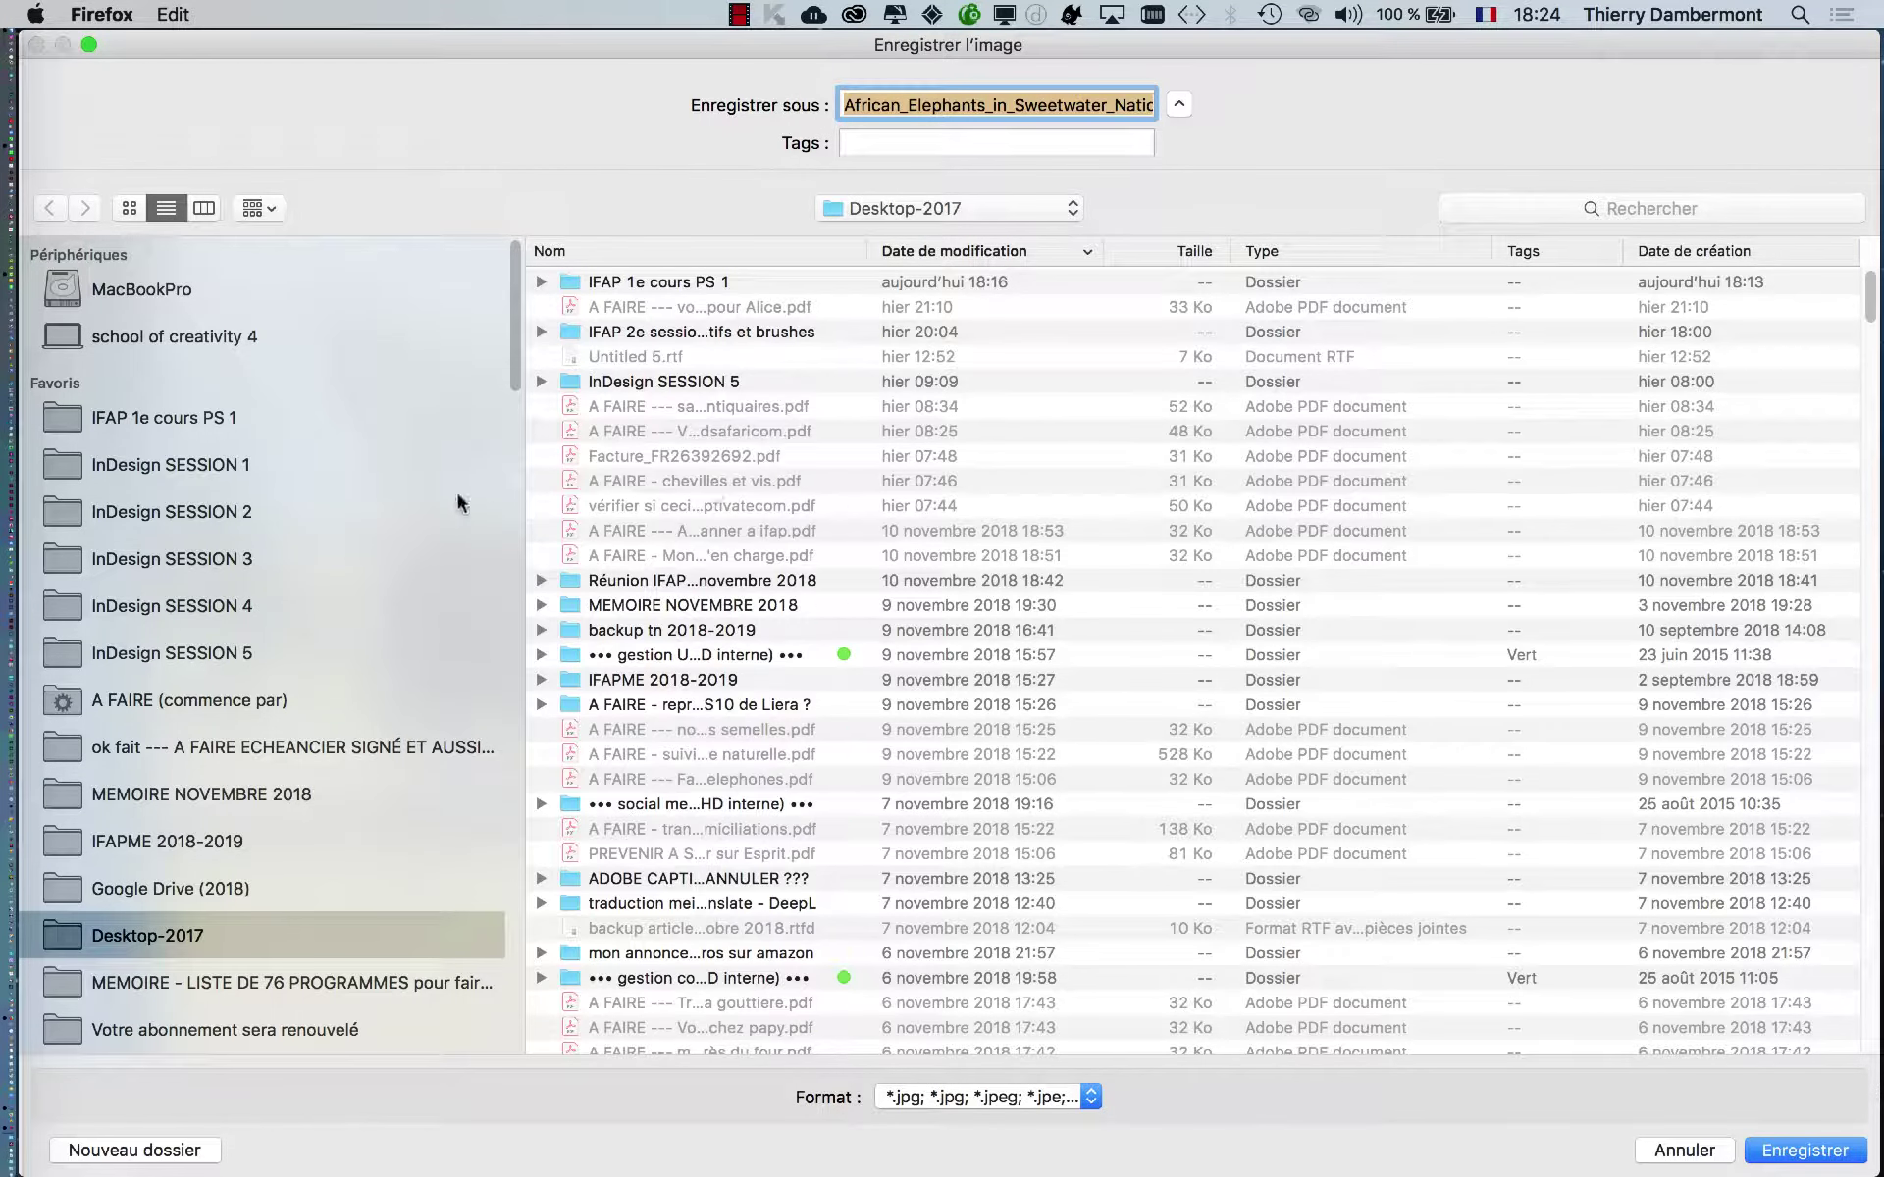
pyautogui.click(392, 418)
pyautogui.click(1805, 1150)
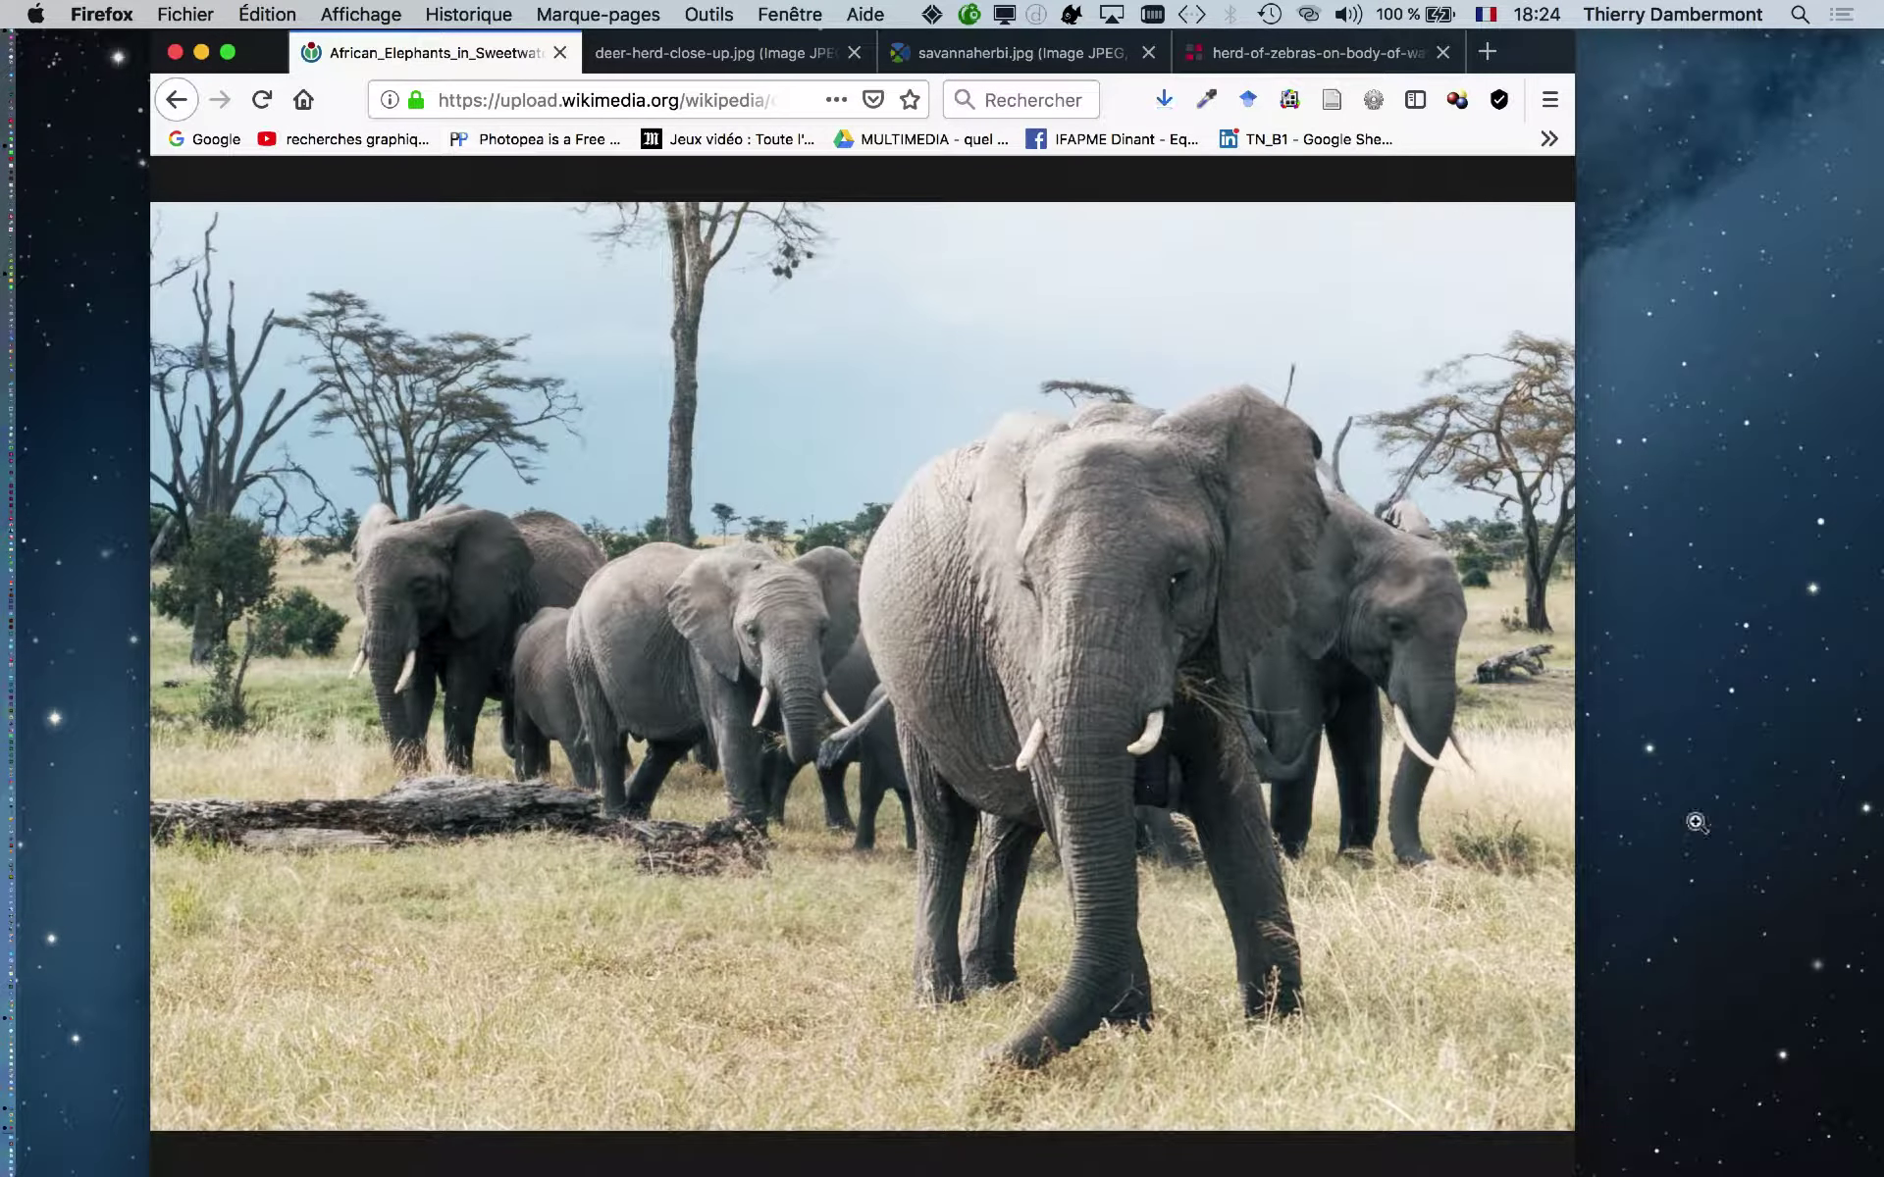
# Save the deer photo into the IFAP 1e cours PS 1 folder
pyautogui.click(804, 62)
pyautogui.rightClick(745, 496)
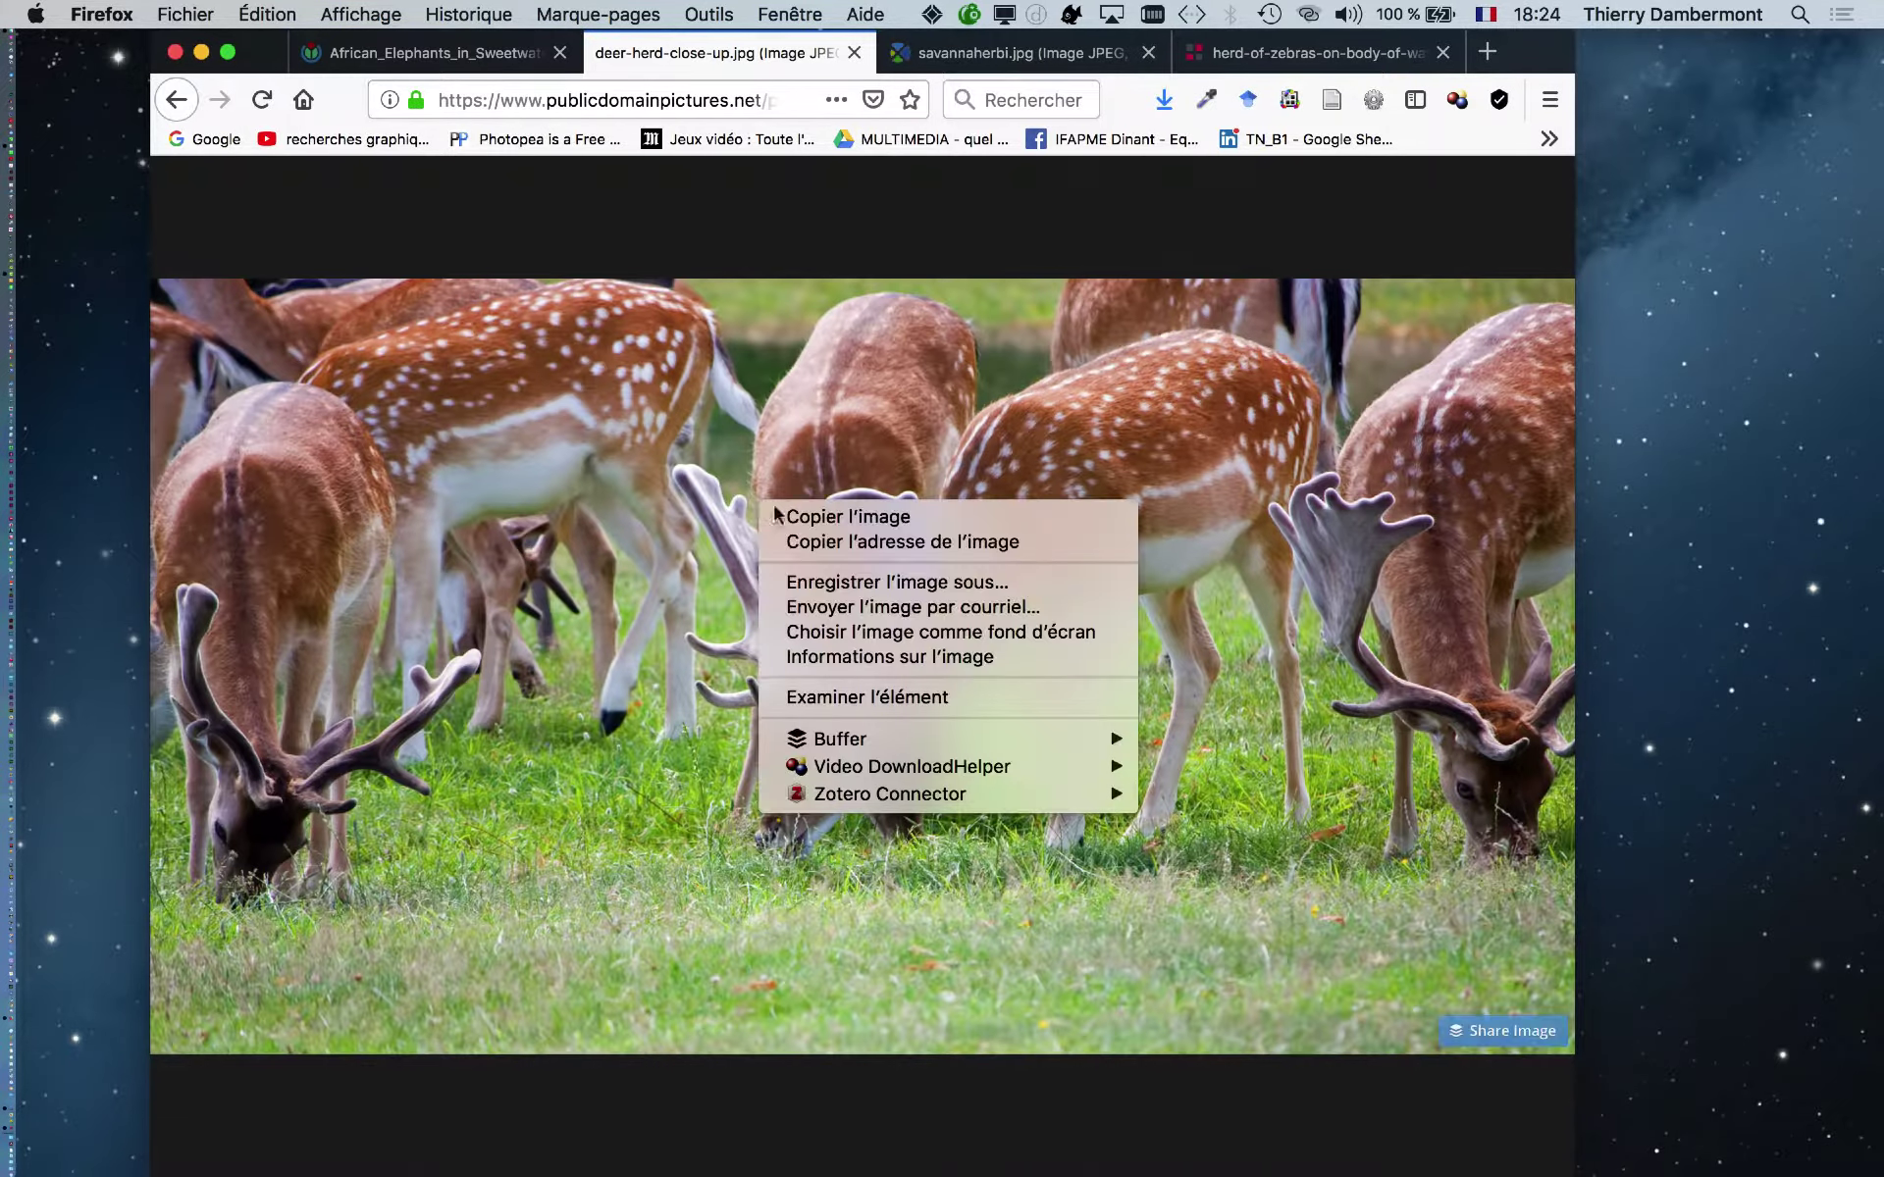
pyautogui.click(982, 580)
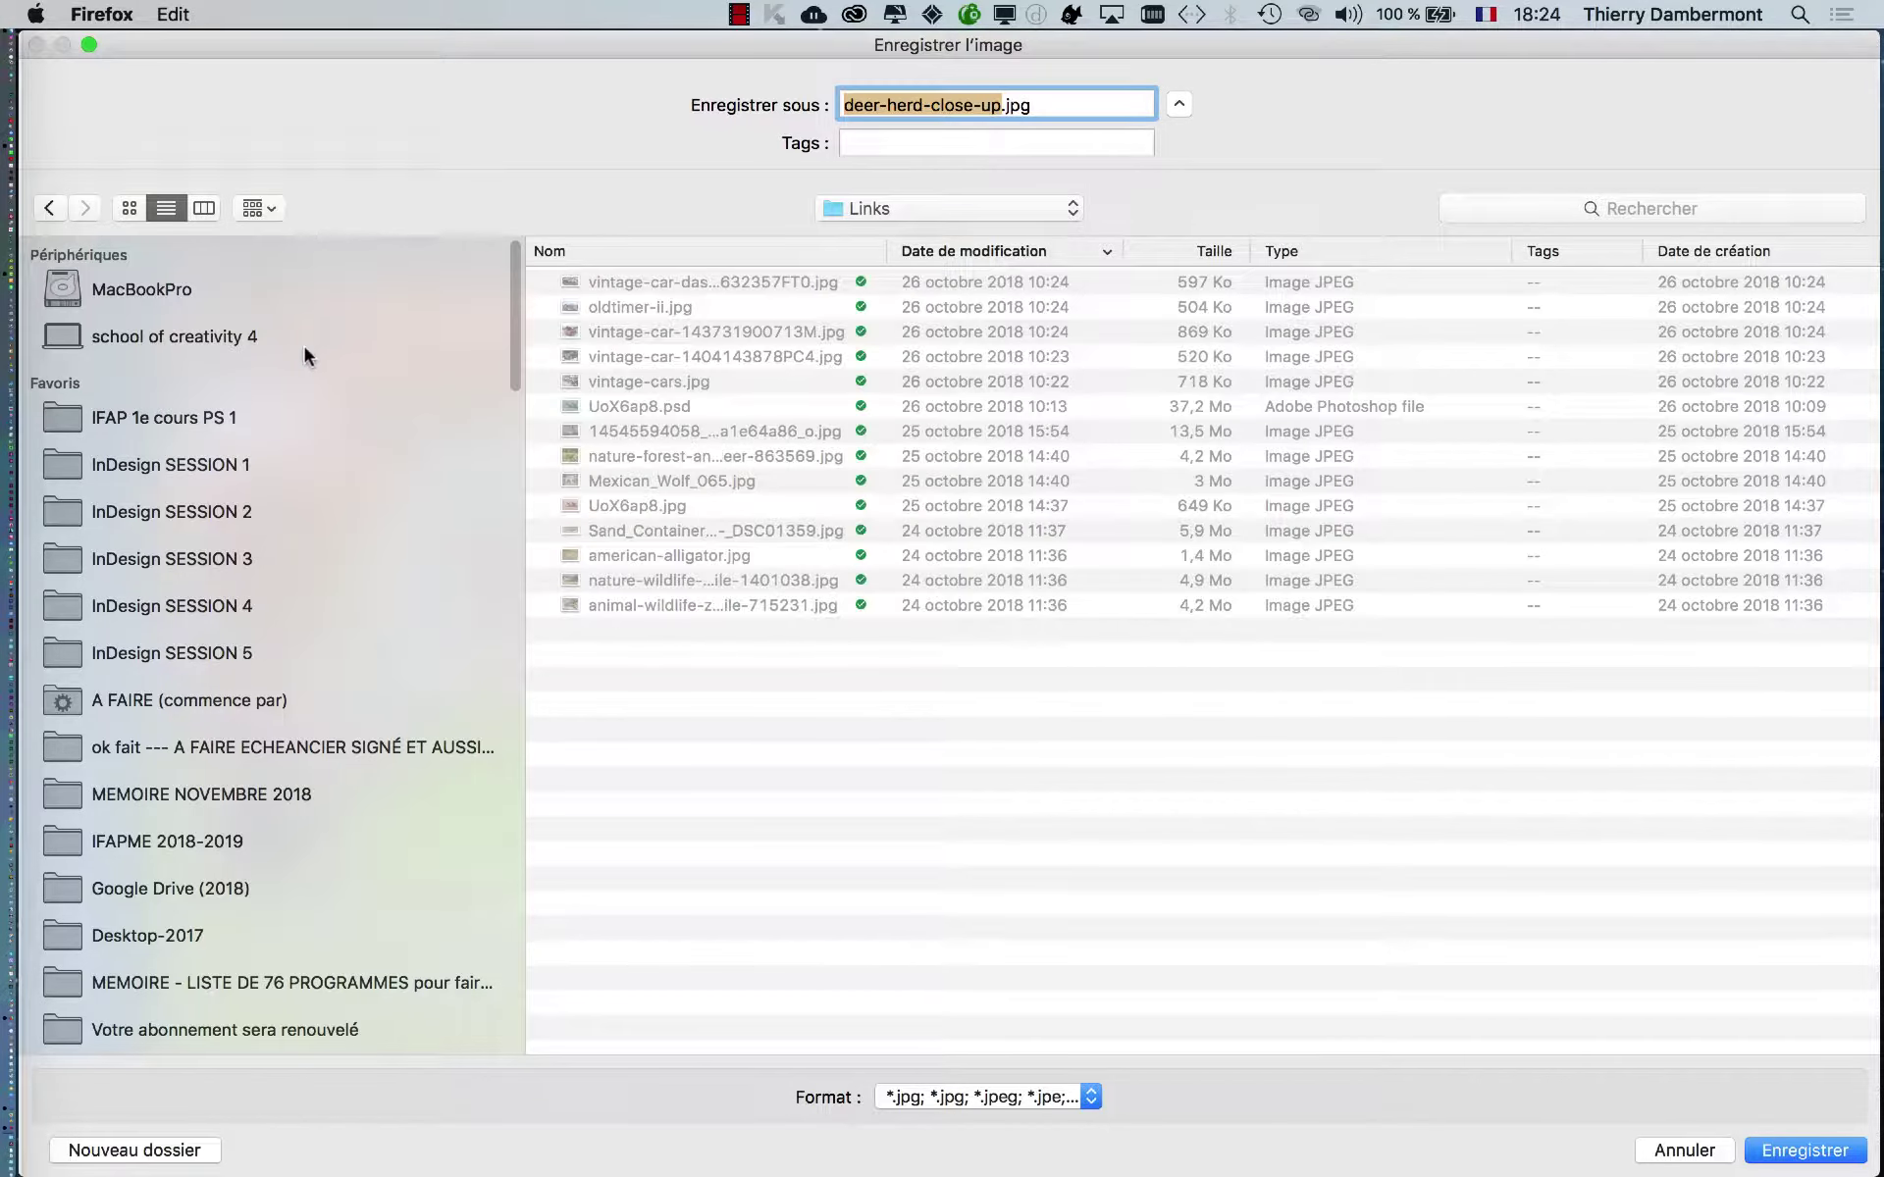
pyautogui.click(243, 417)
pyautogui.click(1805, 1150)
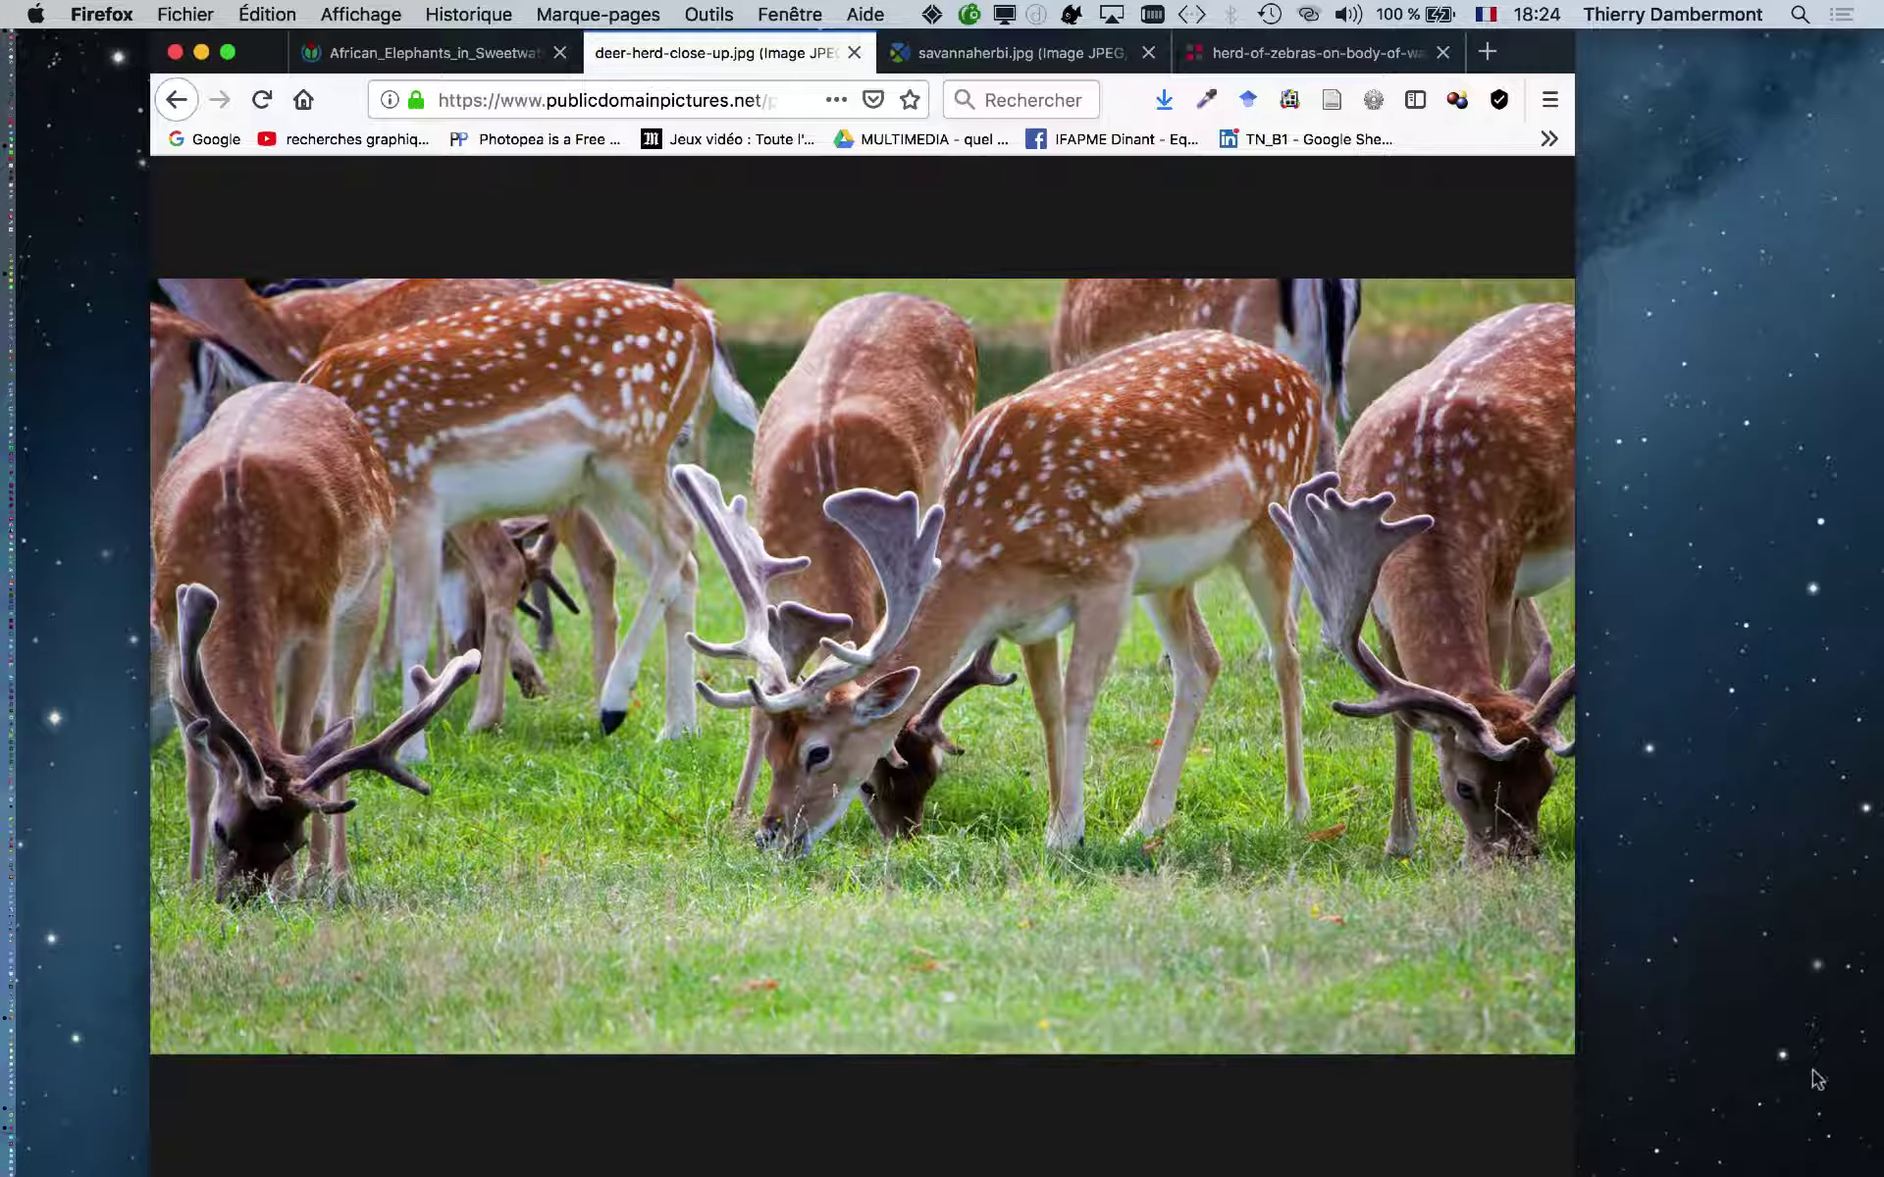
# Save the savannaherbi zebra photo into the IFAP 1e cours PS 1 folder
pyautogui.click(986, 53)
pyautogui.rightClick(773, 575)
pyautogui.click(968, 657)
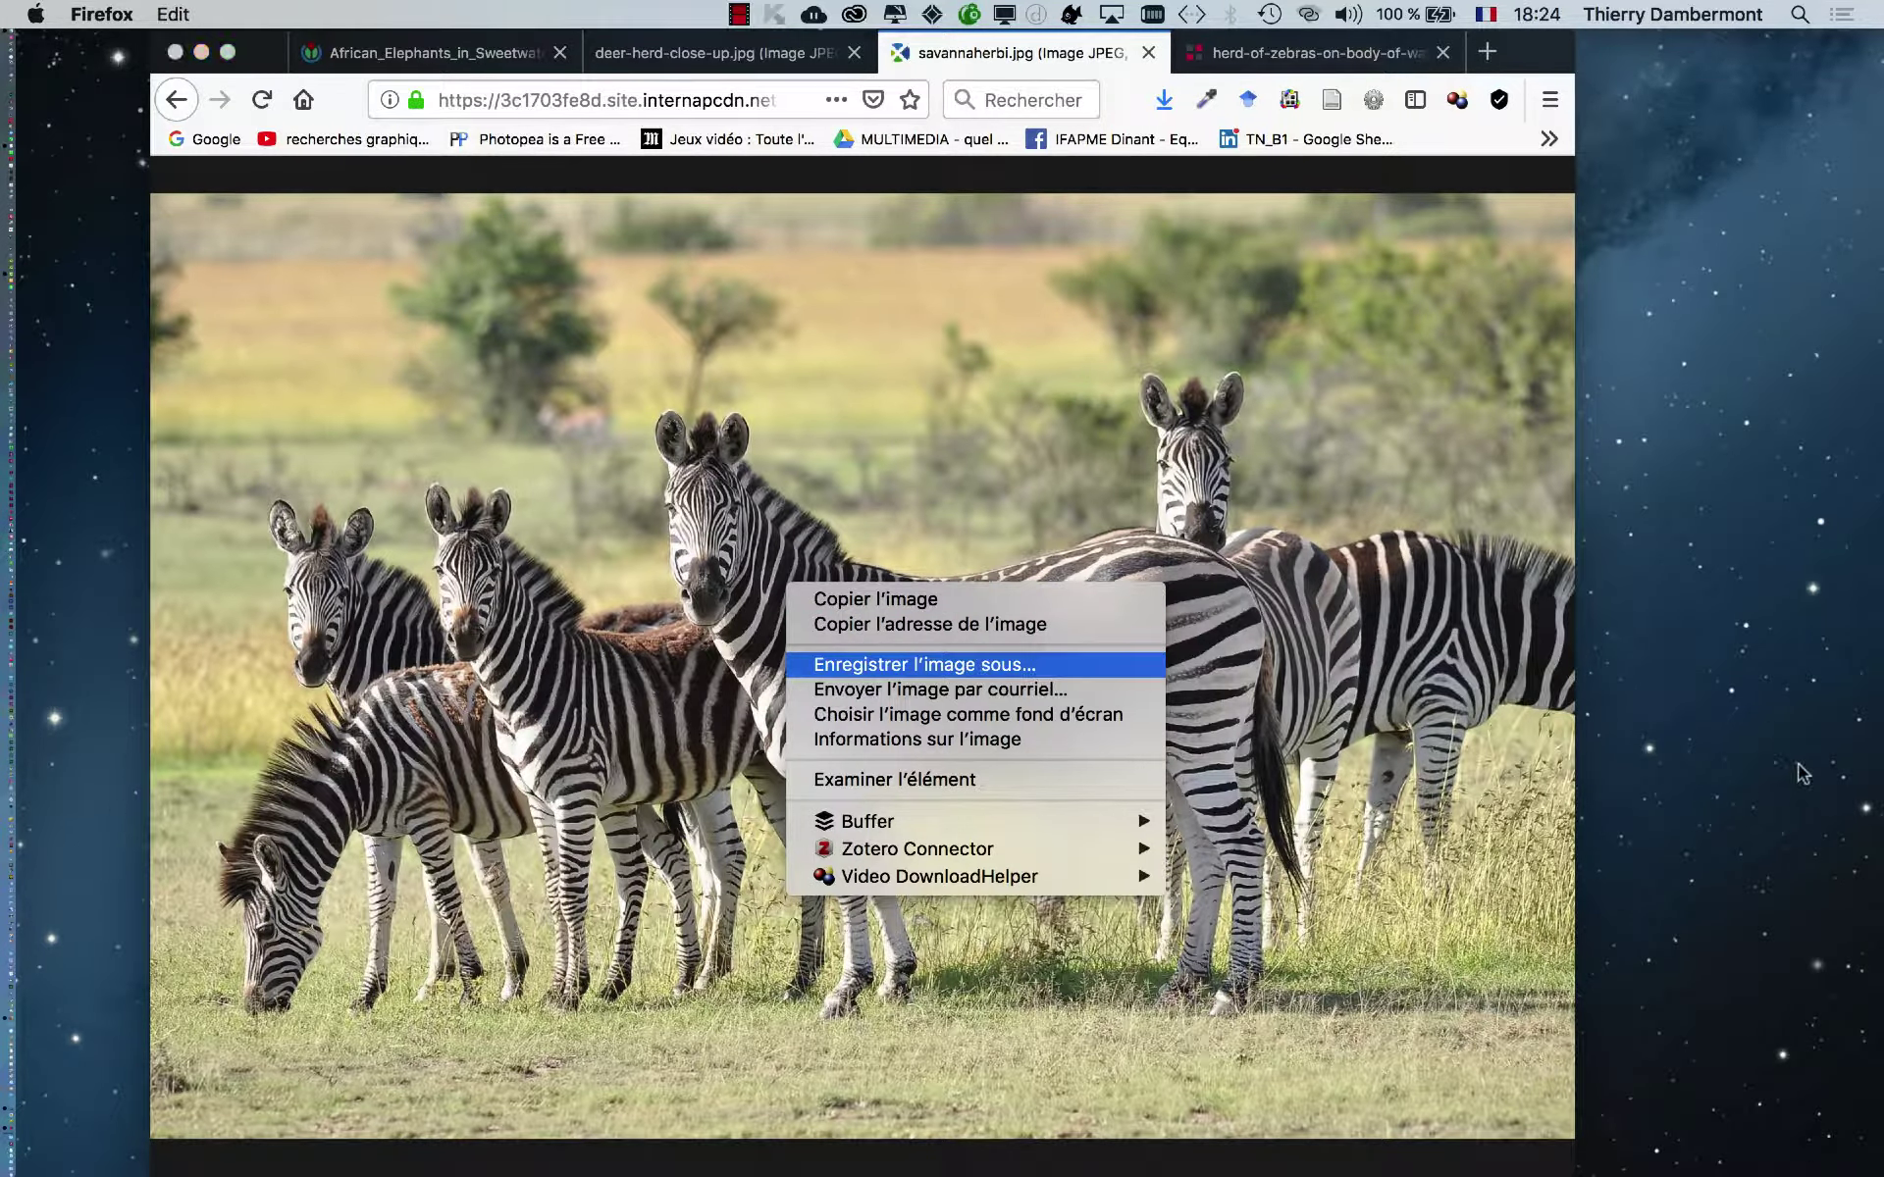
pyautogui.click(294, 415)
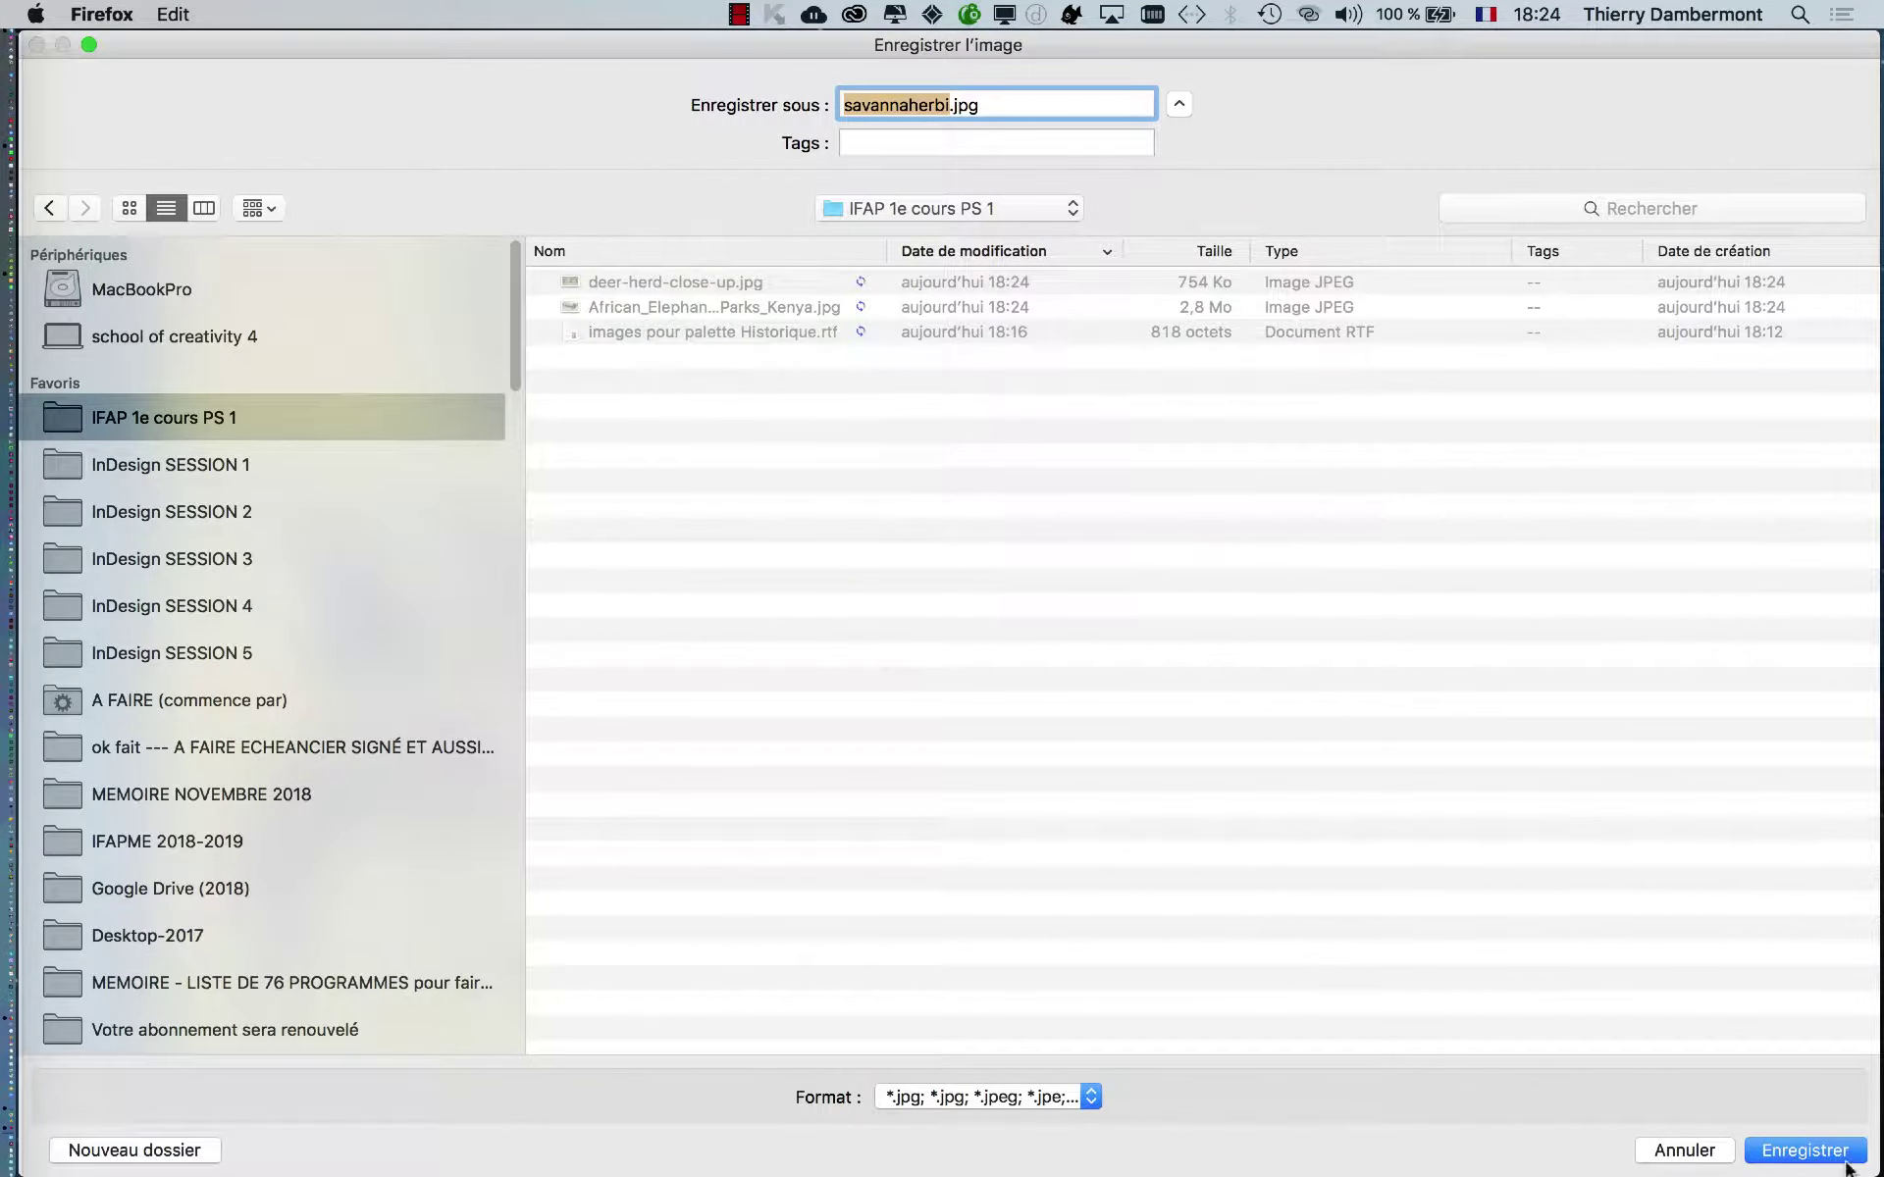
pyautogui.click(1805, 1150)
# Save the zebra herd photo into IFAP 1e cours PS 1, then minimize Firefox
pyautogui.click(1315, 53)
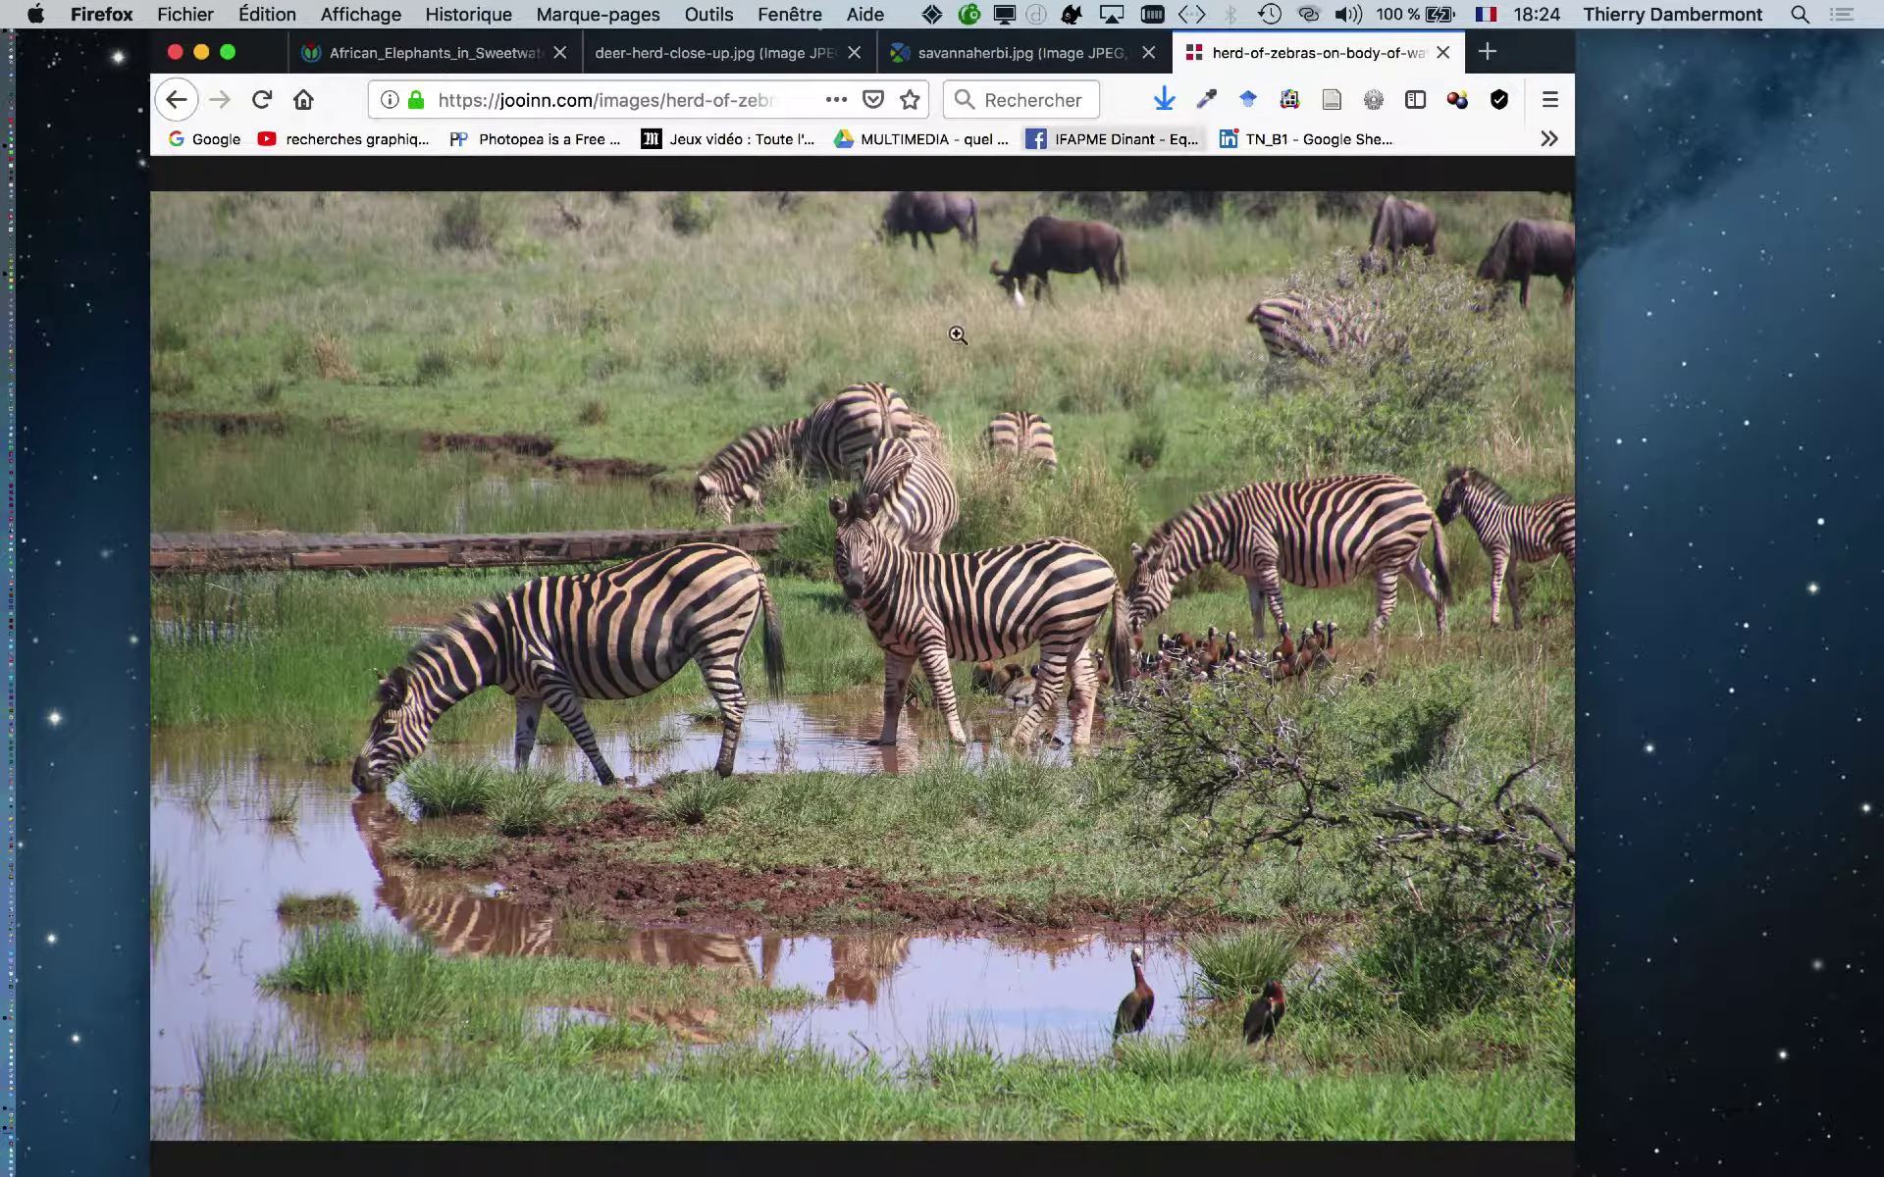
pyautogui.rightClick(793, 527)
pyautogui.click(883, 591)
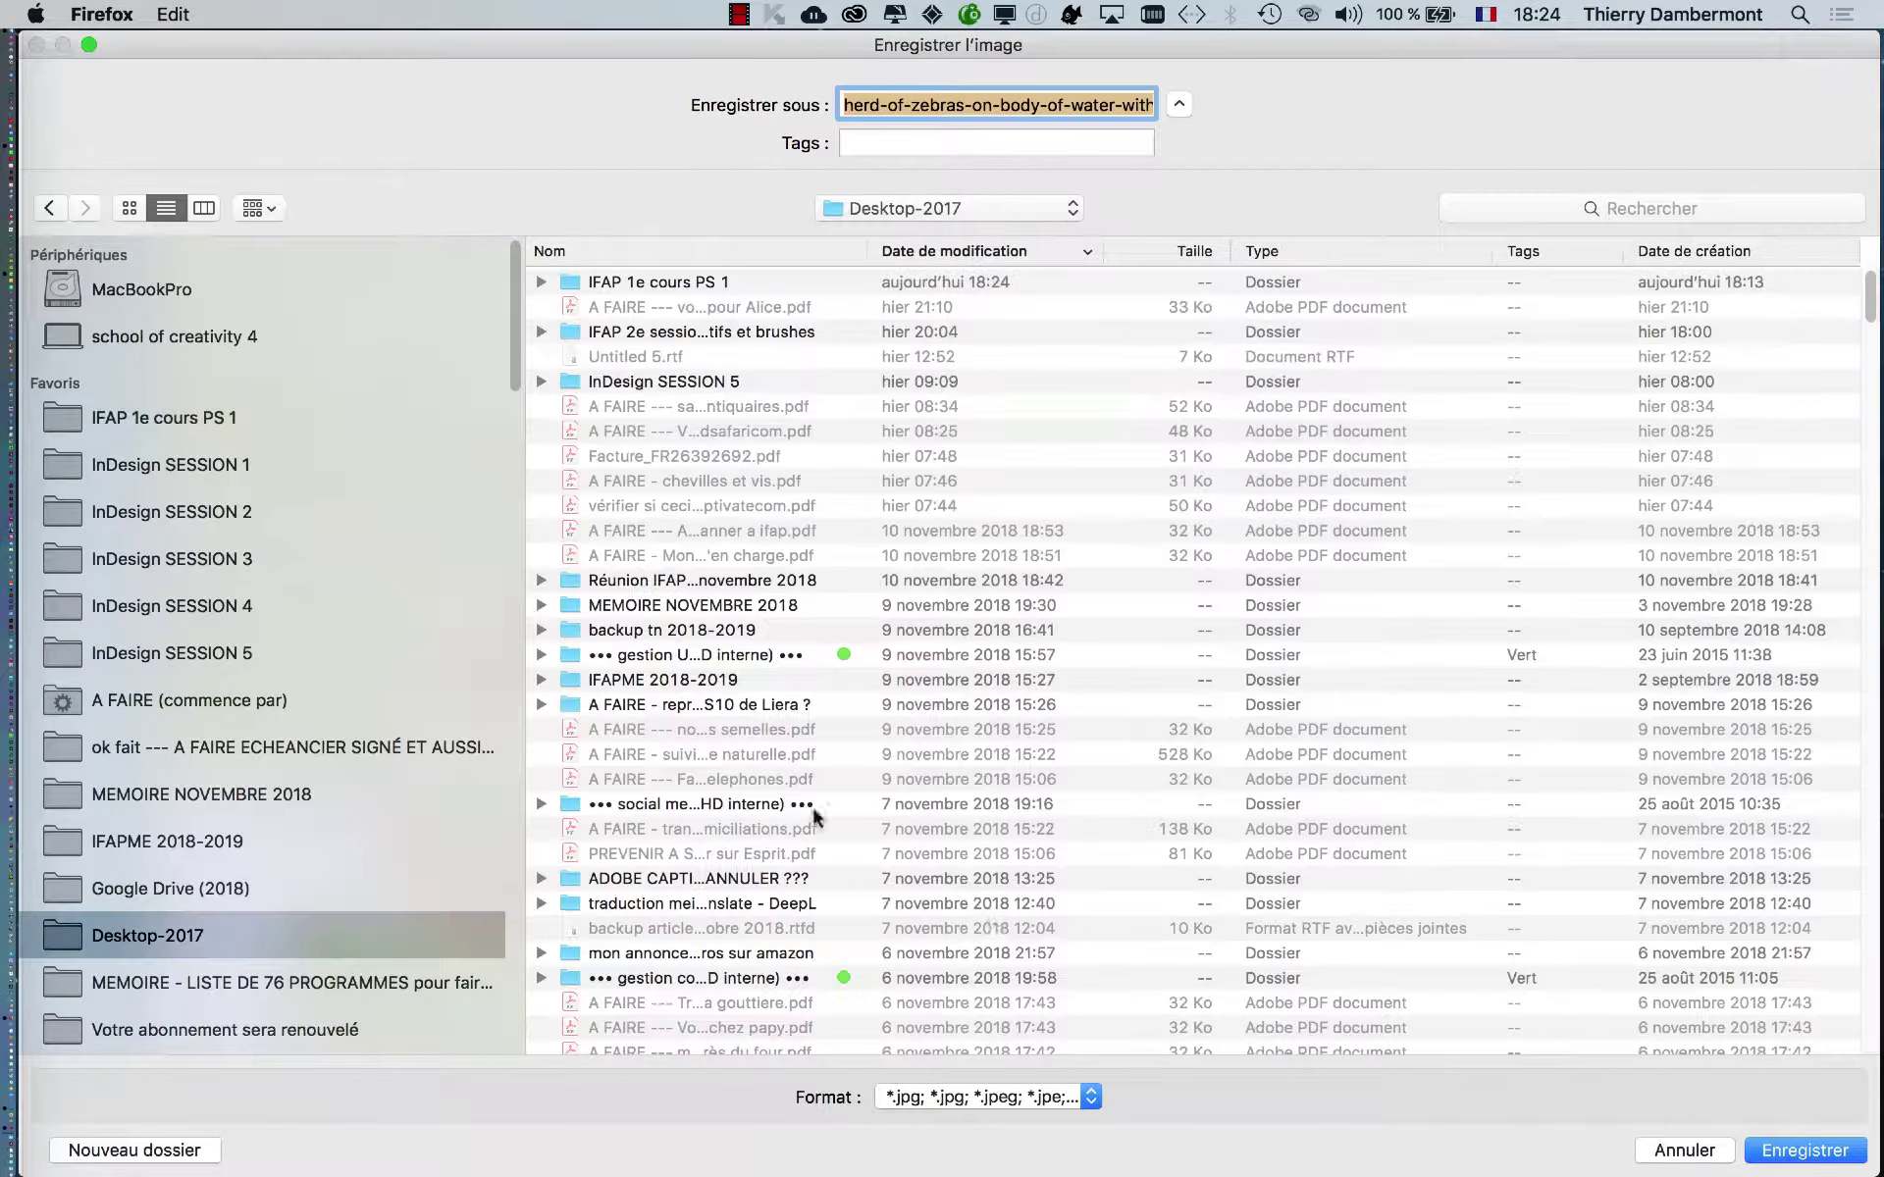
pyautogui.click(212, 417)
pyautogui.click(1789, 1158)
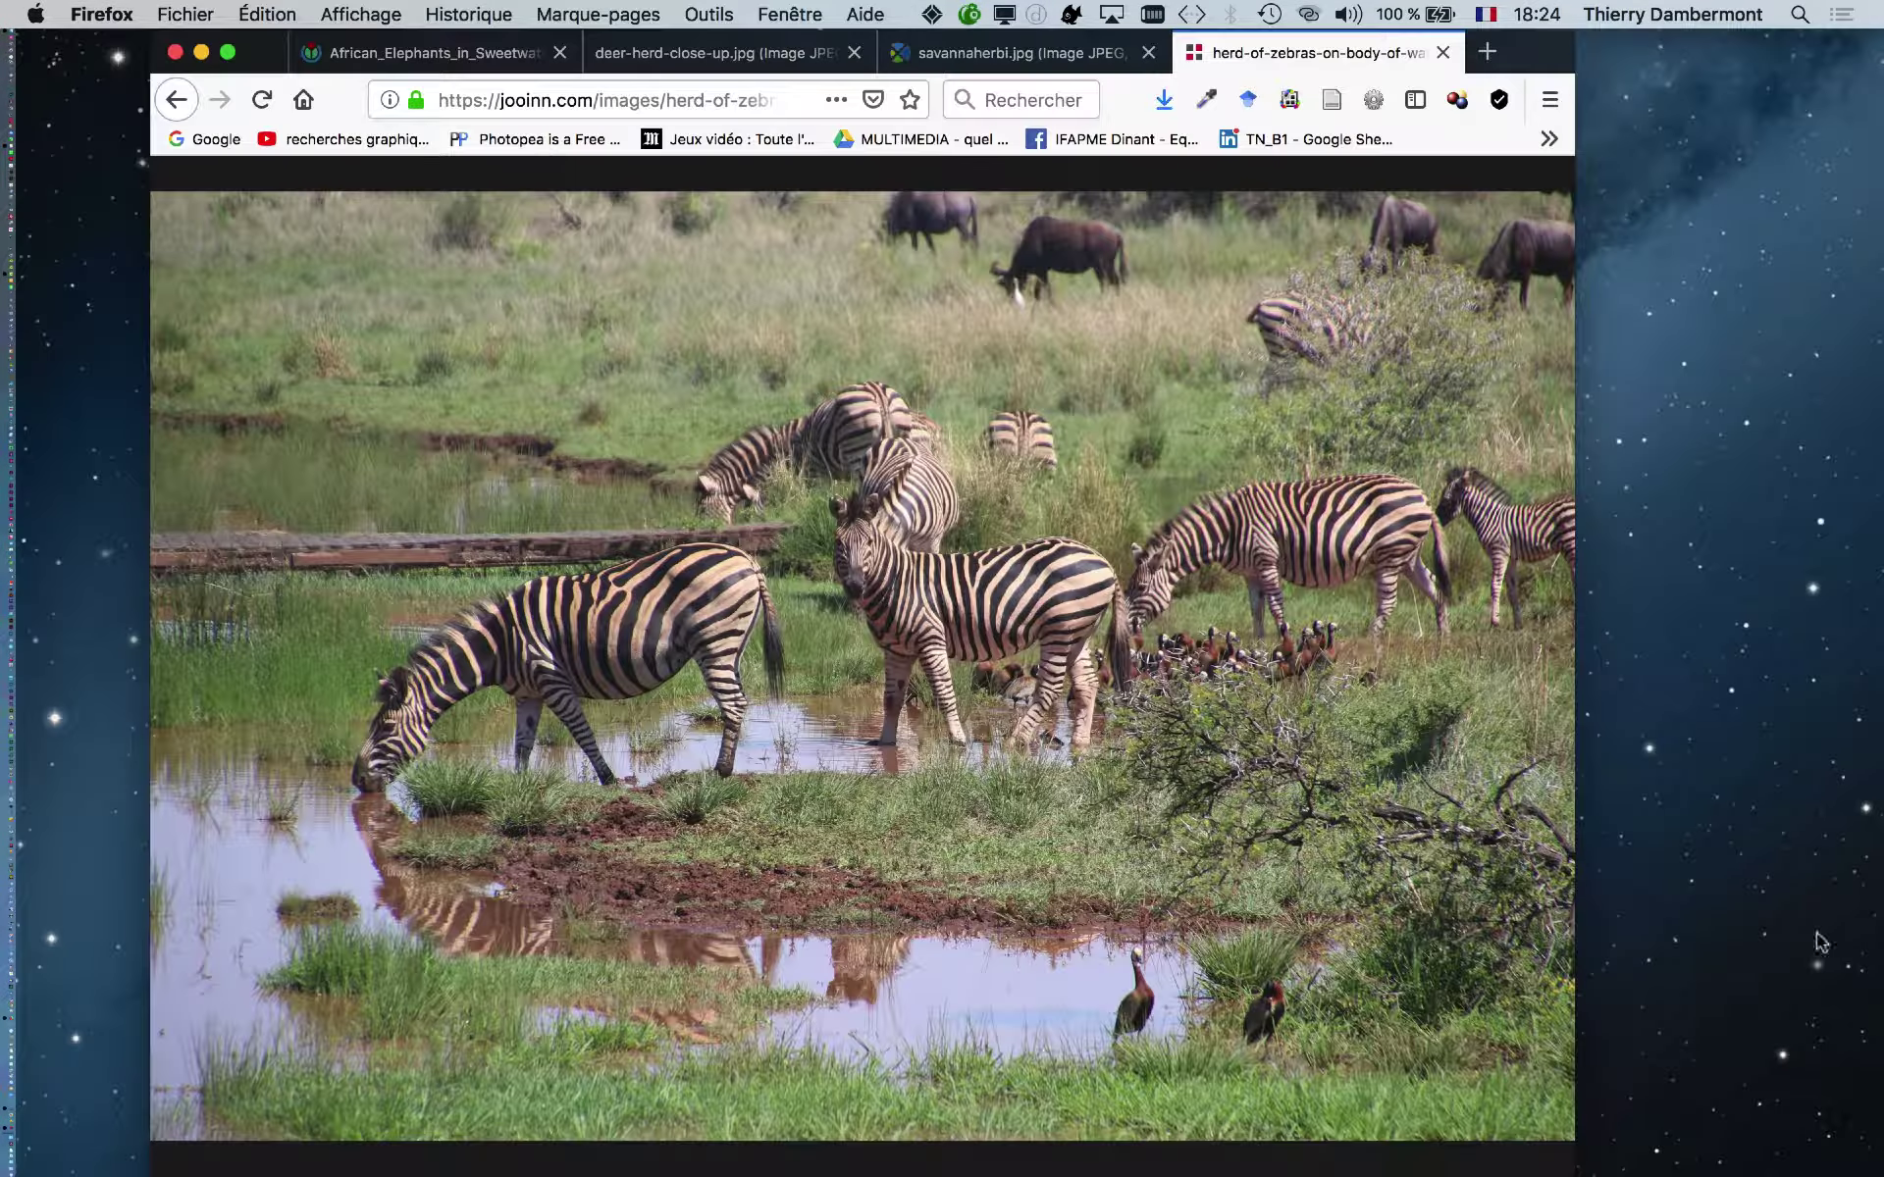
pyautogui.click(203, 53)
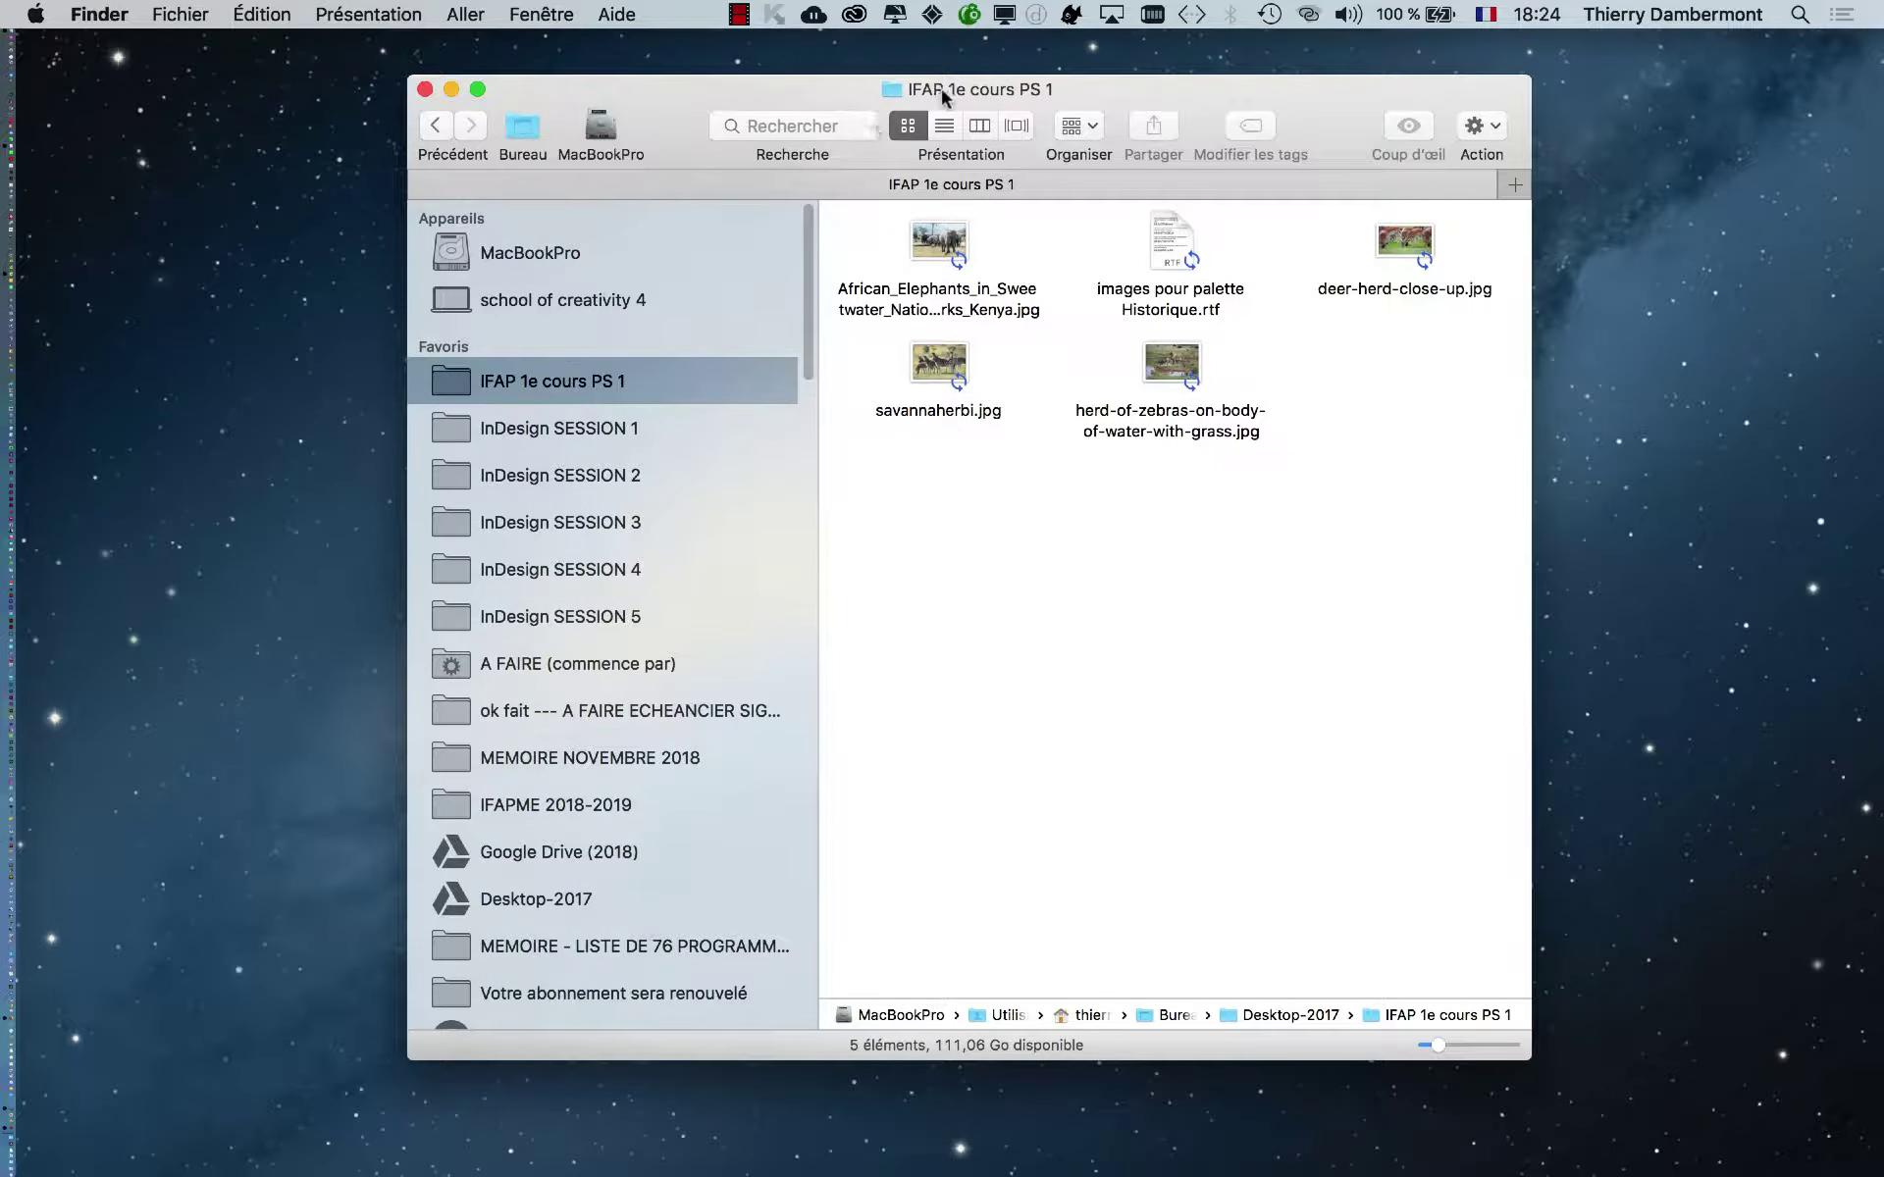
# Nudge the Finder folder window aside and launch Photoshop CC 2017 from the Dock
pyautogui.moveTo(939, 89); pyautogui.dragTo(914, 84)
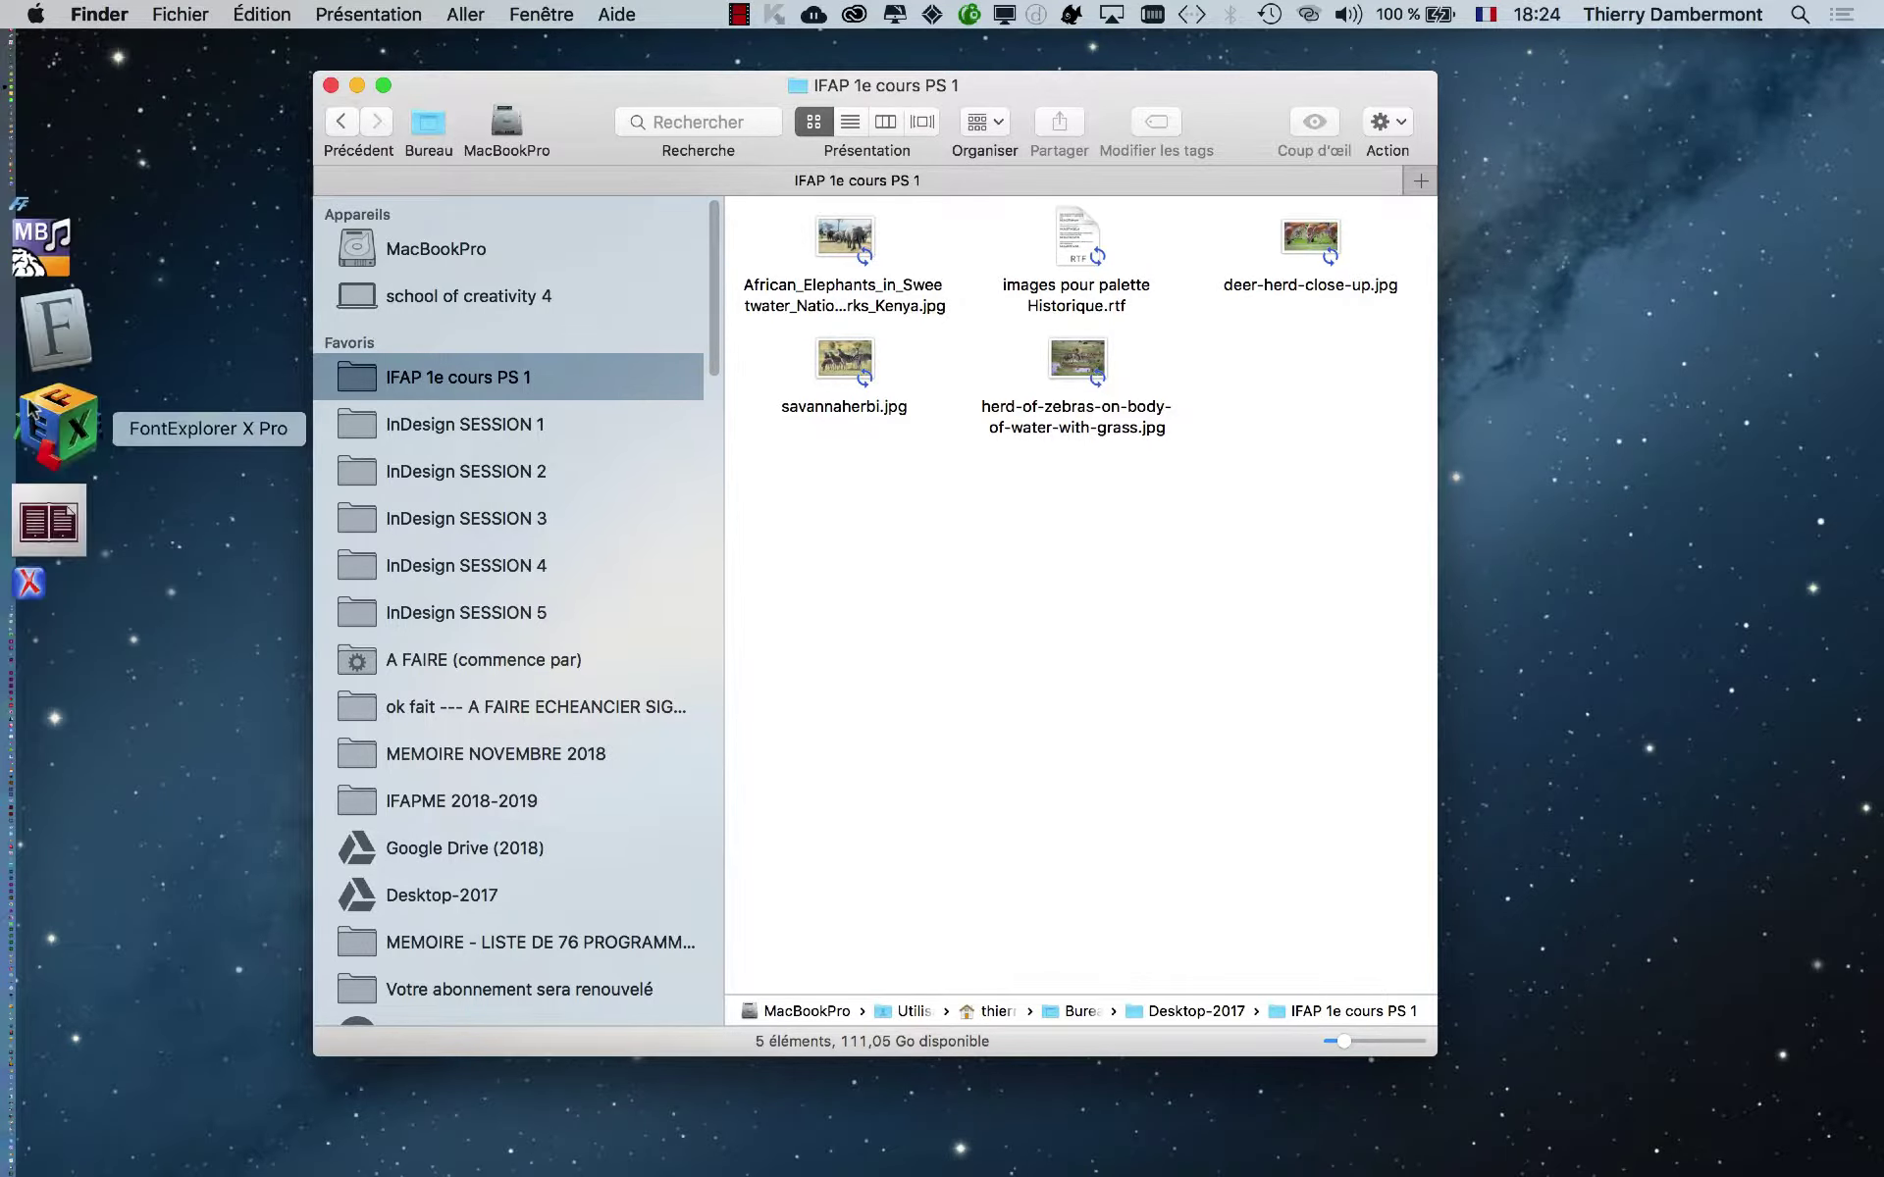
pyautogui.moveTo(4, 592)
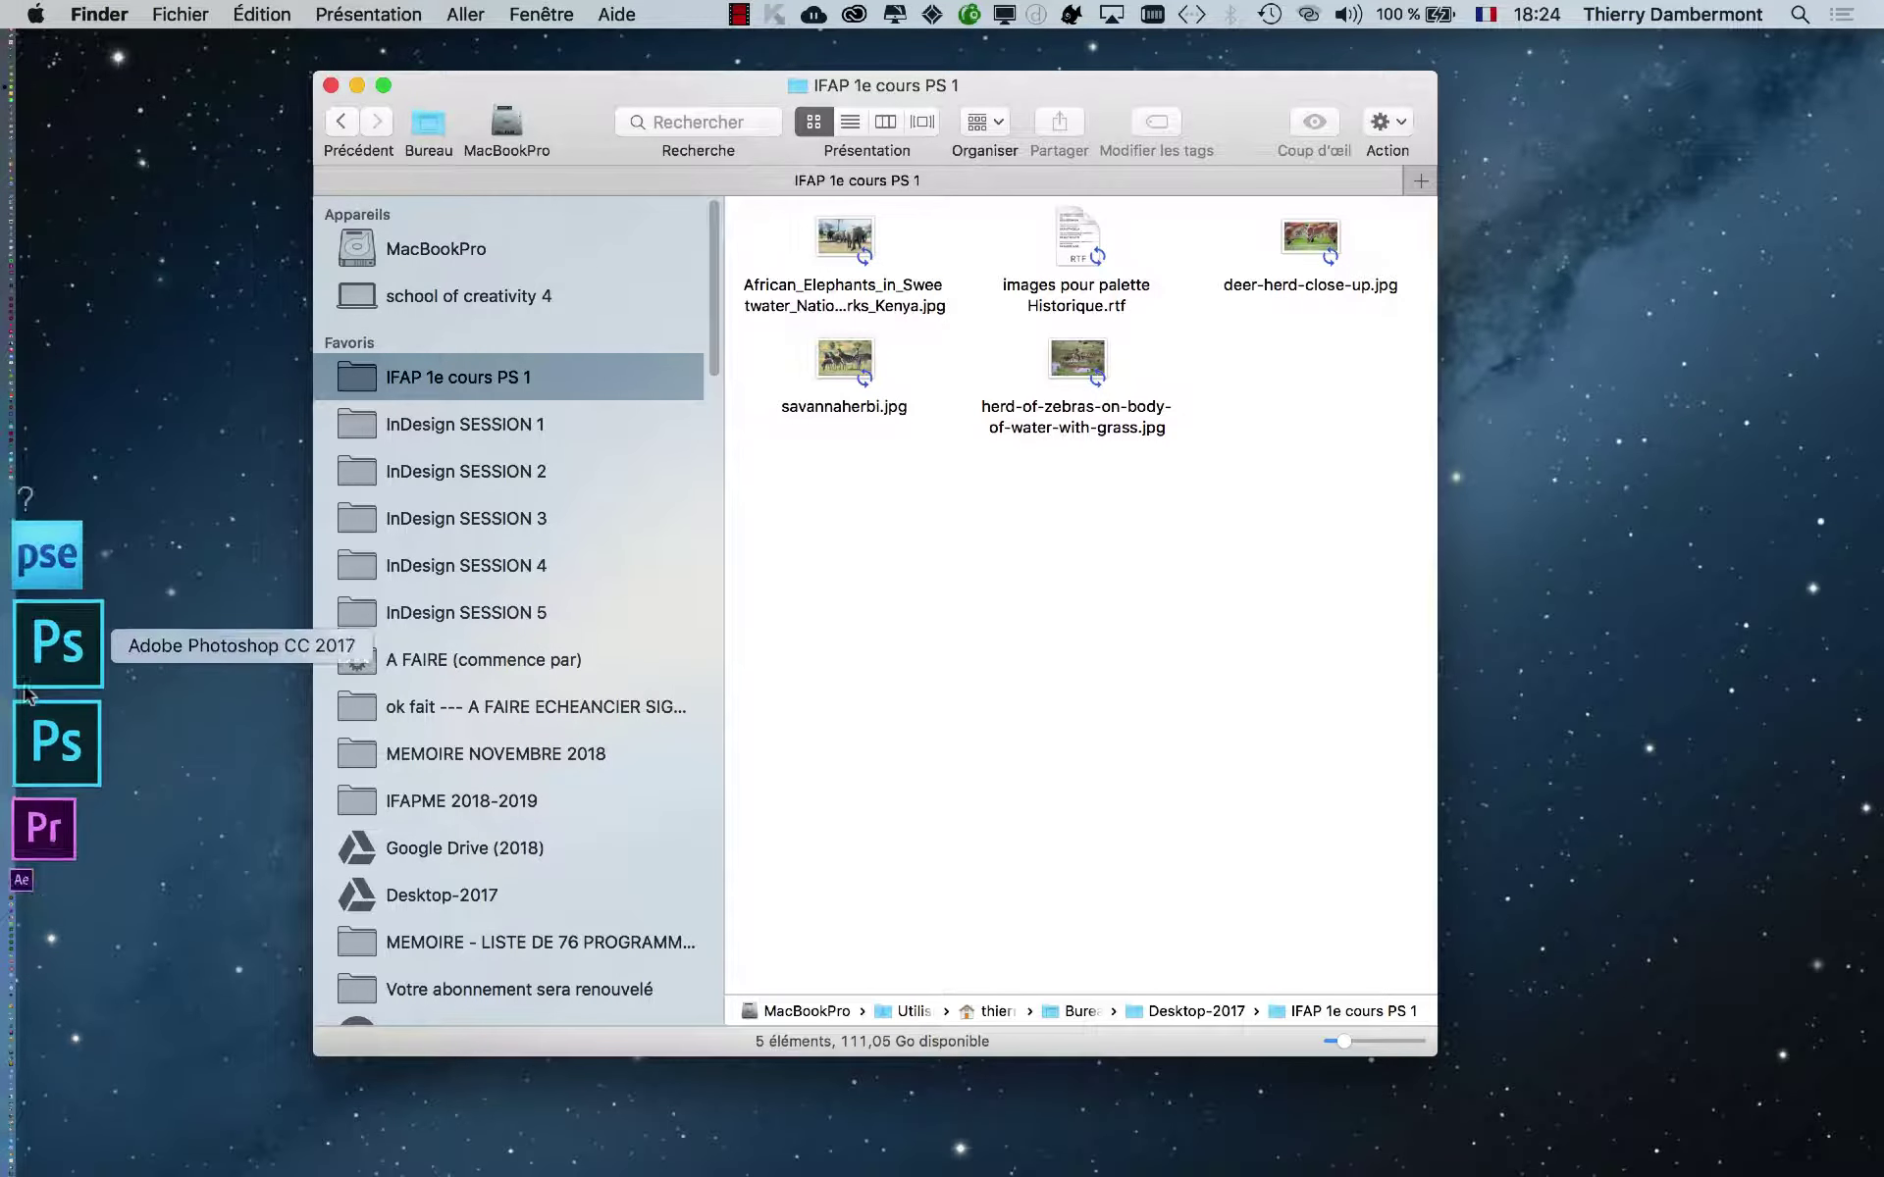
pyautogui.click(29, 697)
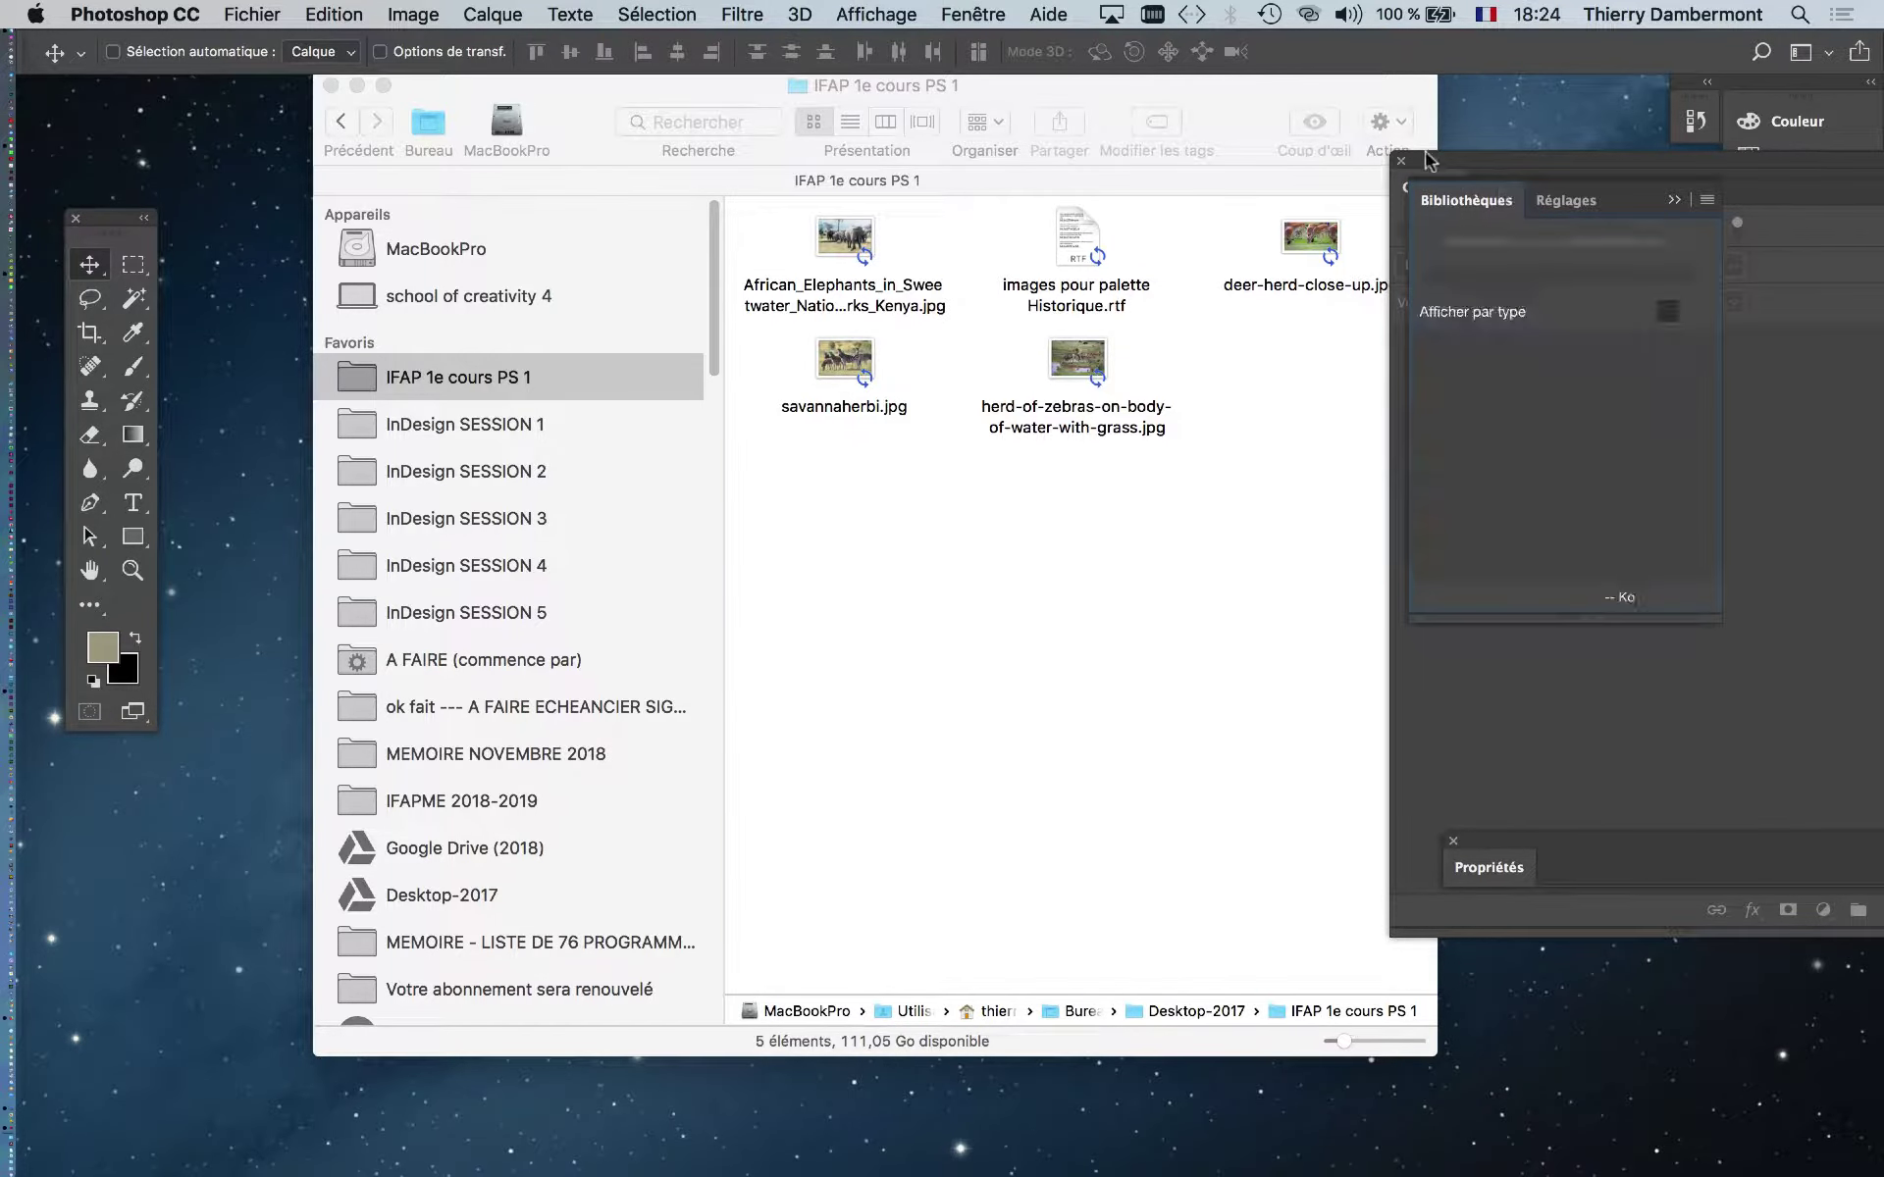
# Collapse the Libraries and Properties panels and move the IFAP 1e cours PS 1 folder window down
pyautogui.click(1677, 201)
pyautogui.click(1453, 841)
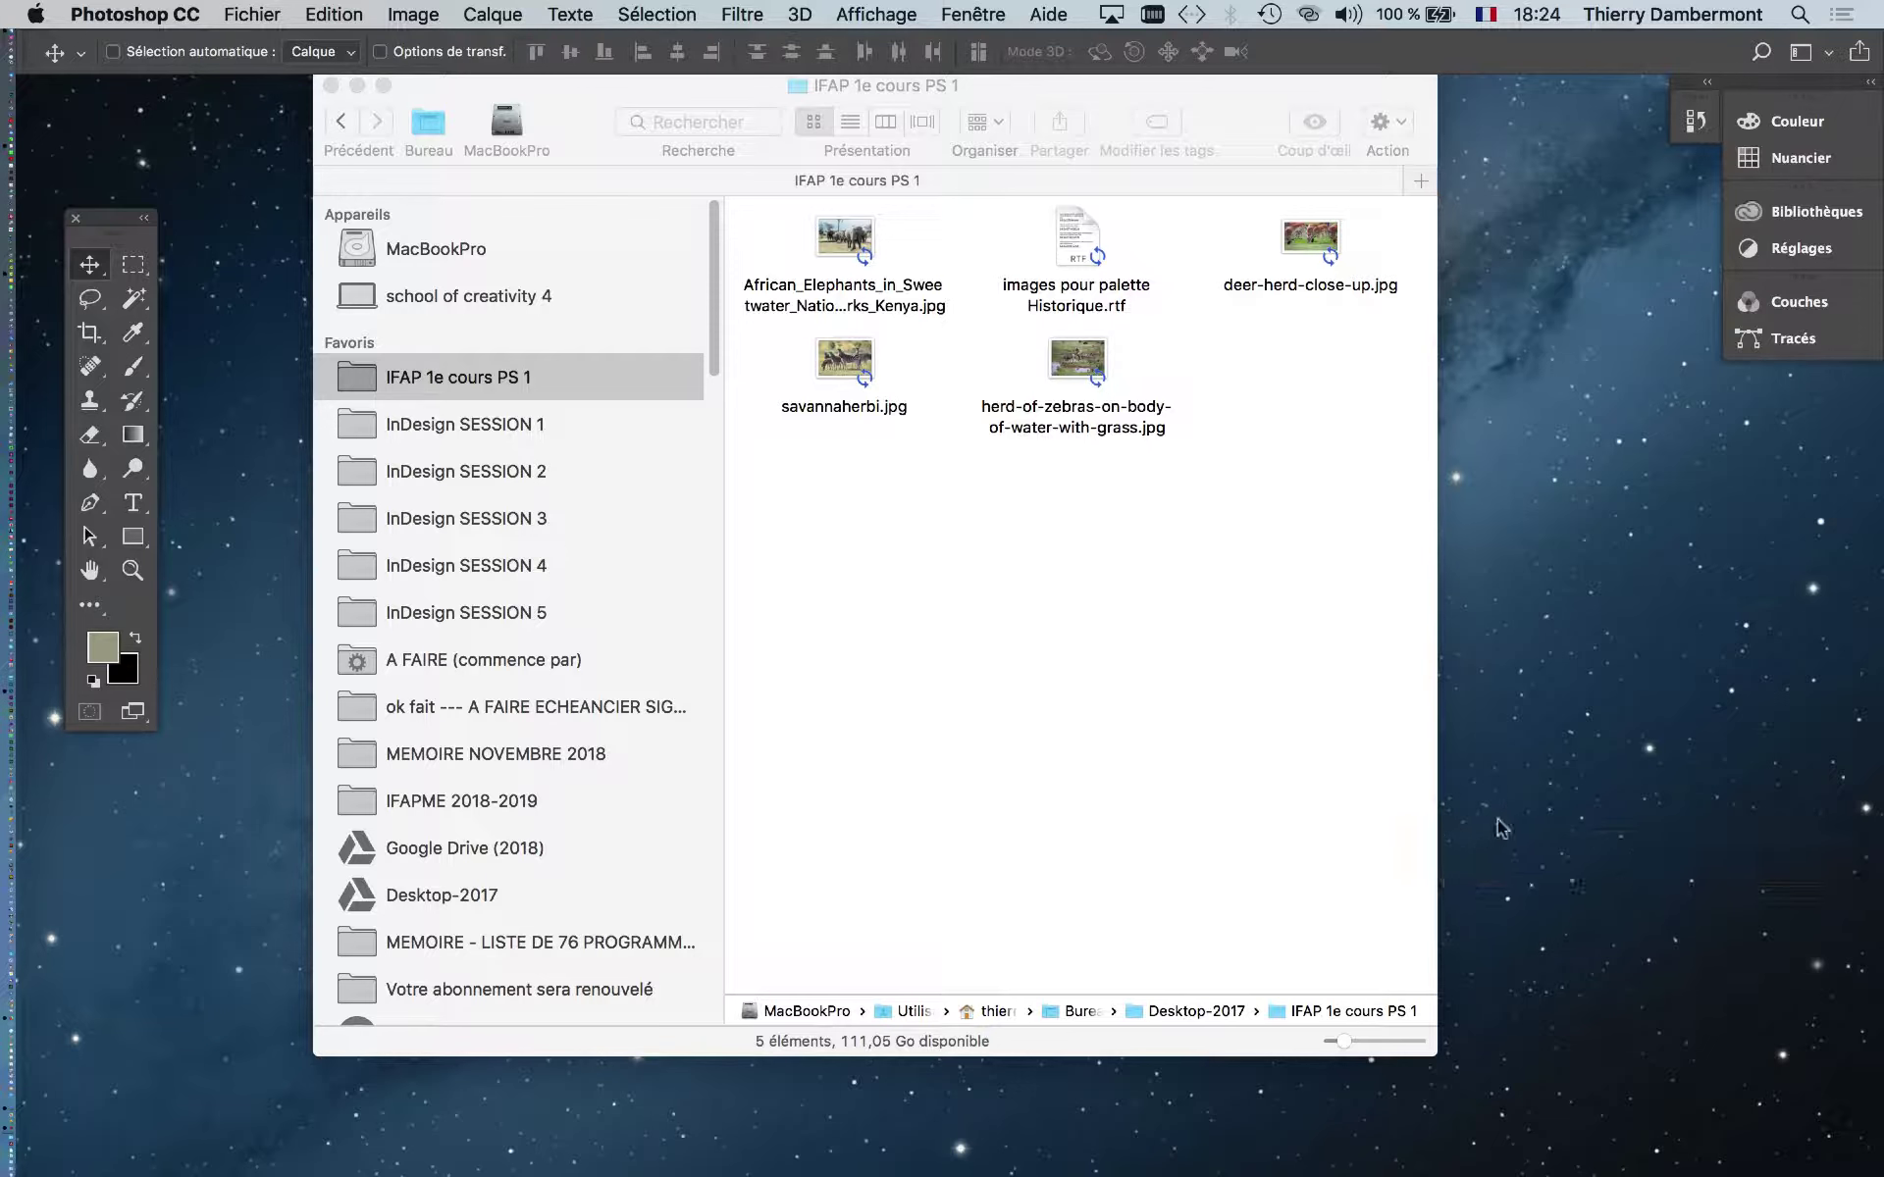
pyautogui.moveTo(1062, 79); pyautogui.dragTo(1070, 141)
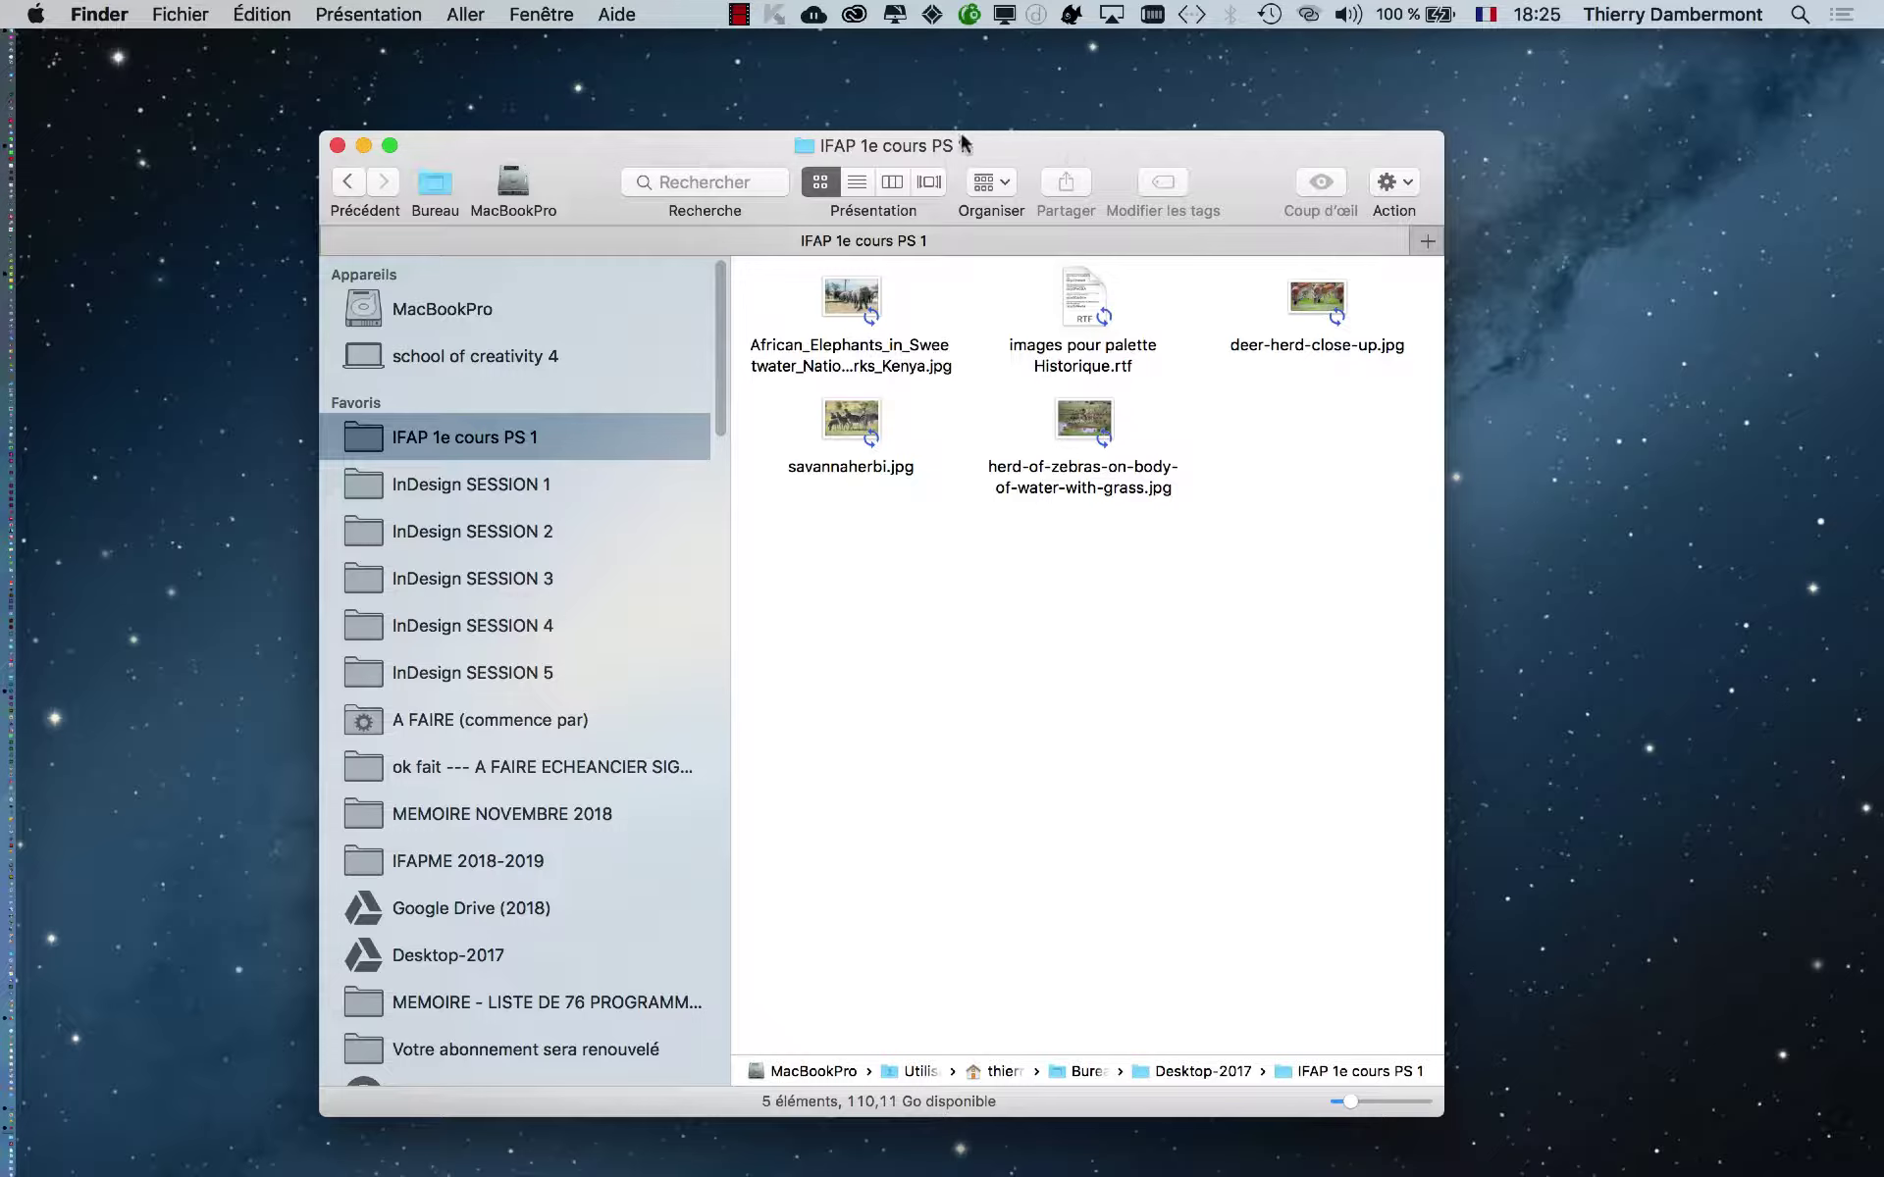
# Show the folder in list view, enlarge the window, widen the Nom column, then switch to Photoshop
pyautogui.click(856, 181)
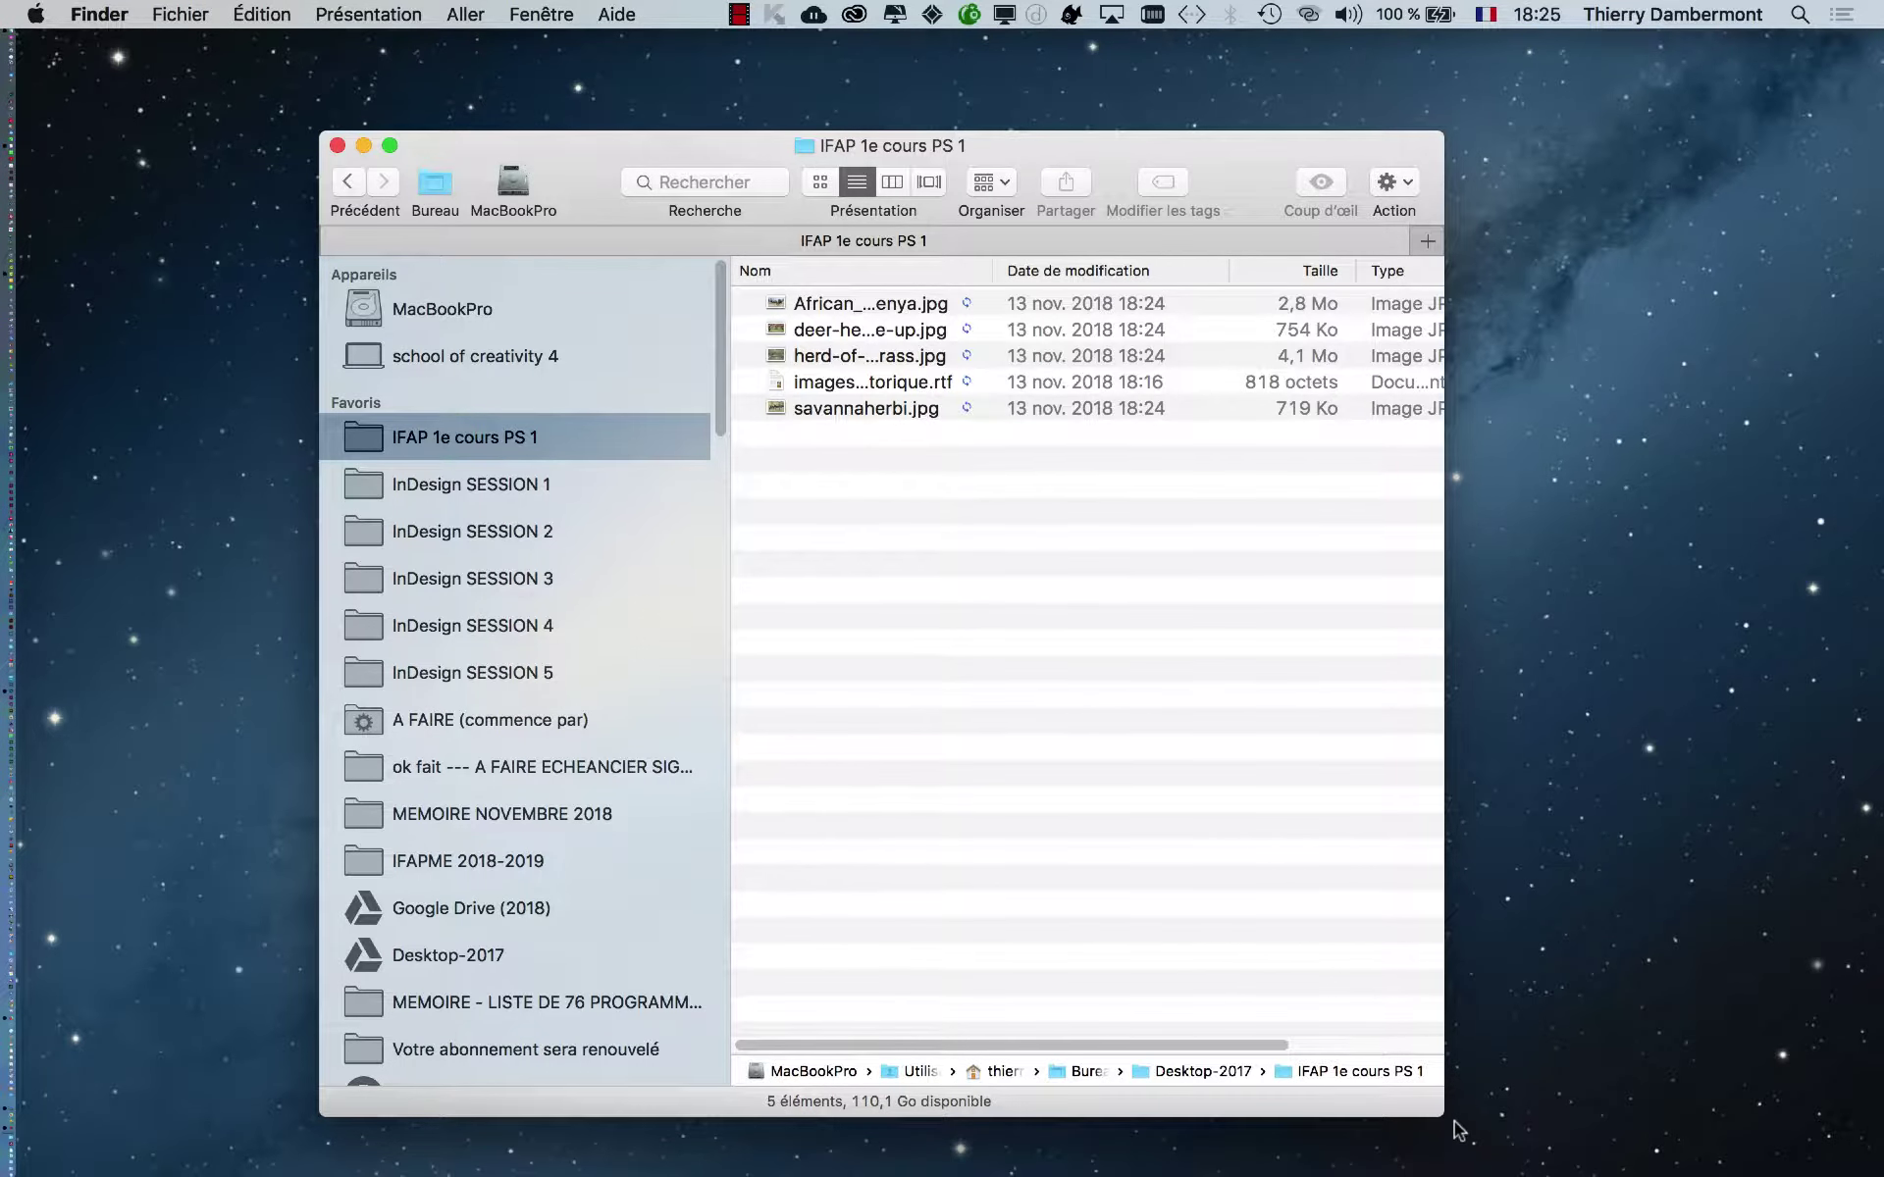
pyautogui.moveTo(1443, 1115); pyautogui.dragTo(1799, 1036)
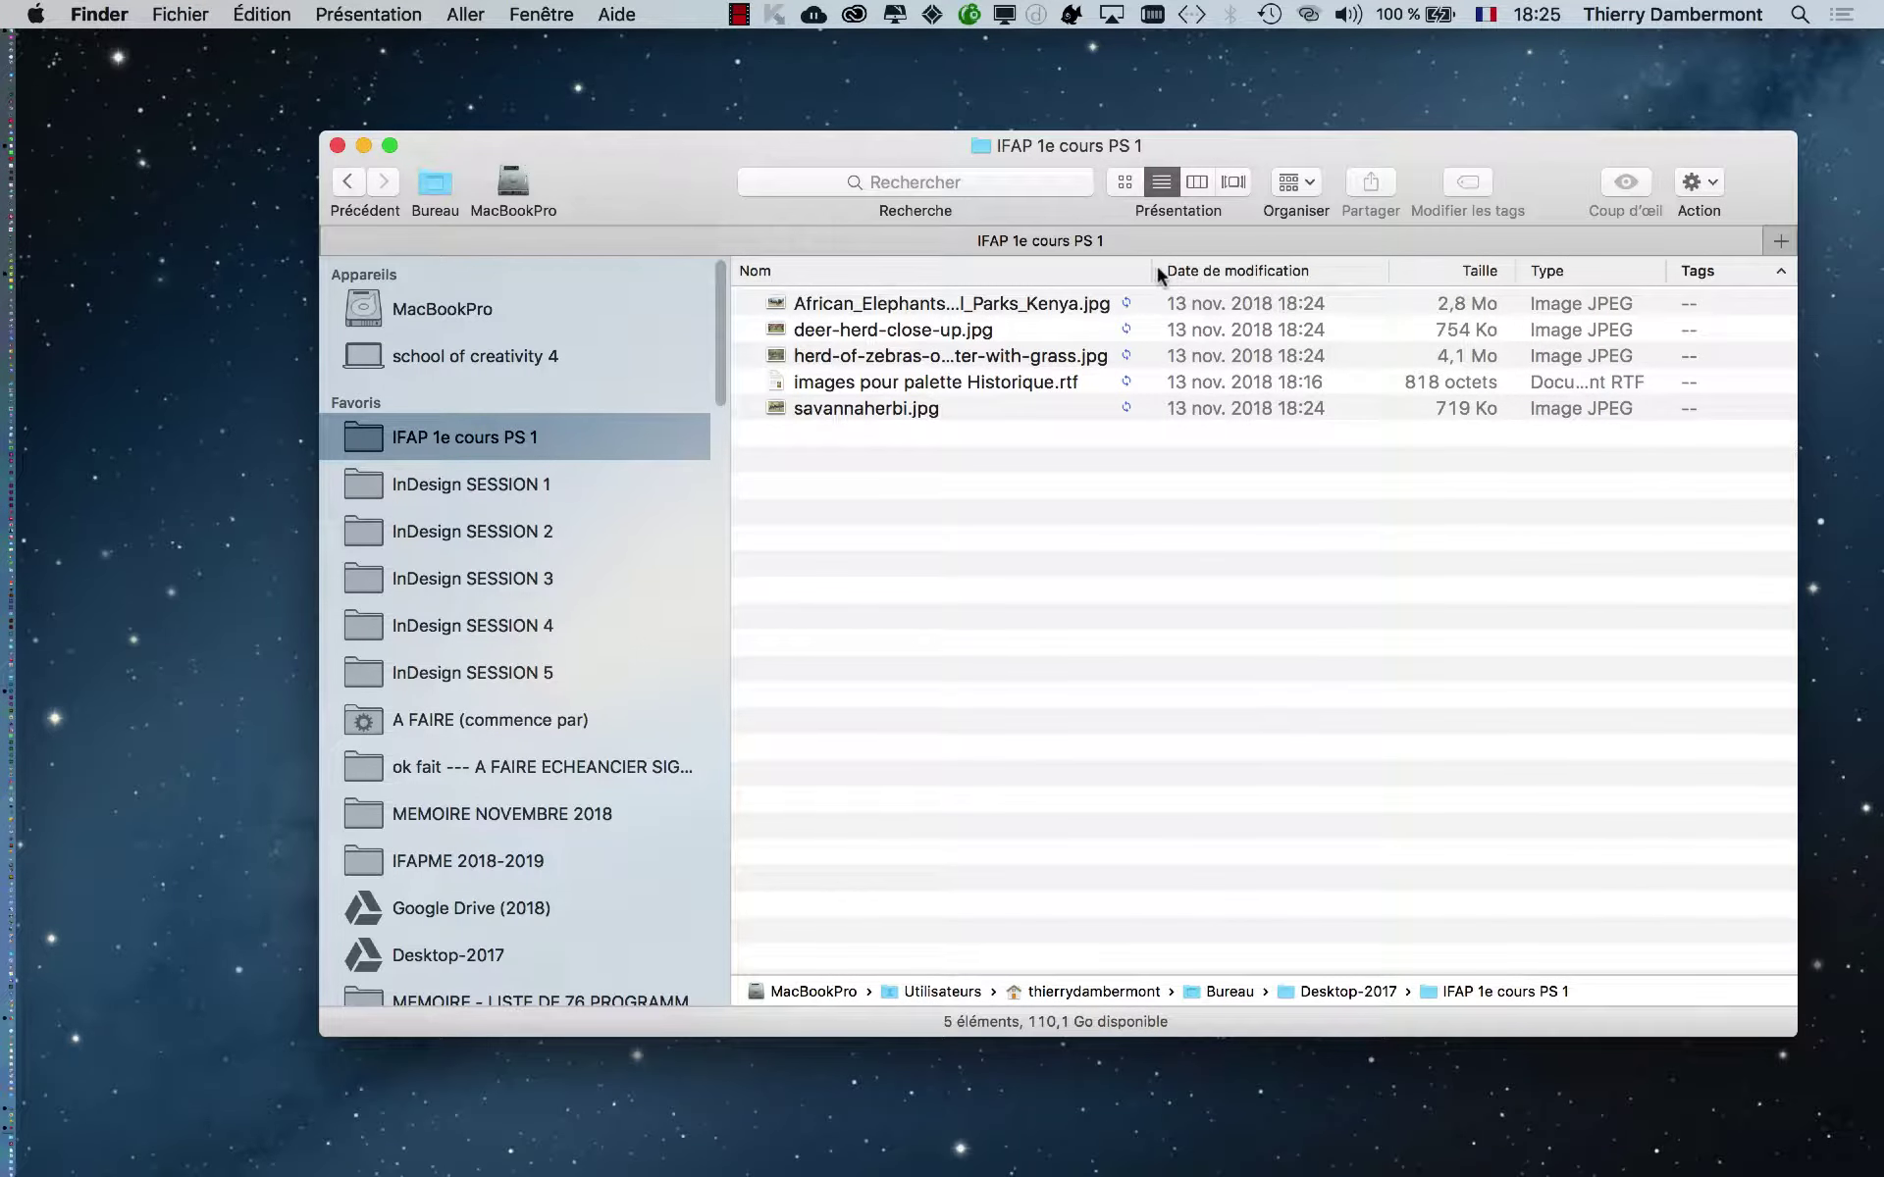
pyautogui.moveTo(1148, 271); pyautogui.dragTo(1421, 276)
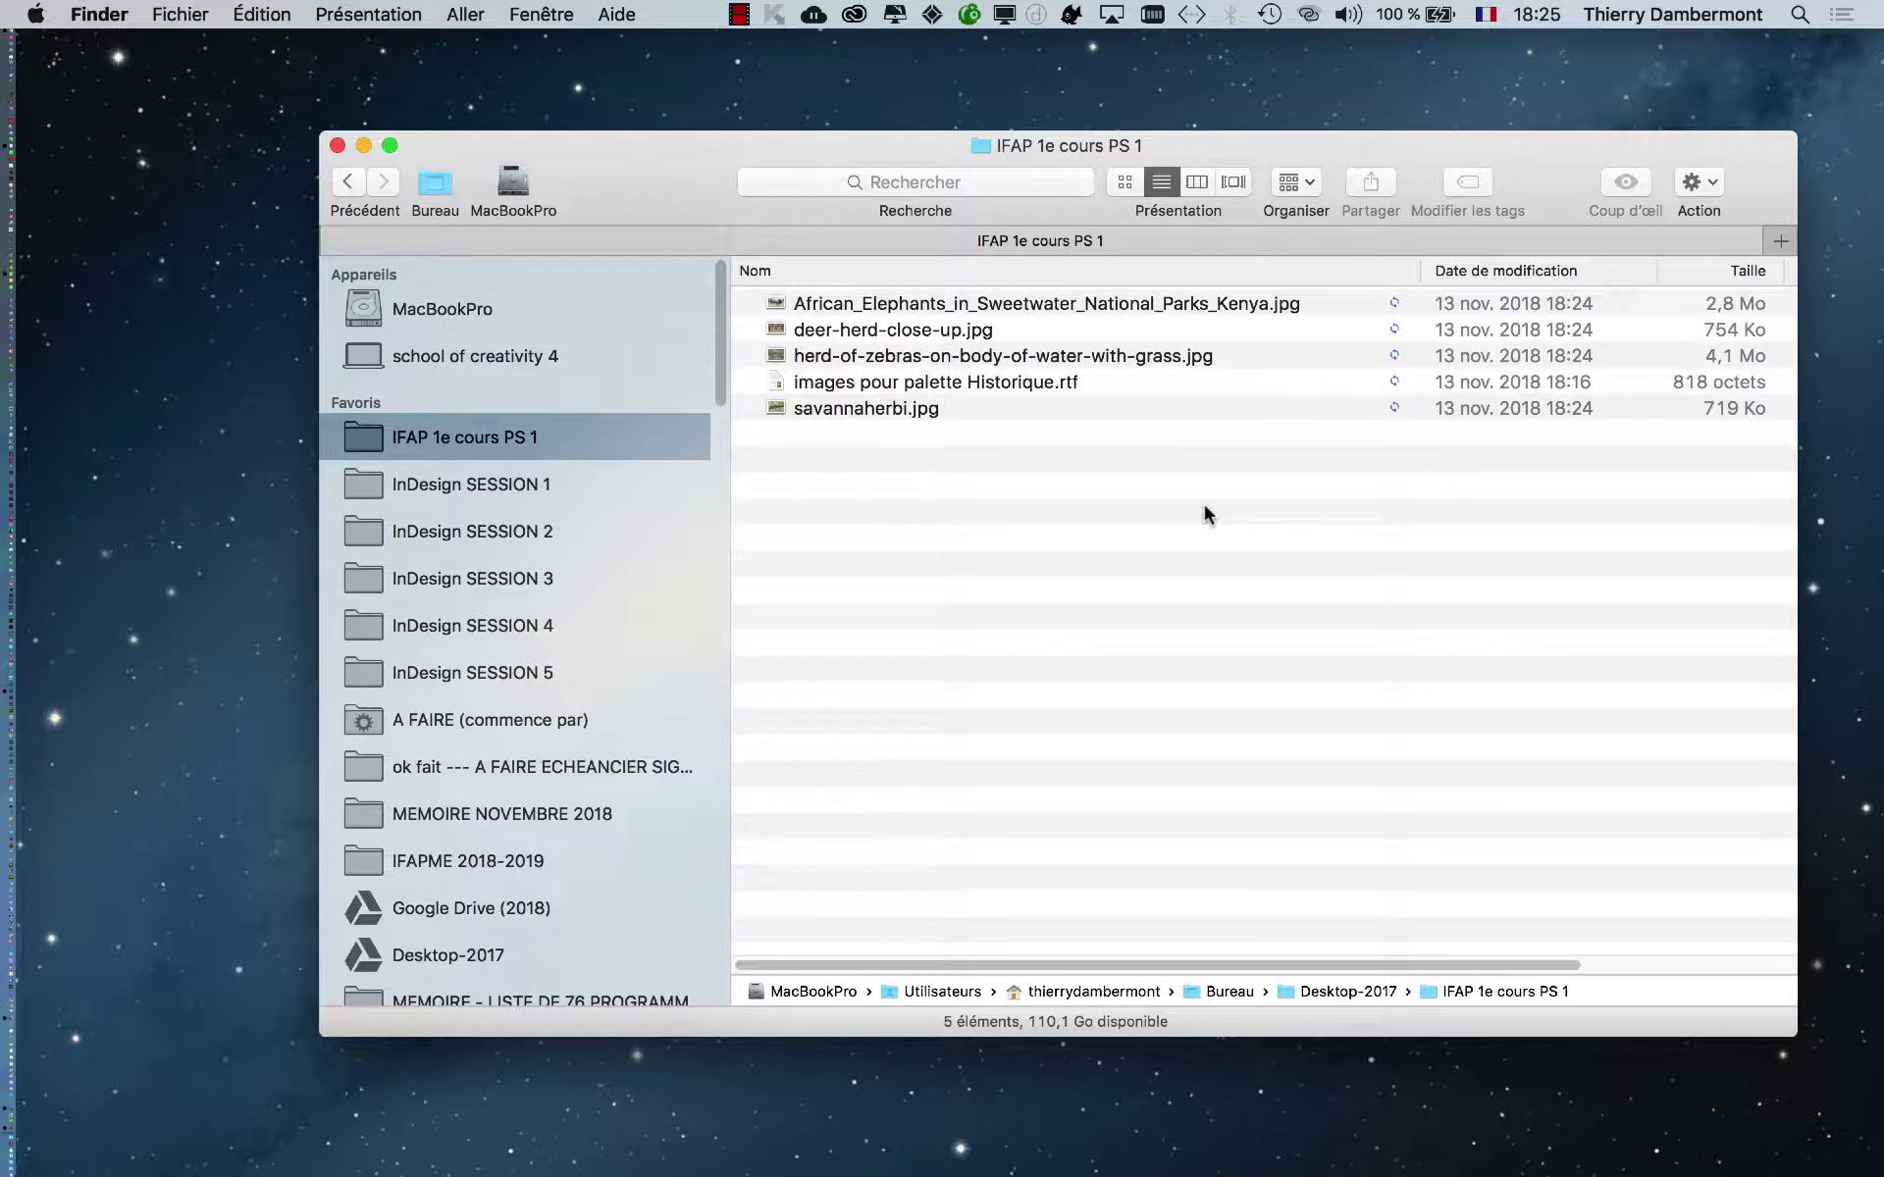
pyautogui.moveTo(1504, 190); pyautogui.dragTo(1435, 163)
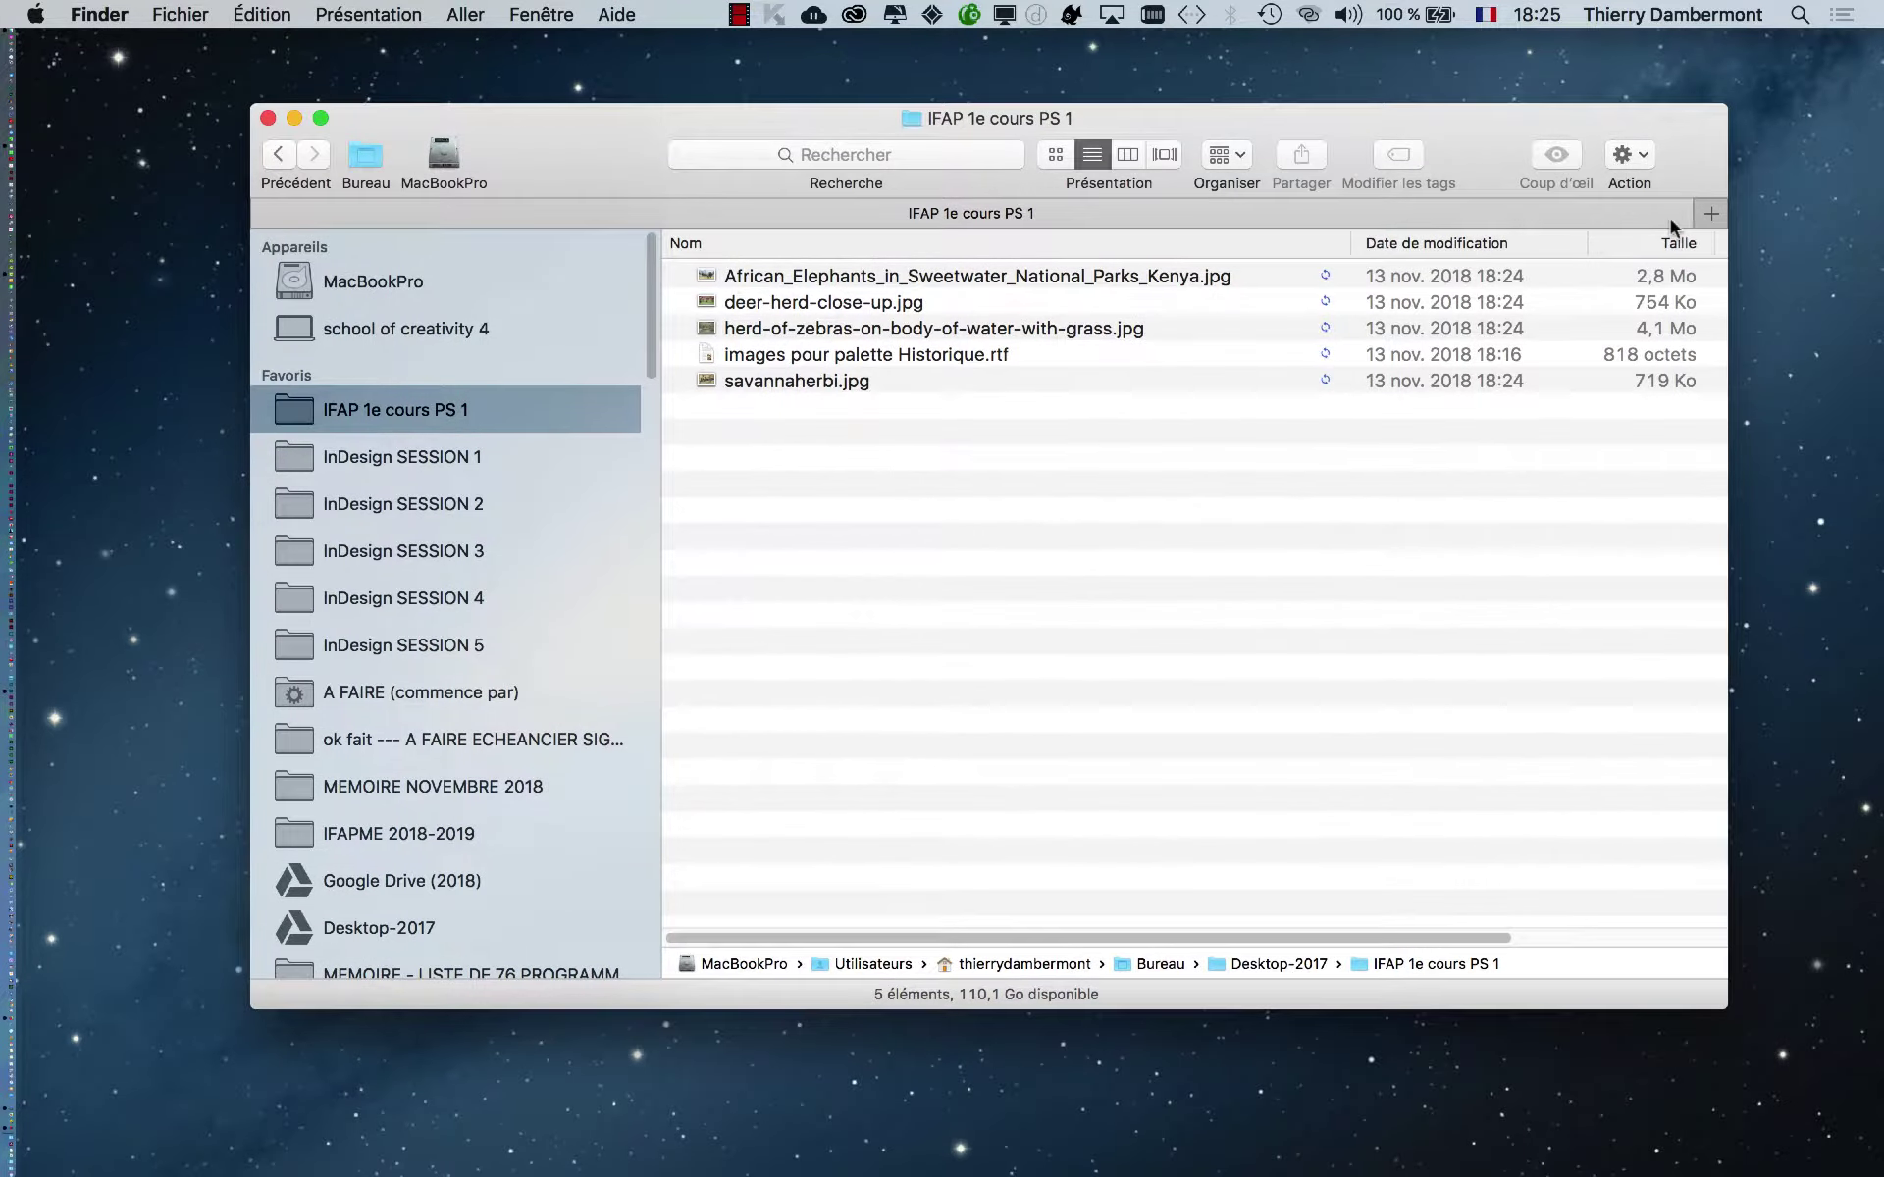
pyautogui.press('super+Tab')
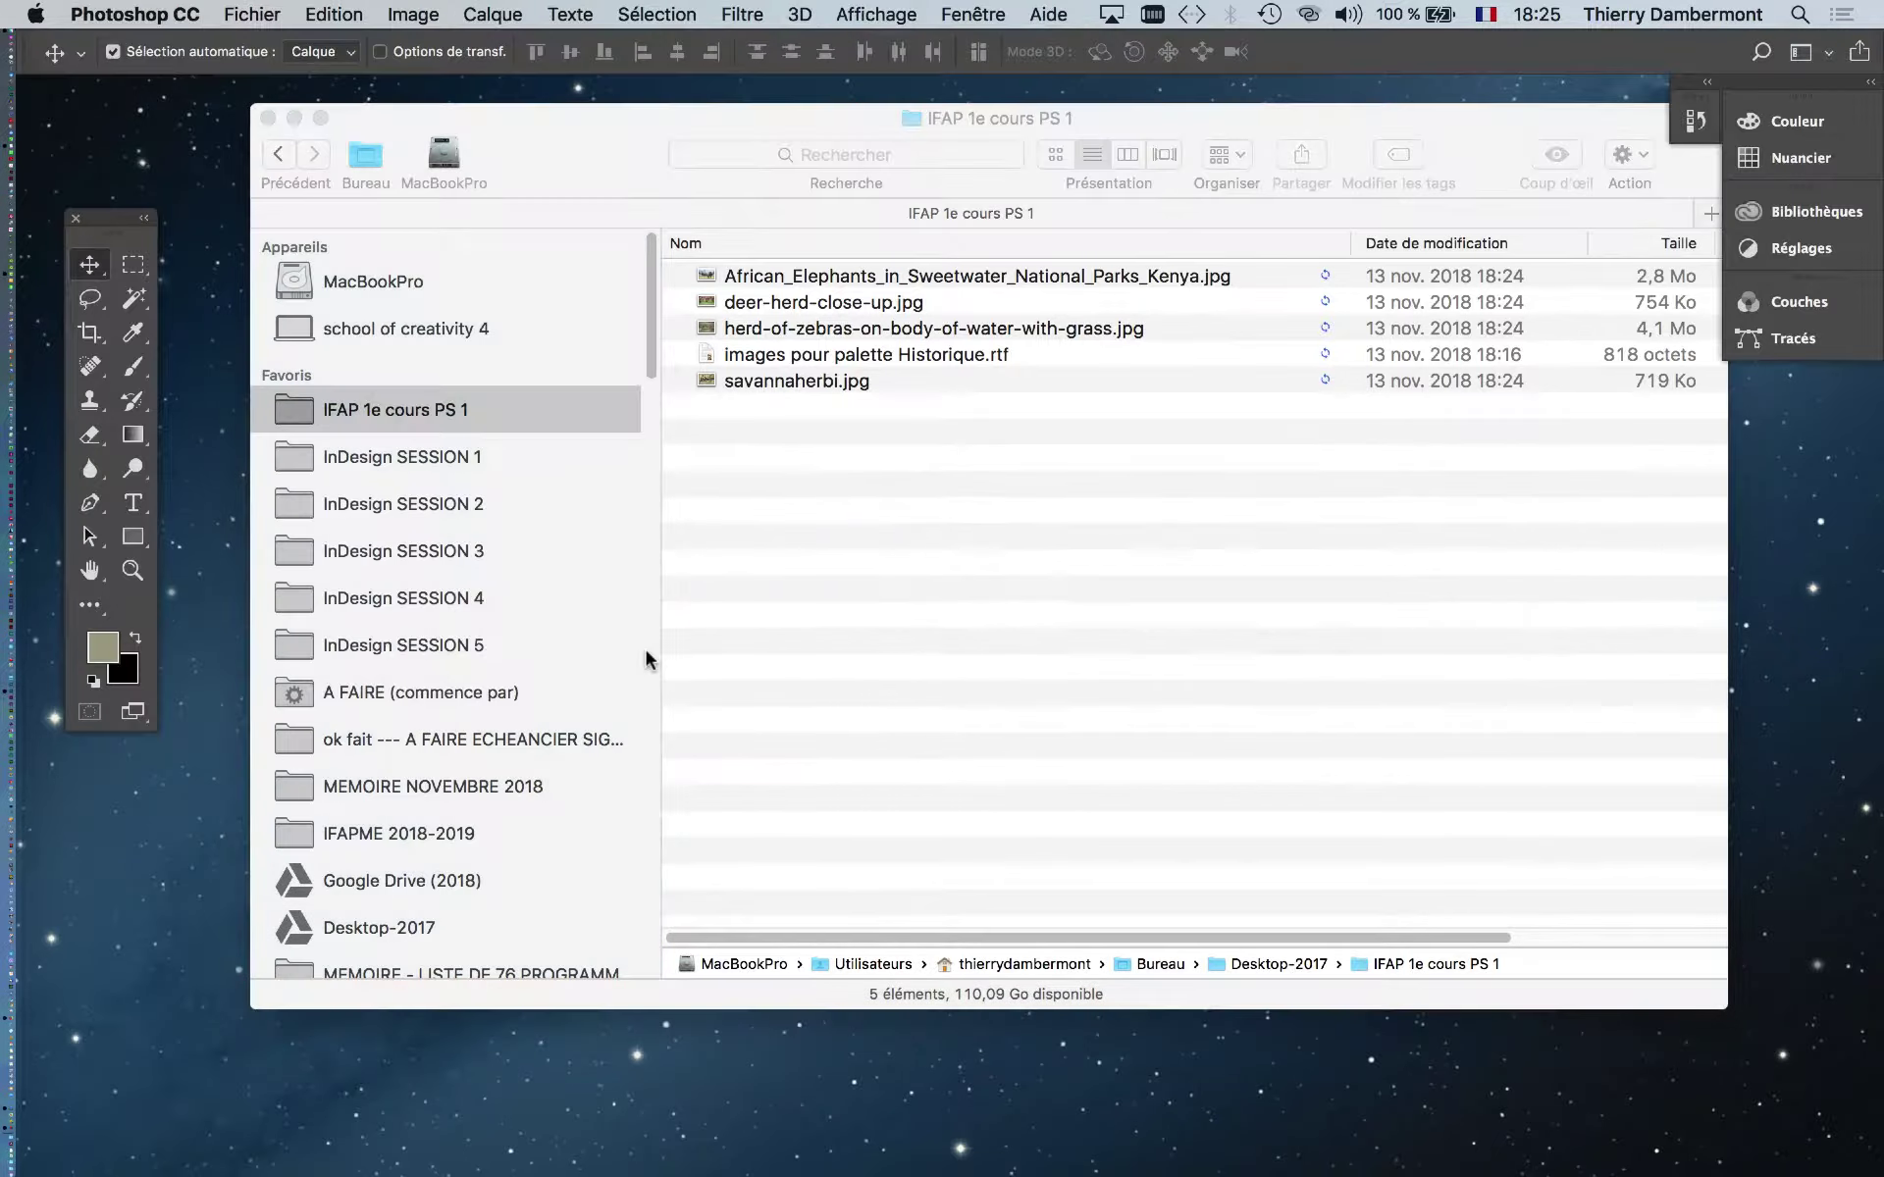
# Bring up Photoshop's Performance preferences from the Photoshop CC menu
pyautogui.press('alt+super+h')
pyautogui.click(98, 14)
pyautogui.moveTo(110, 35)
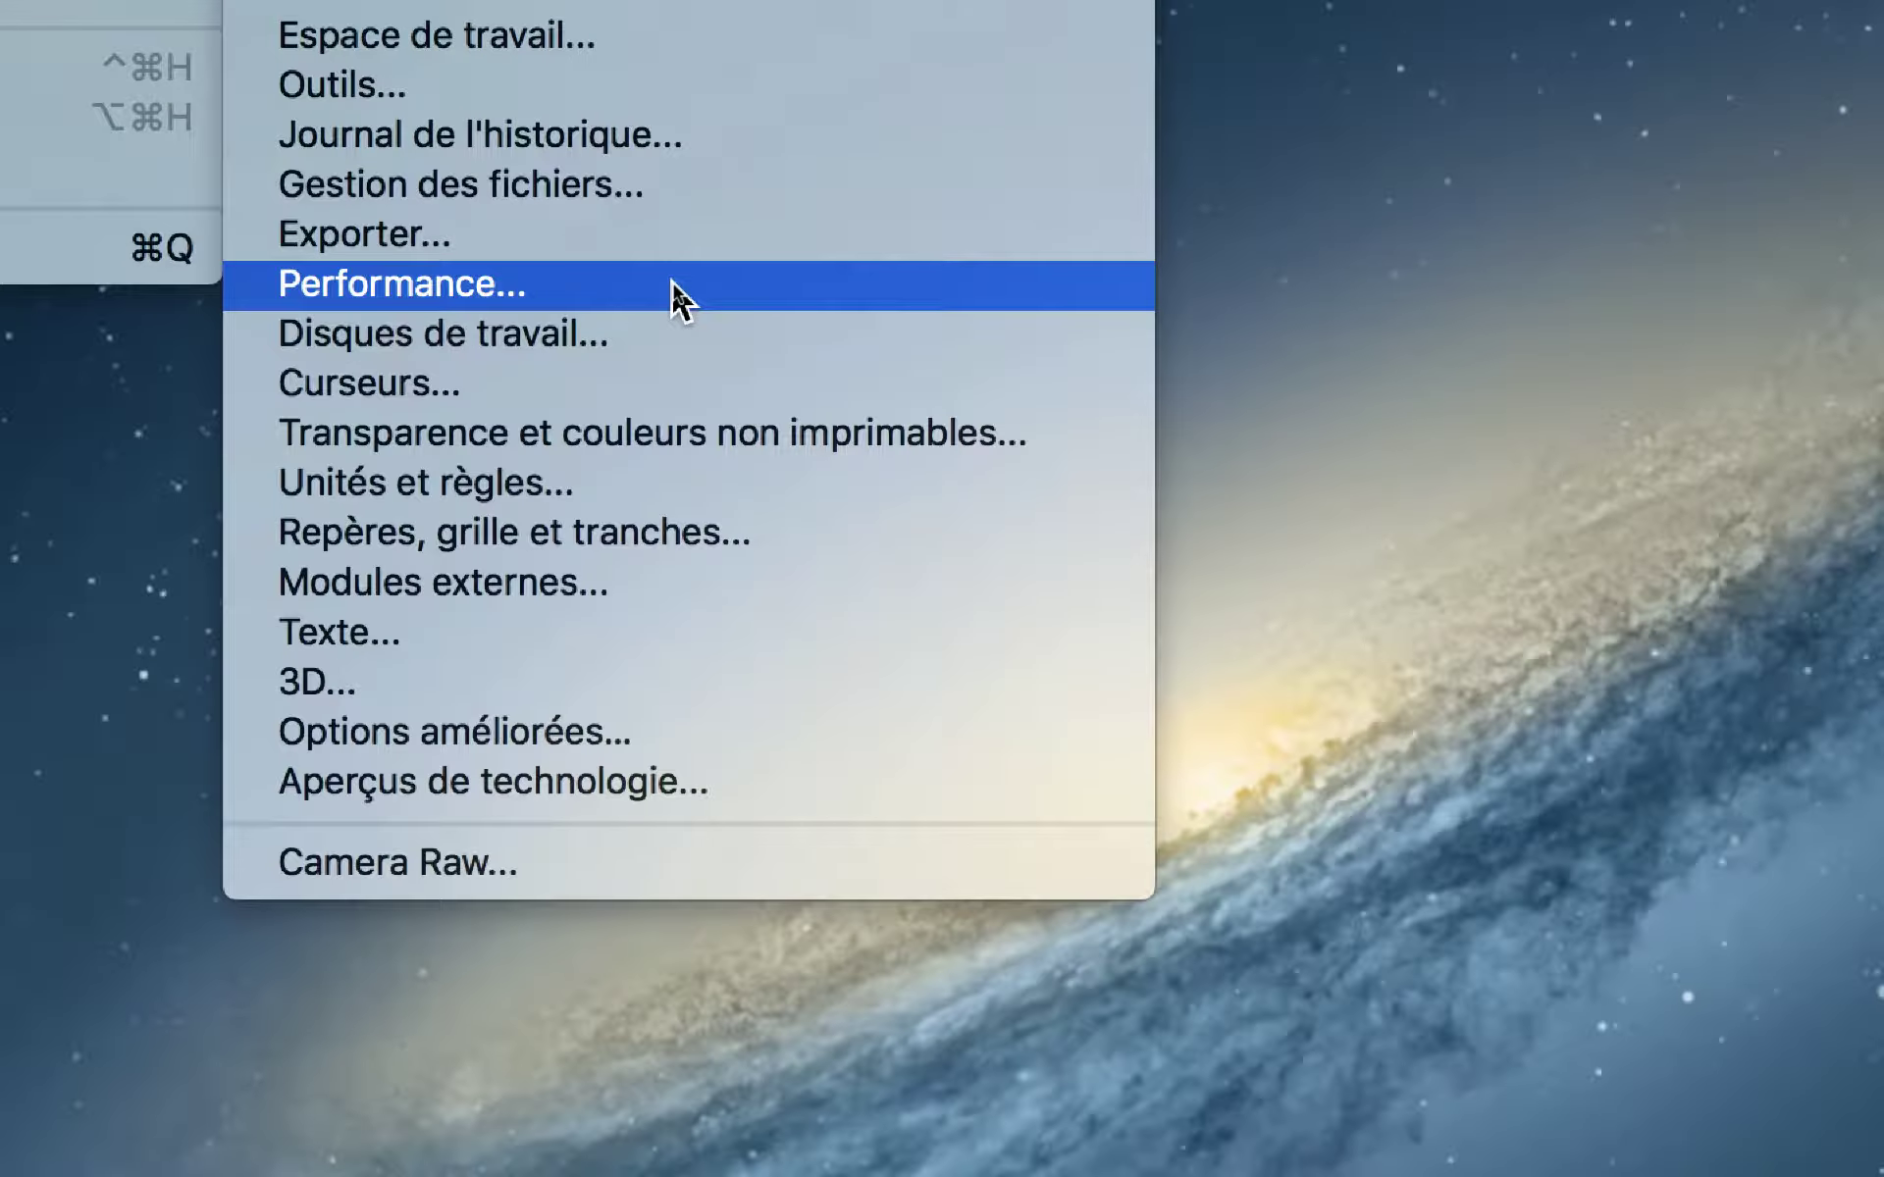
pyautogui.click(673, 285)
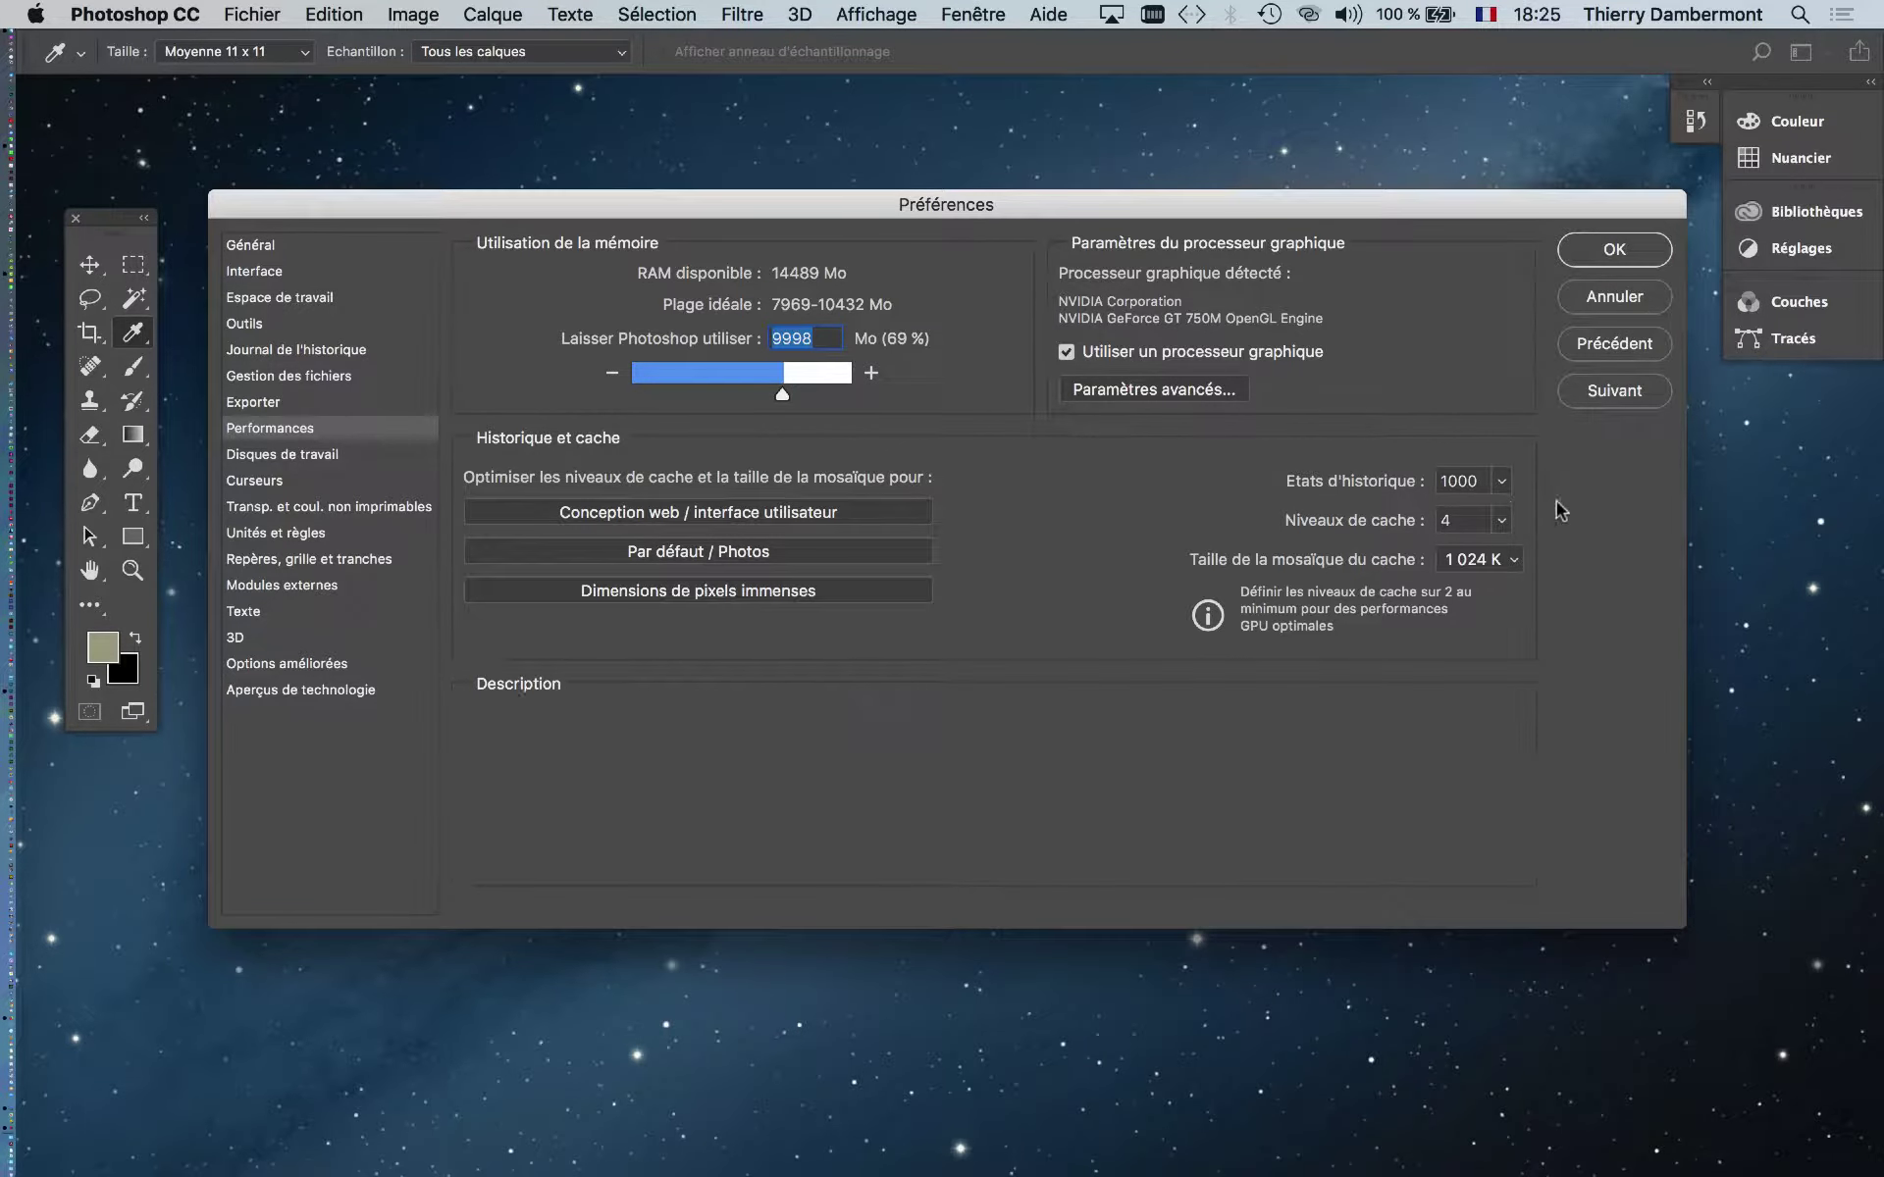
pyautogui.moveTo(1501, 481)
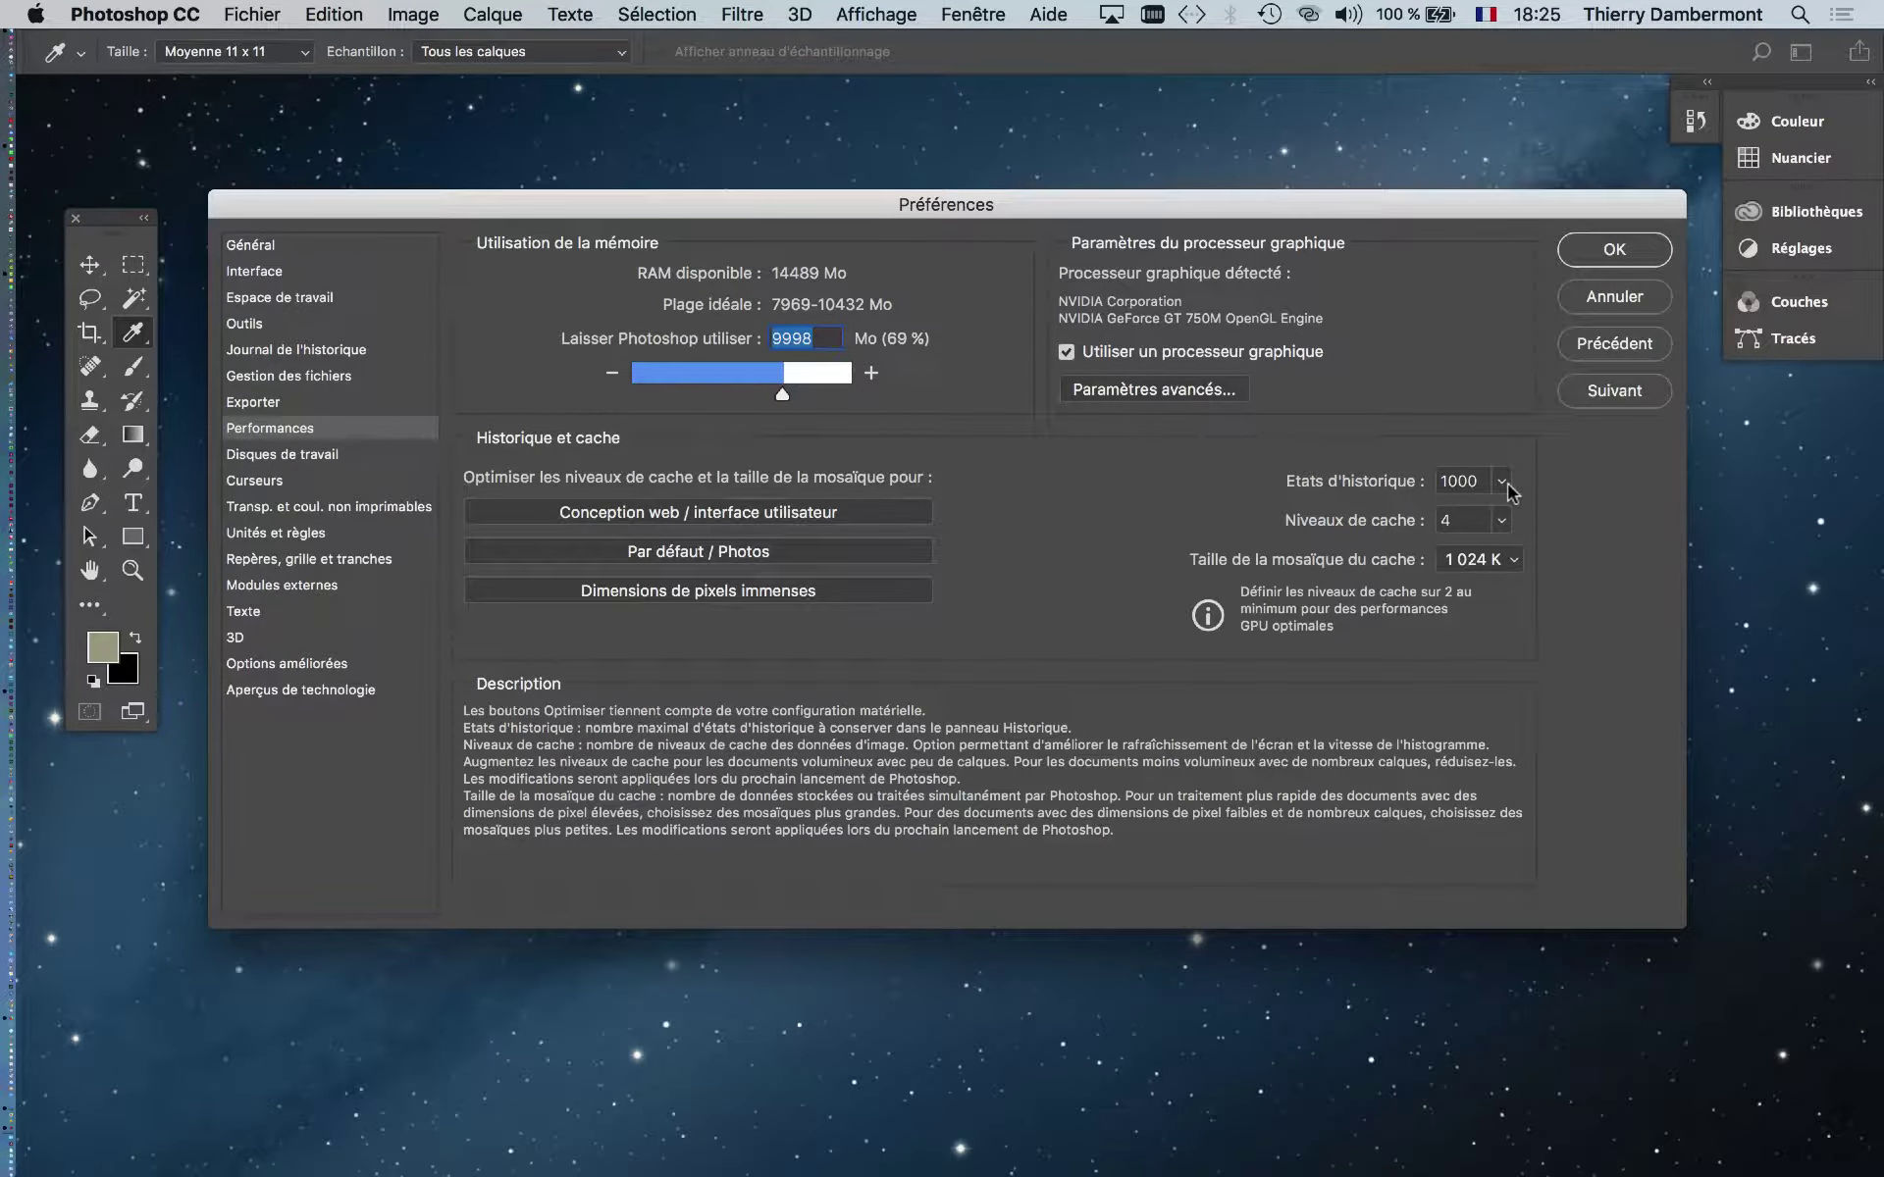
pyautogui.press('alt')
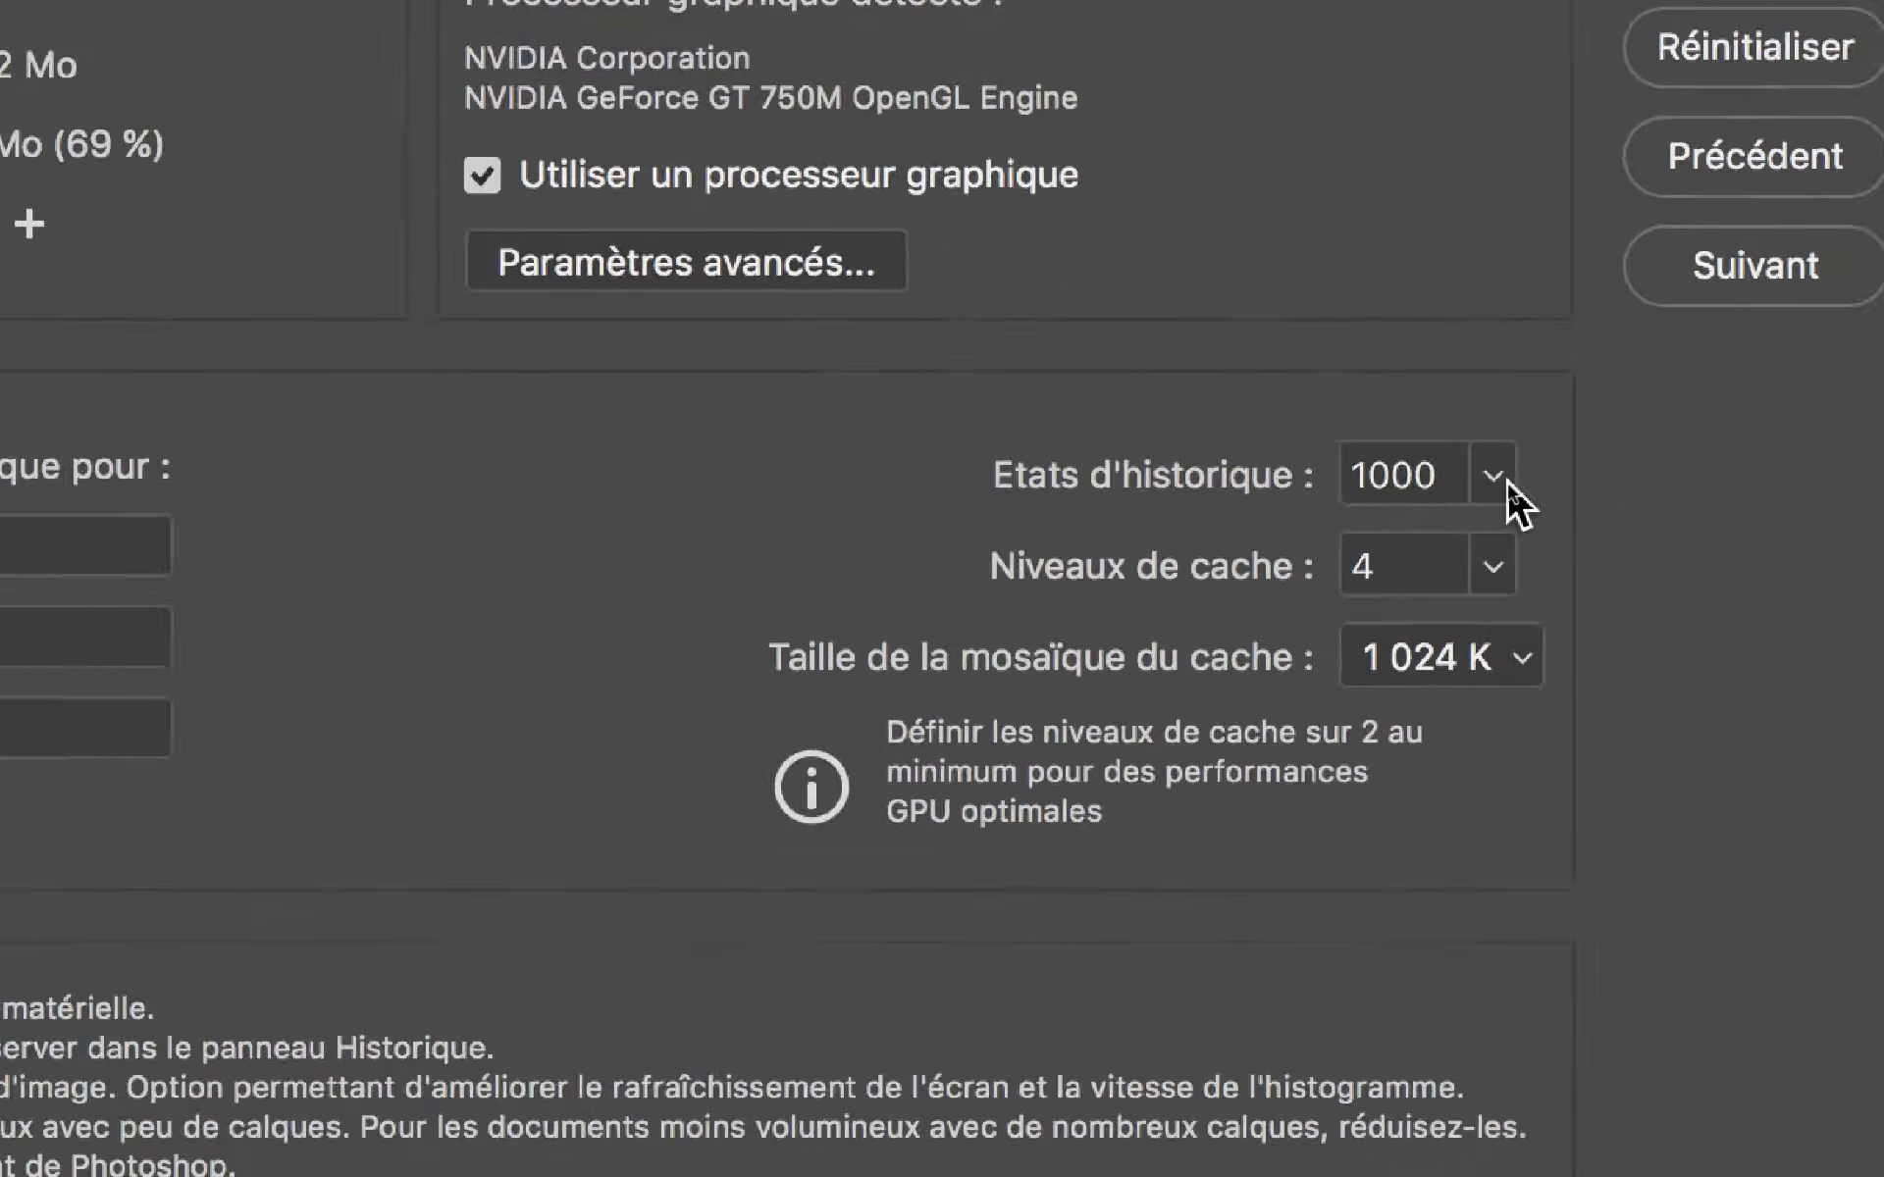
# Raise the history states to 1000 with the slider and select the cache levels value of 4
pyautogui.click(1505, 481)
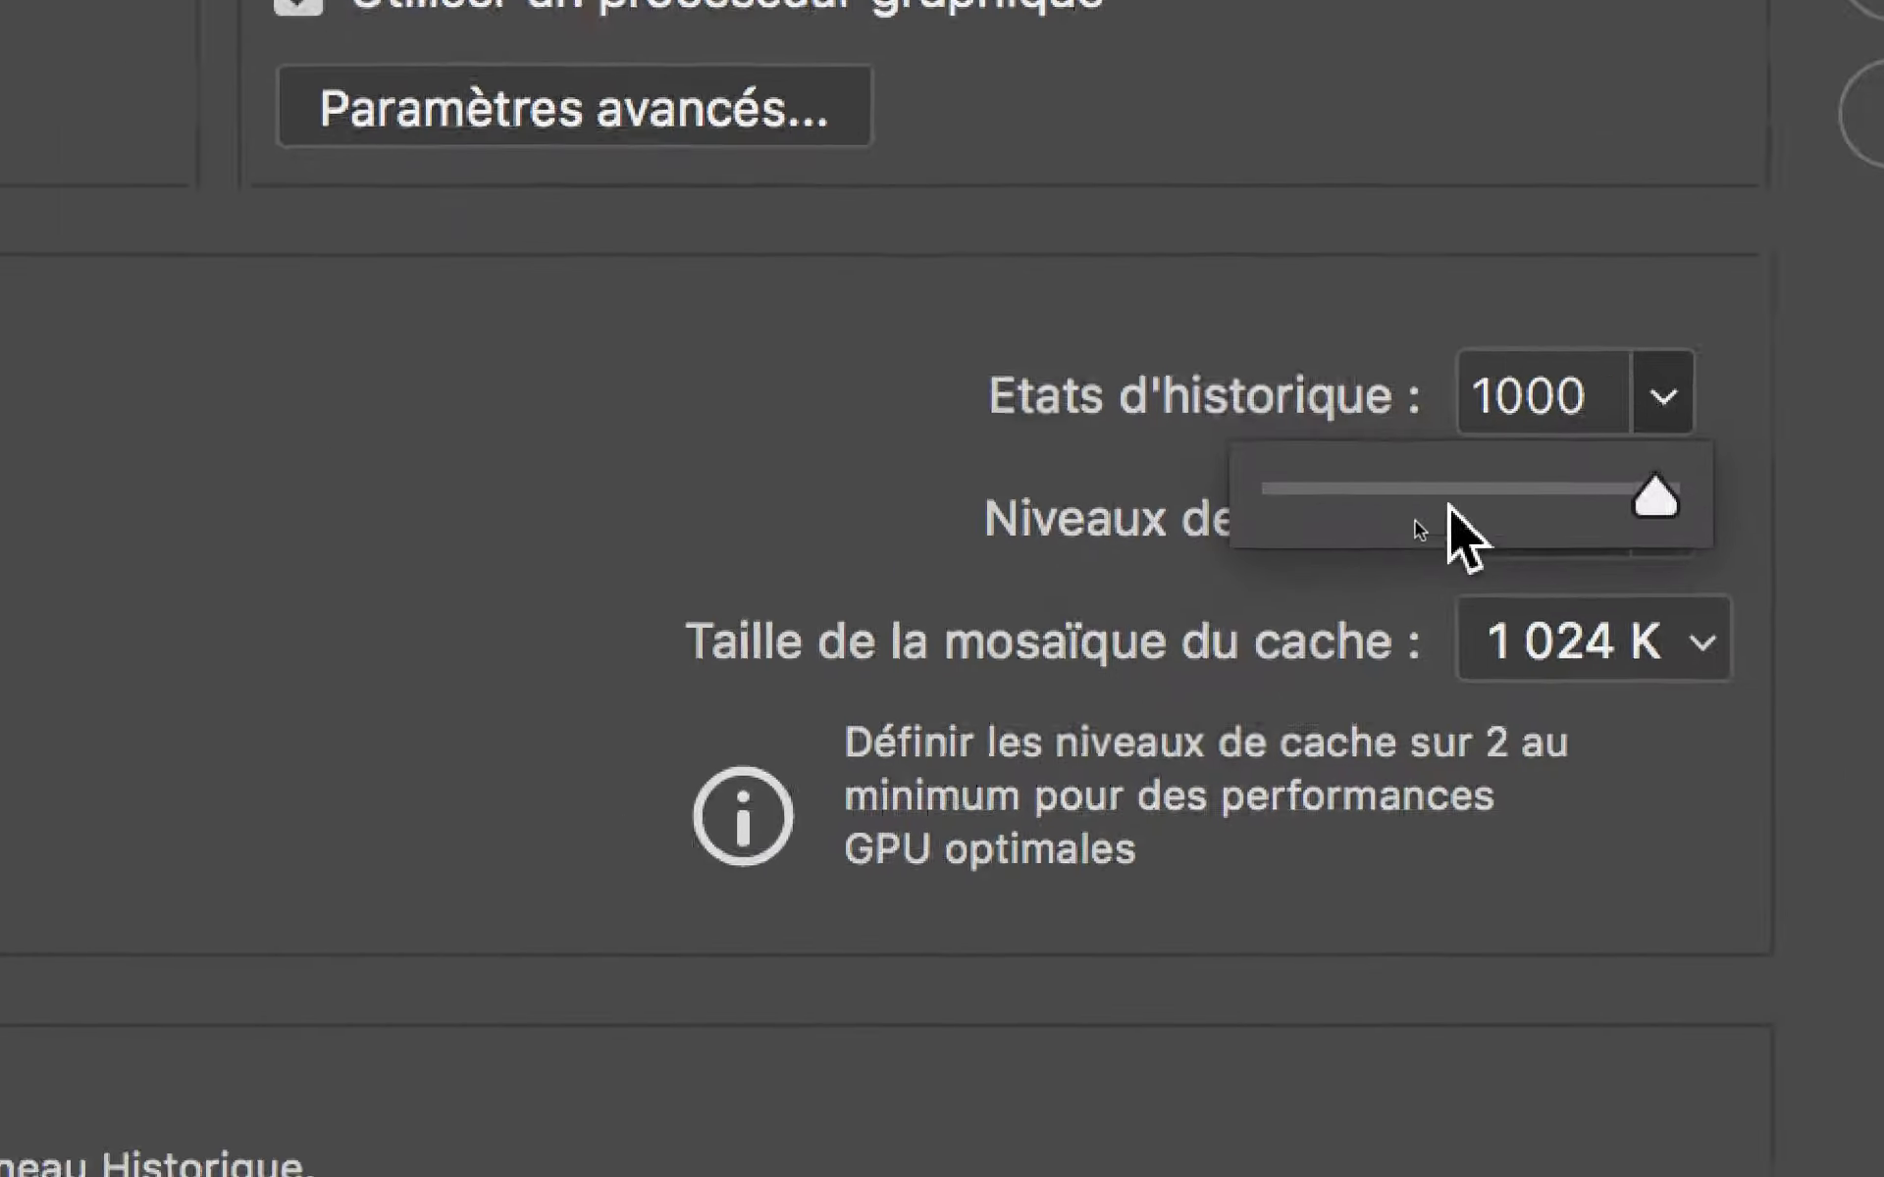
pyautogui.click(1416, 503)
pyautogui.moveTo(1415, 504); pyautogui.dragTo(1736, 515)
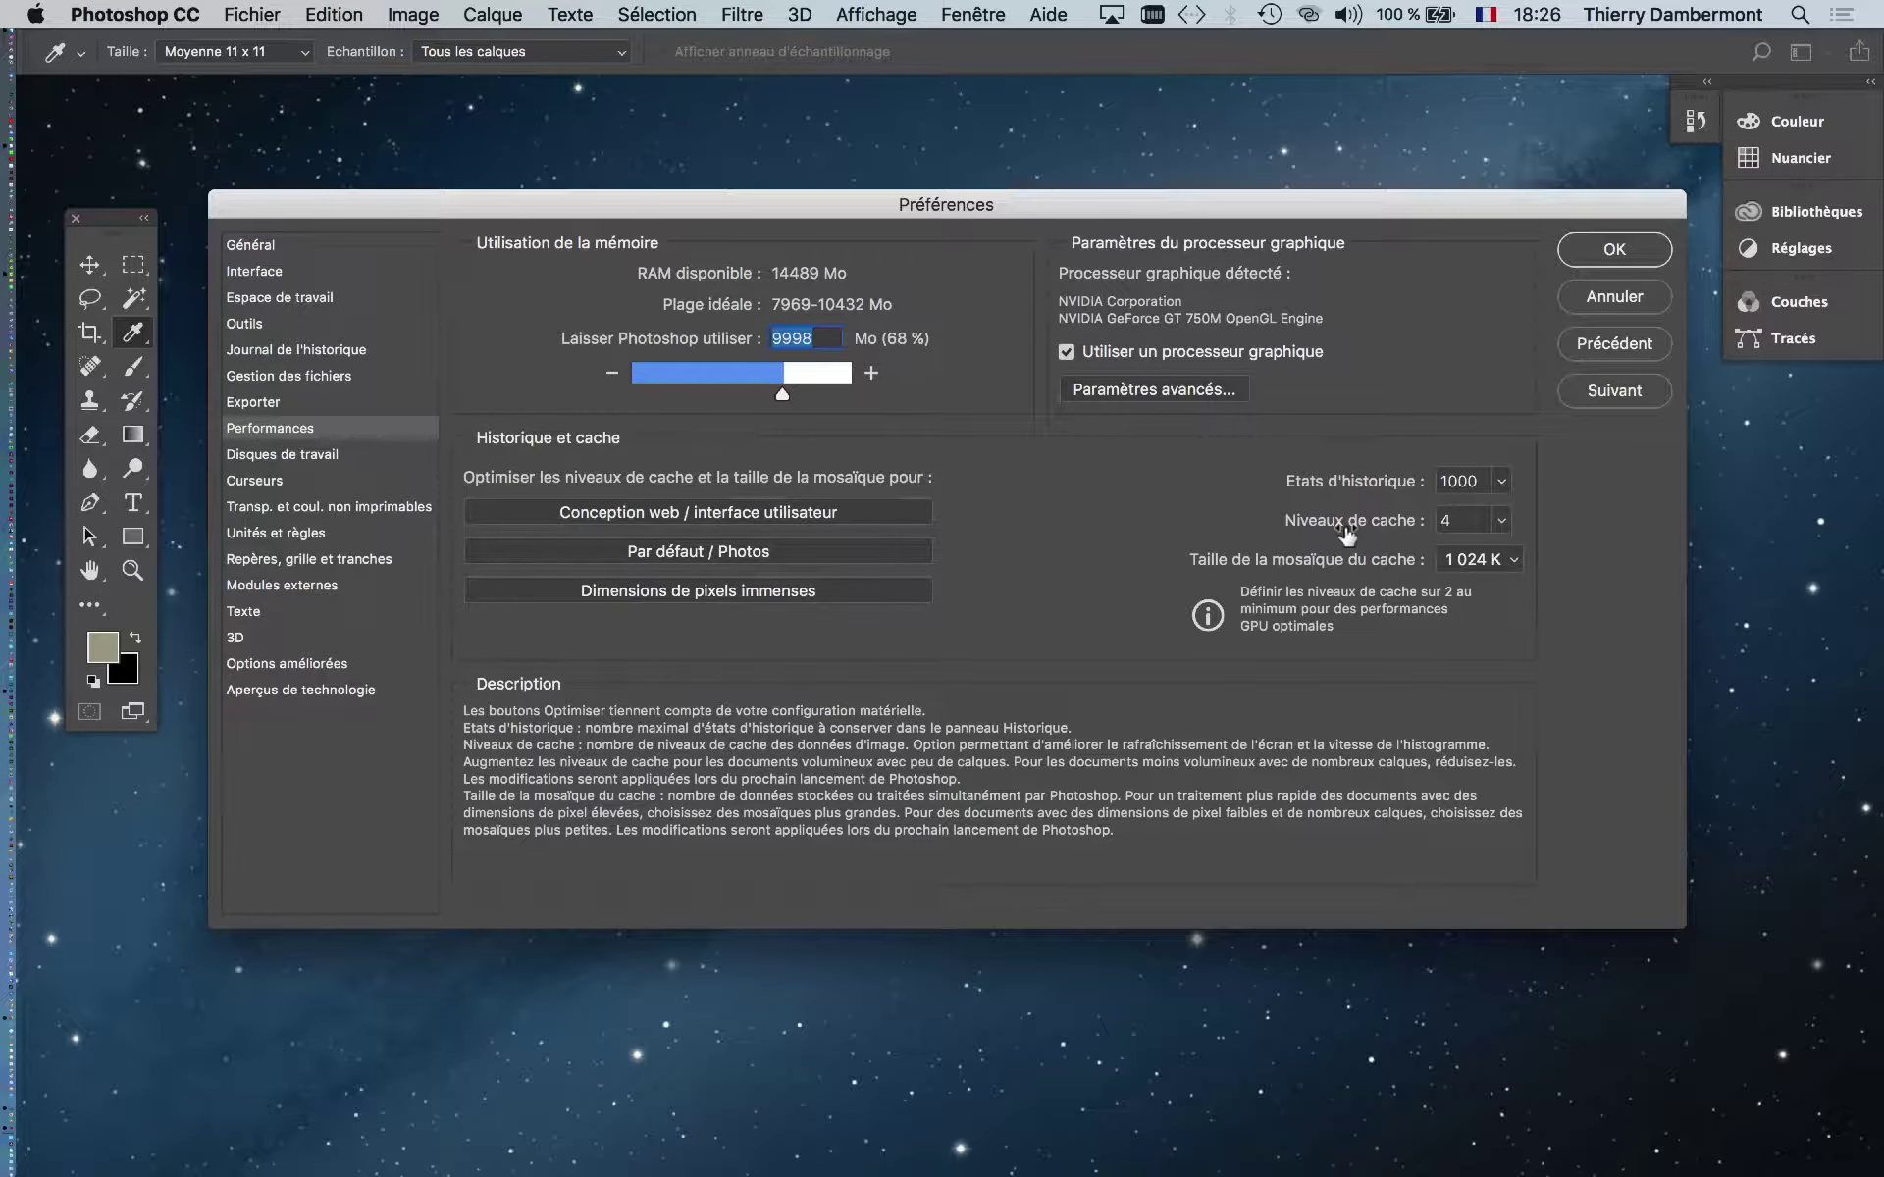
pyautogui.press('alt')
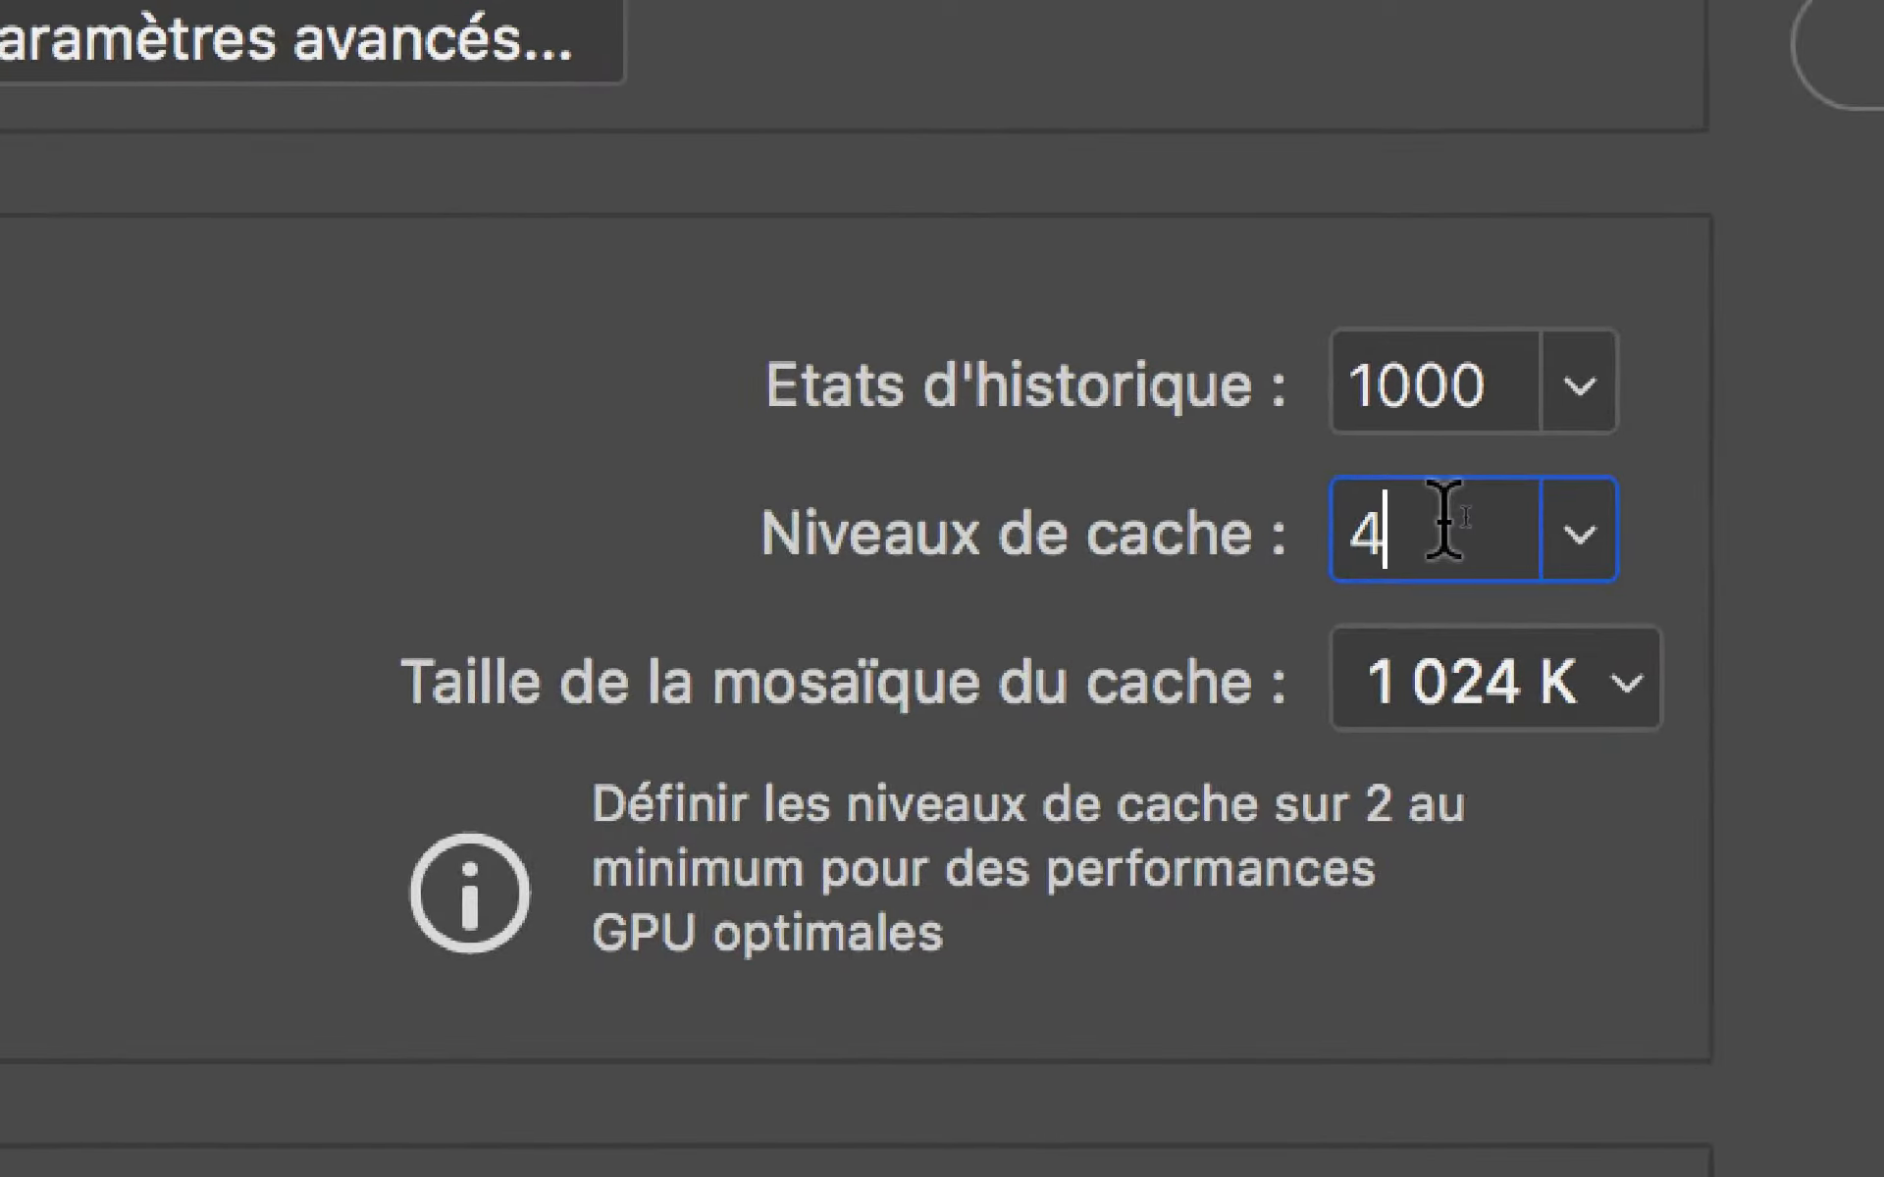
pyautogui.moveTo(1824, 500); pyautogui.dragTo(1656, 484)
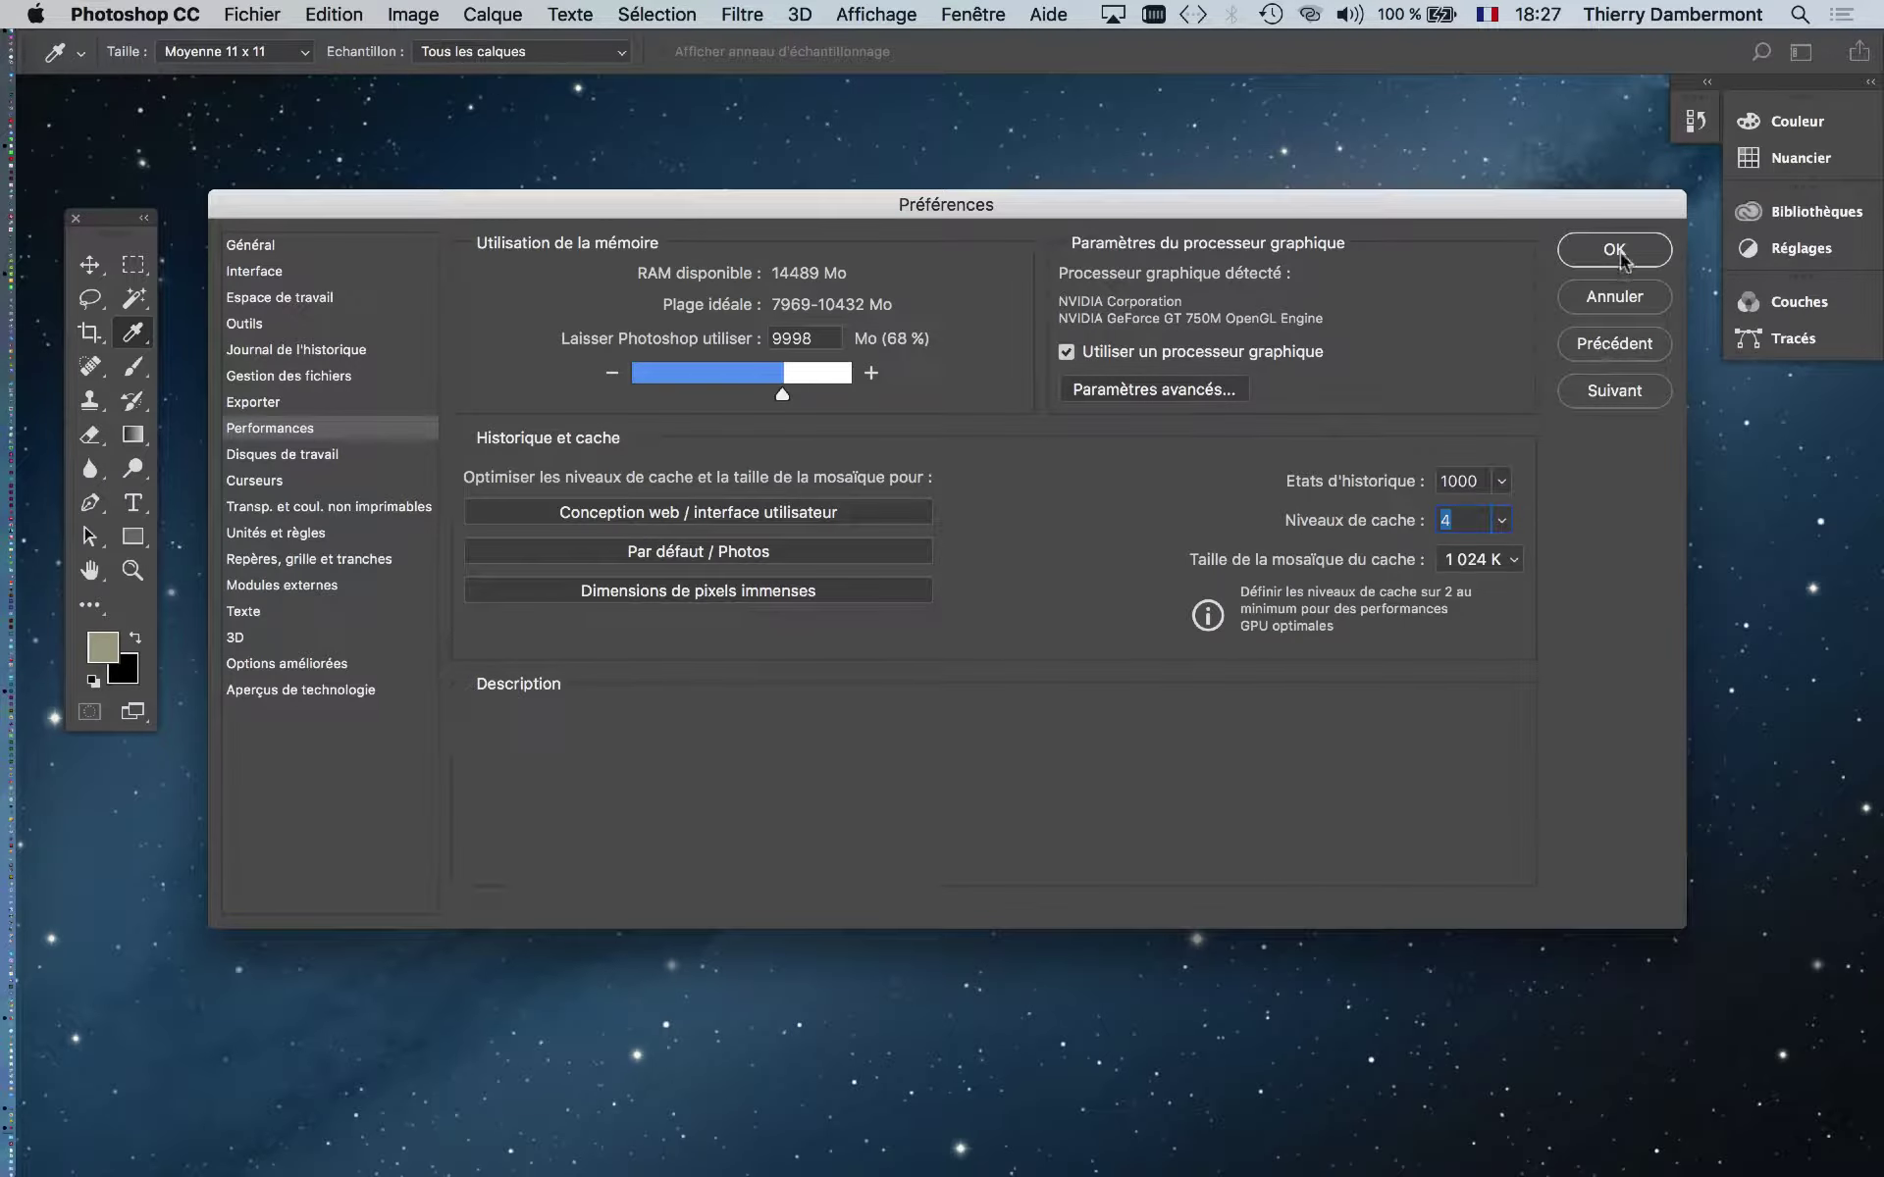
# Confirm the preferences with OK and show the History panel from the Fenêtre menu
pyautogui.click(1619, 252)
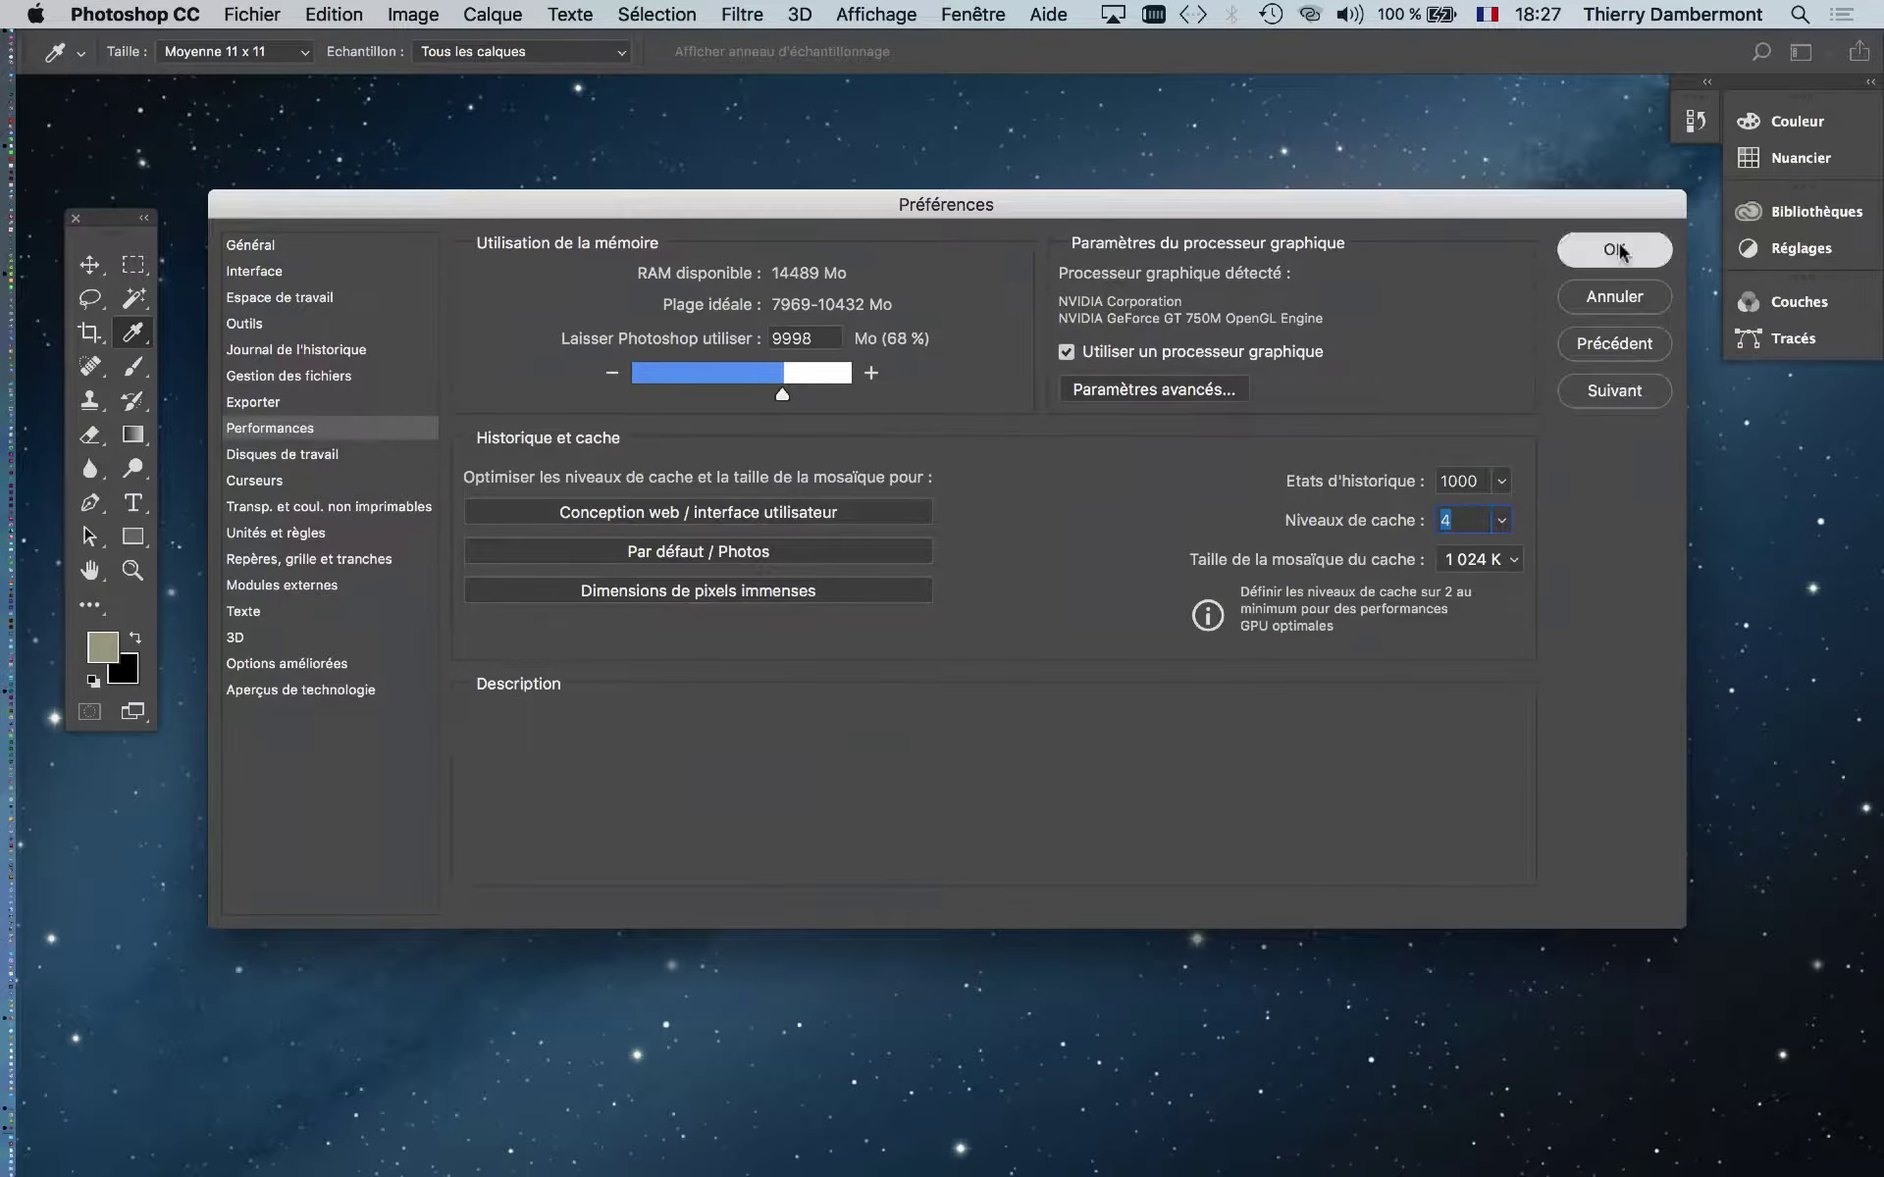
pyautogui.click(973, 14)
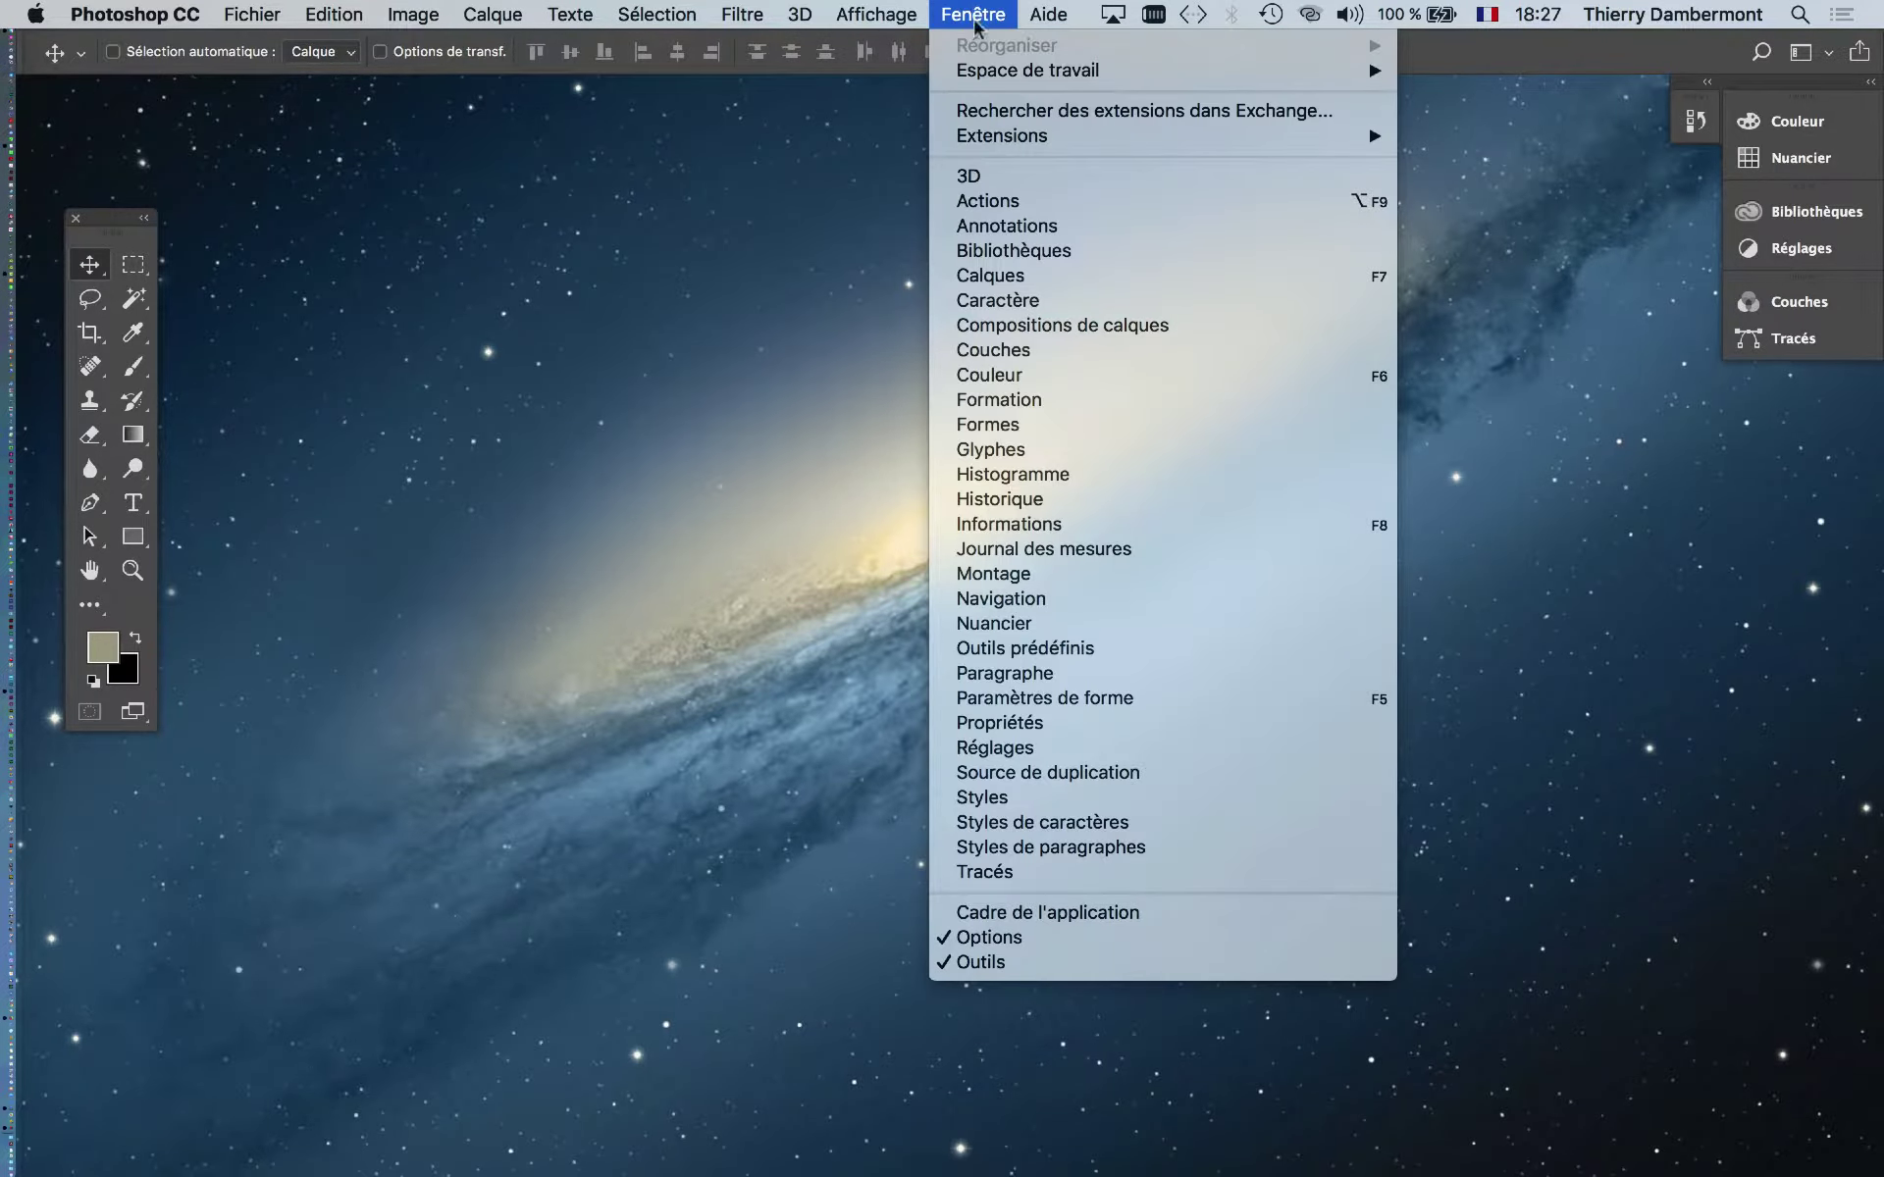
pyautogui.click(1061, 502)
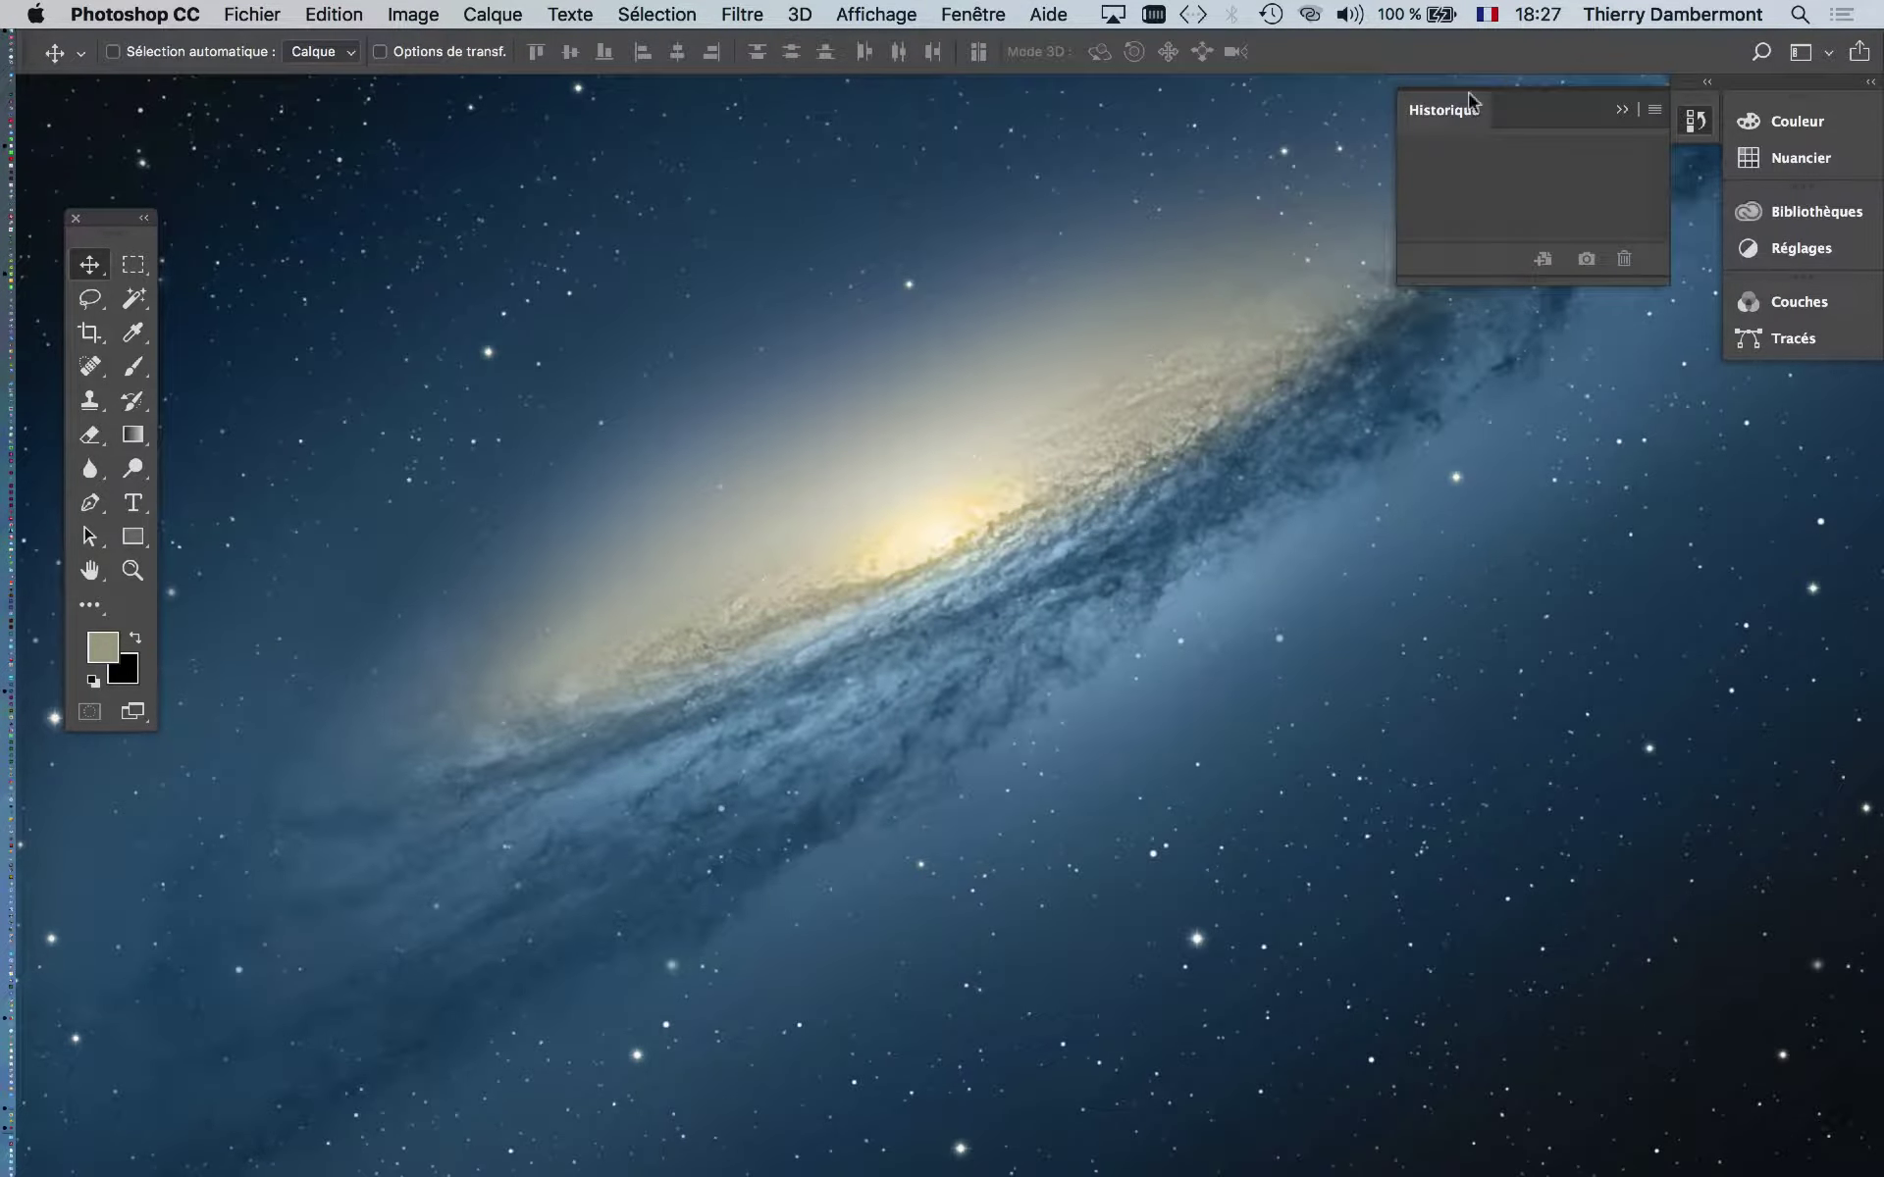
# Float the History panel, make it much taller, and place it on the right side
pyautogui.moveTo(1471, 99); pyautogui.dragTo(651, 229)
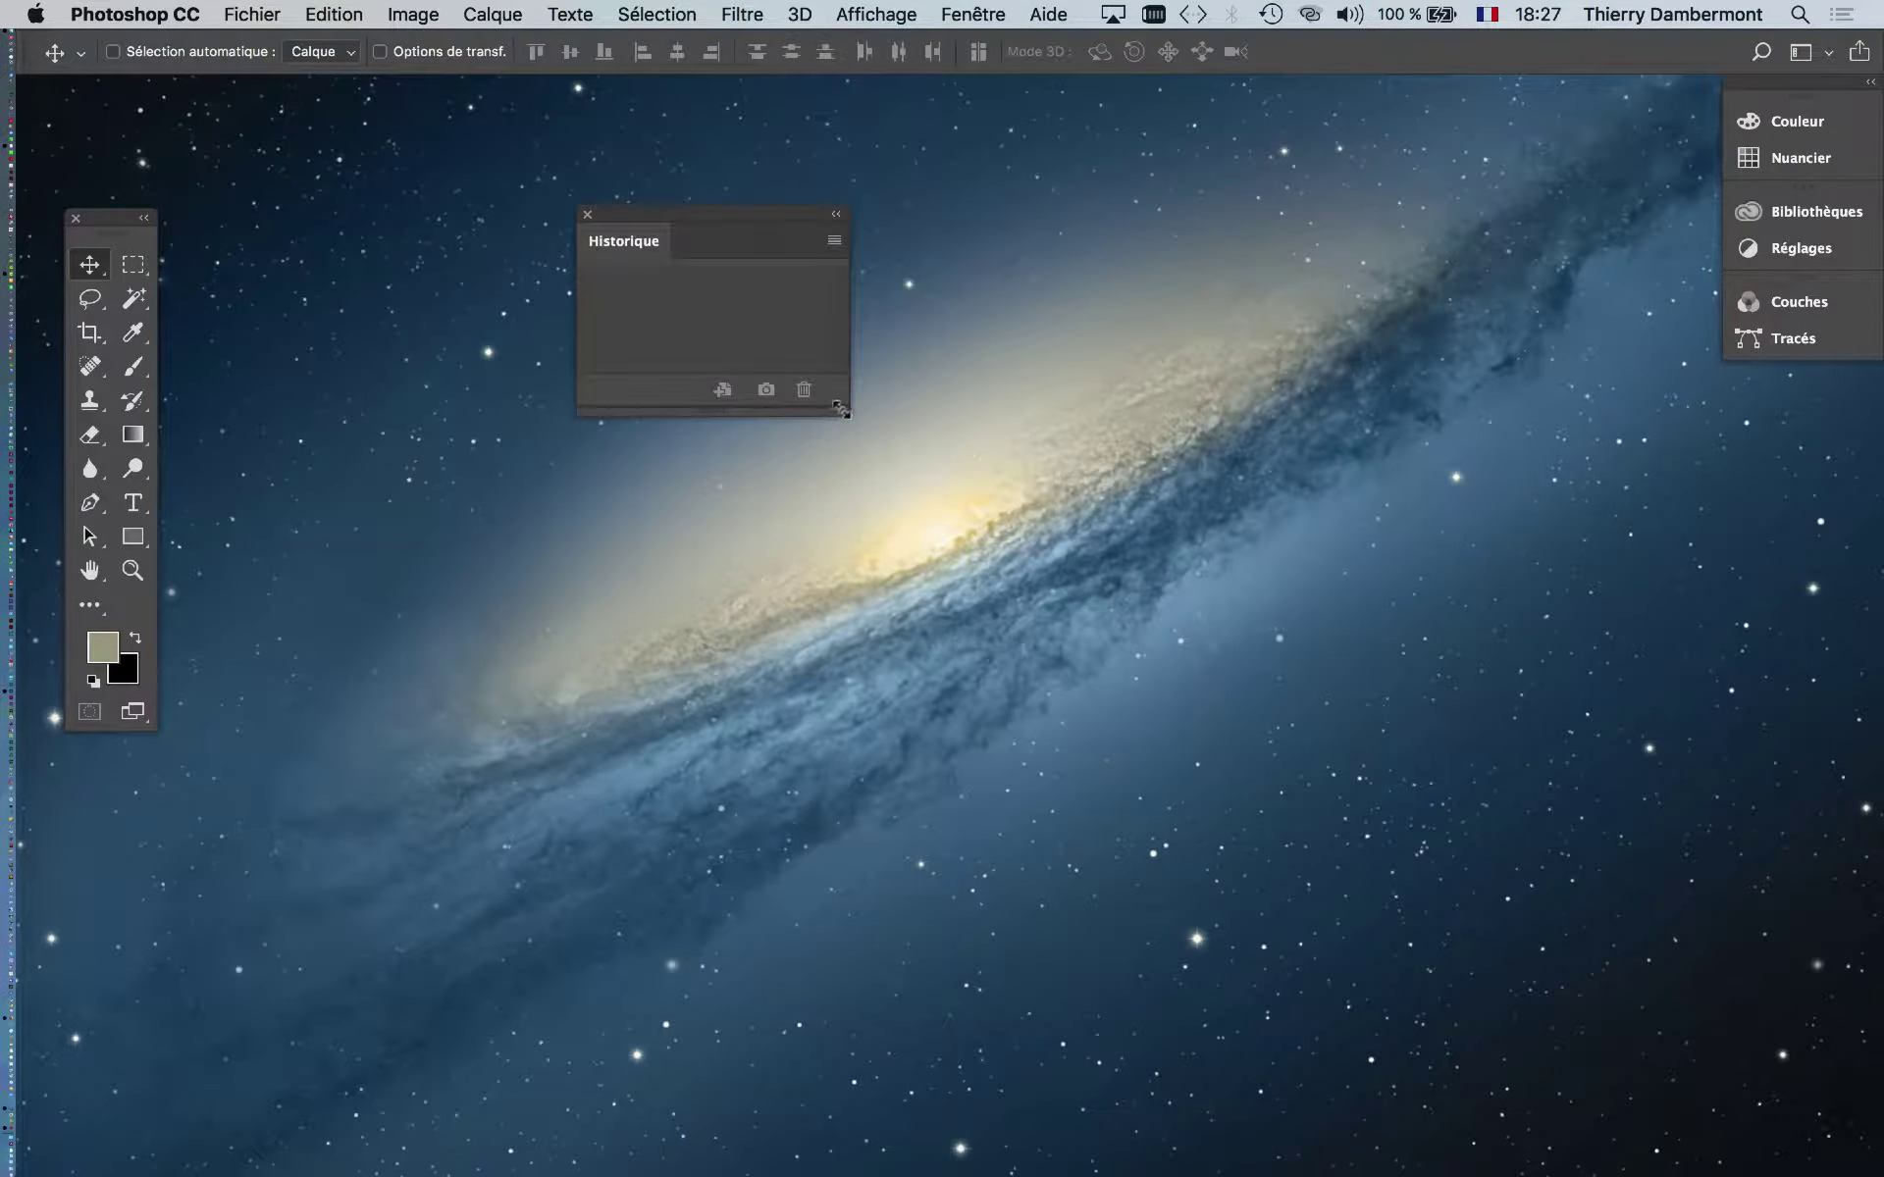
pyautogui.moveTo(841, 409); pyautogui.dragTo(852, 1115)
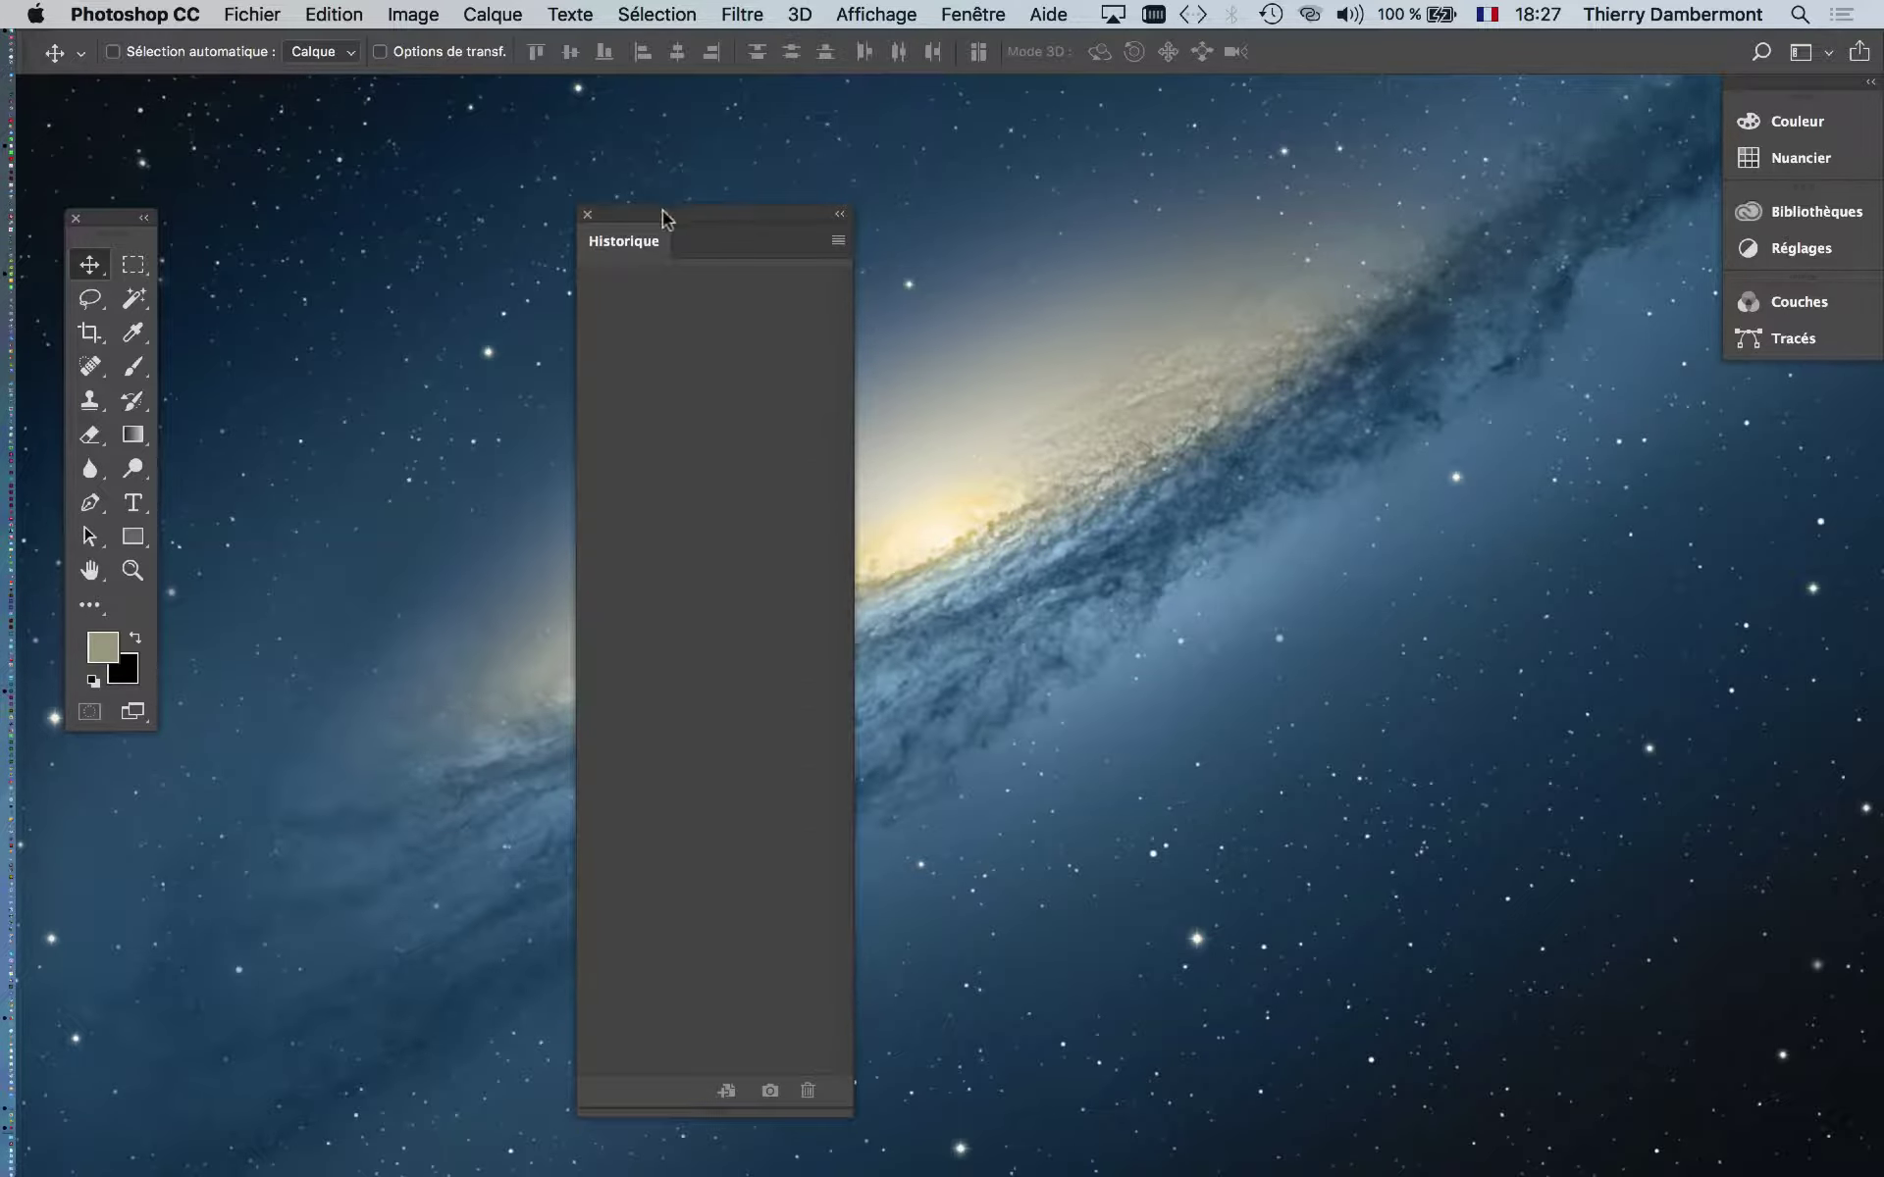
pyautogui.moveTo(663, 216); pyautogui.dragTo(1441, 125)
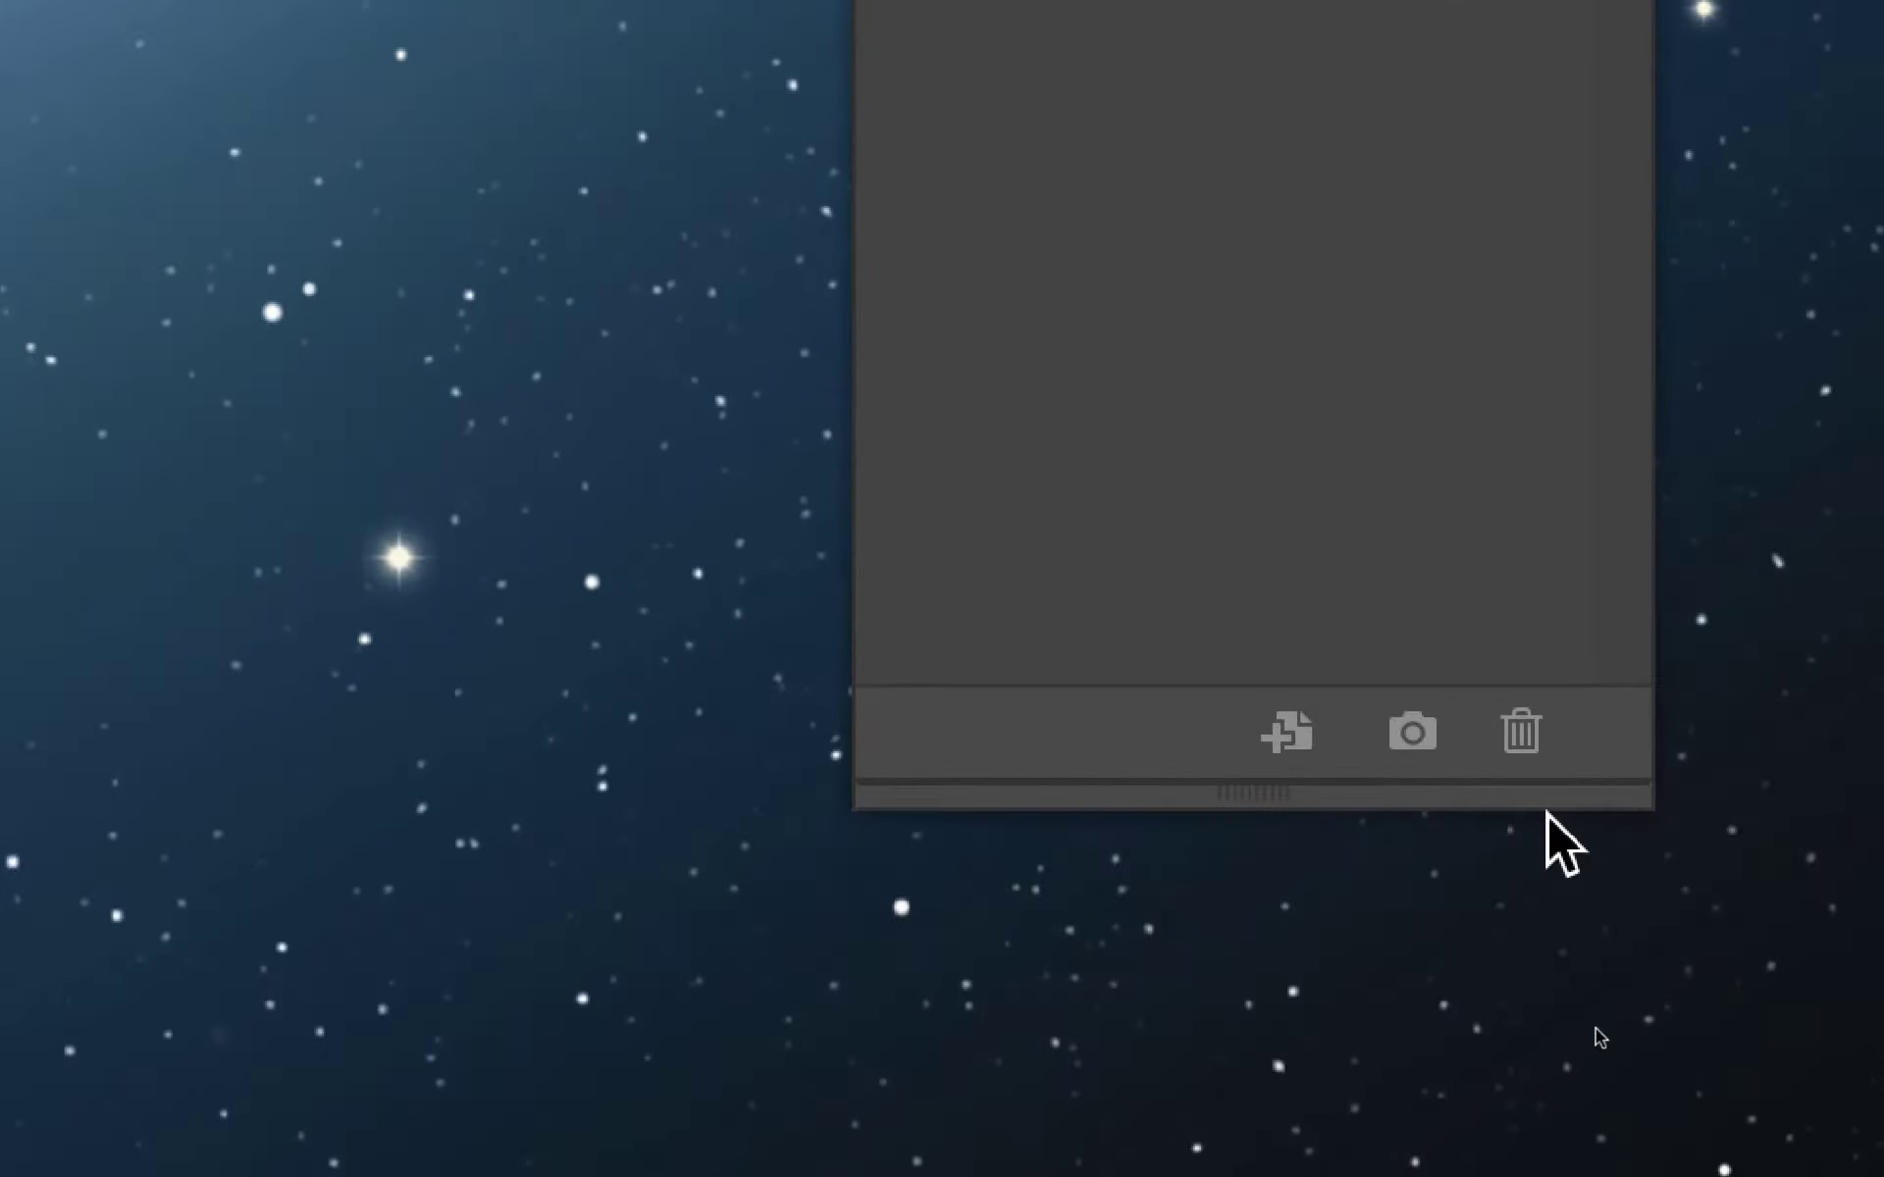
pyautogui.moveTo(1573, 816); pyautogui.dragTo(1562, 853)
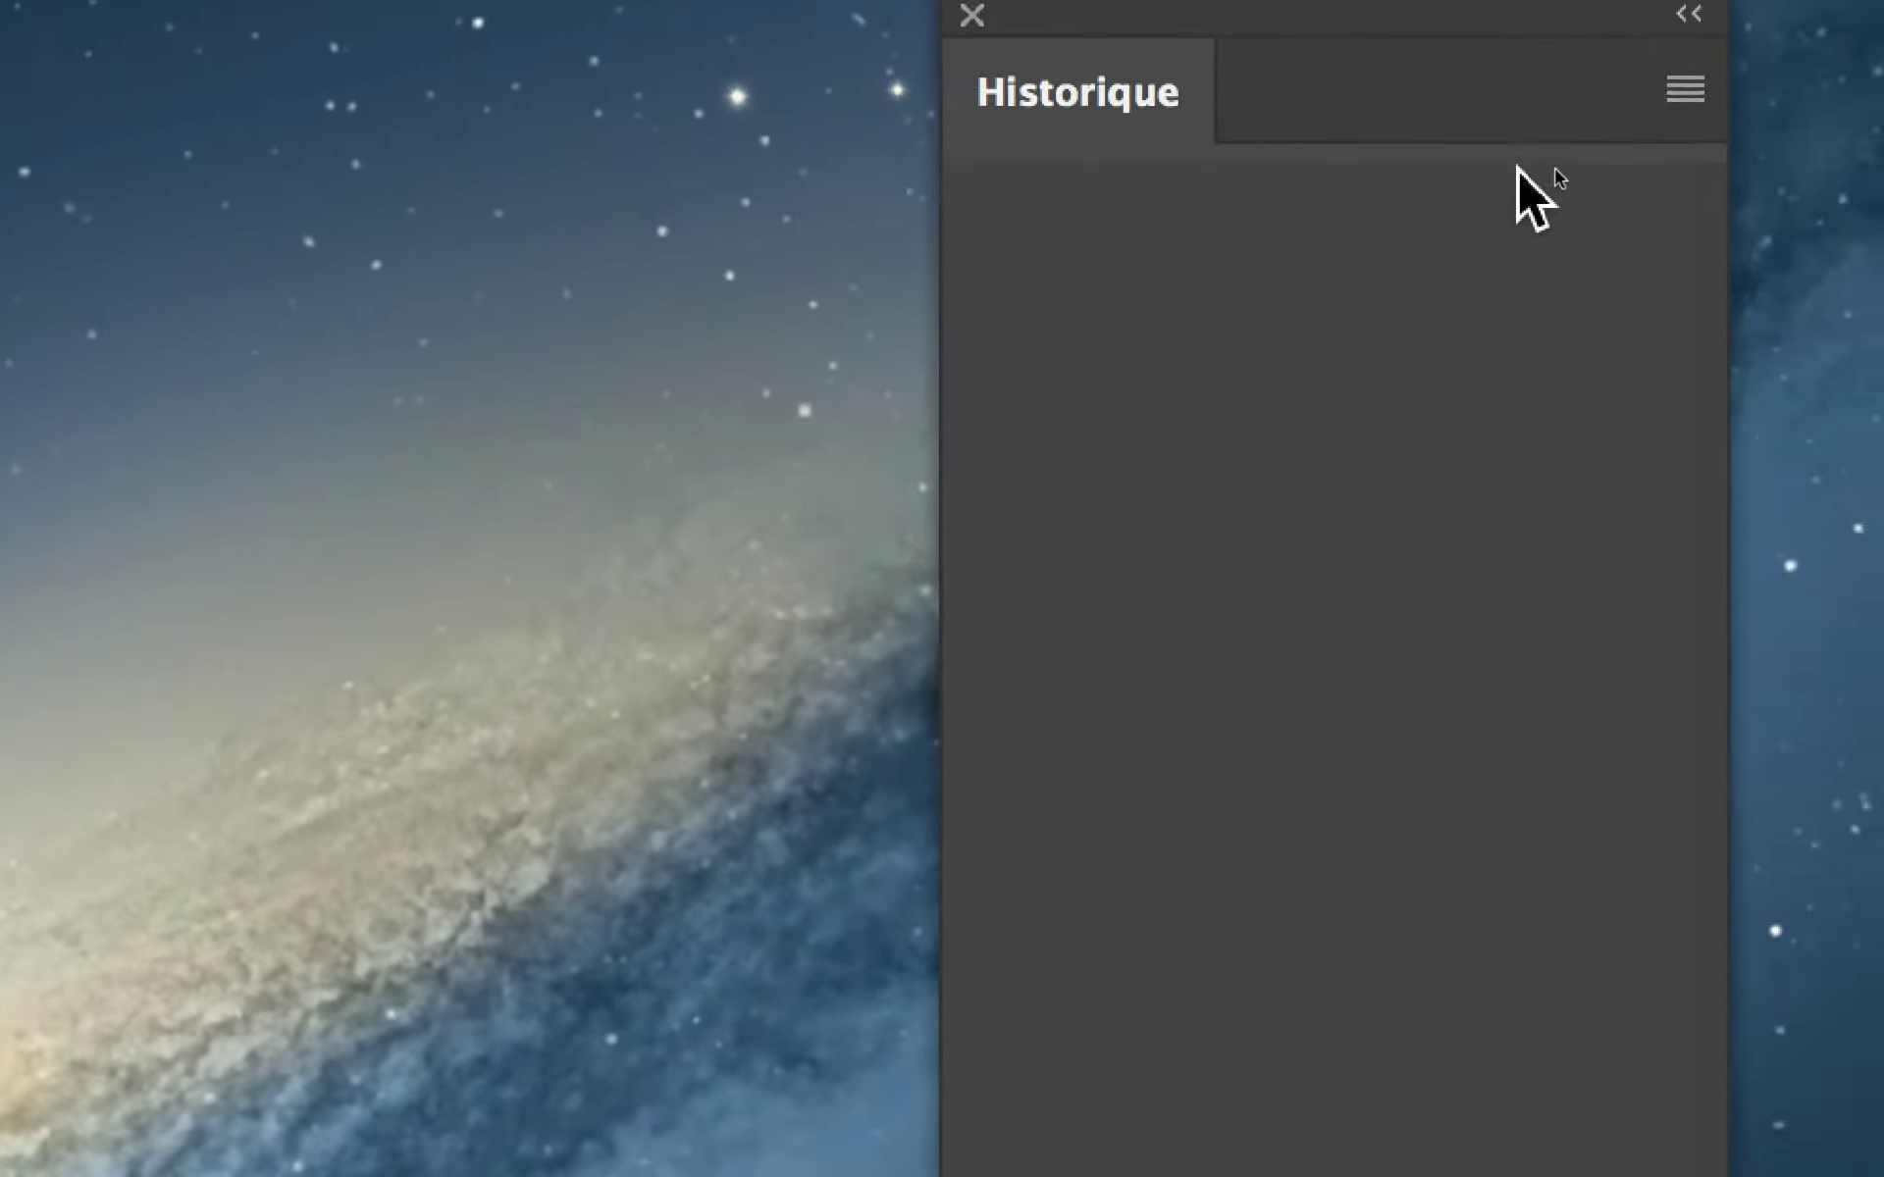
pyautogui.moveTo(1478, 10); pyautogui.dragTo(1431, 10)
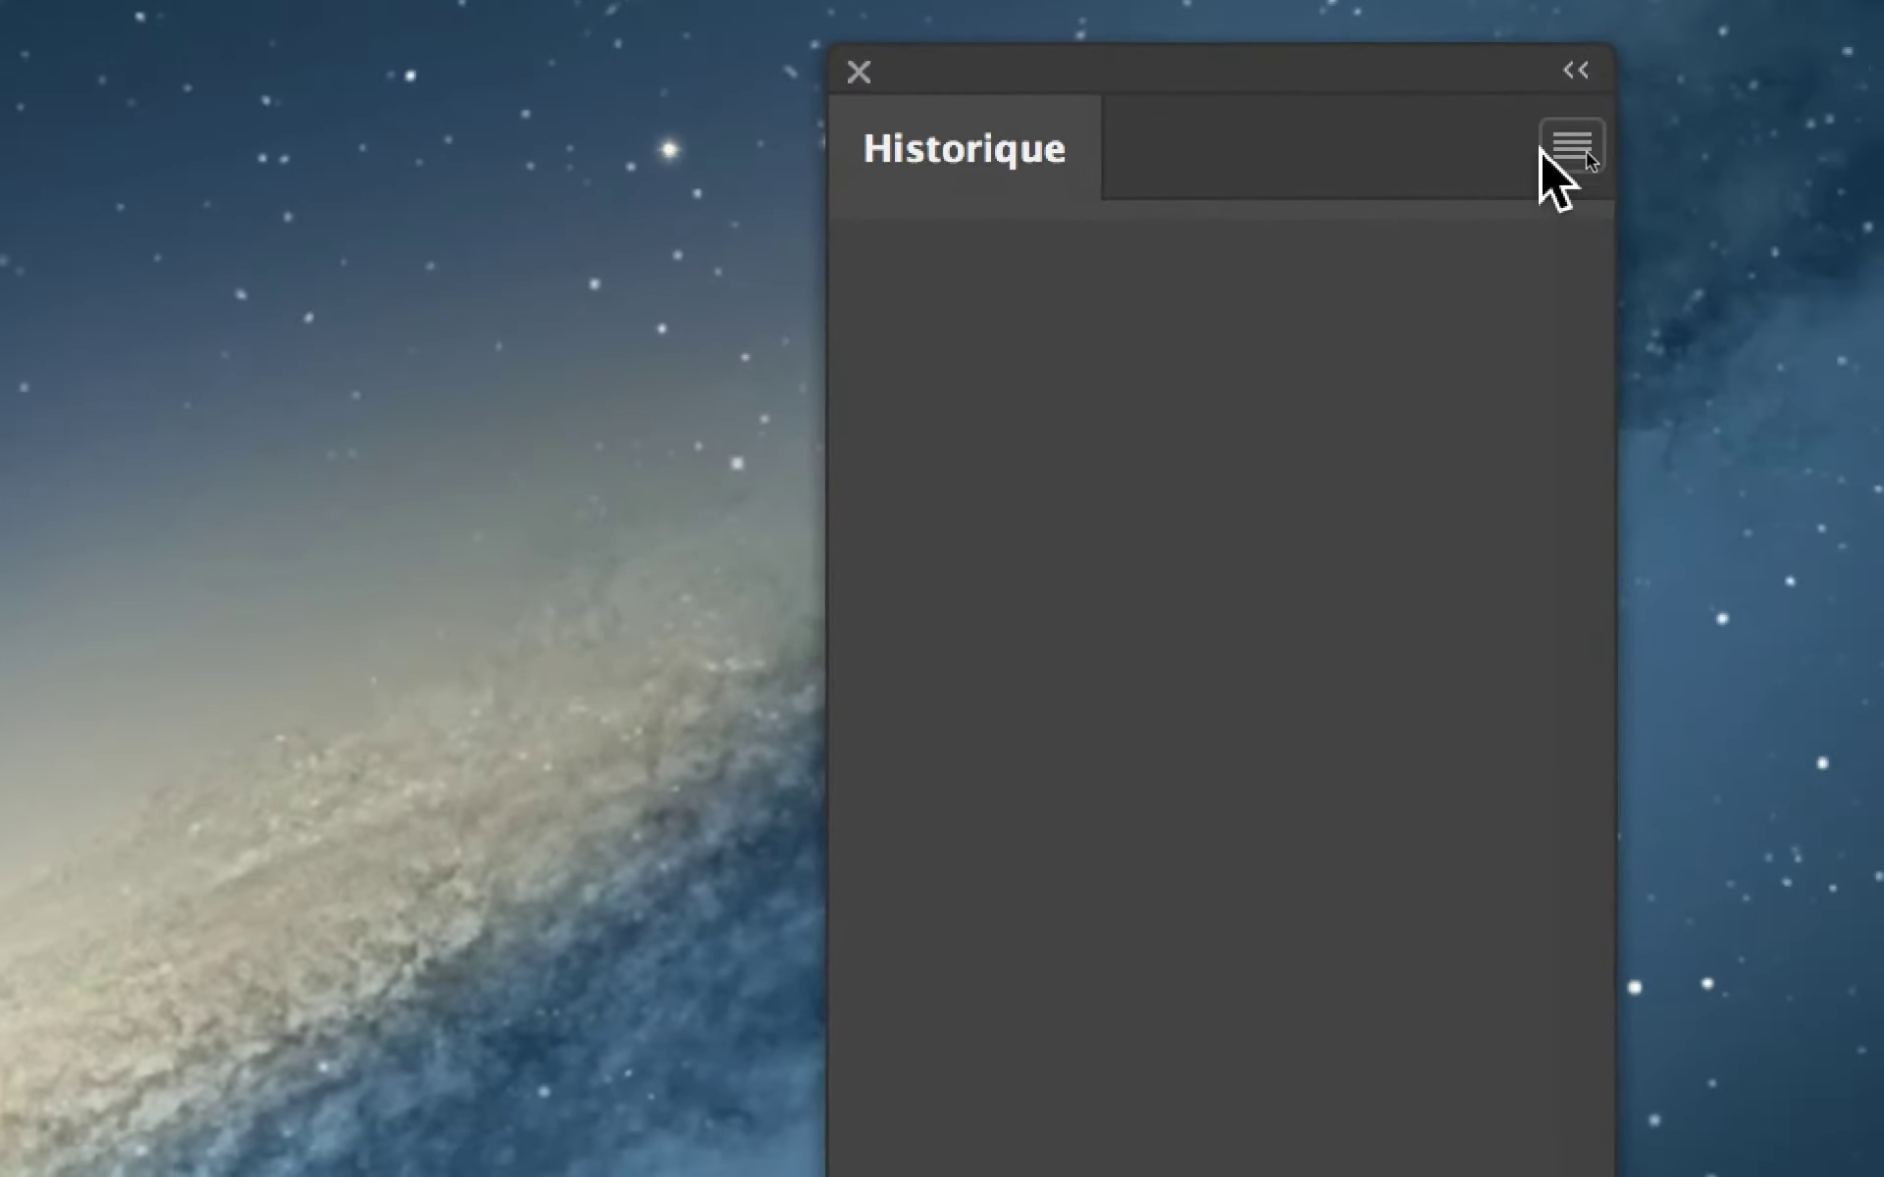
pyautogui.click(1570, 147)
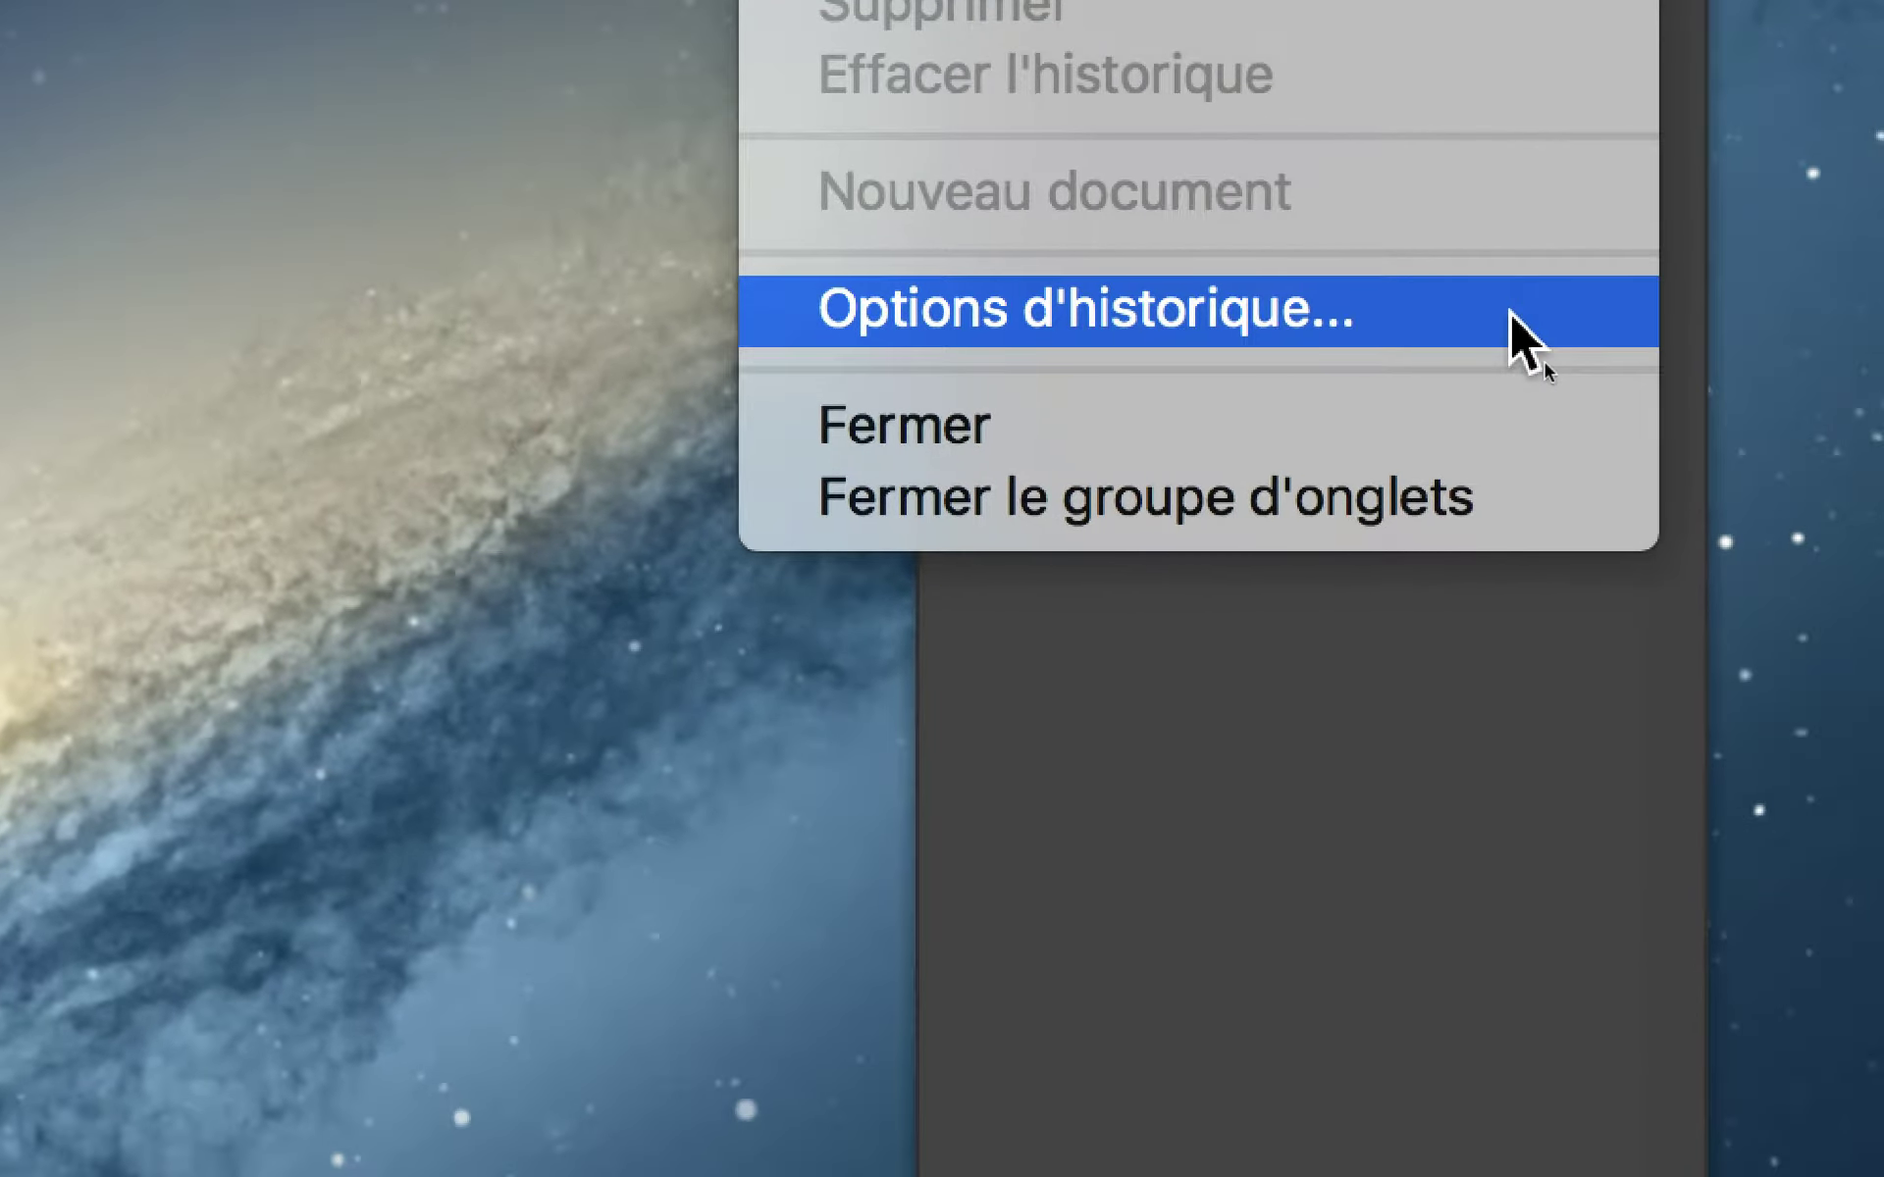
pyautogui.click(1516, 324)
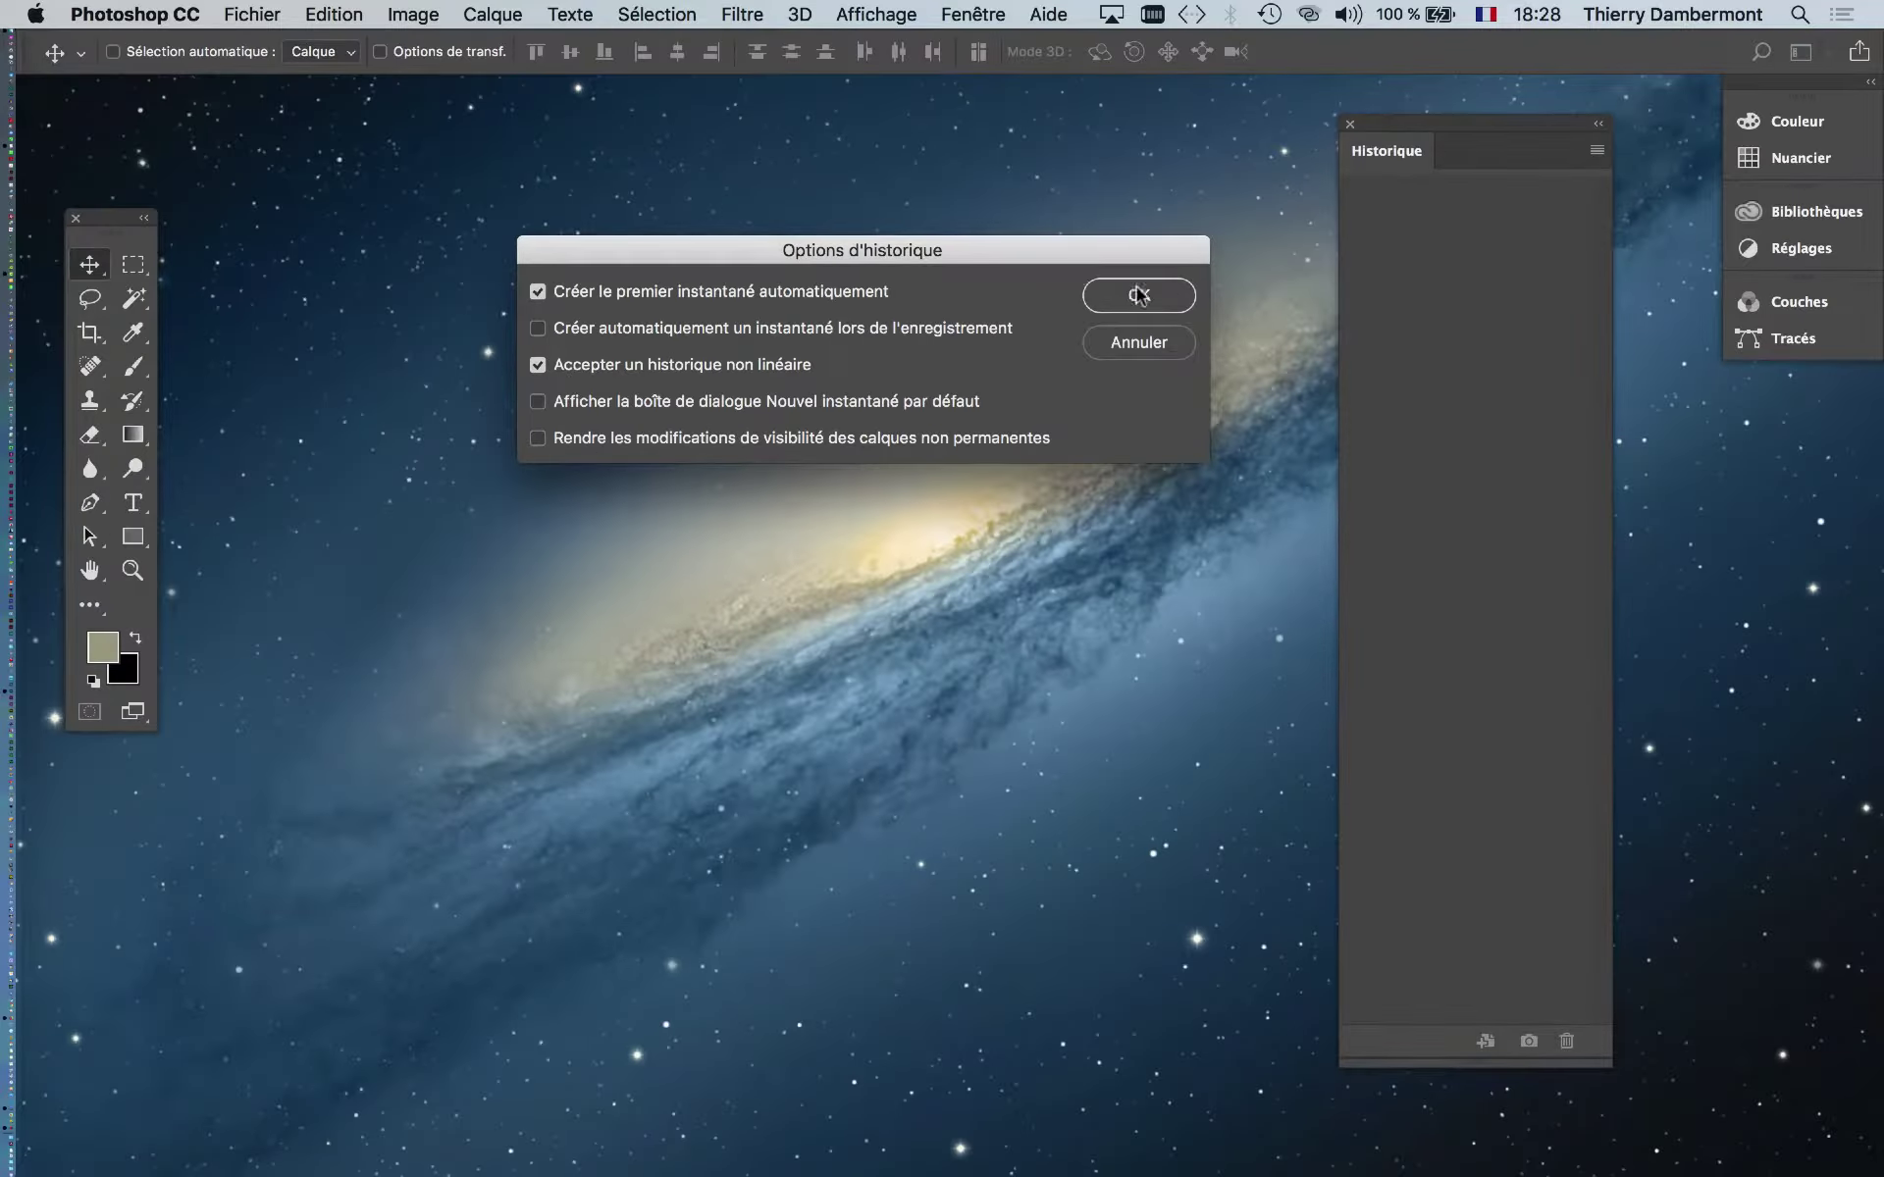
pyautogui.click(1138, 294)
pyautogui.press('super+Tab')
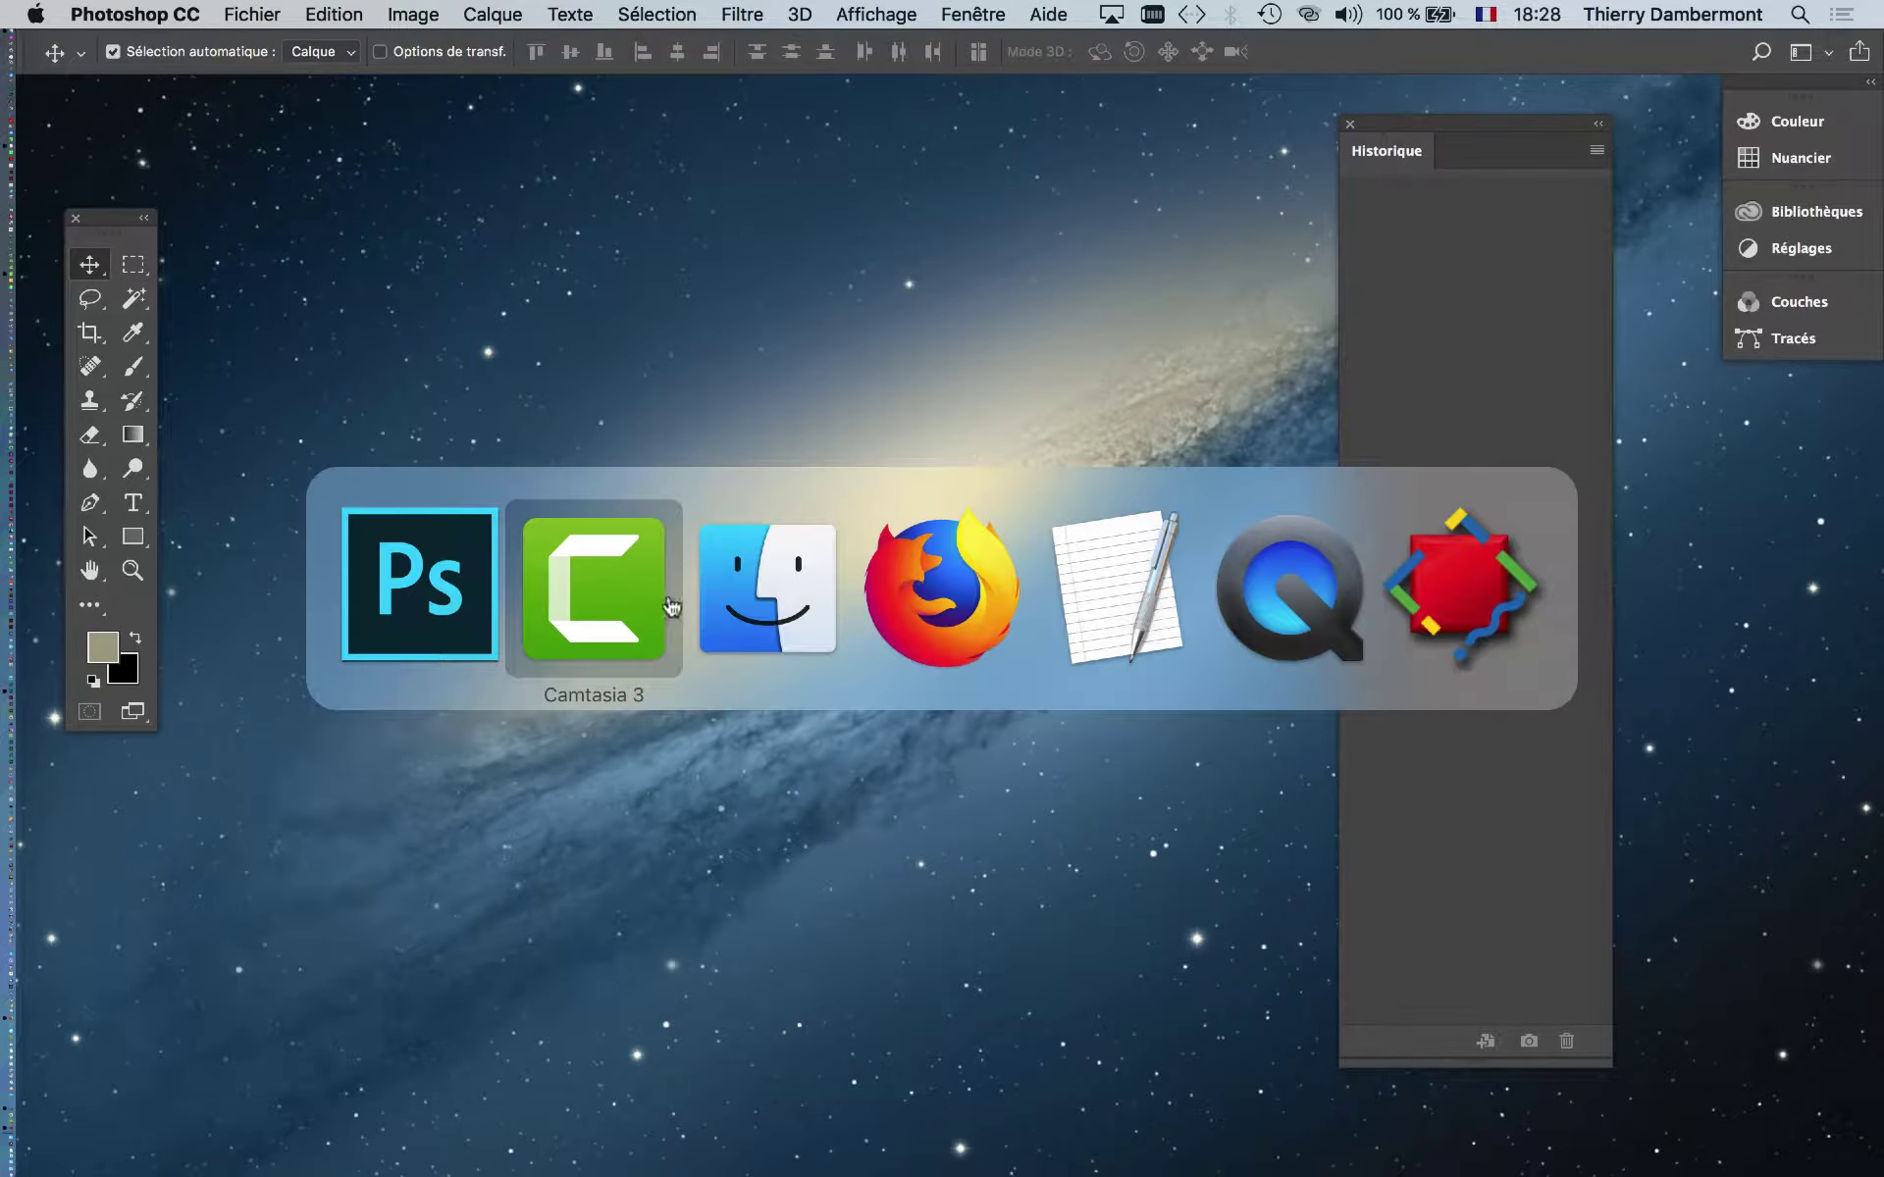
# Open savannaherbi.jpg from the IFAP 1e cours PS 1 folder, browsing it in thumbnail view
pyautogui.click(437, 611)
pyautogui.click(252, 13)
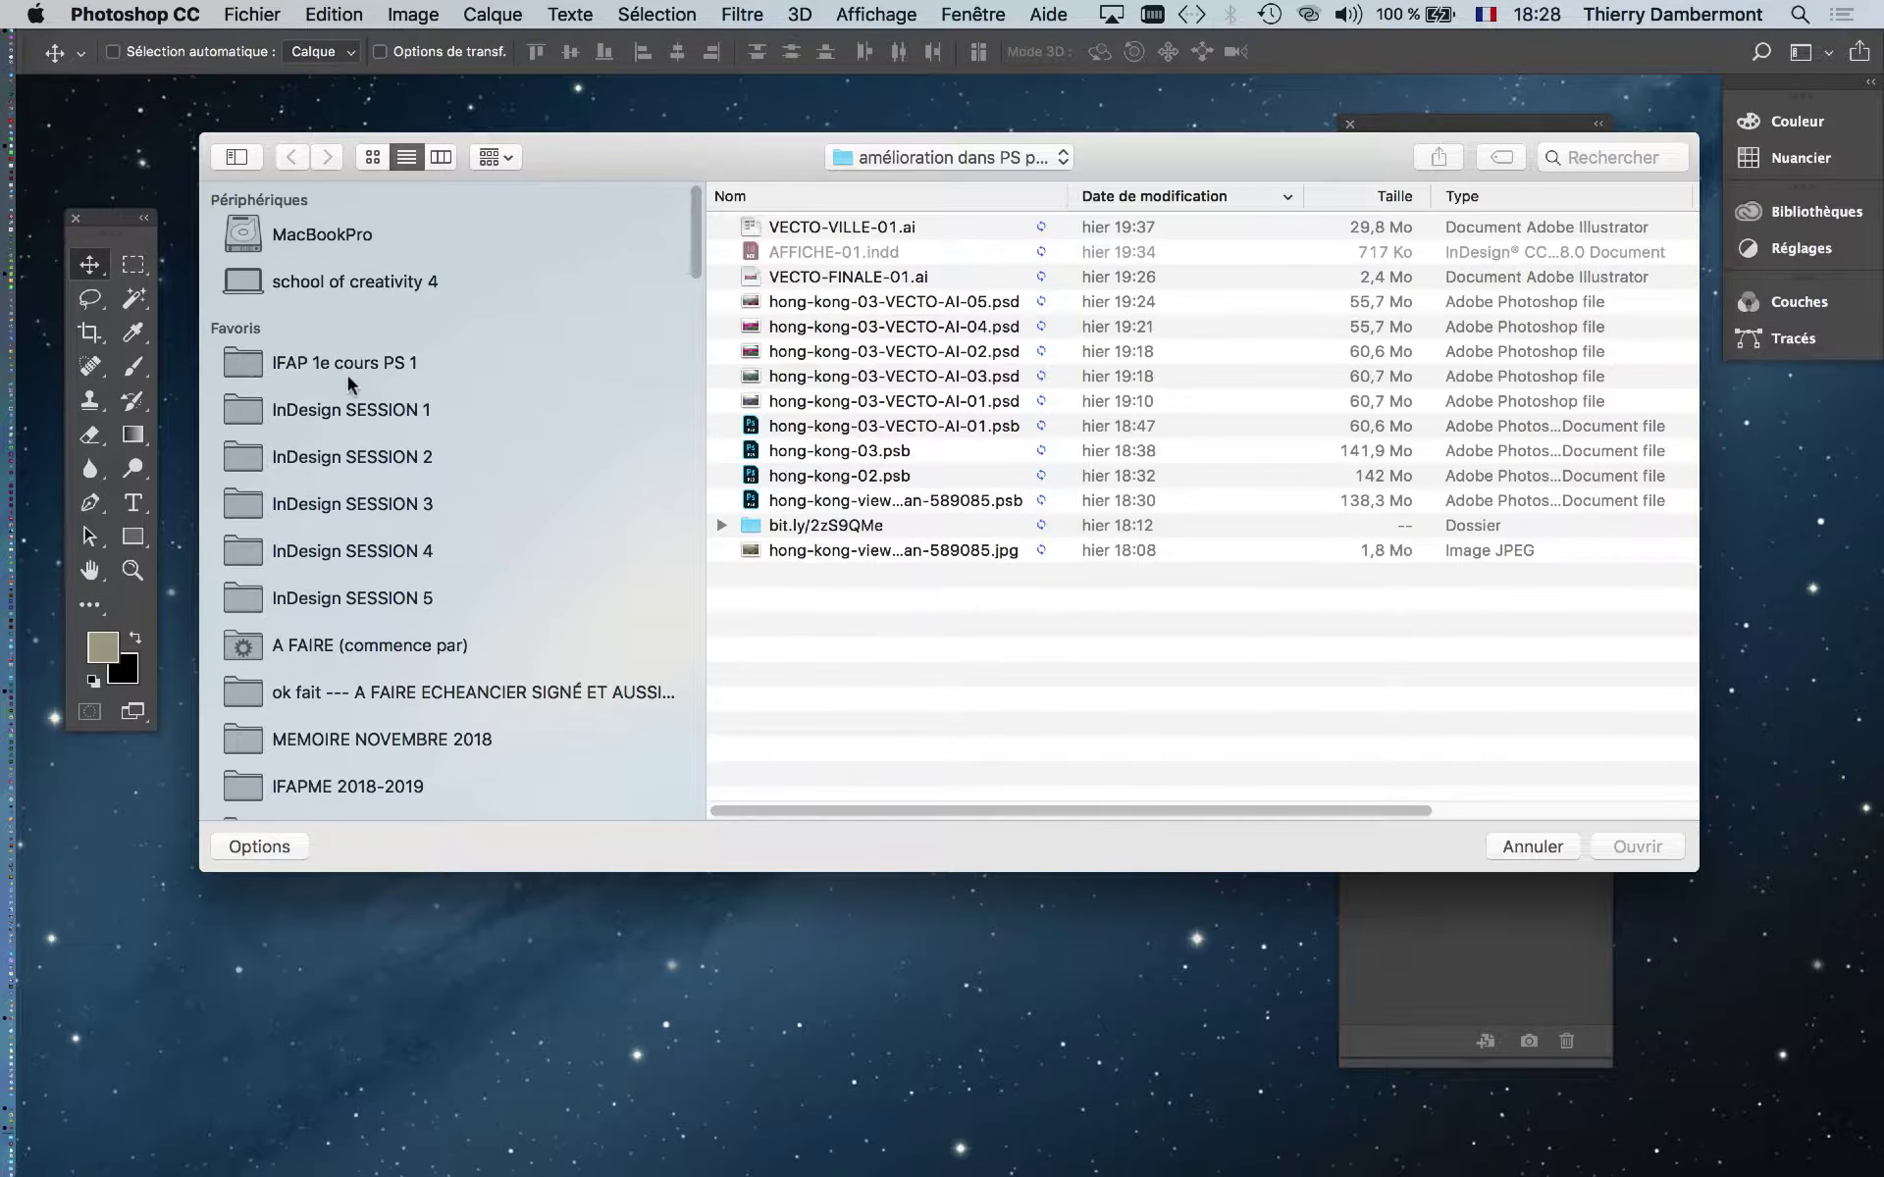
pyautogui.click(263, 363)
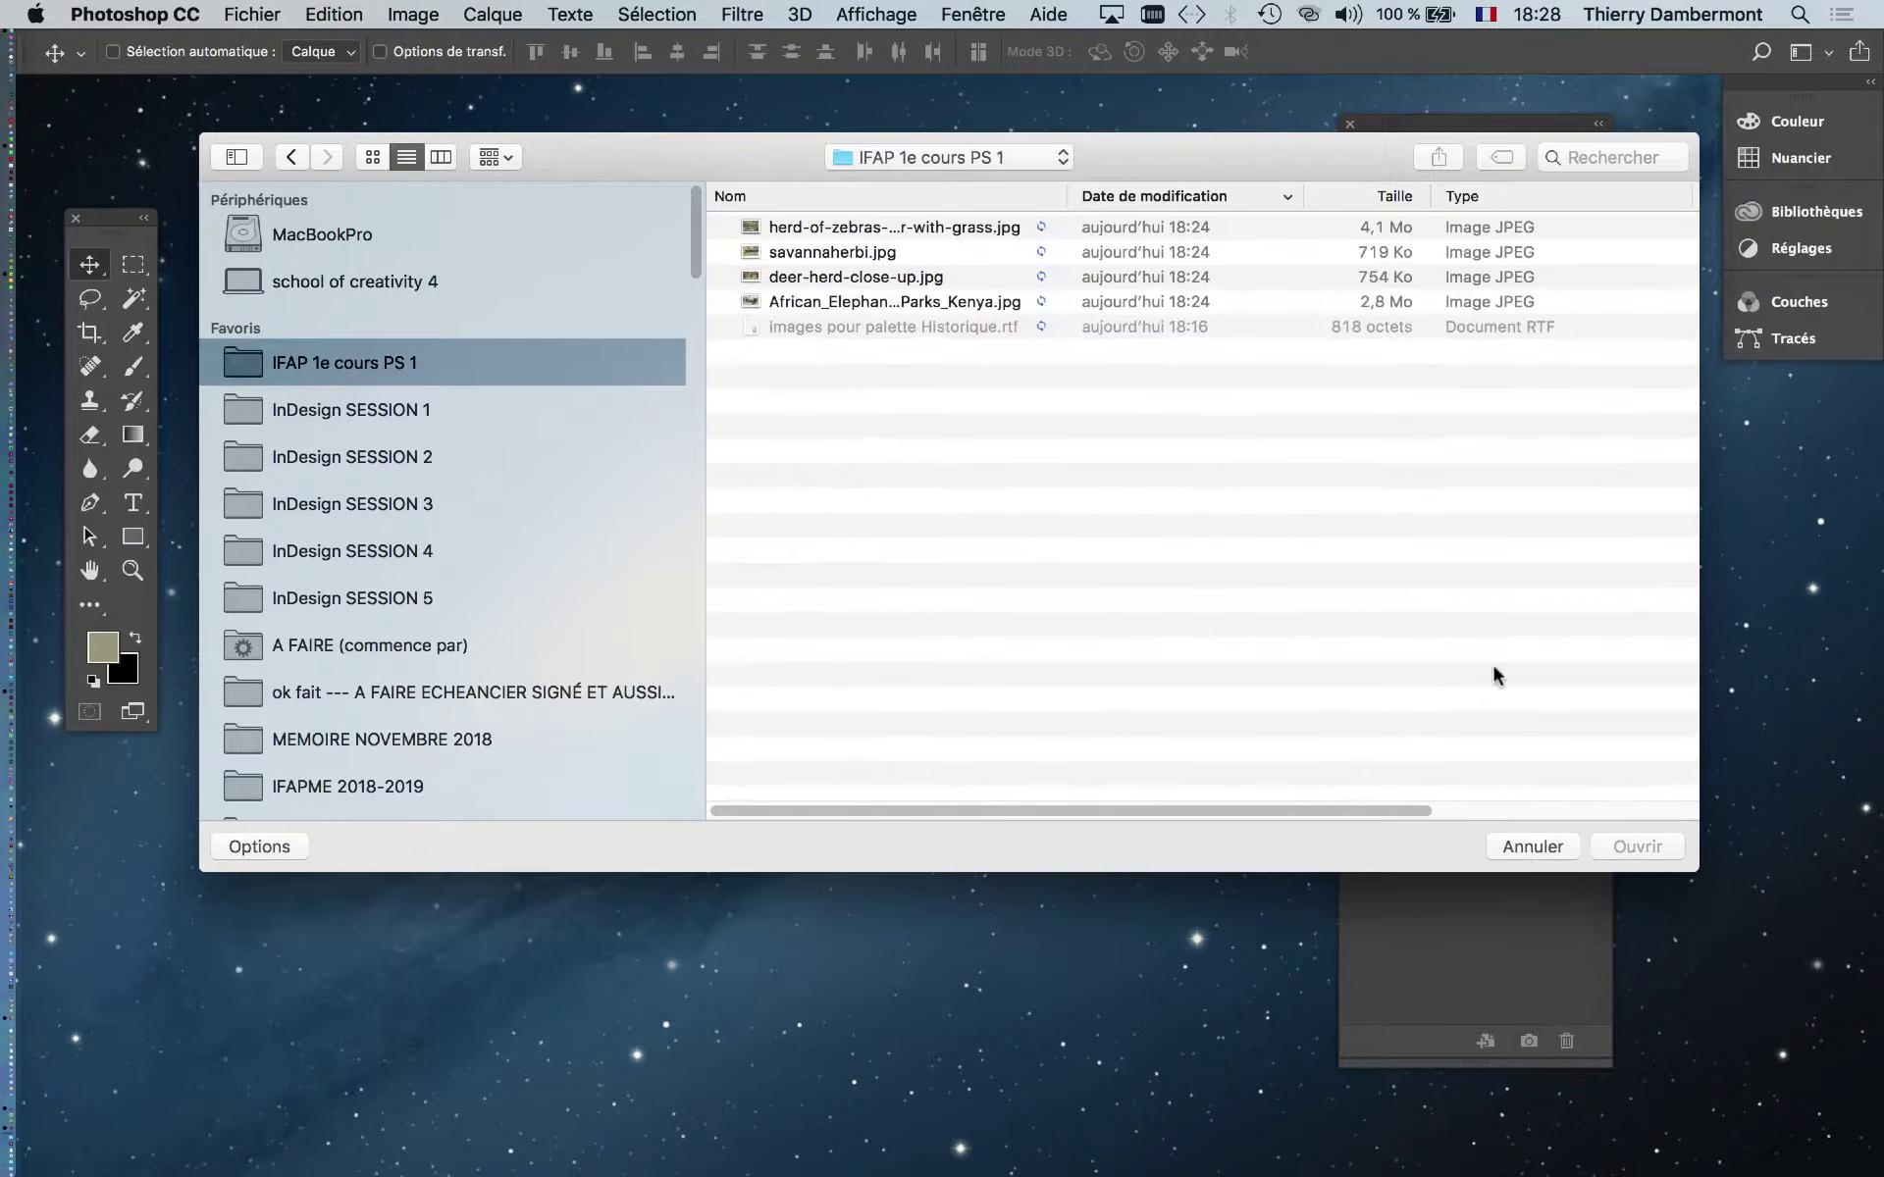
pyautogui.click(373, 157)
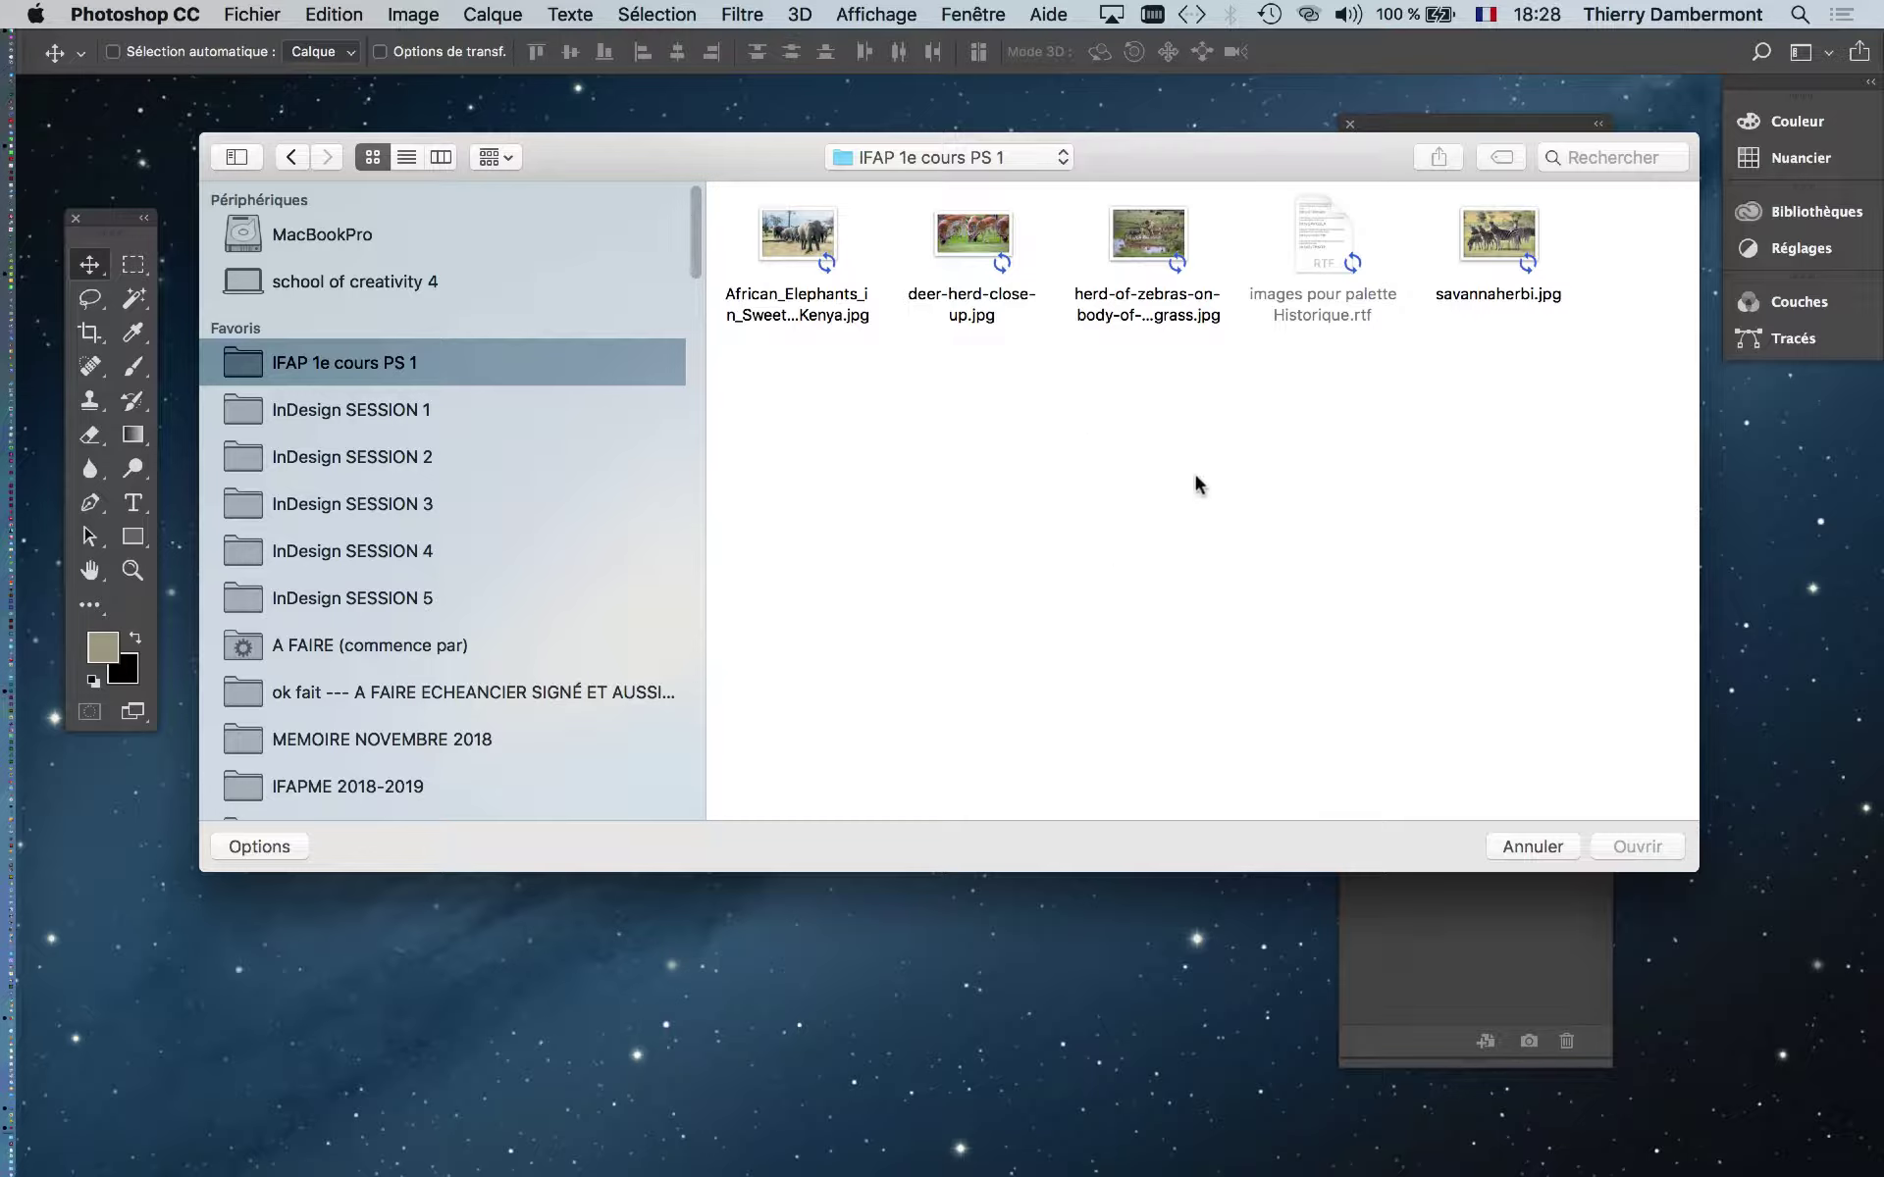
pyautogui.click(1501, 237)
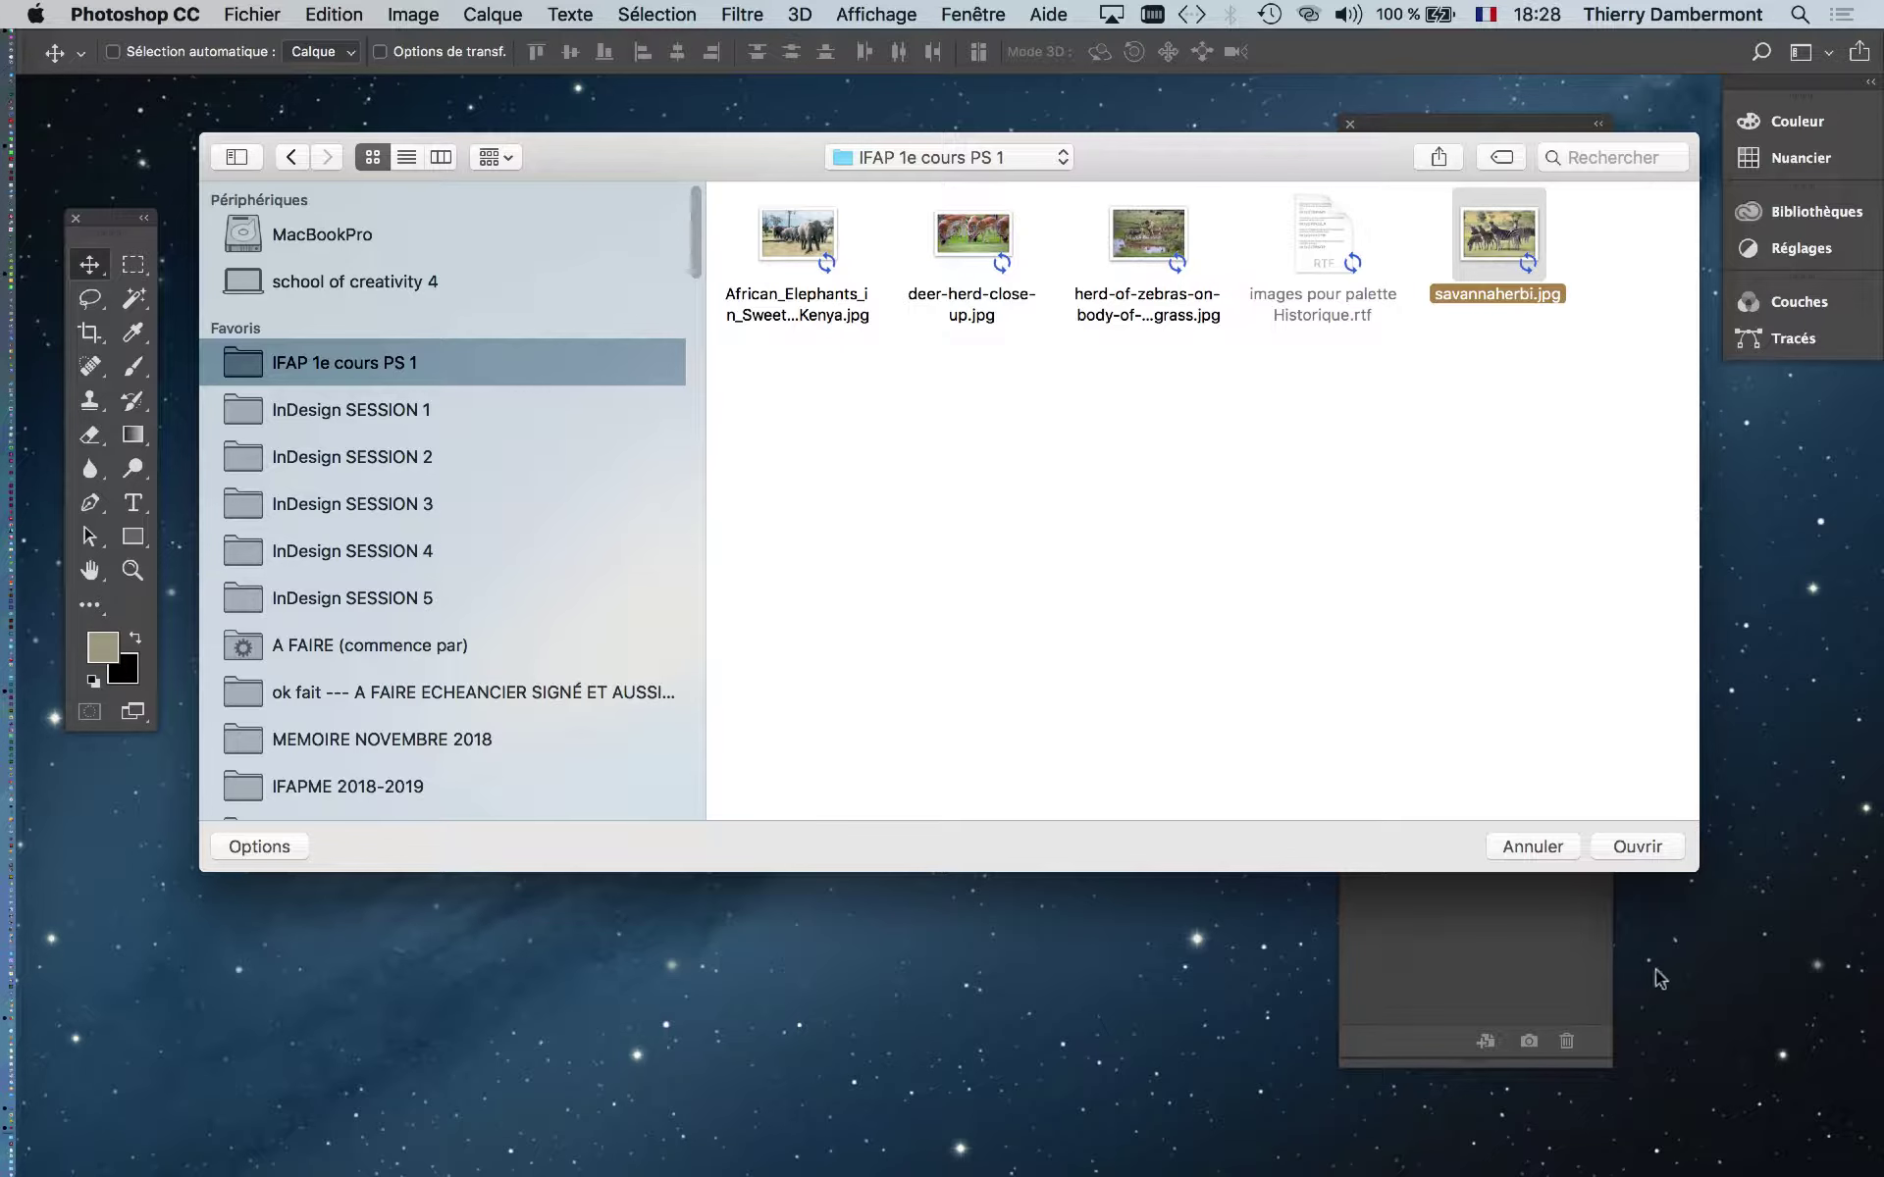
pyautogui.click(1634, 844)
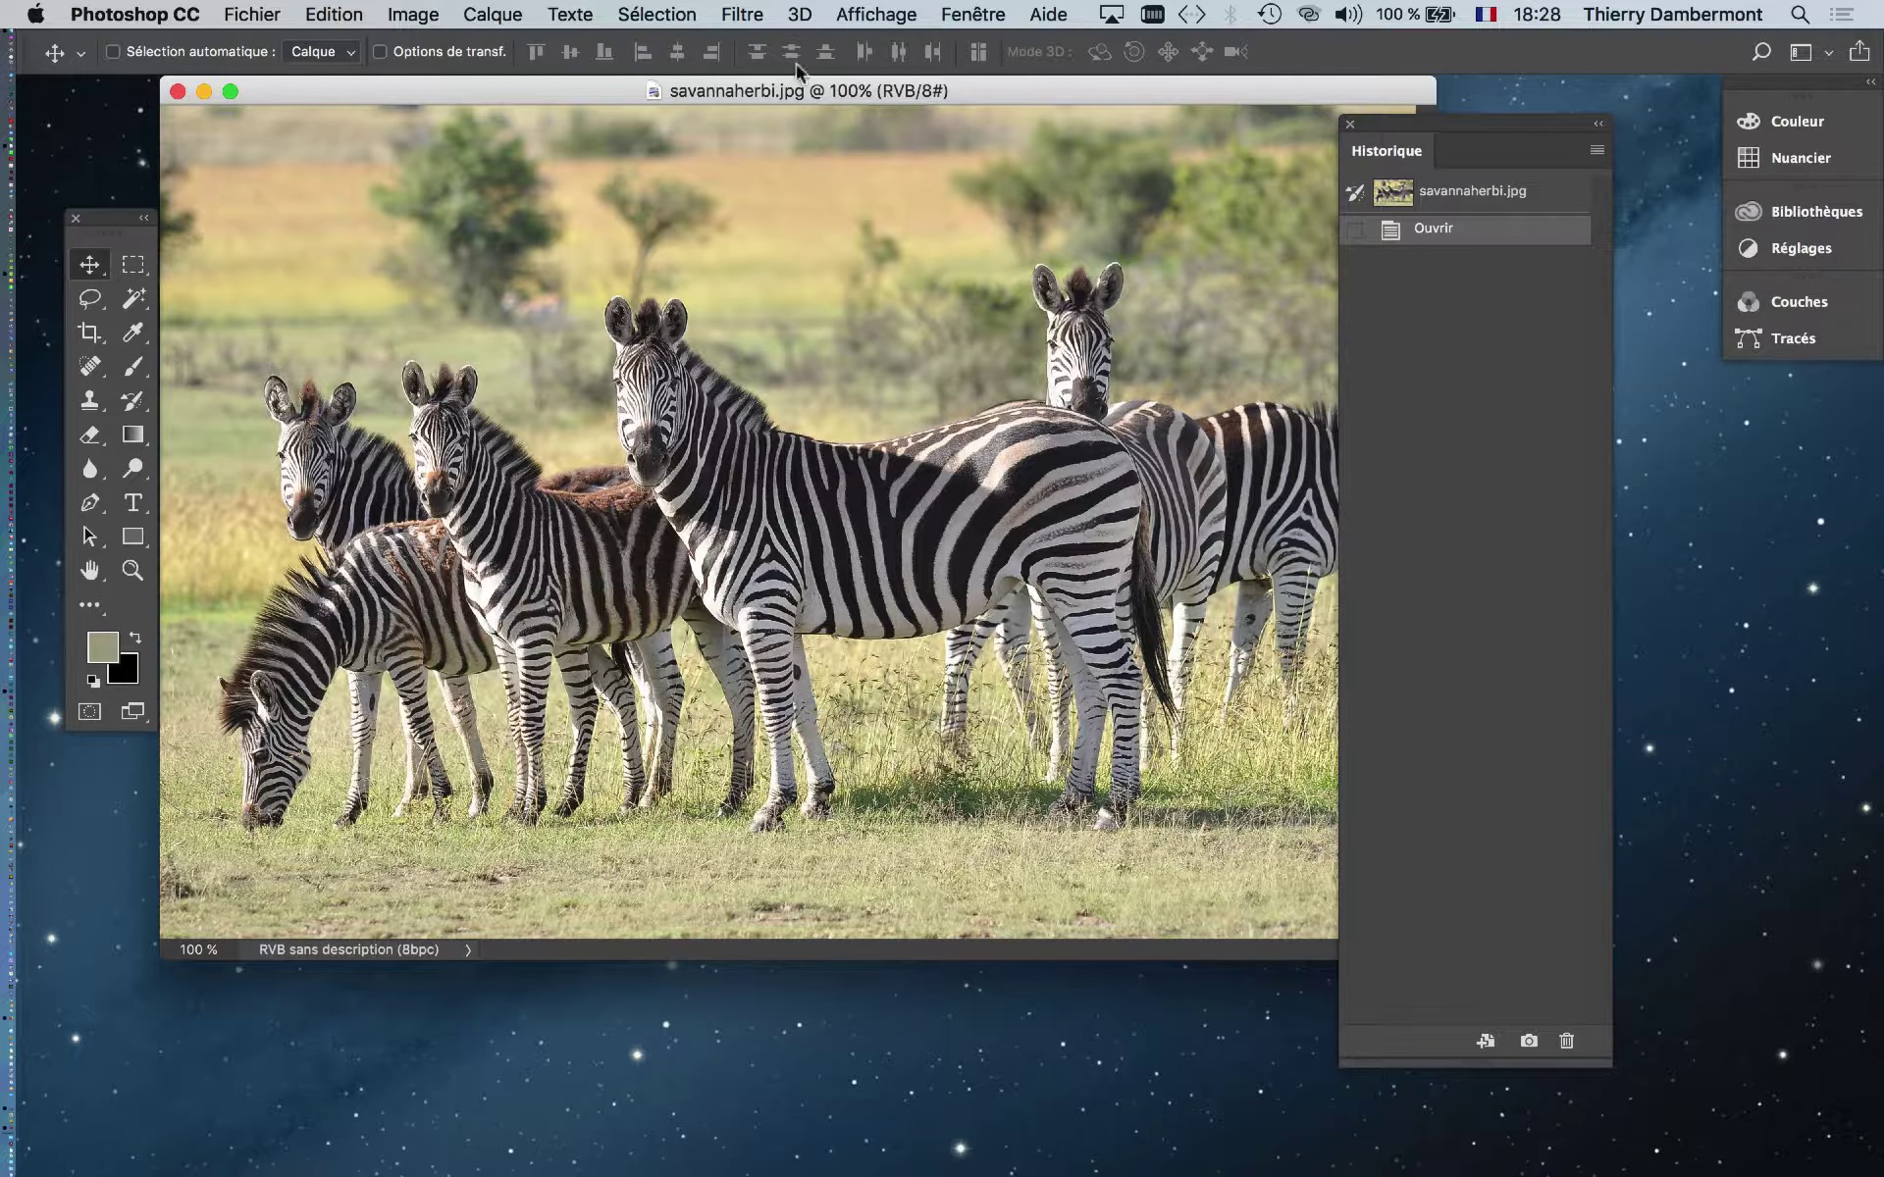
# Move the zebra photo window lower and slightly right, and shift the History panel further right
pyautogui.moveTo(980, 104); pyautogui.dragTo(976, 172)
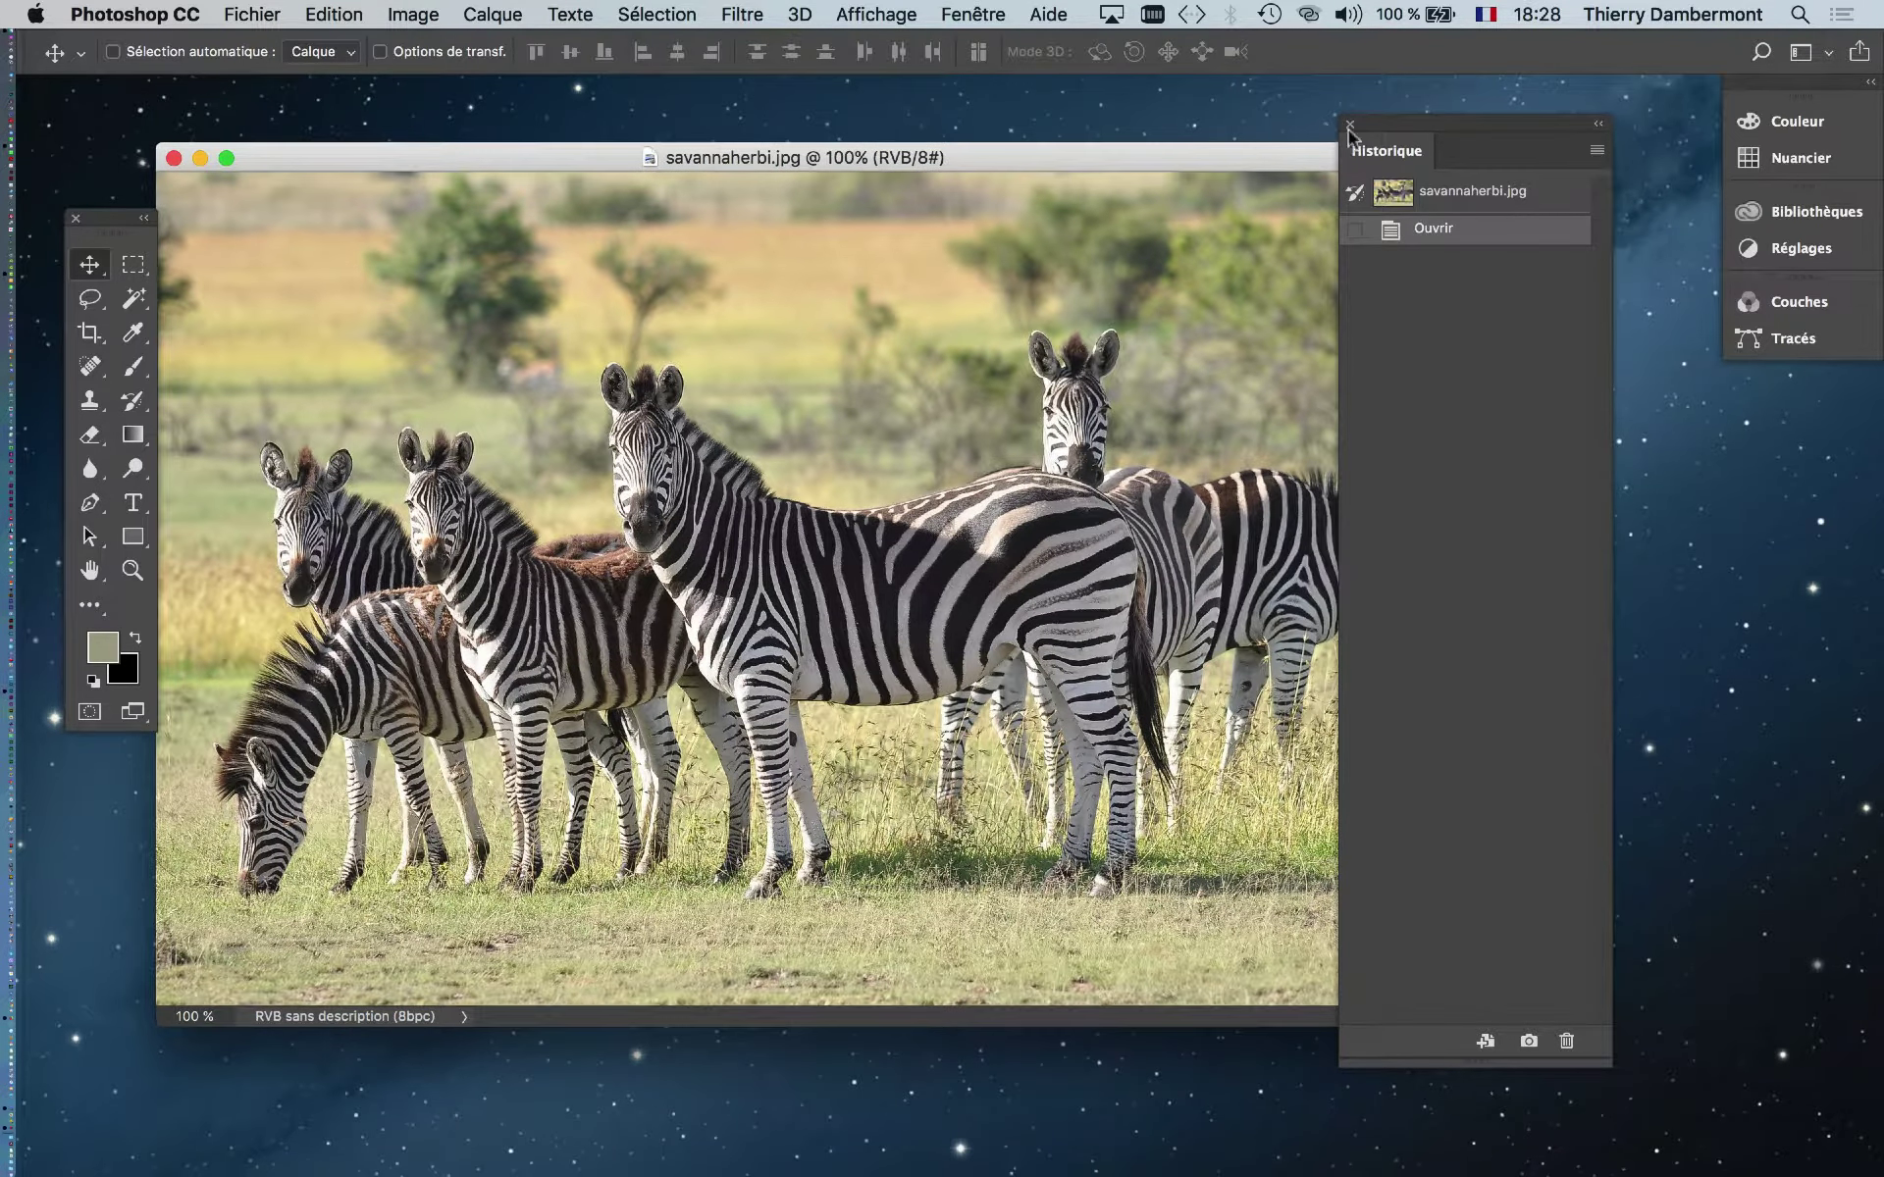
pyautogui.moveTo(1459, 142); pyautogui.dragTo(1633, 191)
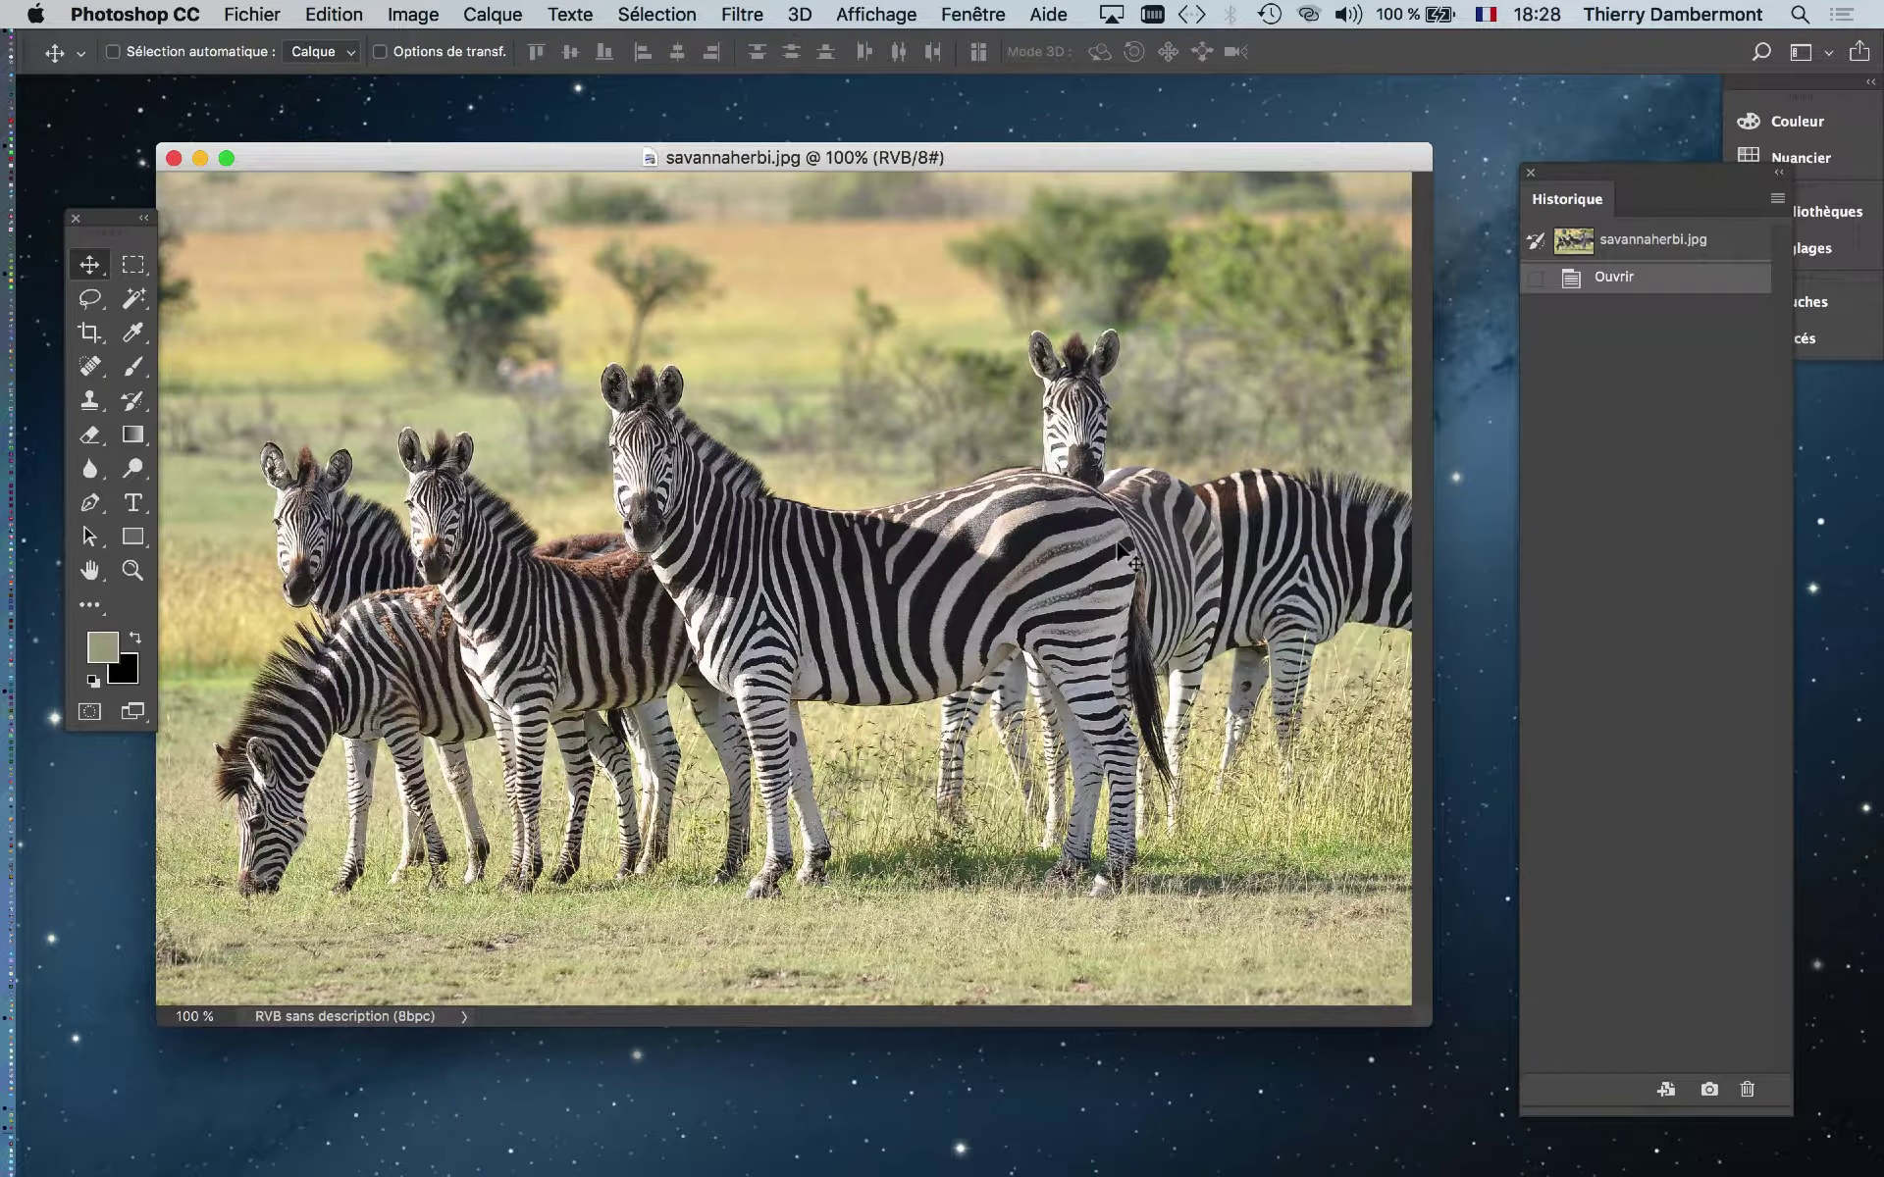
pyautogui.moveTo(445, 153); pyautogui.dragTo(483, 142)
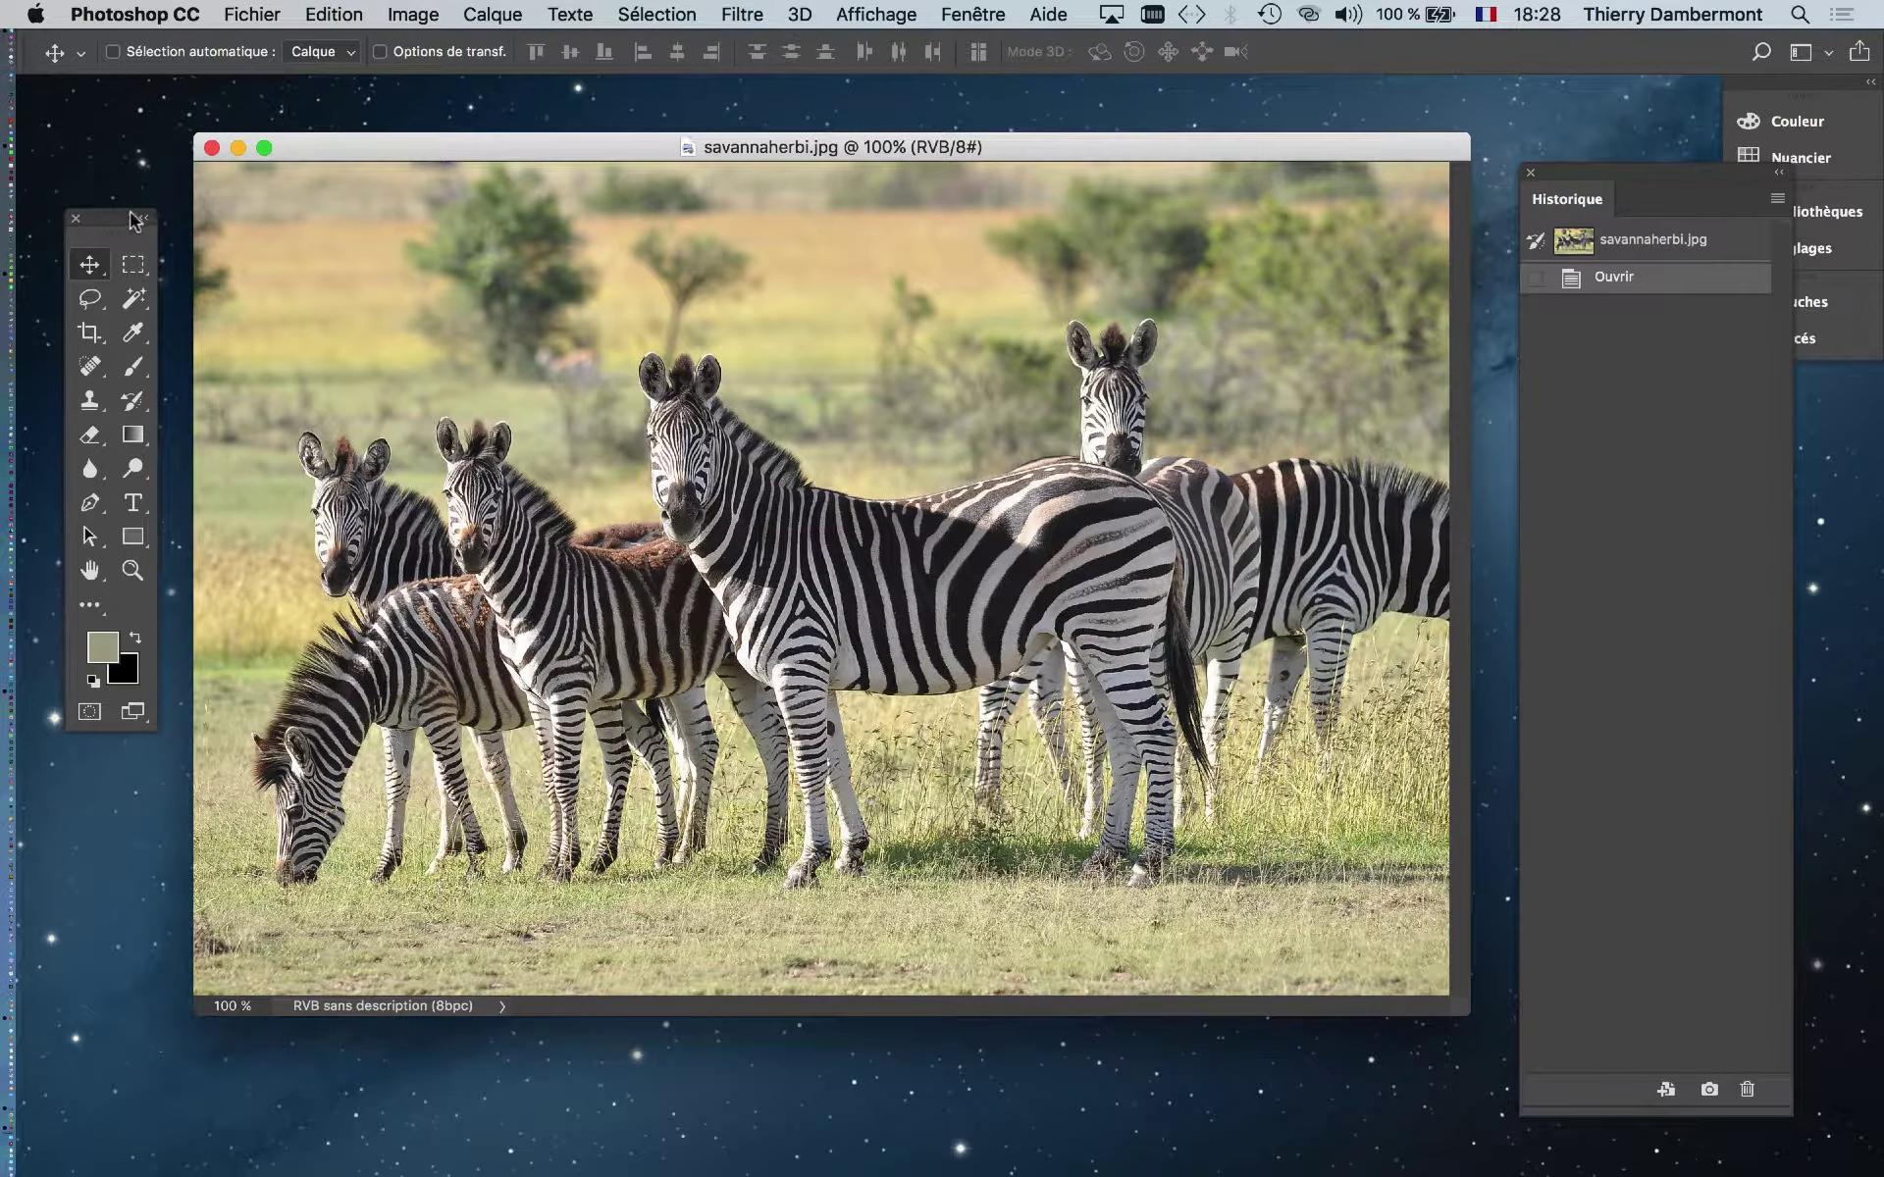
pyautogui.moveTo(116, 221); pyautogui.dragTo(108, 216)
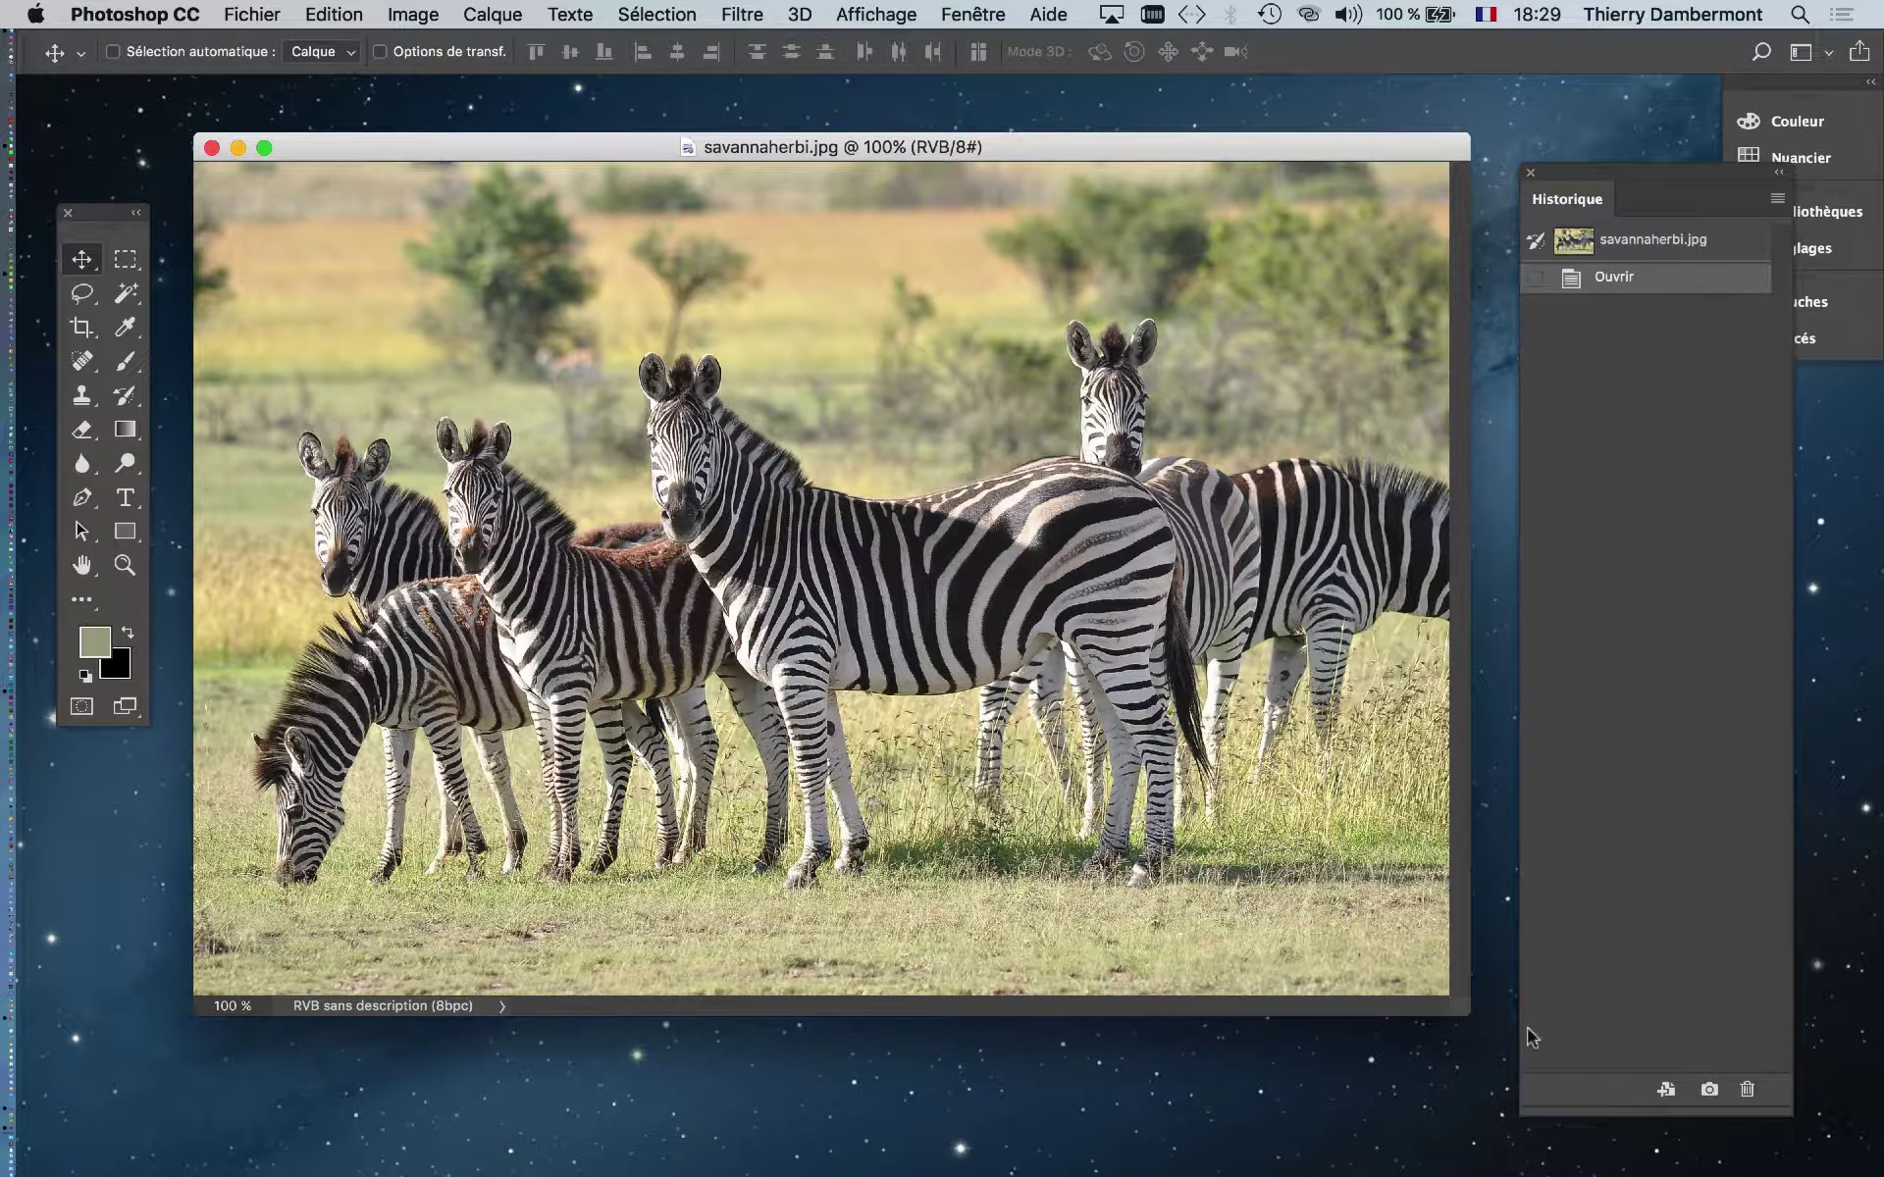
# Make the zebra photo window wider and shorter, then toggle the status bar from Tailles du document back to Profil du document
pyautogui.moveTo(1472, 1015); pyautogui.dragTo(1499, 872)
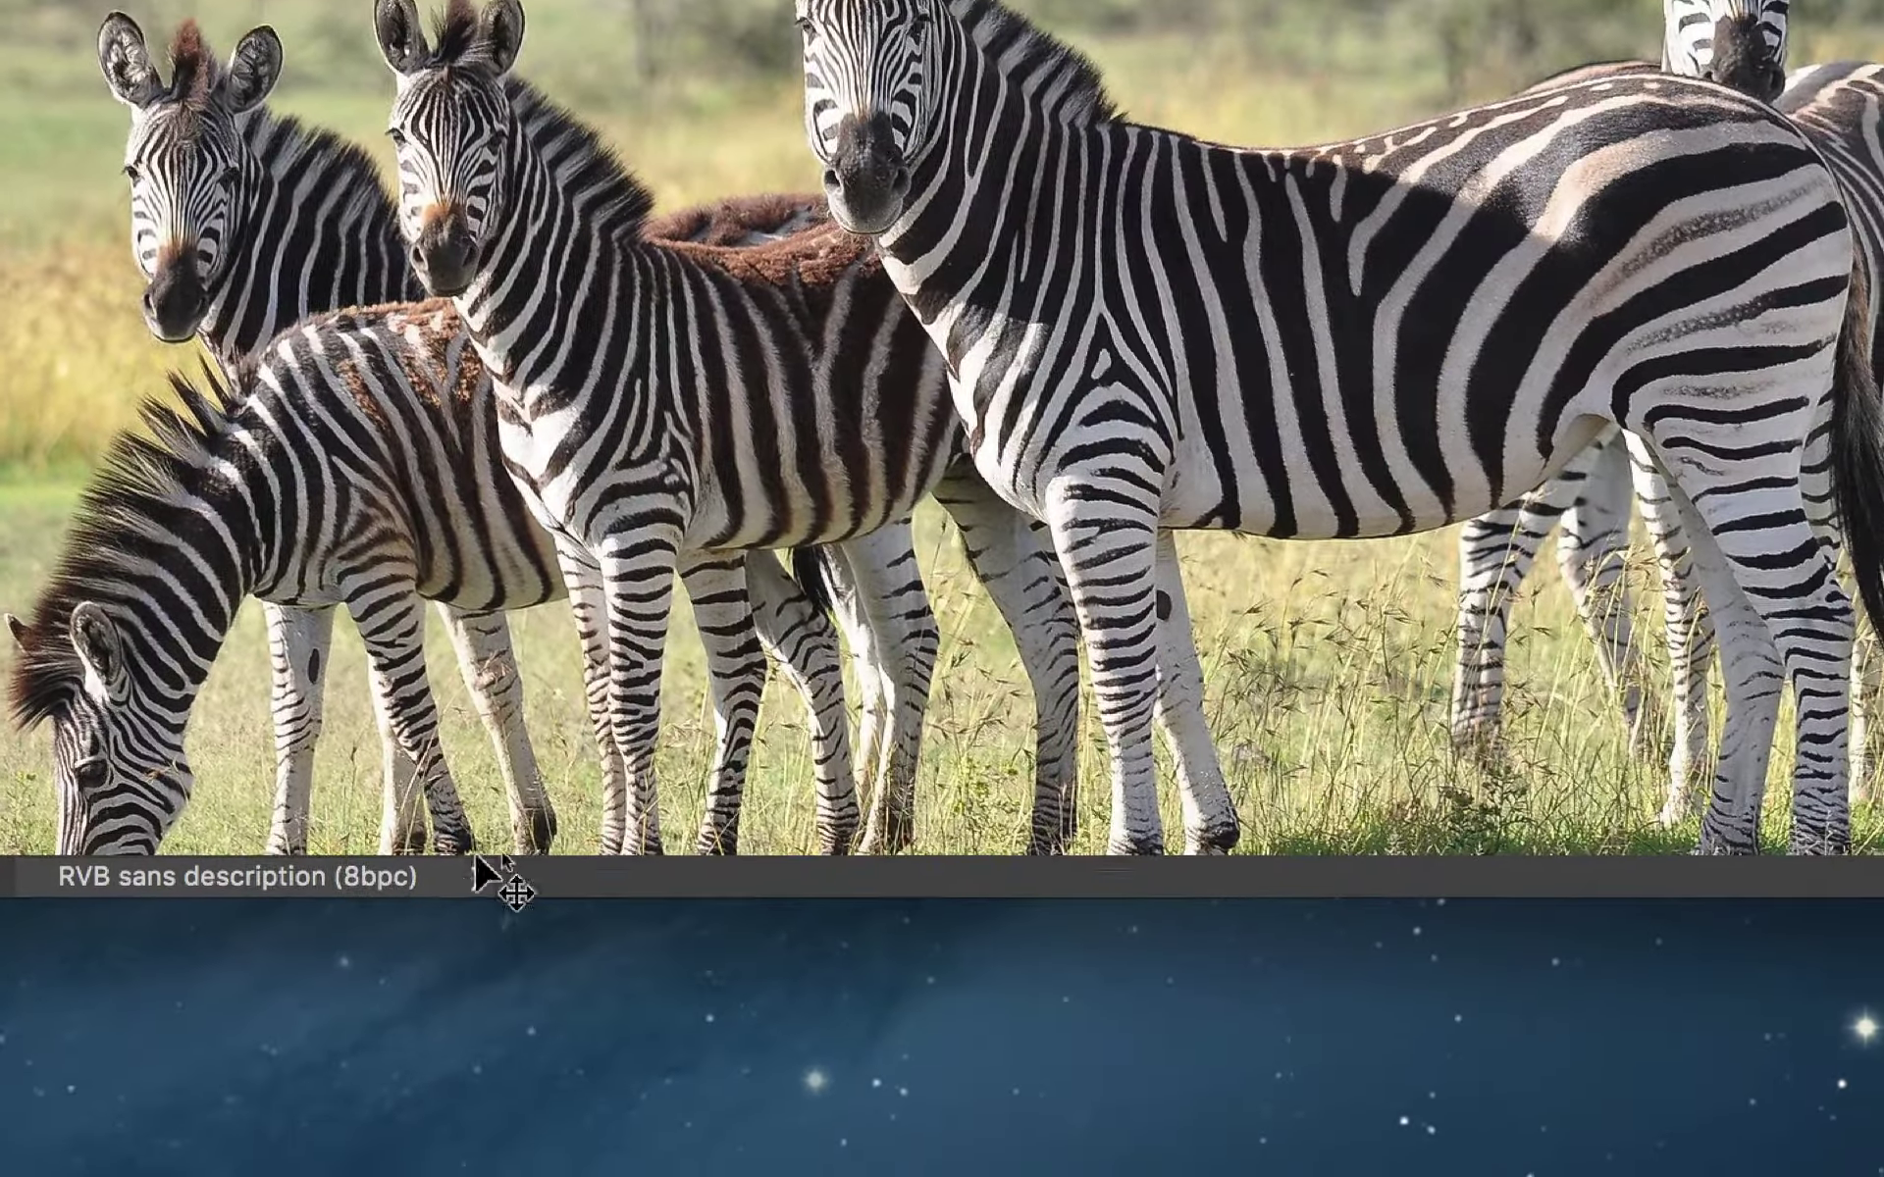
pyautogui.click(477, 863)
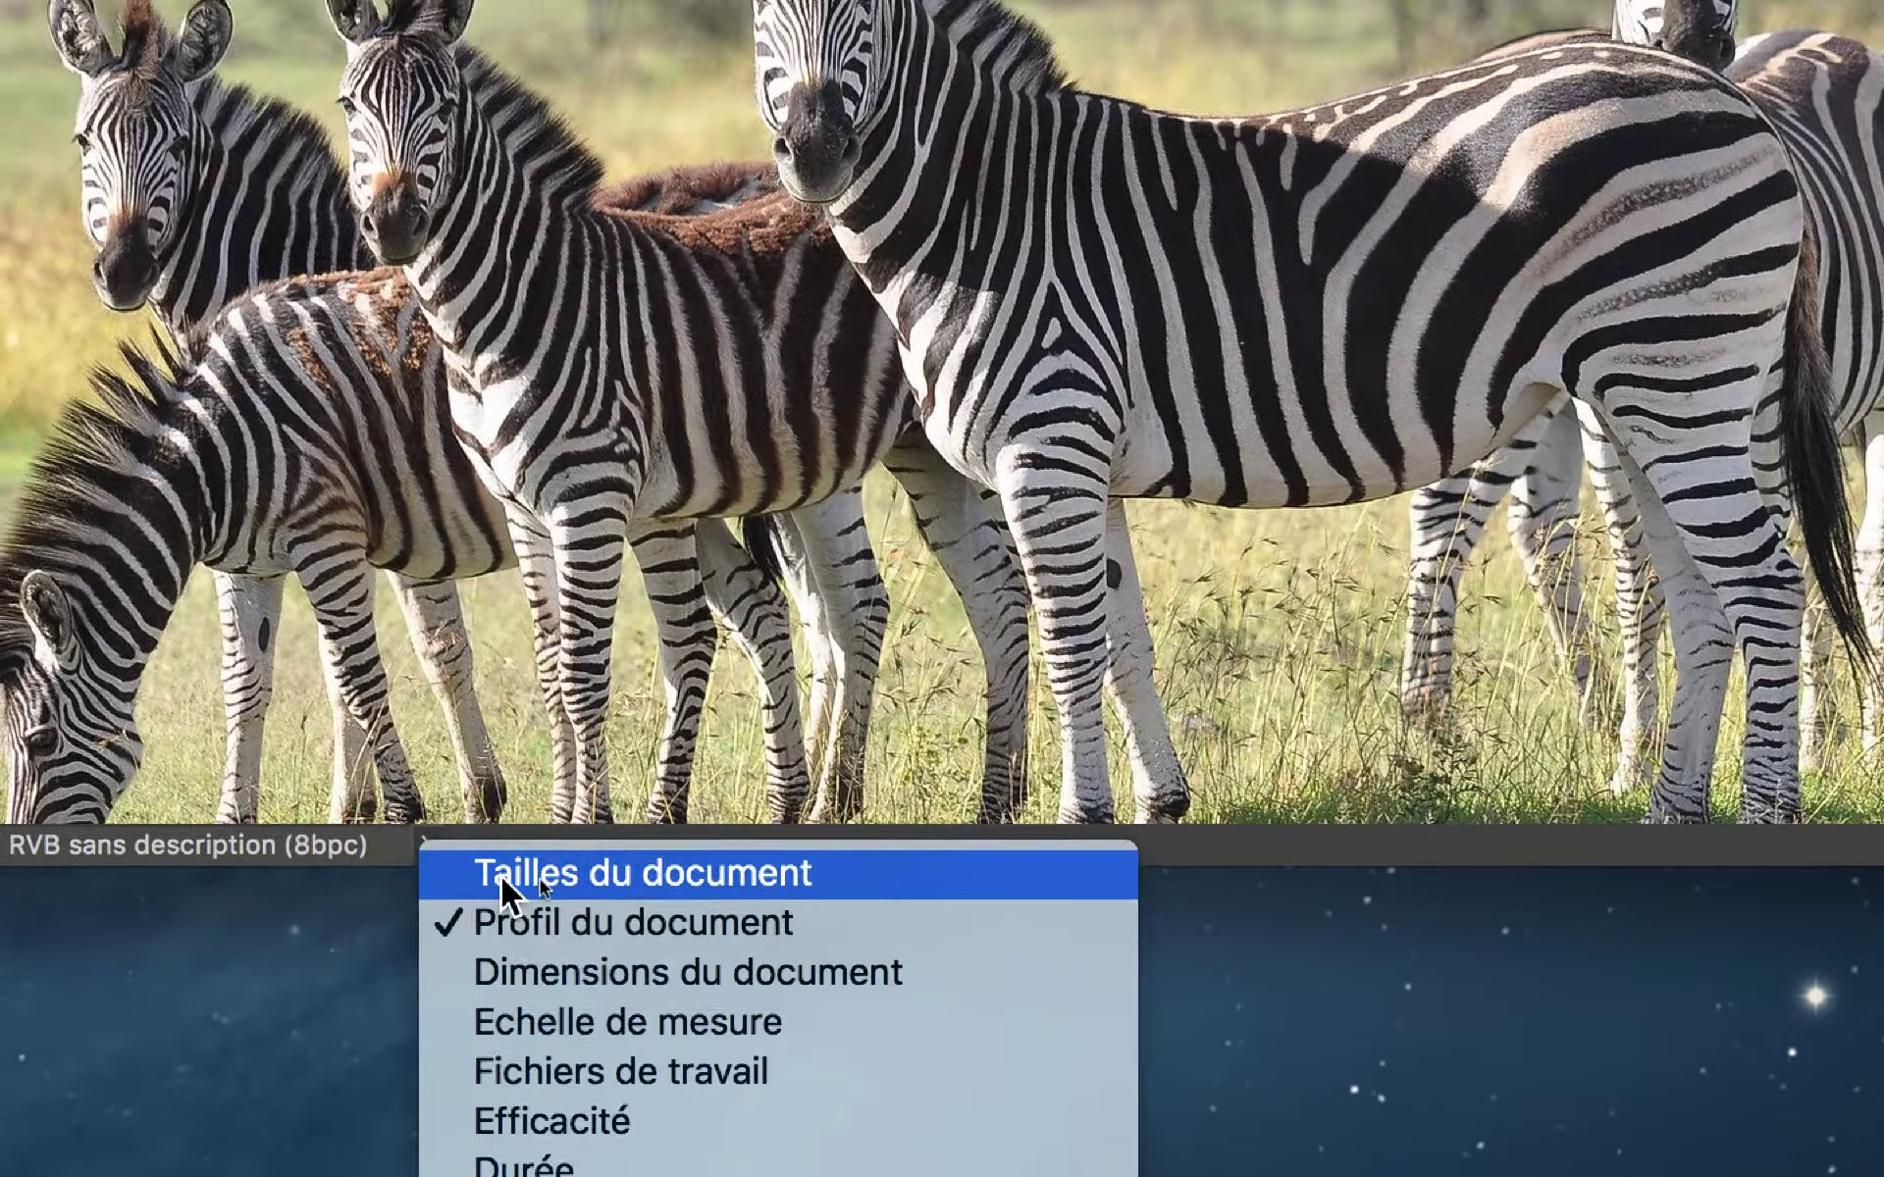
pyautogui.click(500, 876)
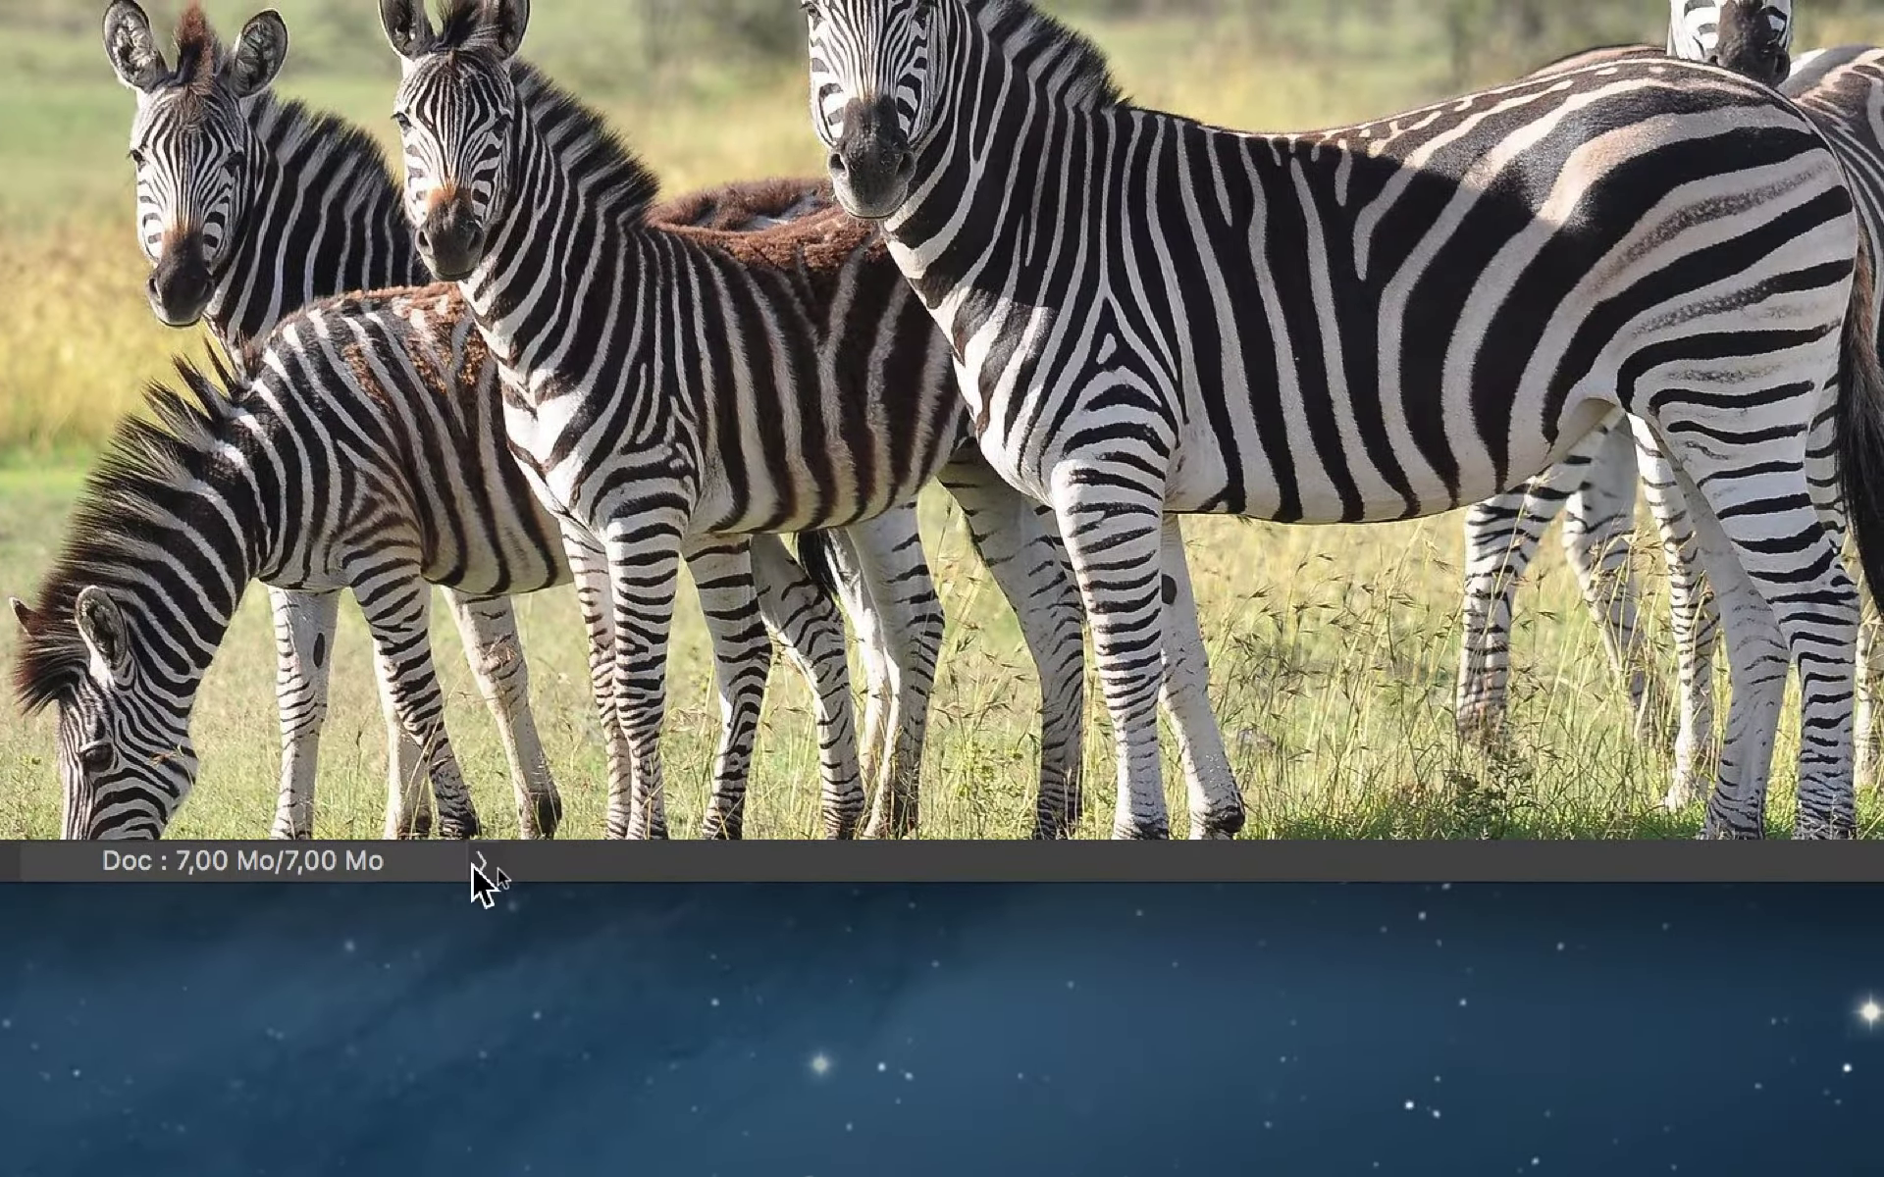
pyautogui.click(581, 851)
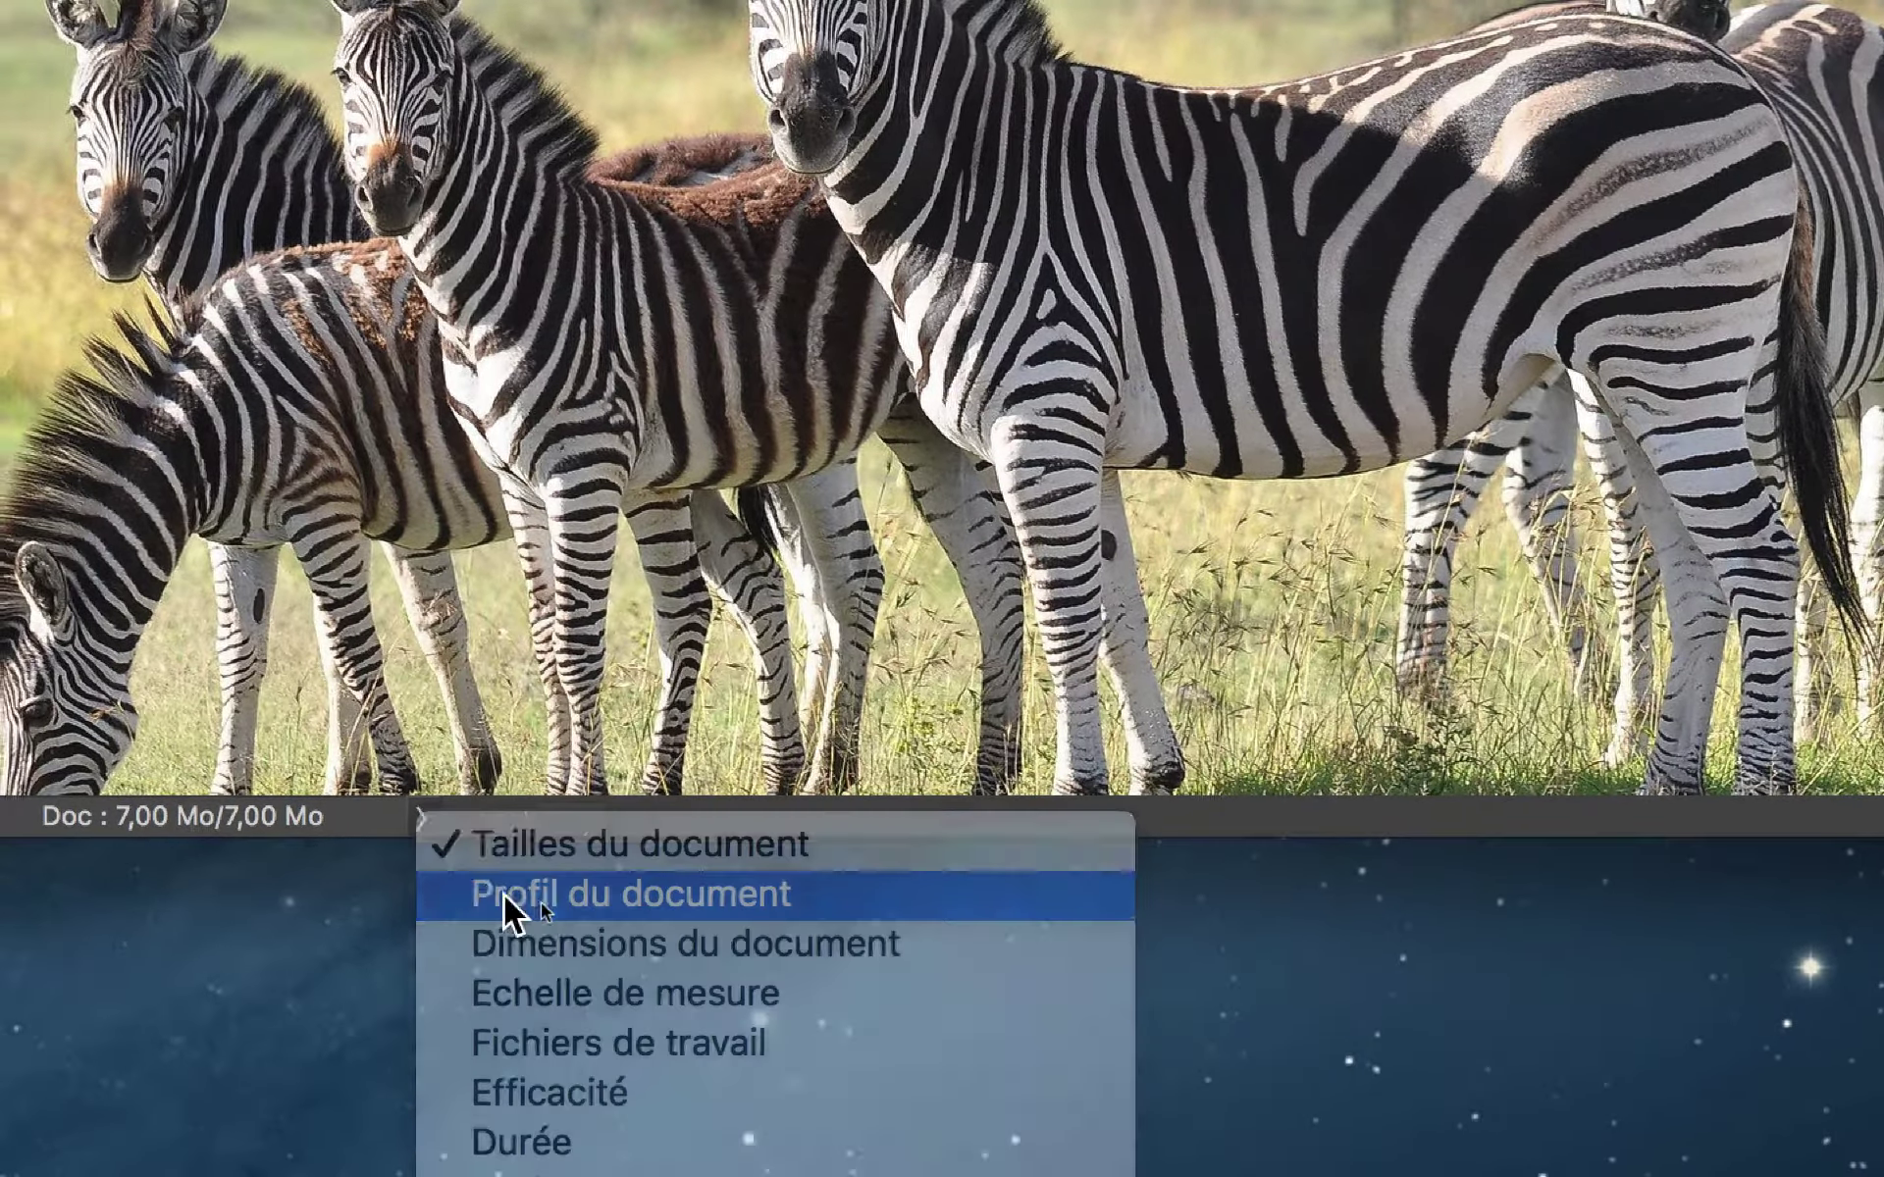
pyautogui.click(515, 903)
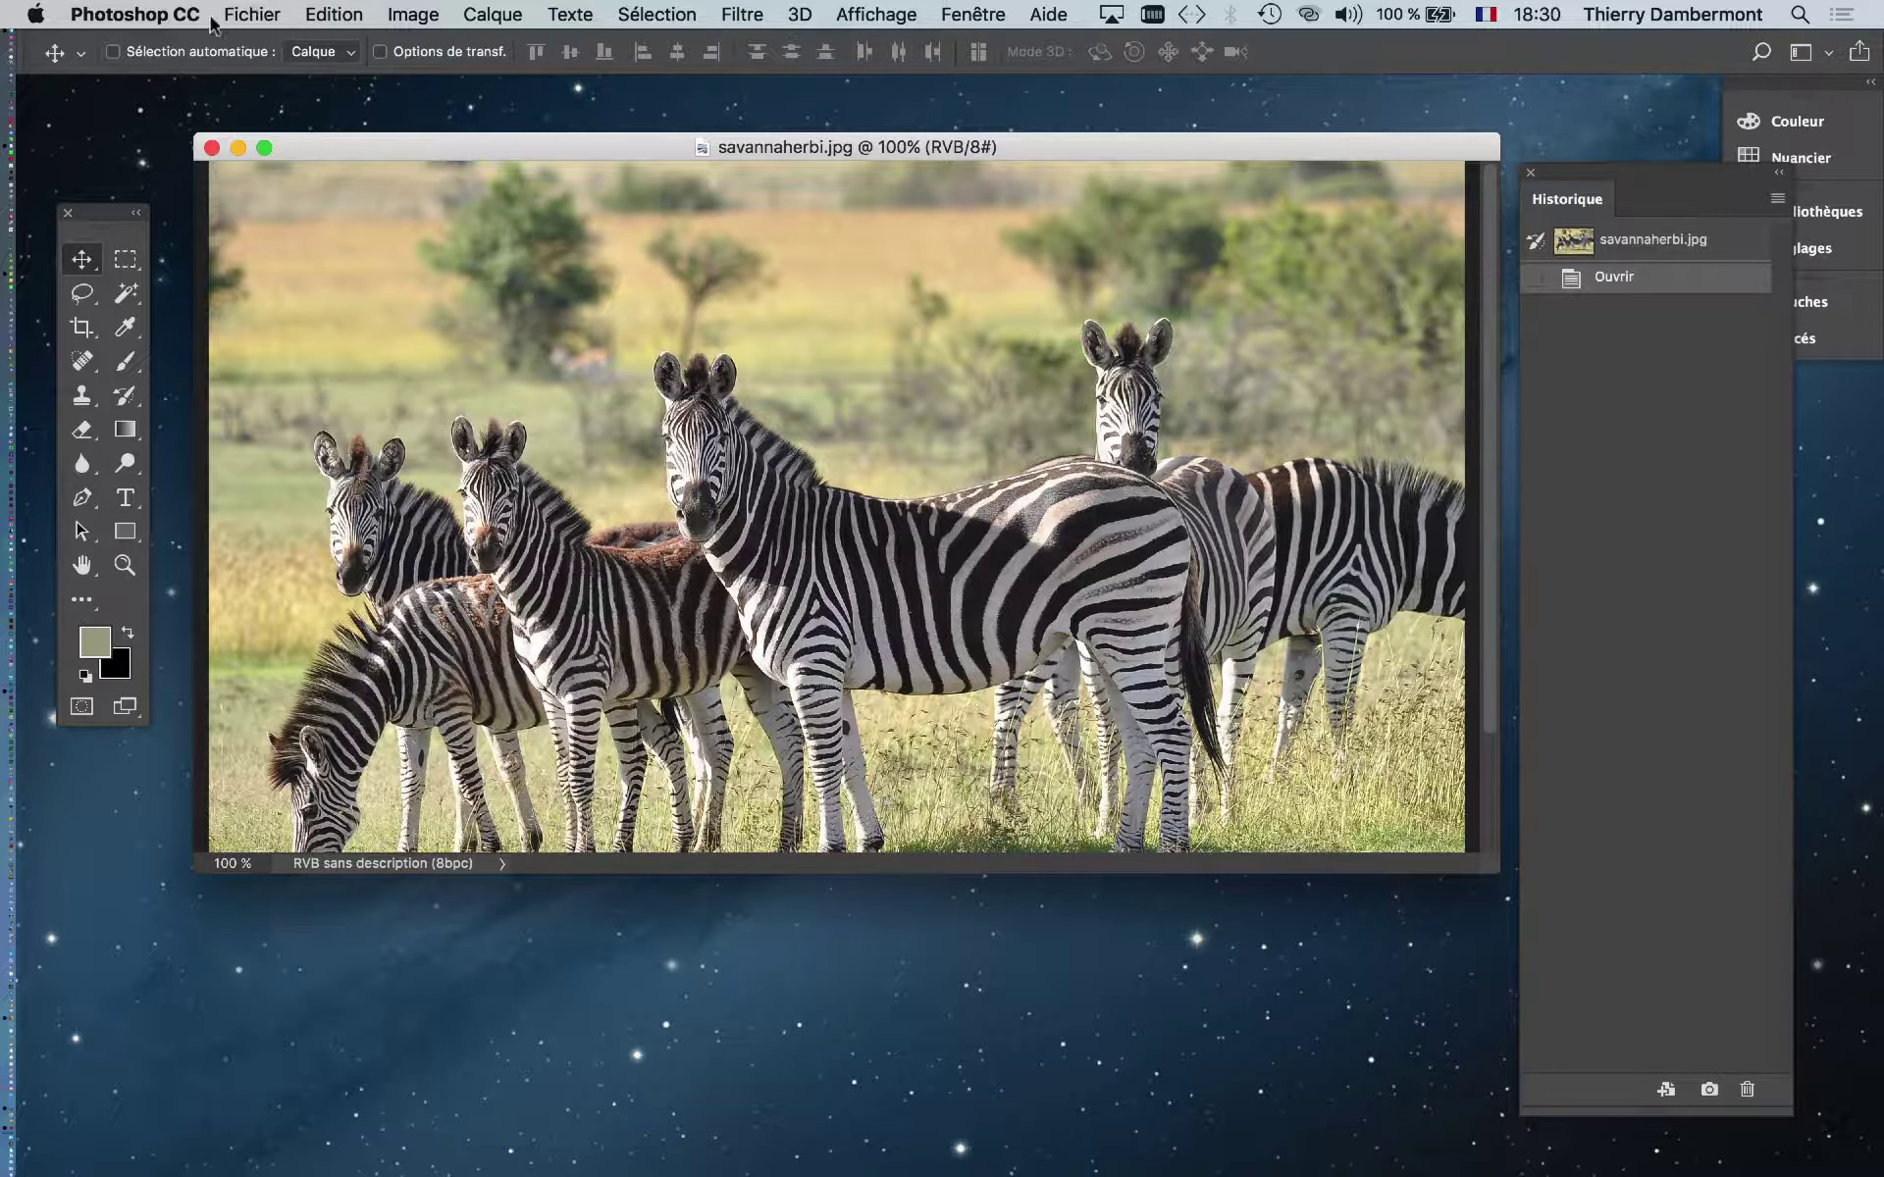
# Assign the sRGB IEC61966-2.1 profile to the zebra photo via Édition > Attribuer un profil
pyautogui.click(316, 12)
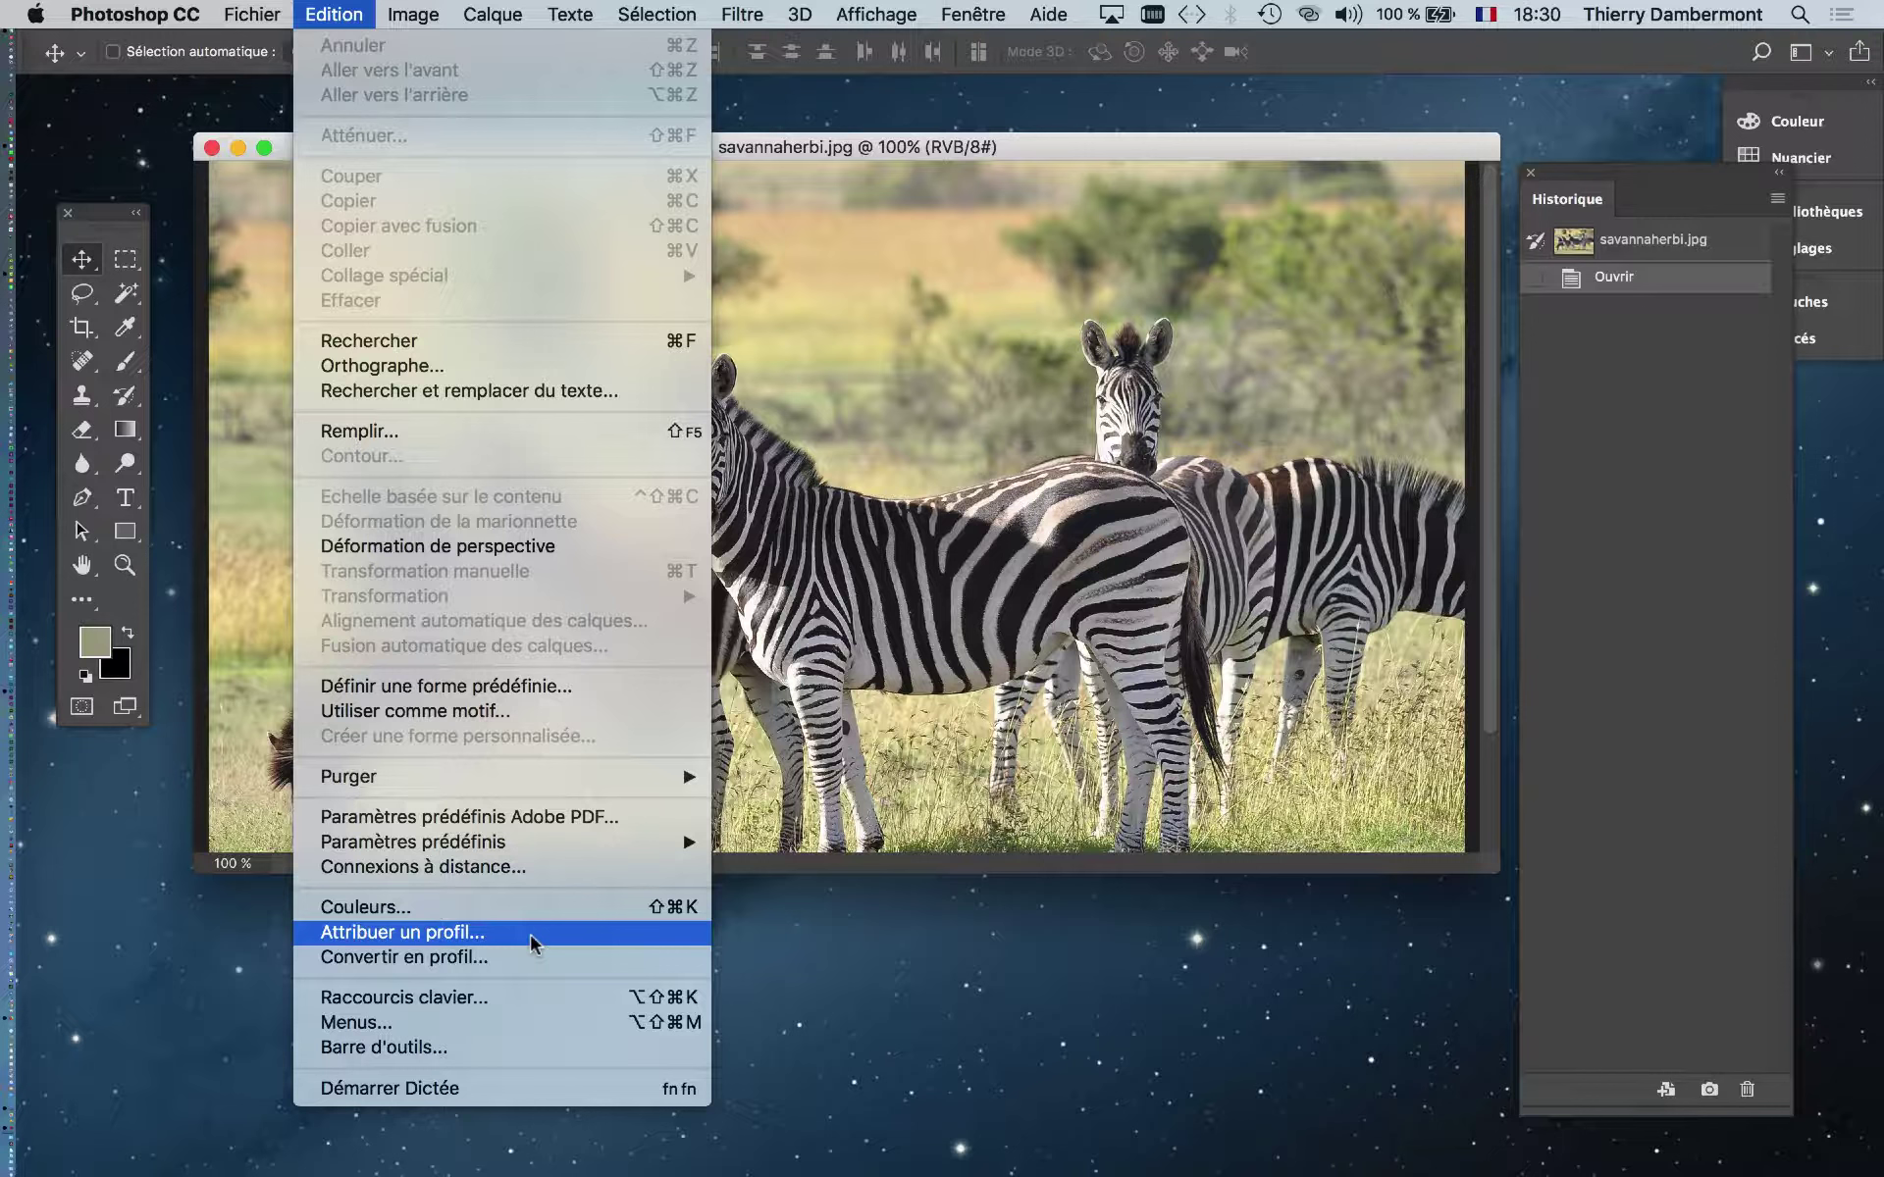
pyautogui.click(533, 944)
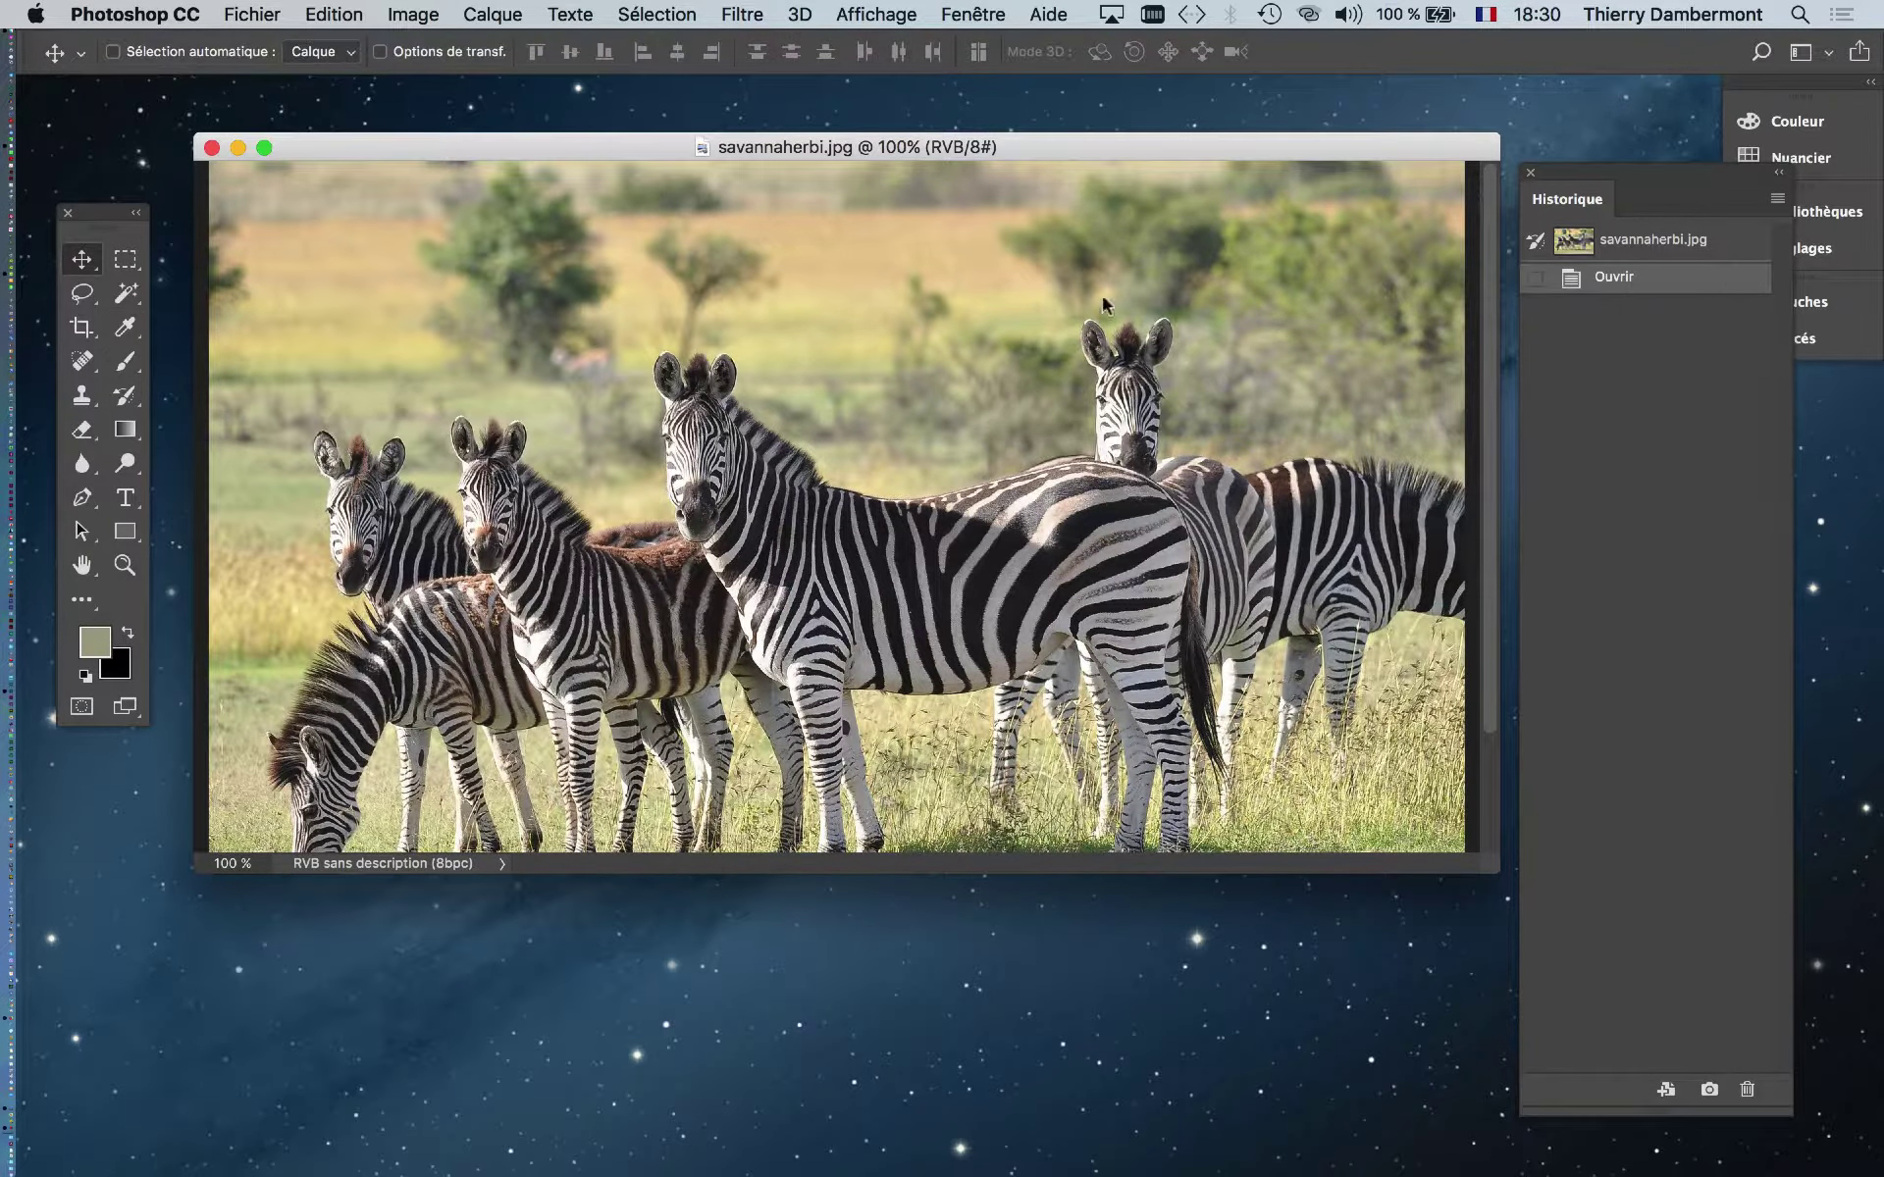
pyautogui.moveTo(1262, 309); pyautogui.dragTo(993, 445)
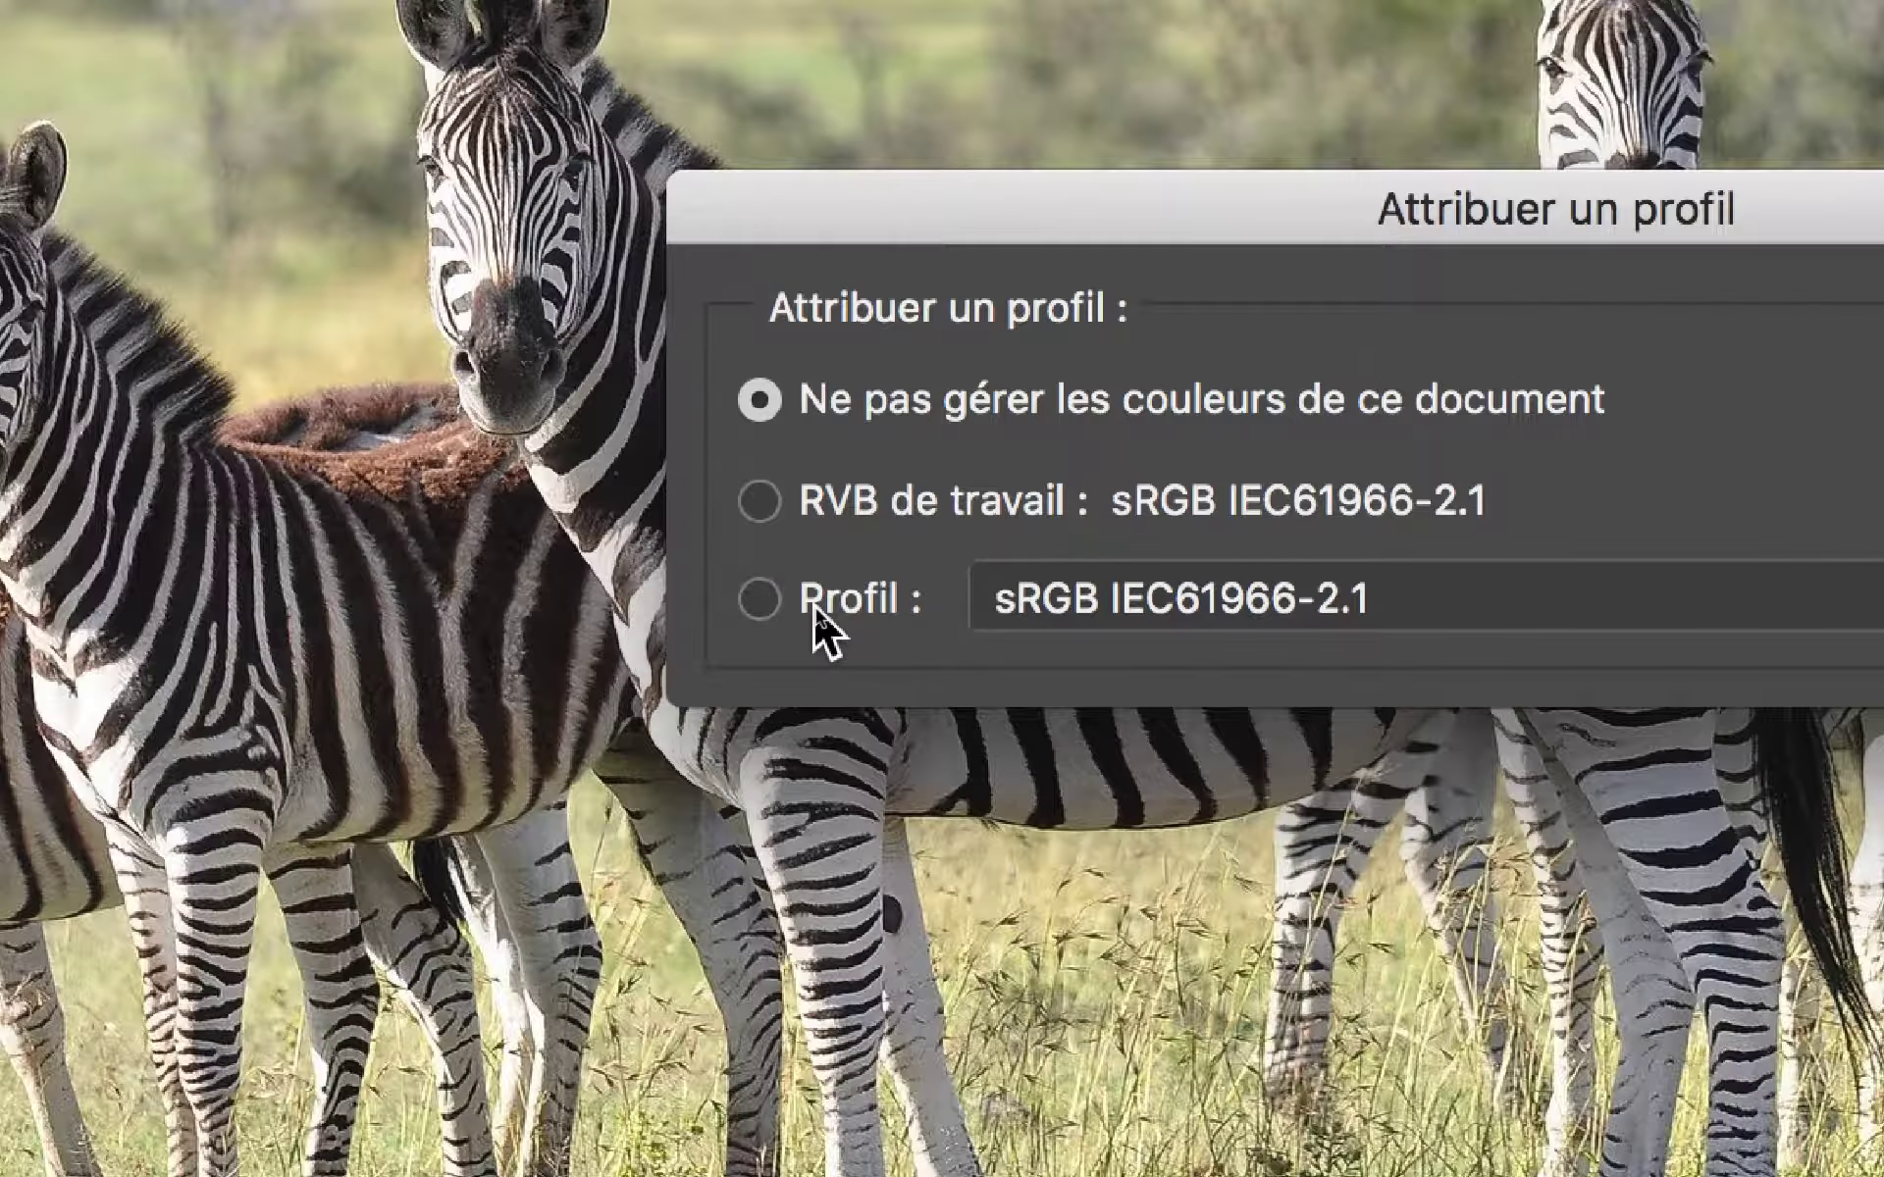
pyautogui.click(815, 609)
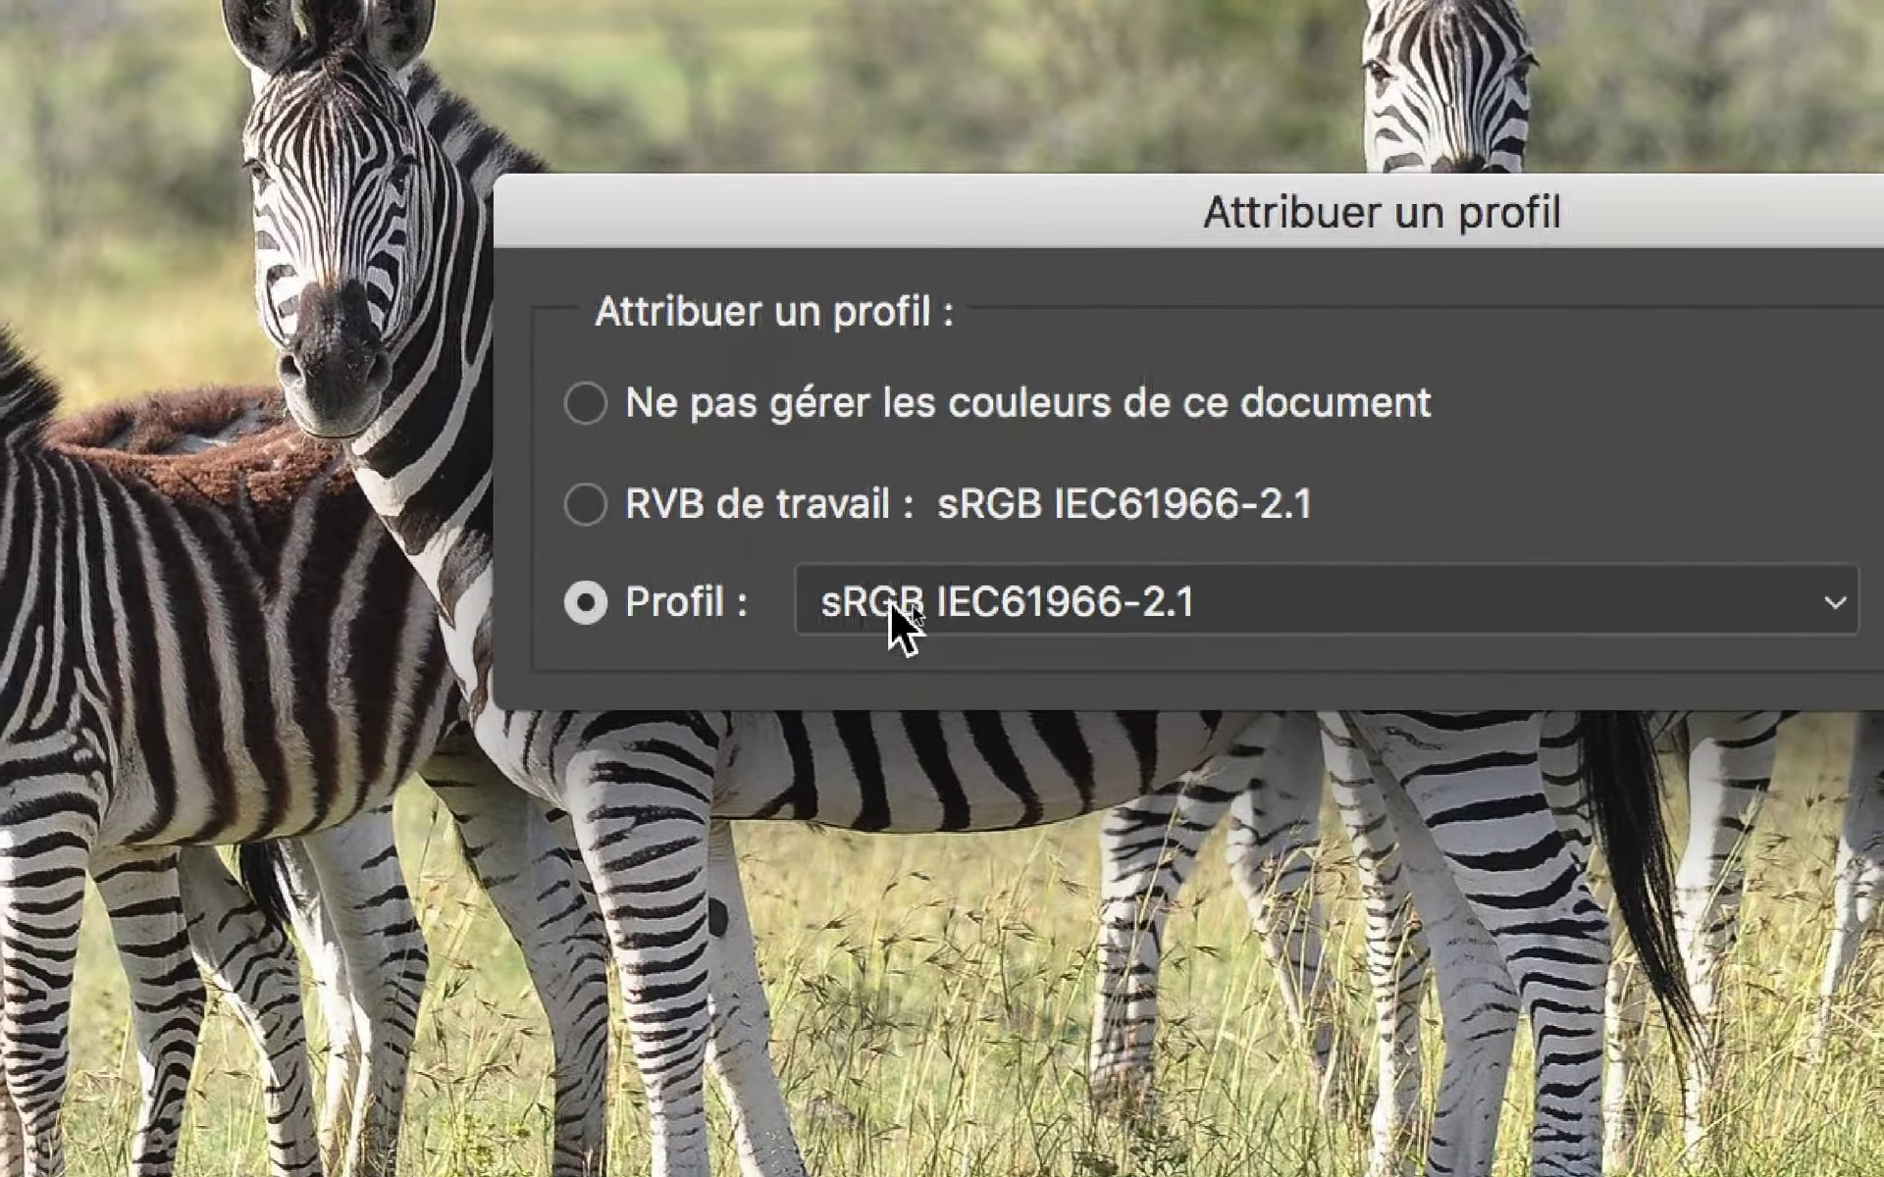
pyautogui.click(1068, 601)
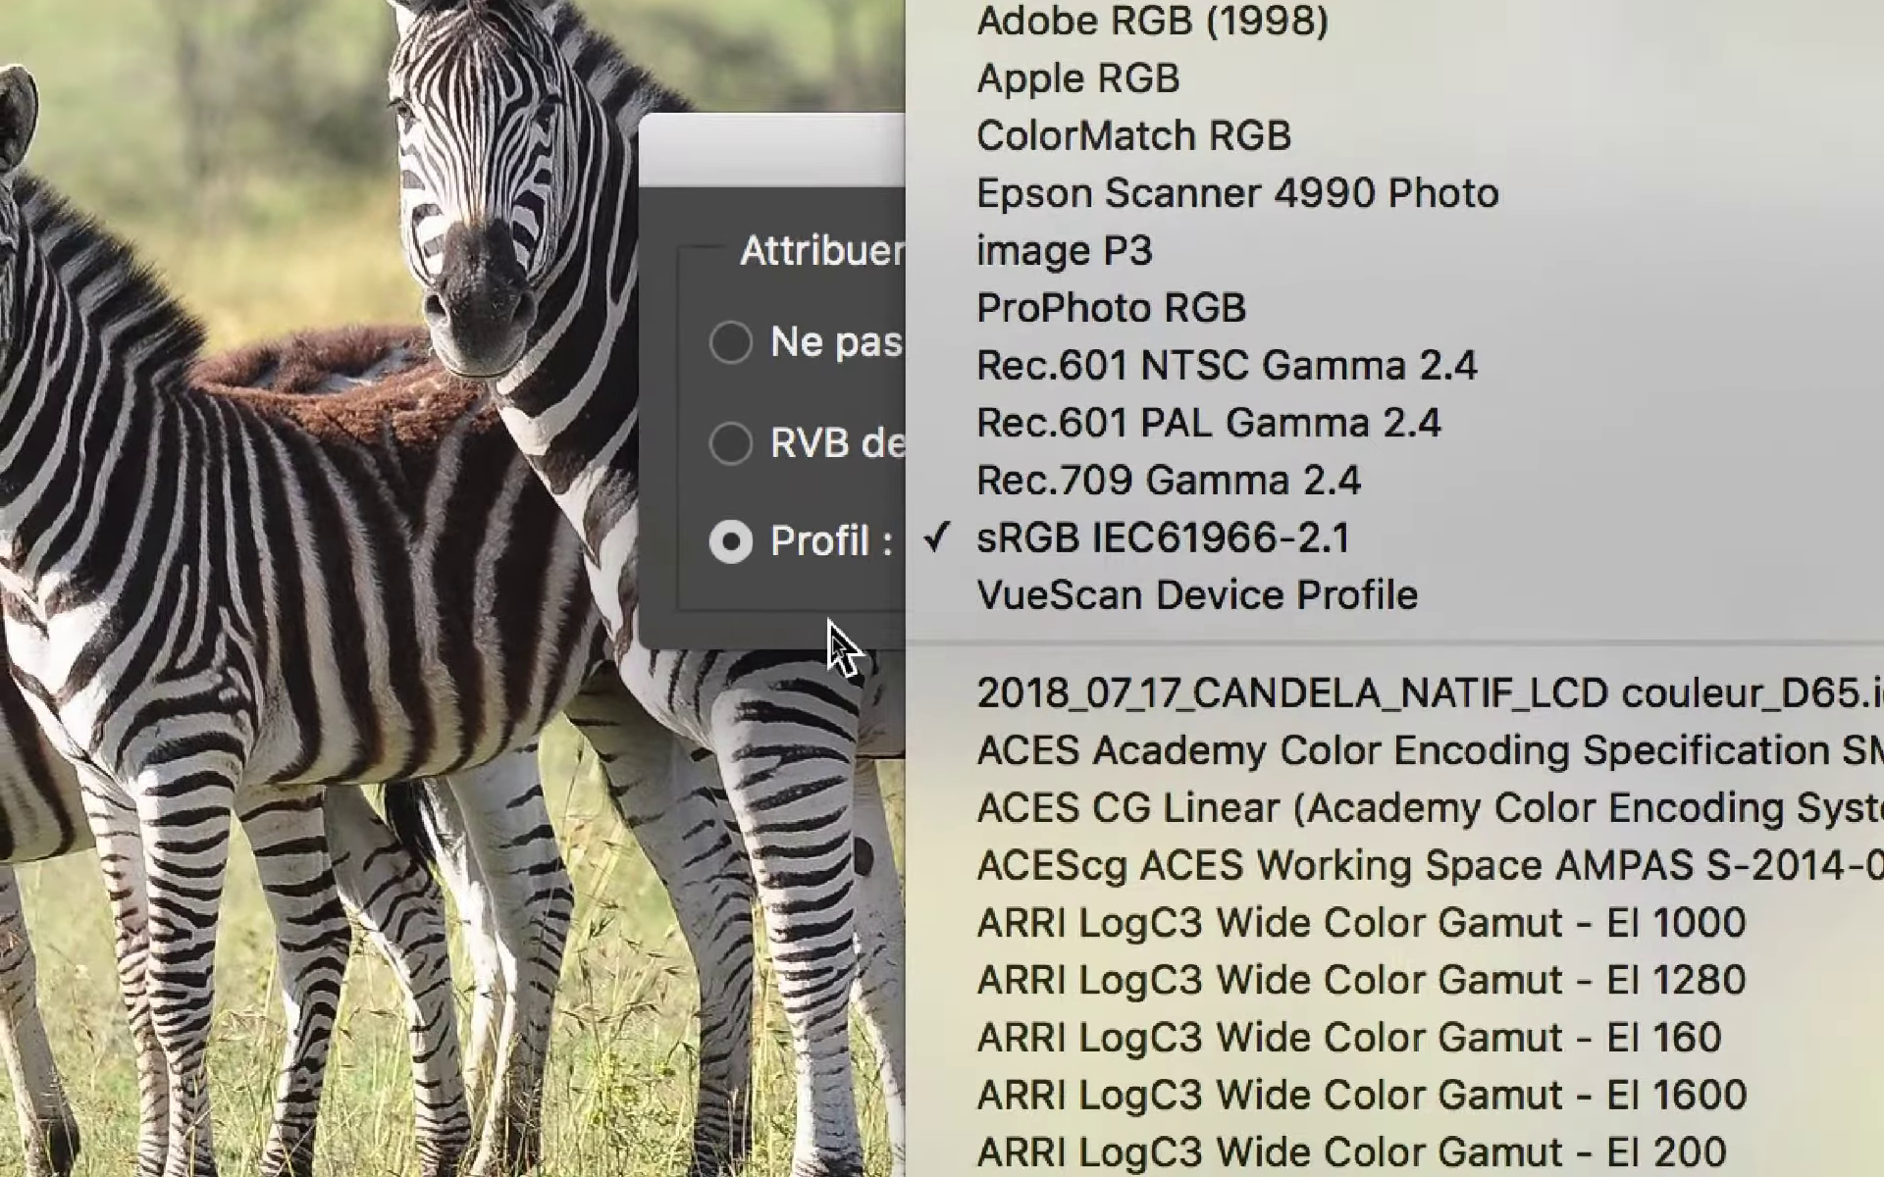
pyautogui.click(828, 622)
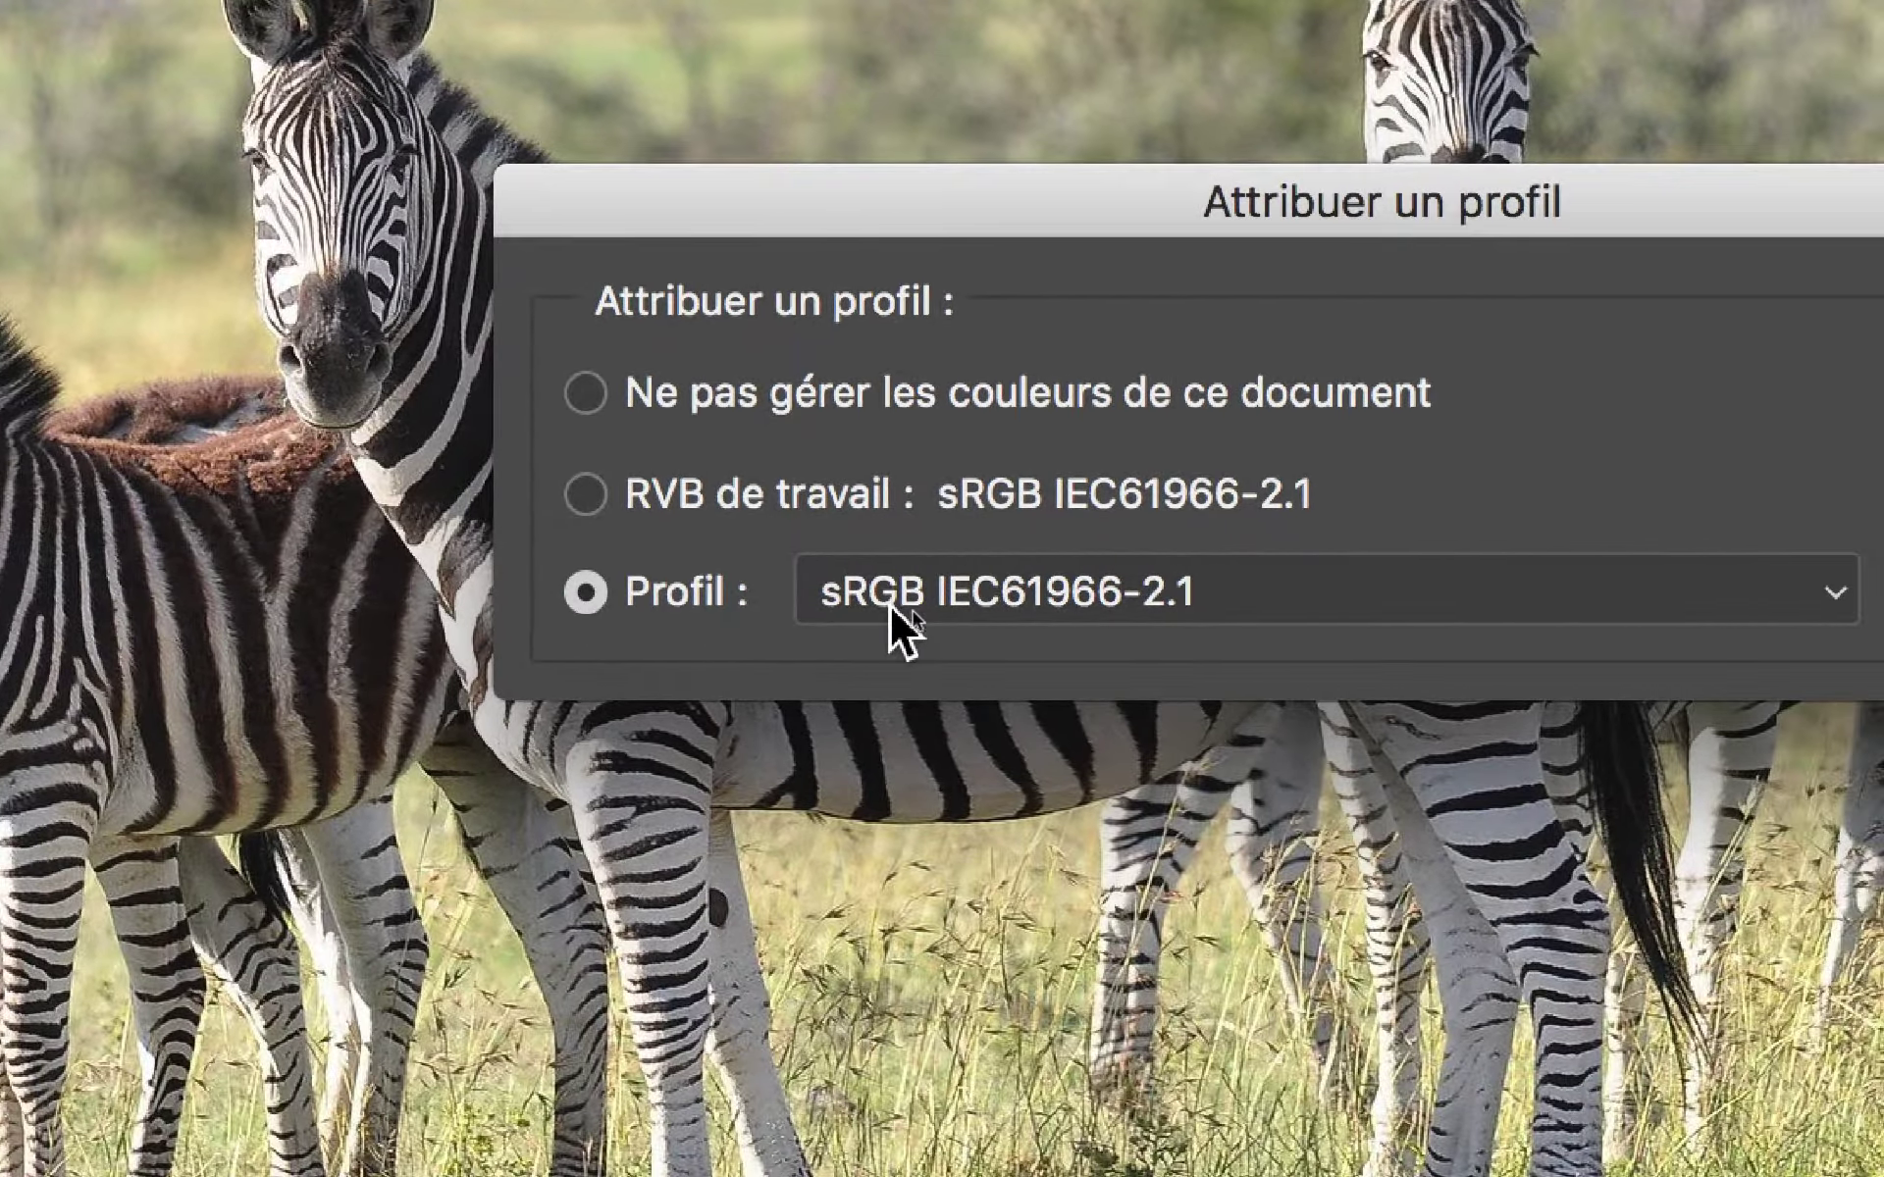
pyautogui.click(1074, 601)
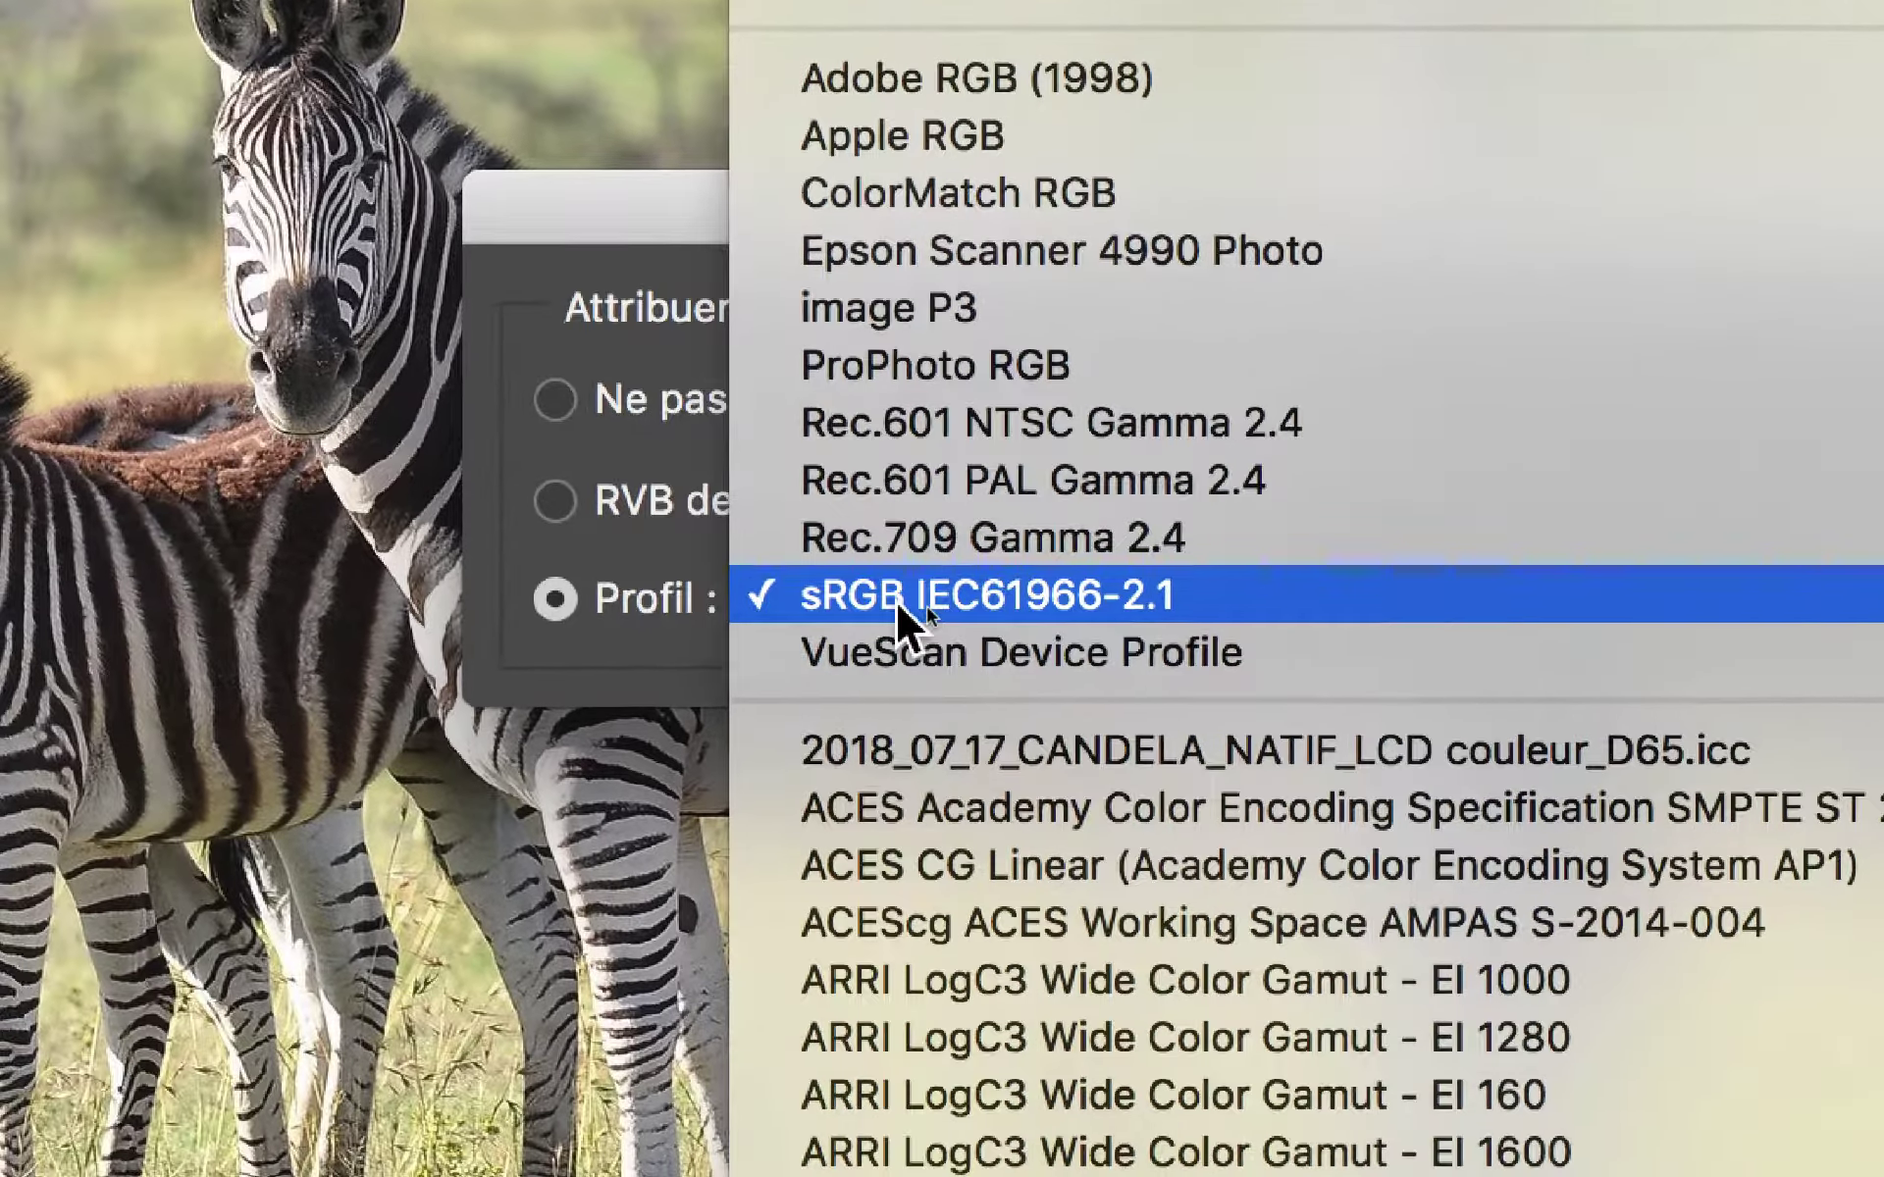
pyautogui.click(986, 599)
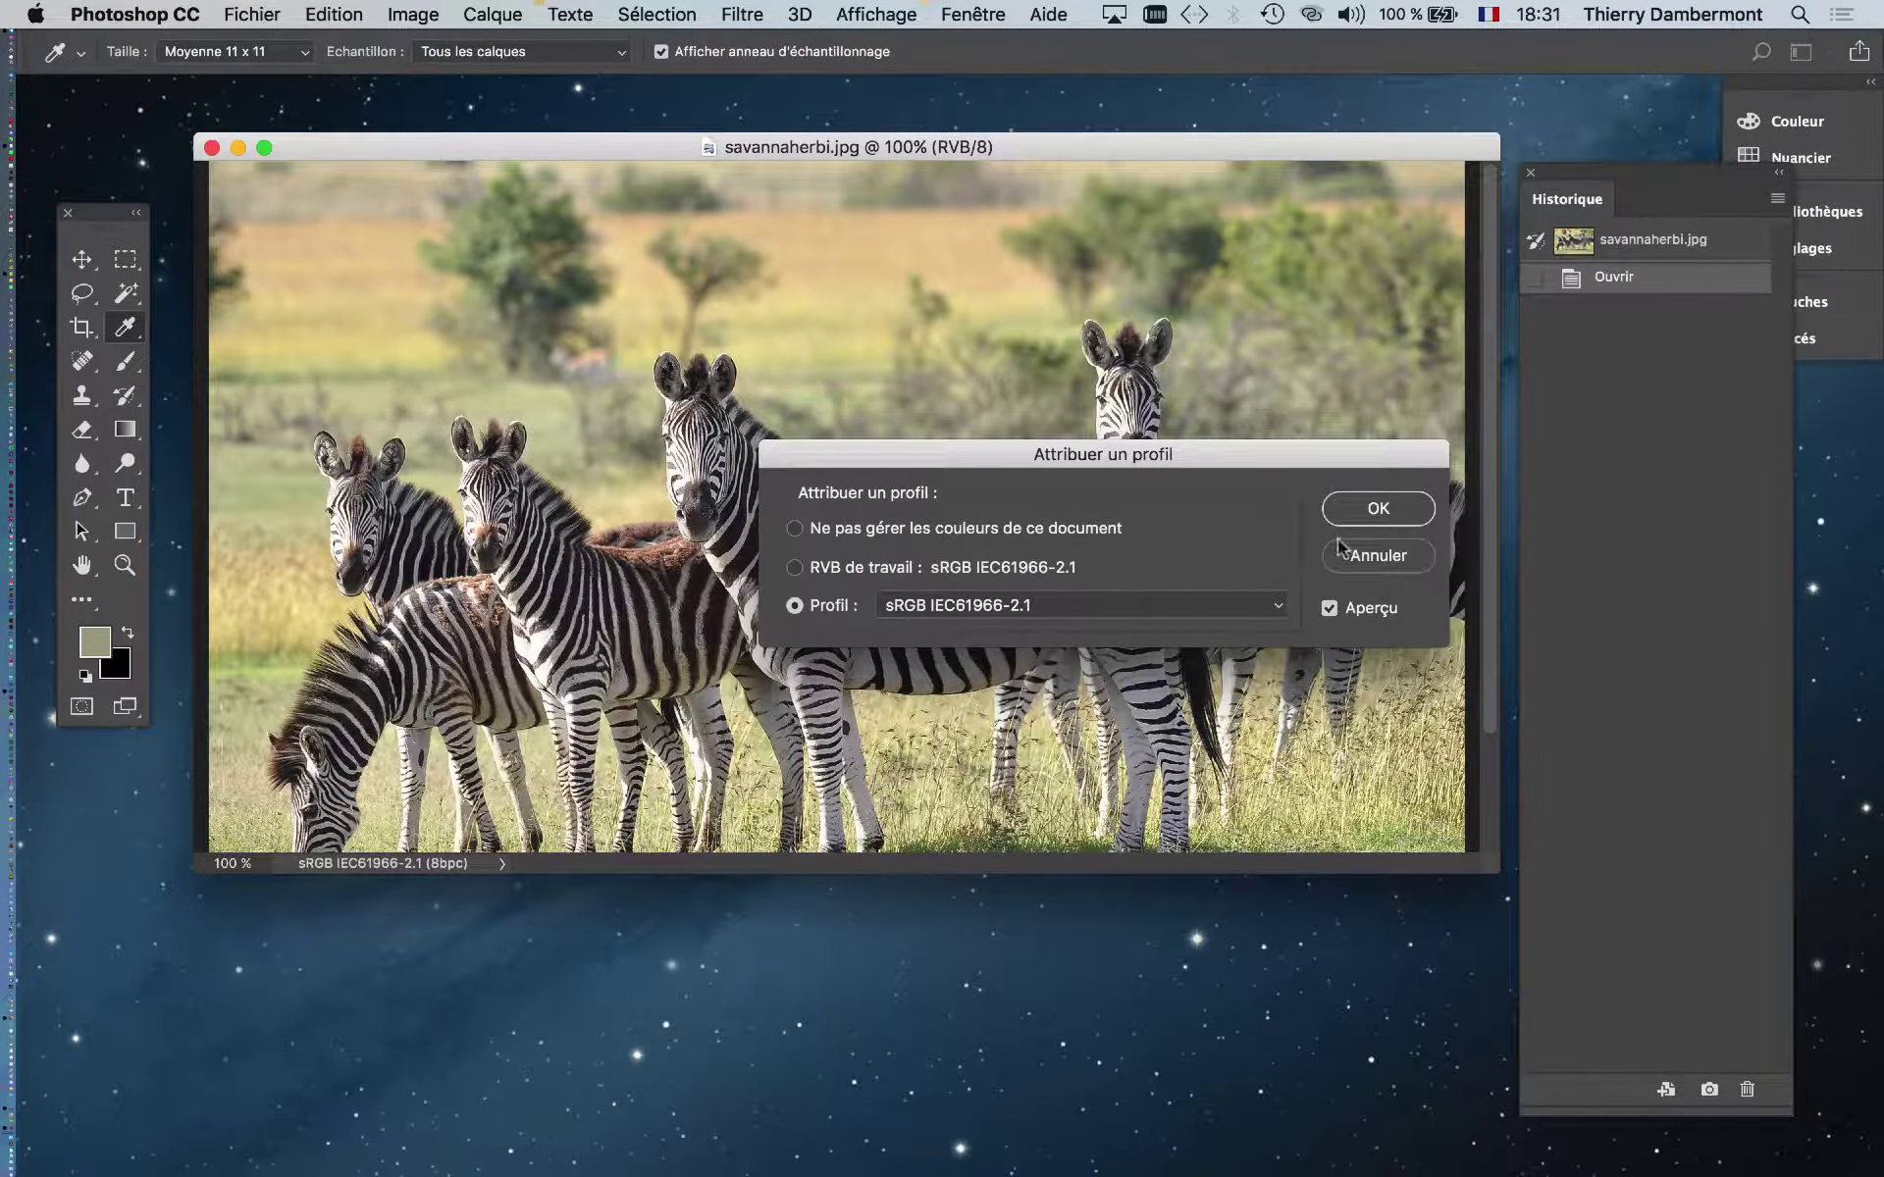
pyautogui.click(1361, 510)
# Confirm the profile assignment, then move and enlarge the photo window to show the whole image
pyautogui.press('v')
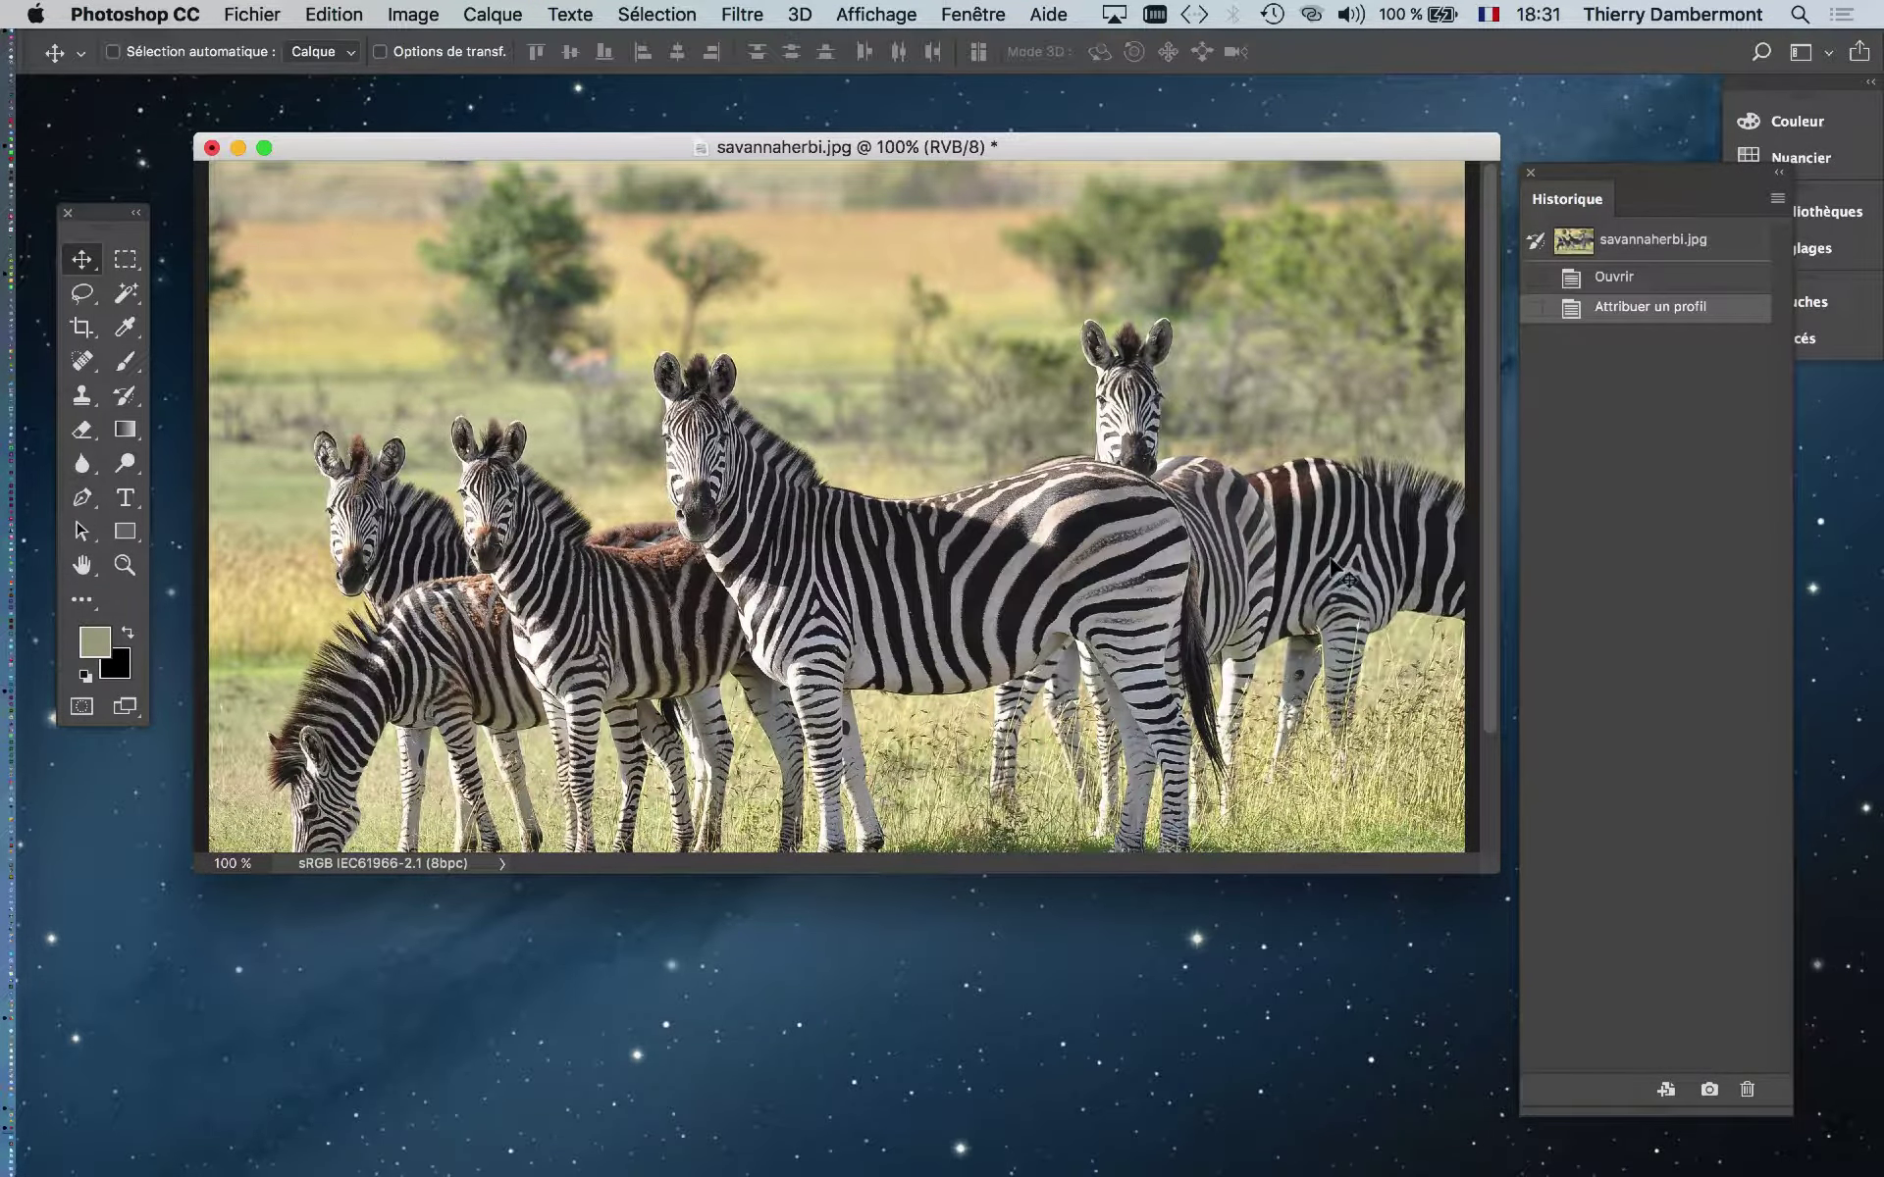
pyautogui.moveTo(1165, 148); pyautogui.dragTo(1139, 105)
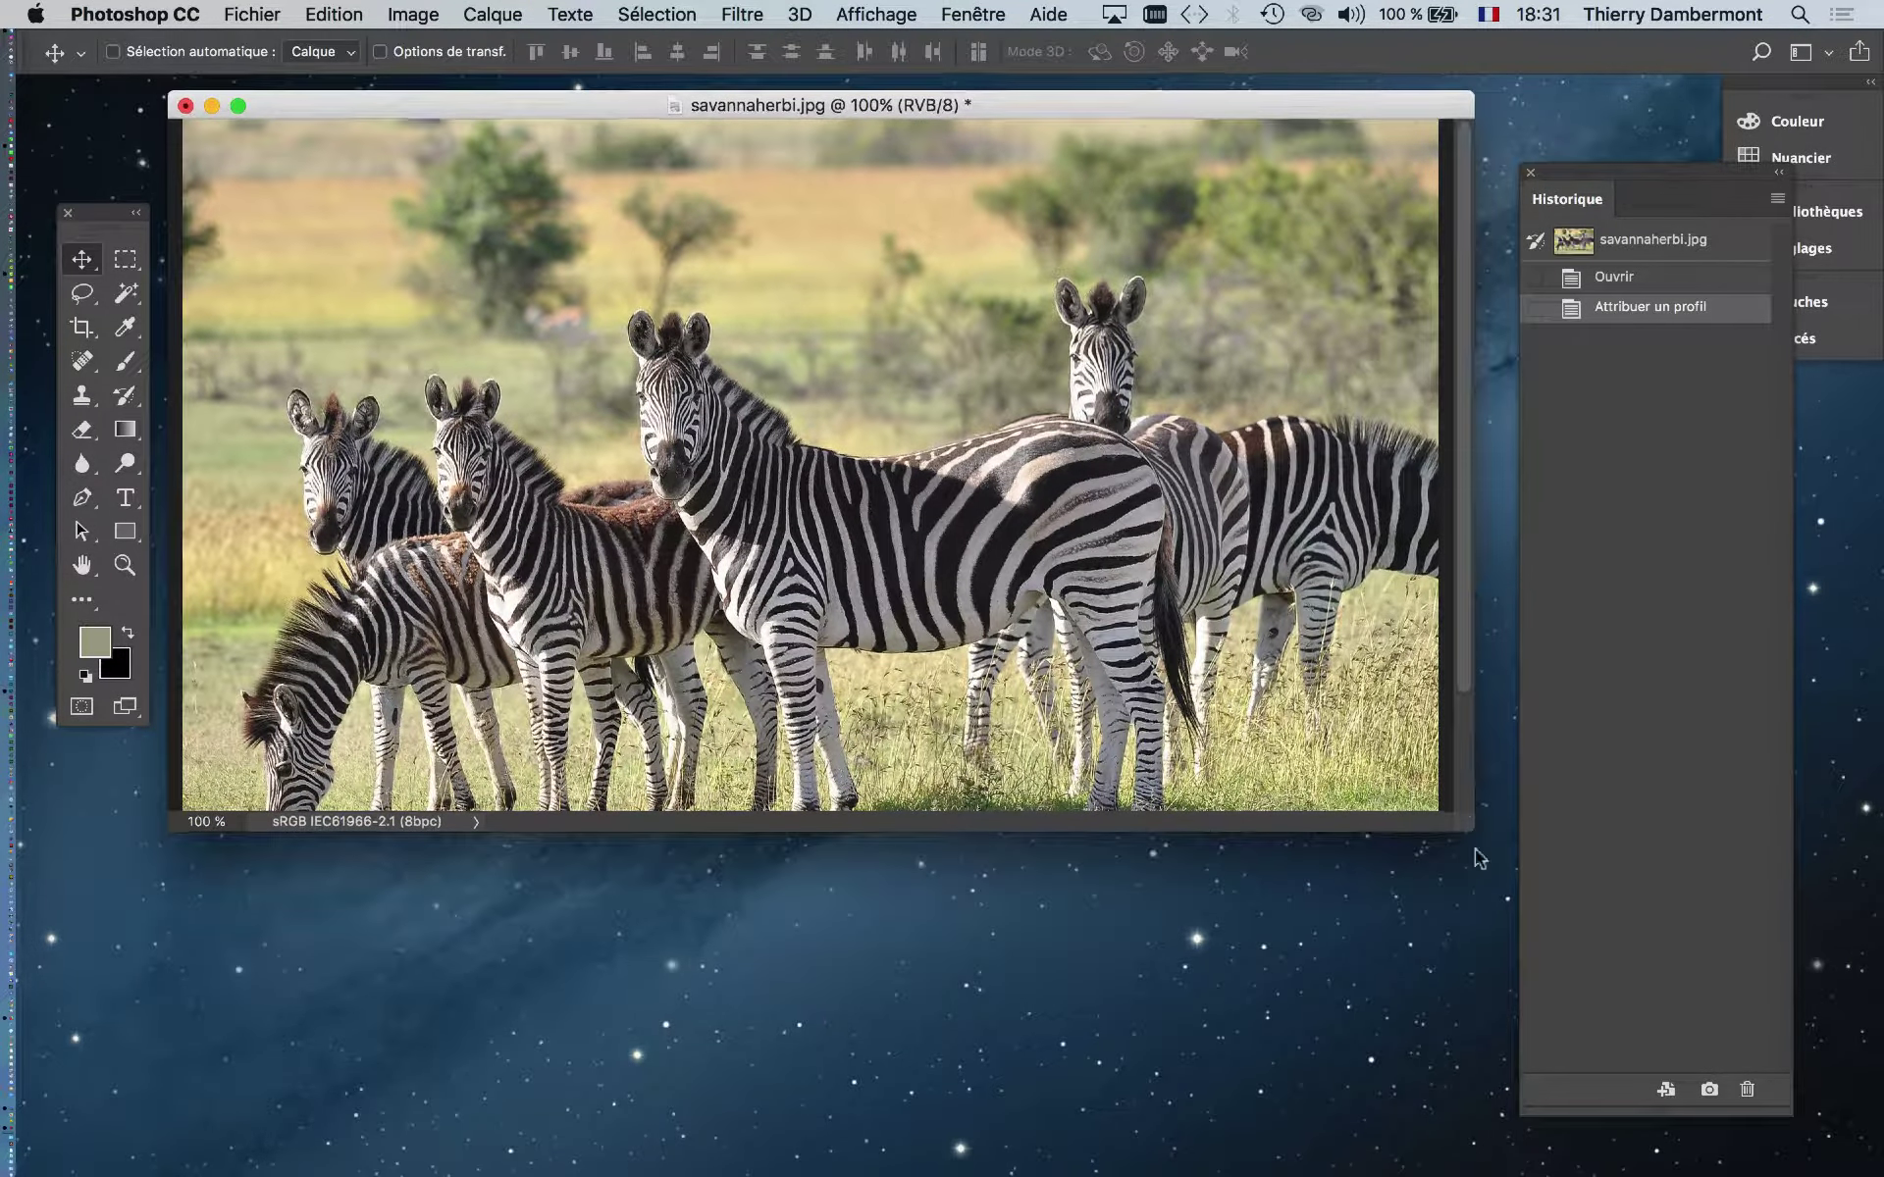
pyautogui.moveTo(1459, 817); pyautogui.dragTo(1473, 995)
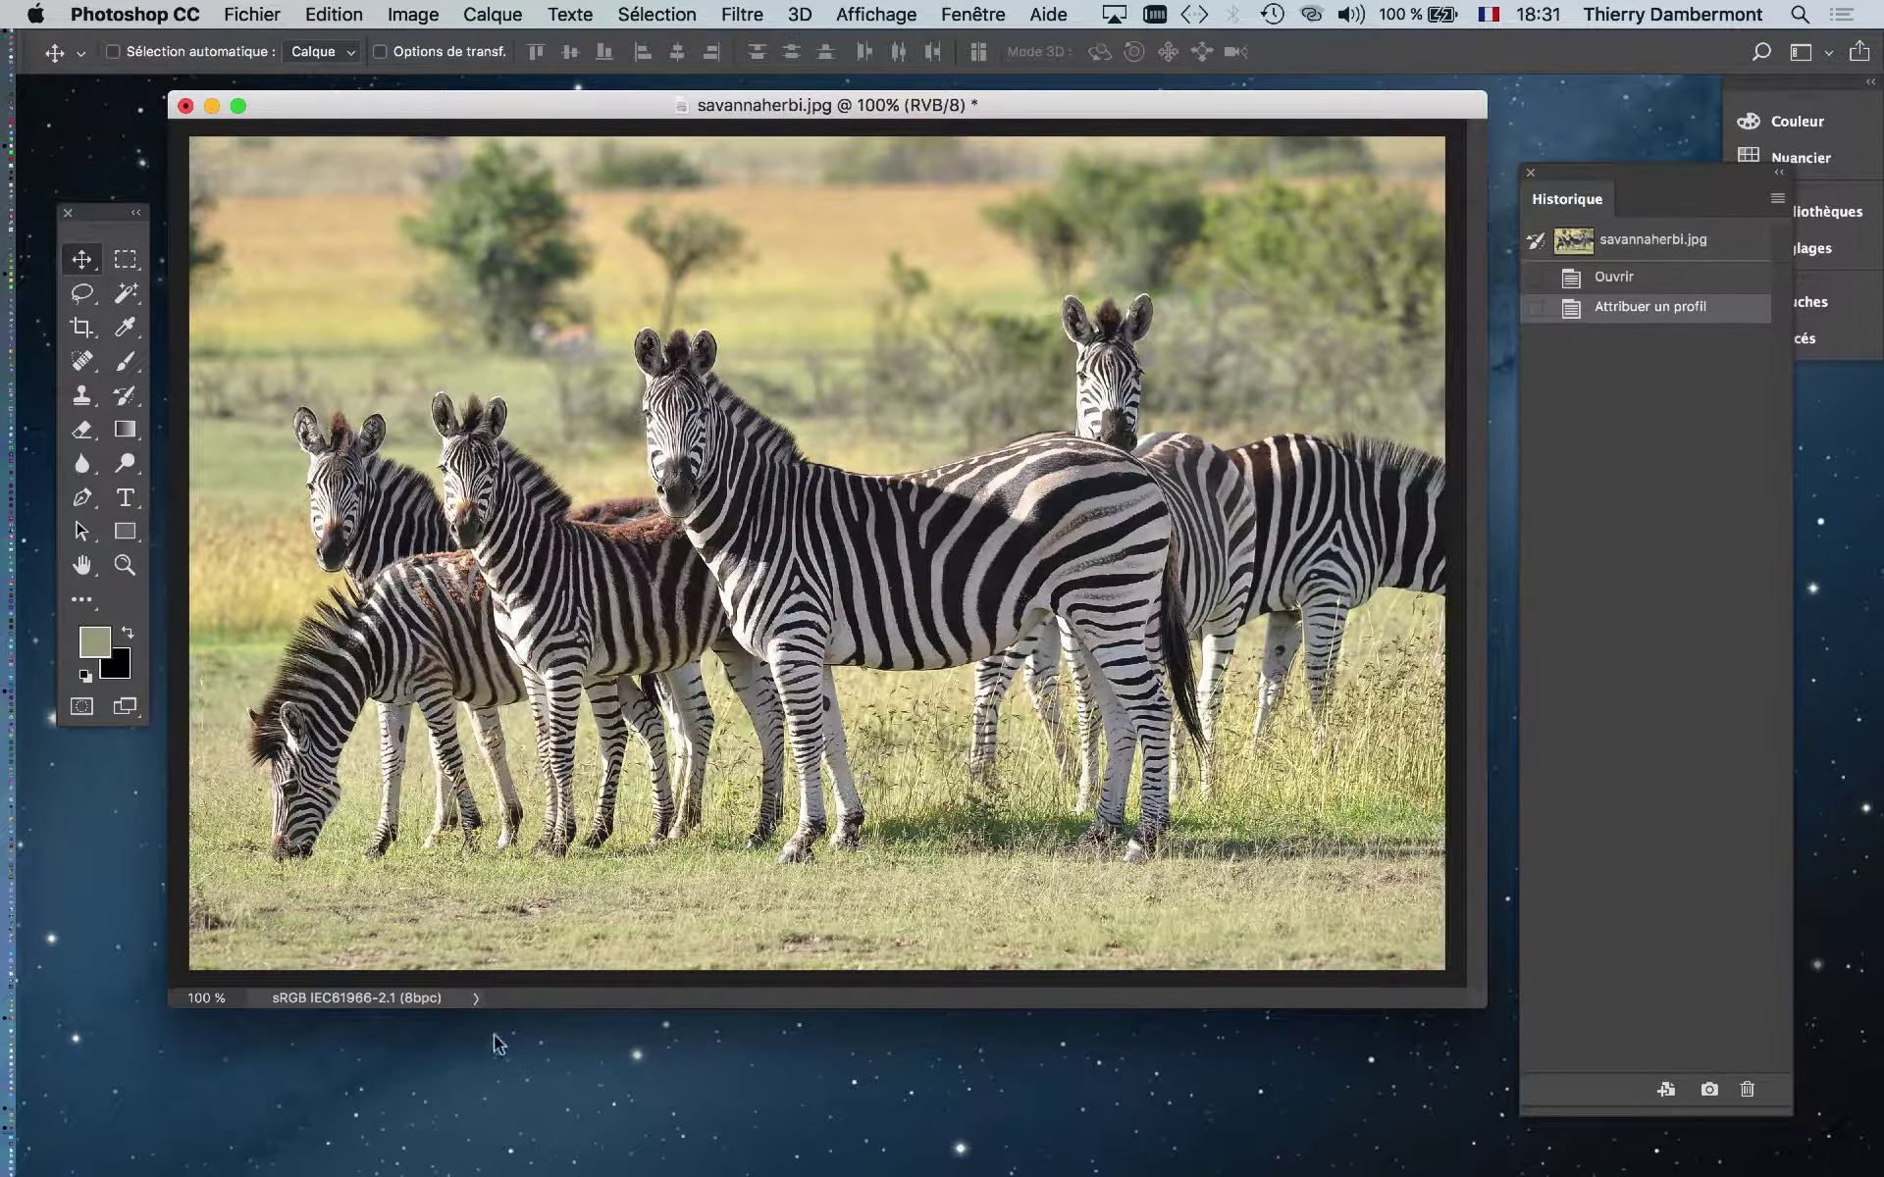
# In the Couleurs settings, set the RVB working space to Adobe RGB (1998)
pyautogui.press('super')
pyautogui.click(333, 14)
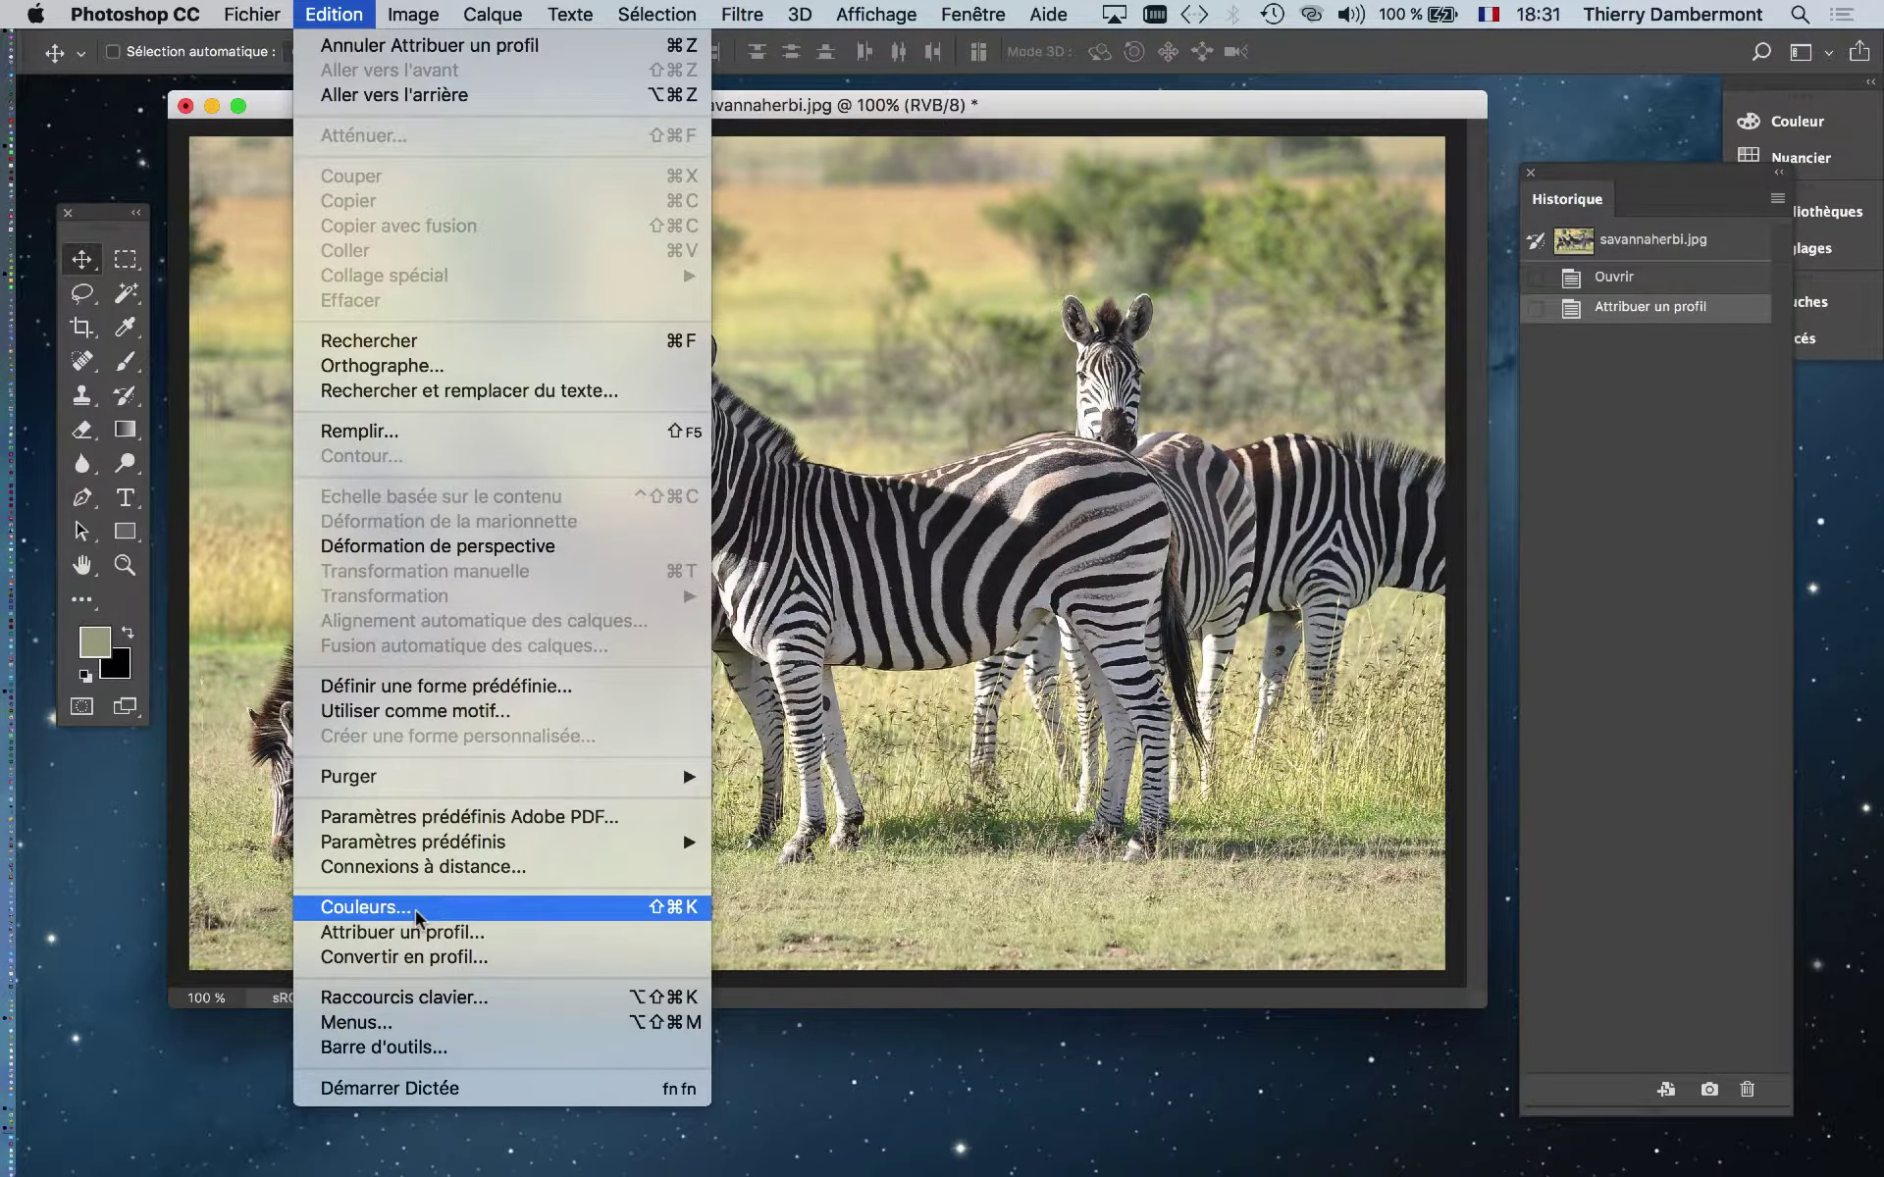
pyautogui.click(365, 904)
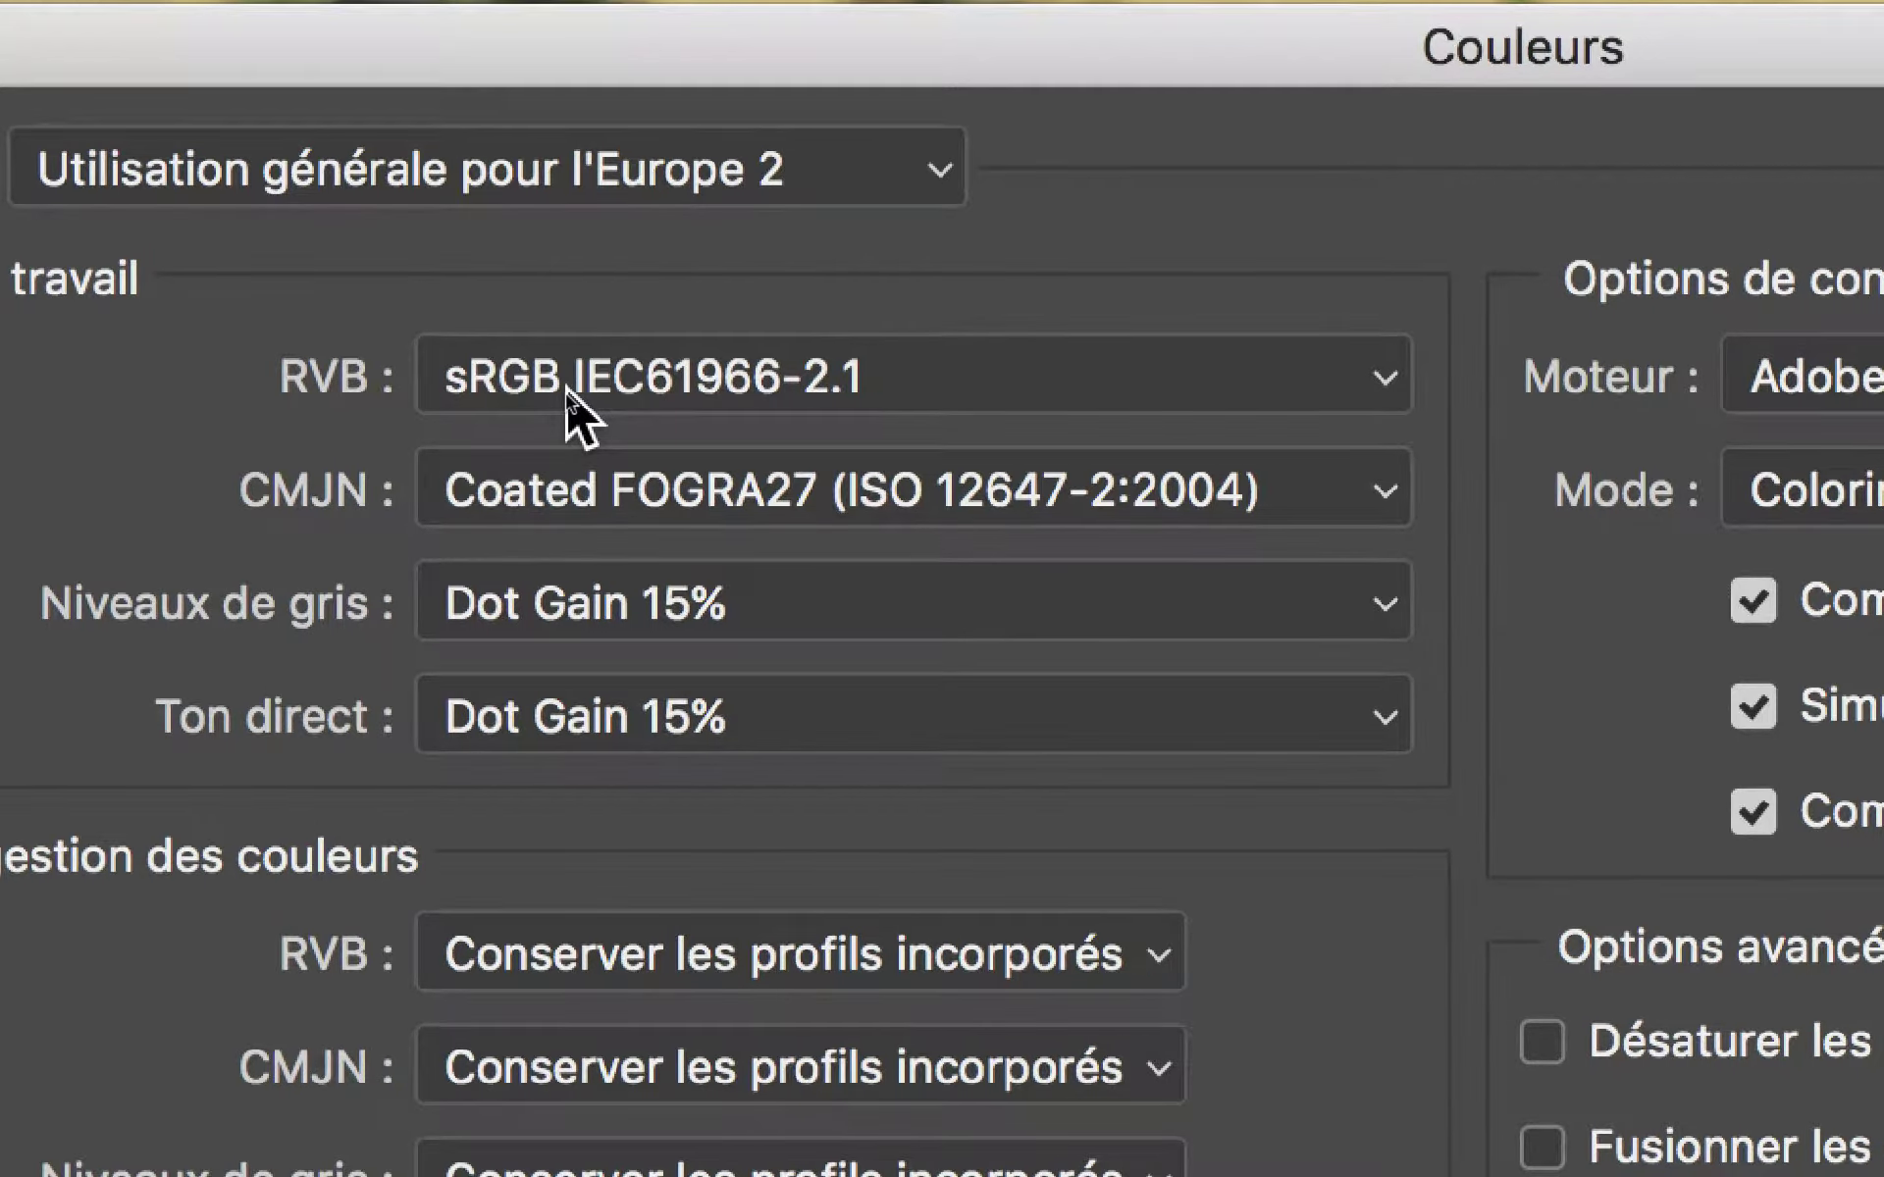
pyautogui.click(567, 386)
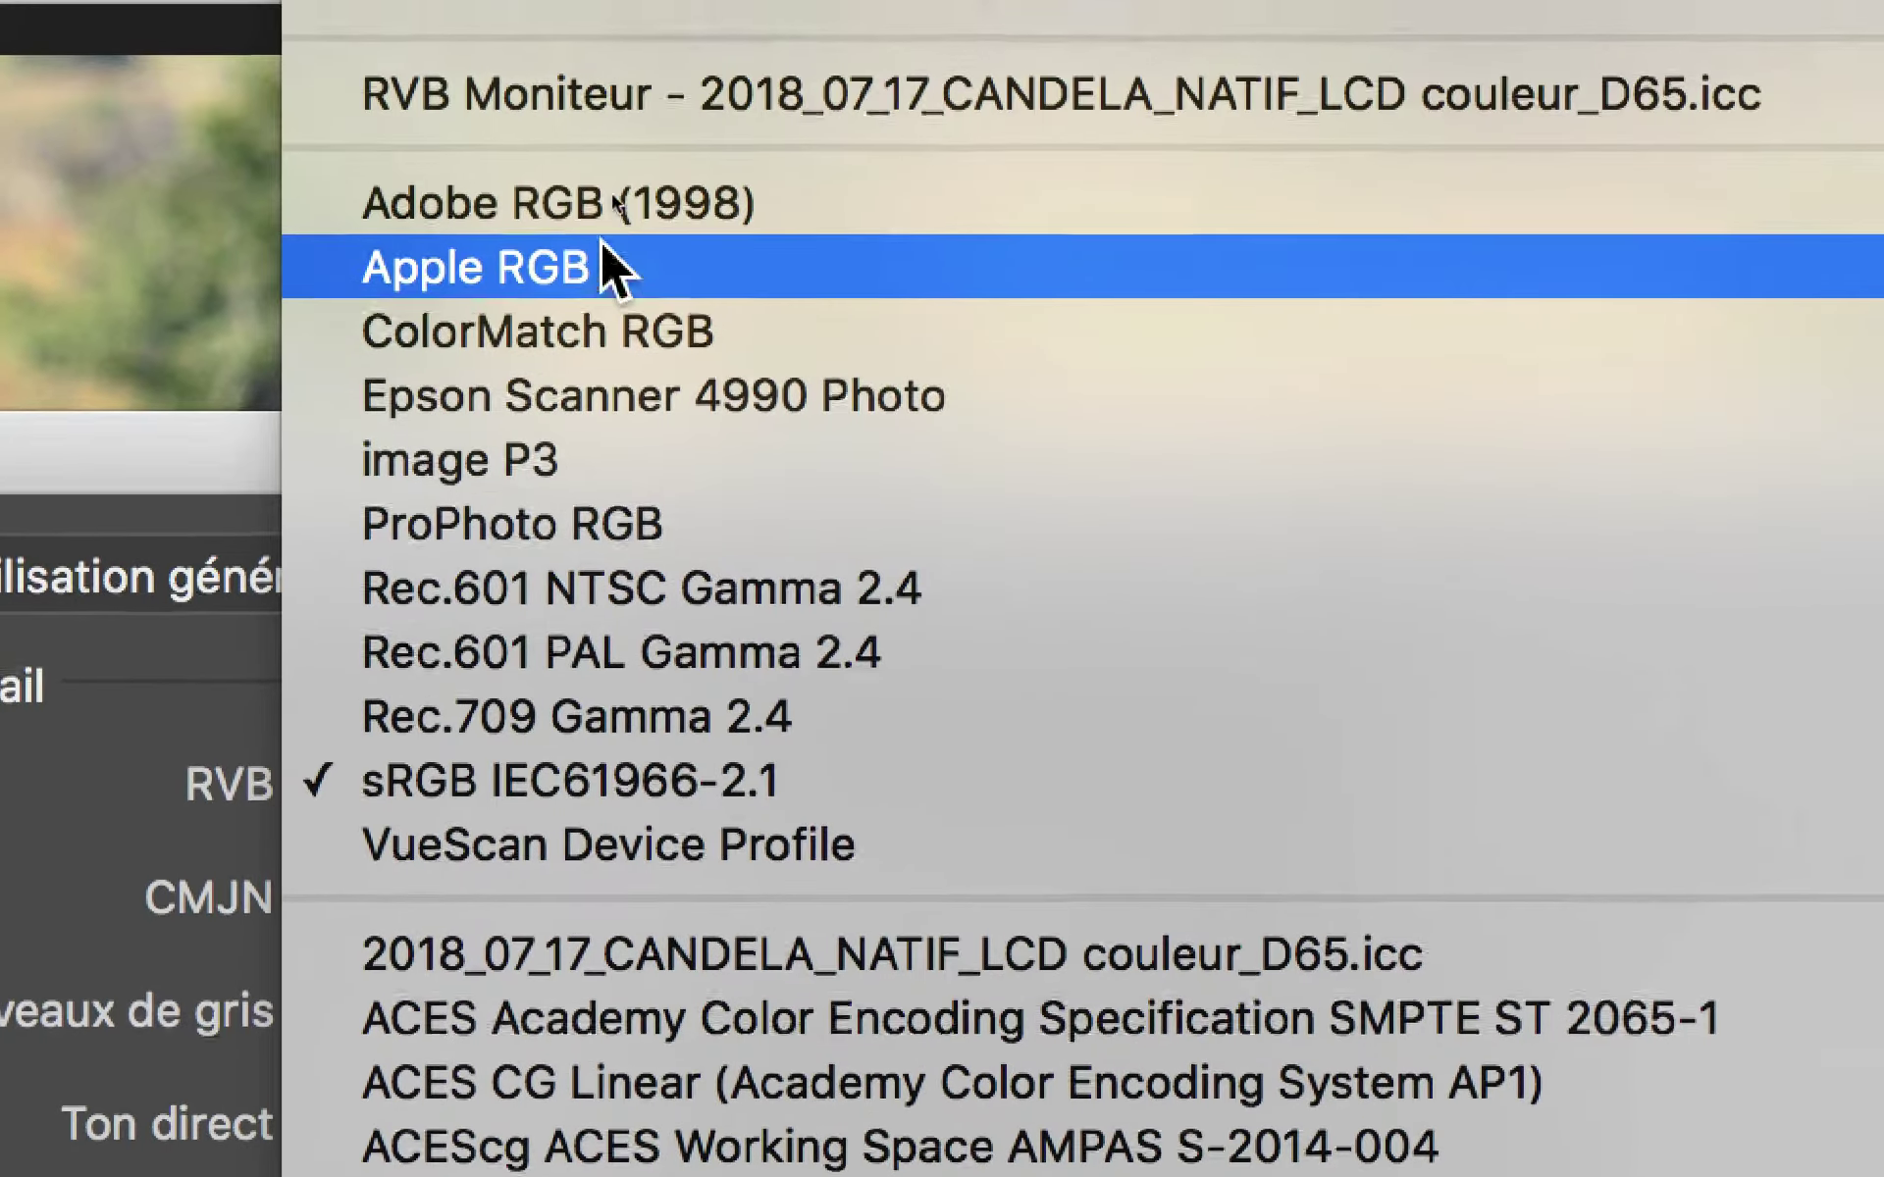
pyautogui.click(603, 203)
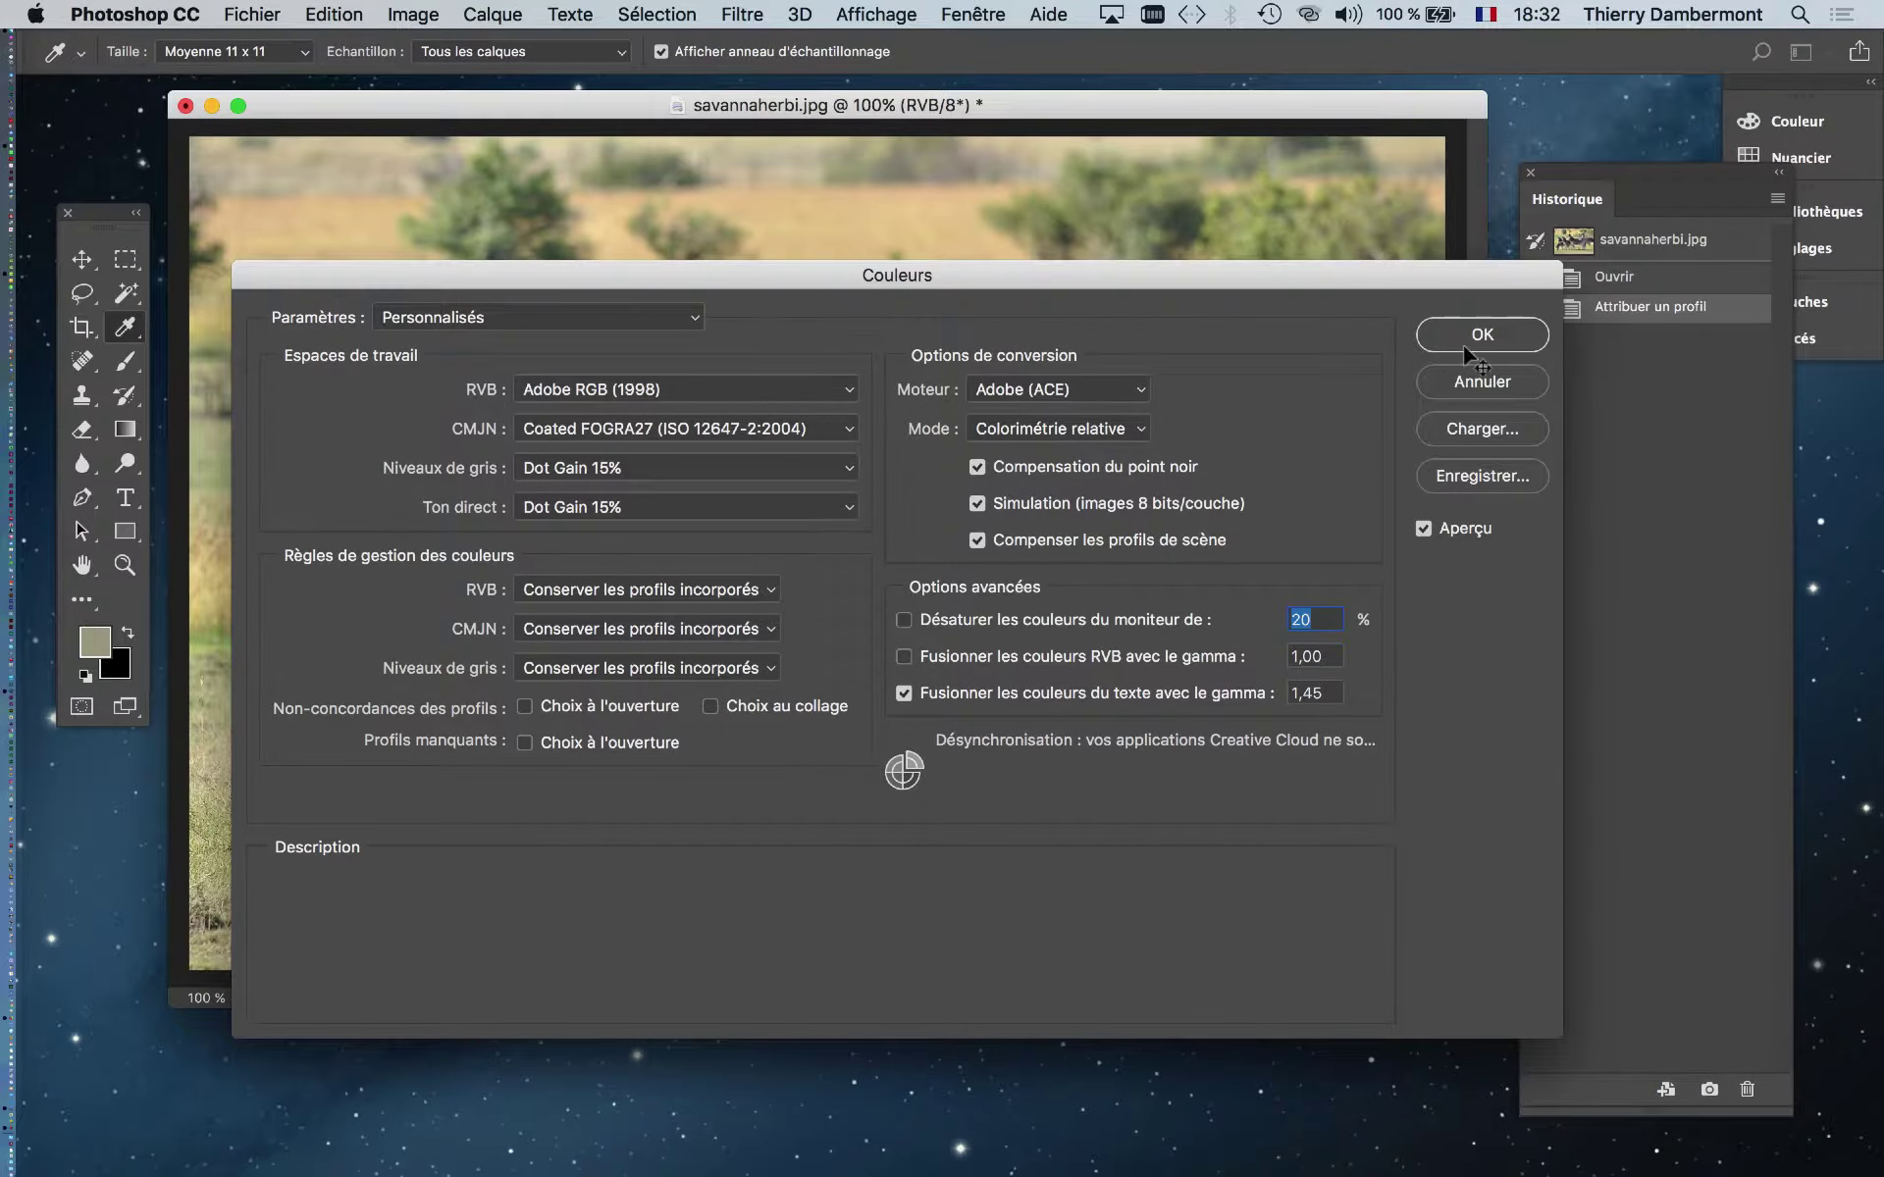
# Confirm the colour settings and close the zebra photo without saving
pyautogui.click(1597, 330)
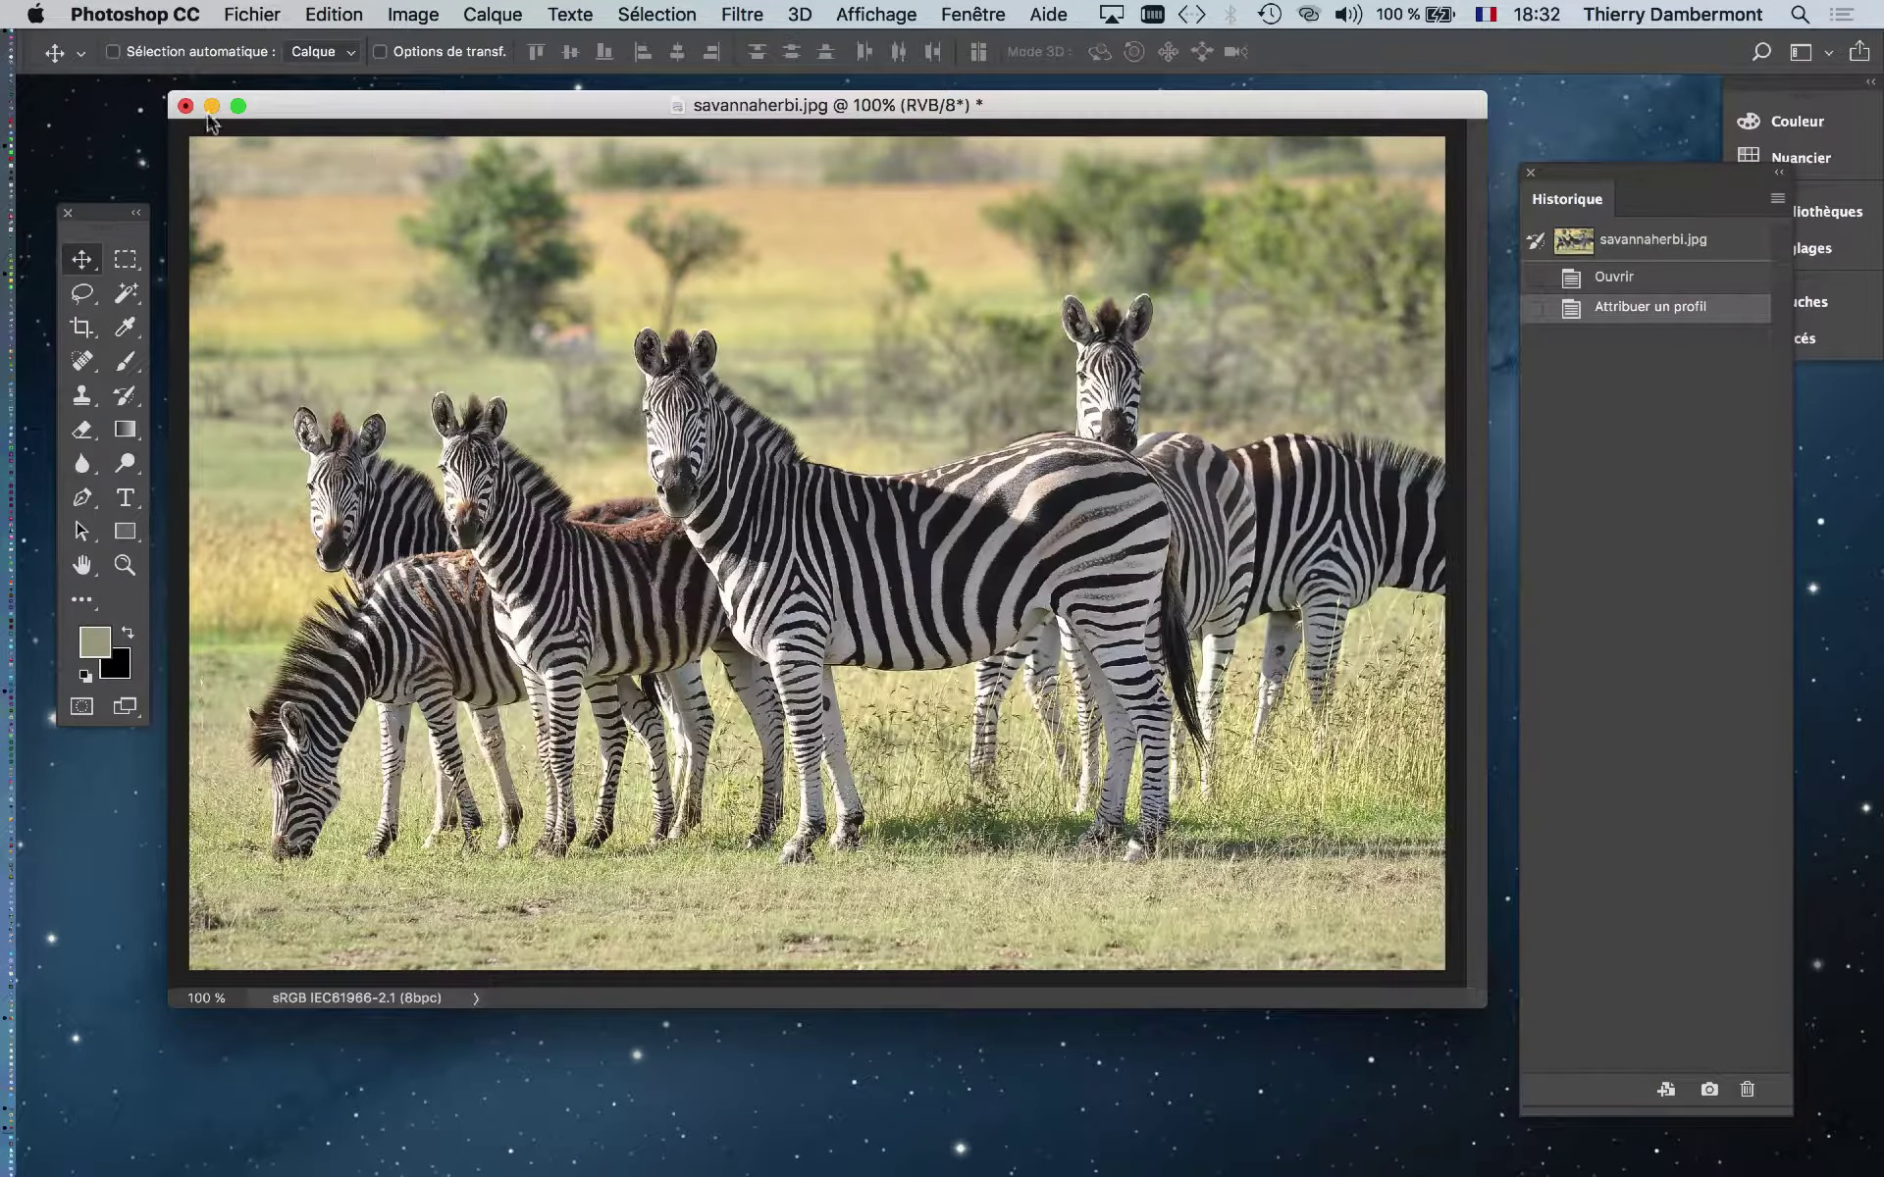
pyautogui.click(185, 105)
pyautogui.click(829, 427)
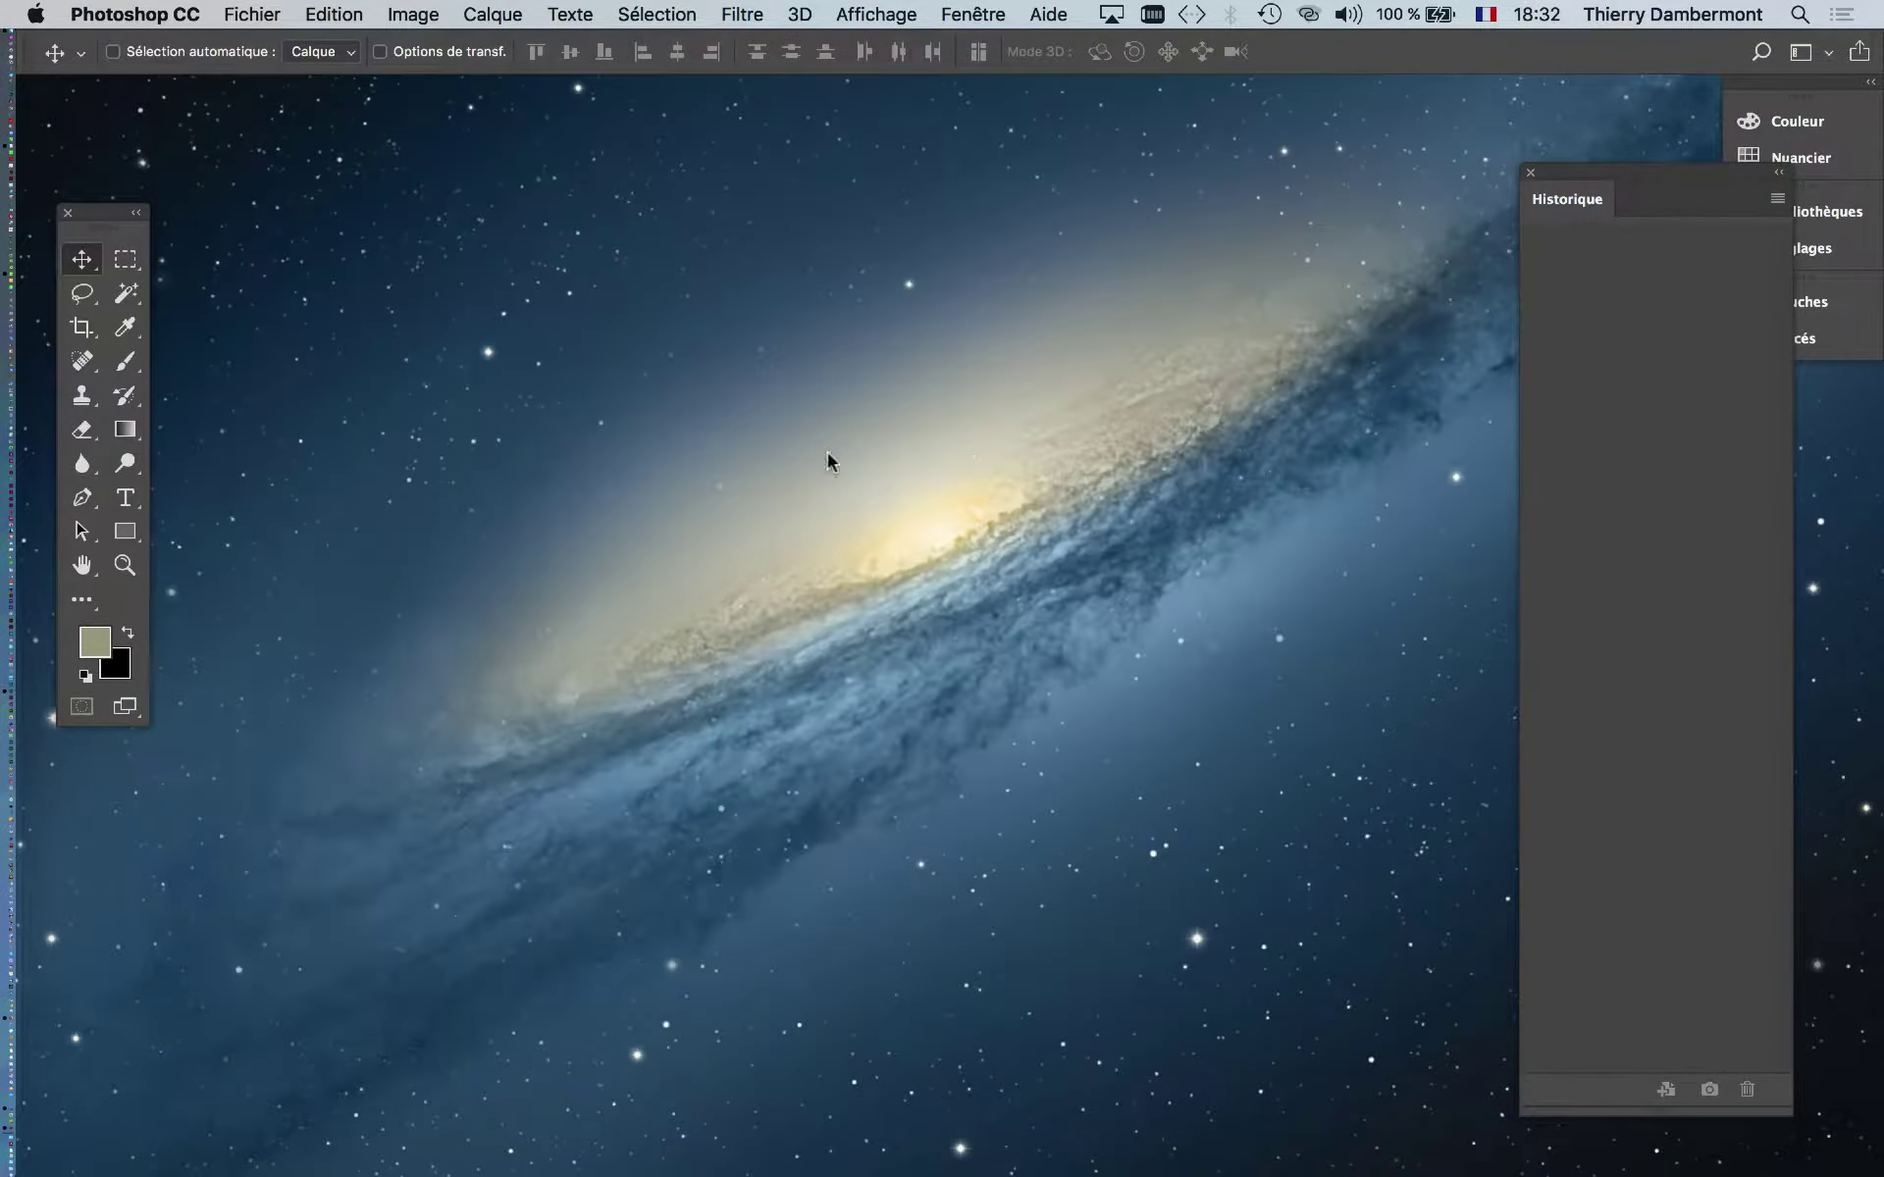
# Reopen Édition > Couleurs to check the Adobe RGB (1998) working space, and confirm it
pyautogui.click(226, 15)
pyautogui.moveTo(333, 14)
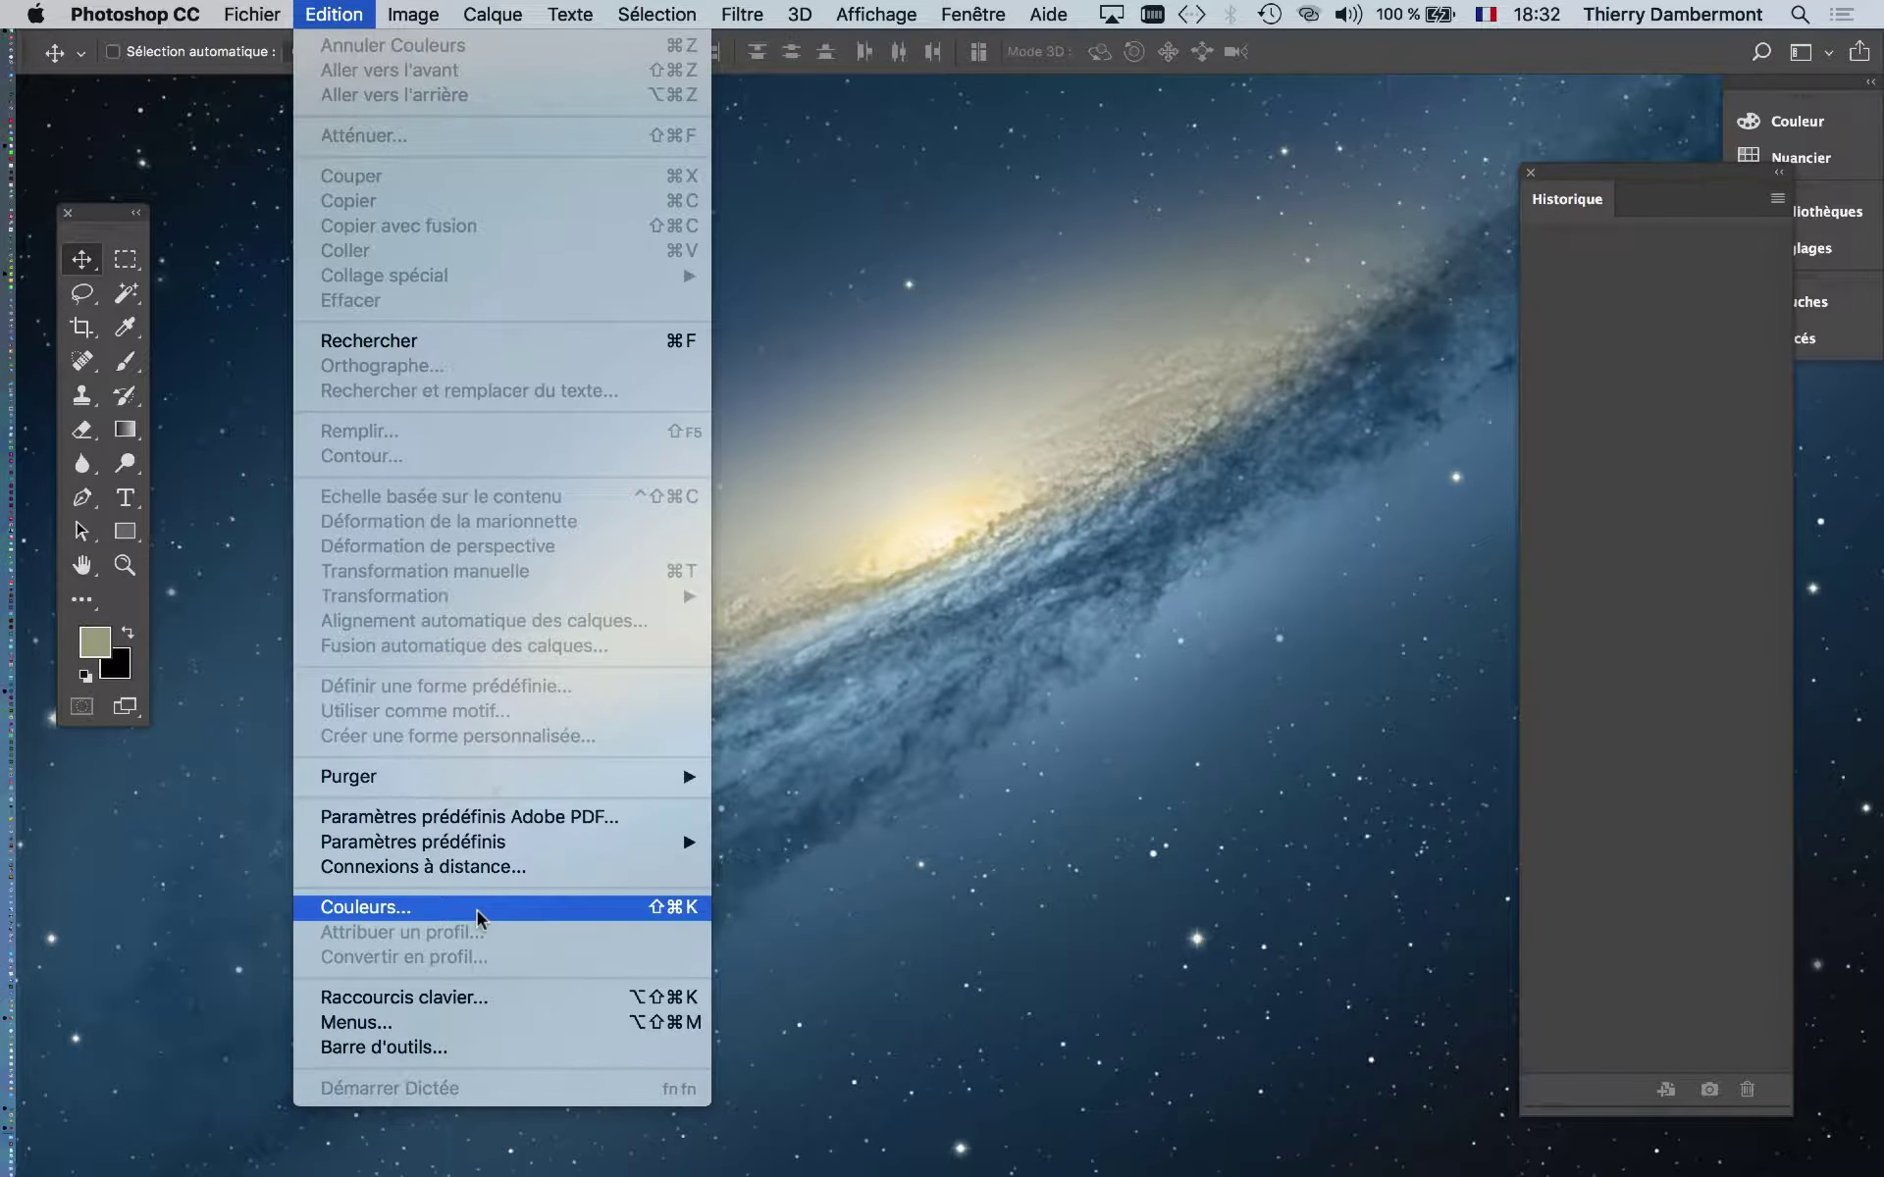
pyautogui.click(481, 917)
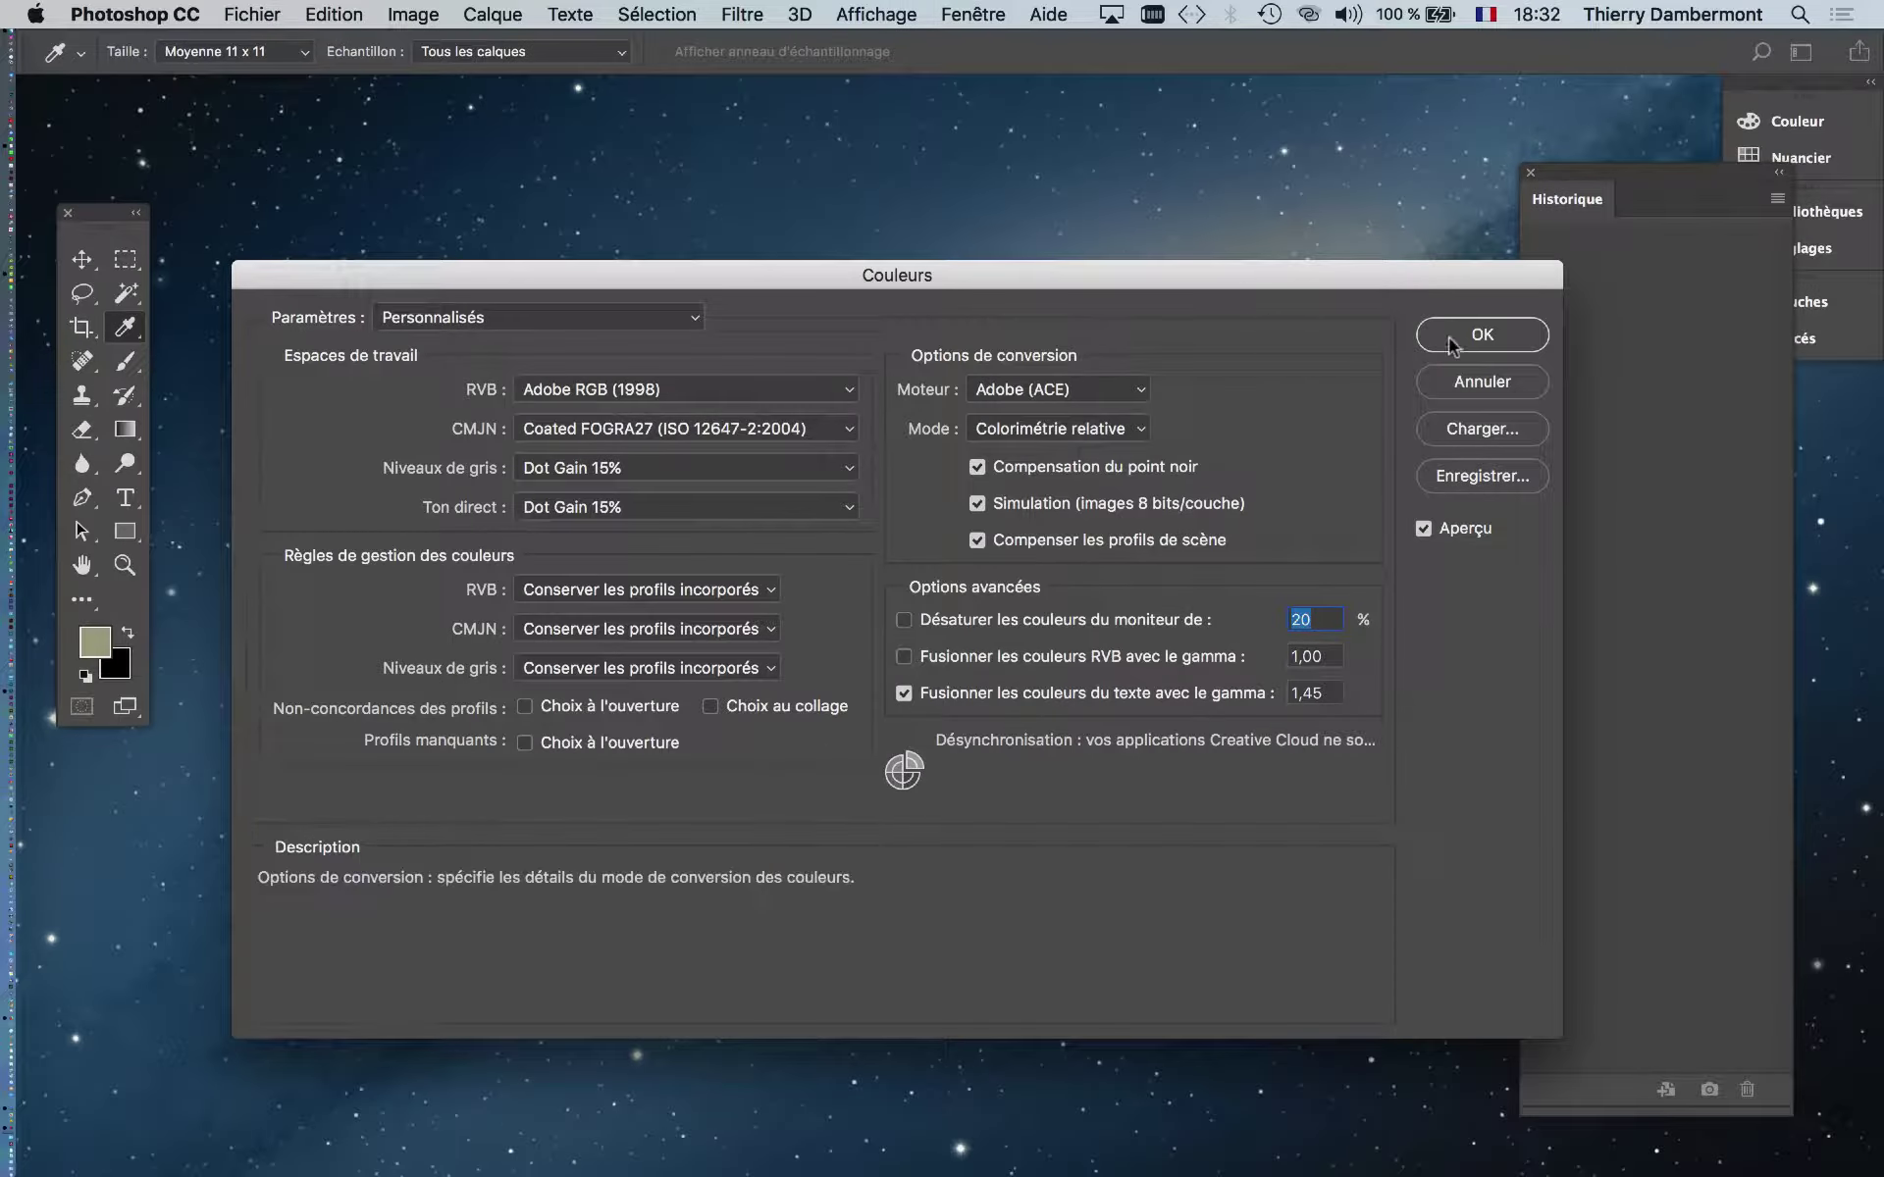
pyautogui.click(1589, 328)
pyautogui.click(252, 13)
# Reopen savannaherbi.jpg with Fichier > Ouvrir
pyautogui.click(263, 74)
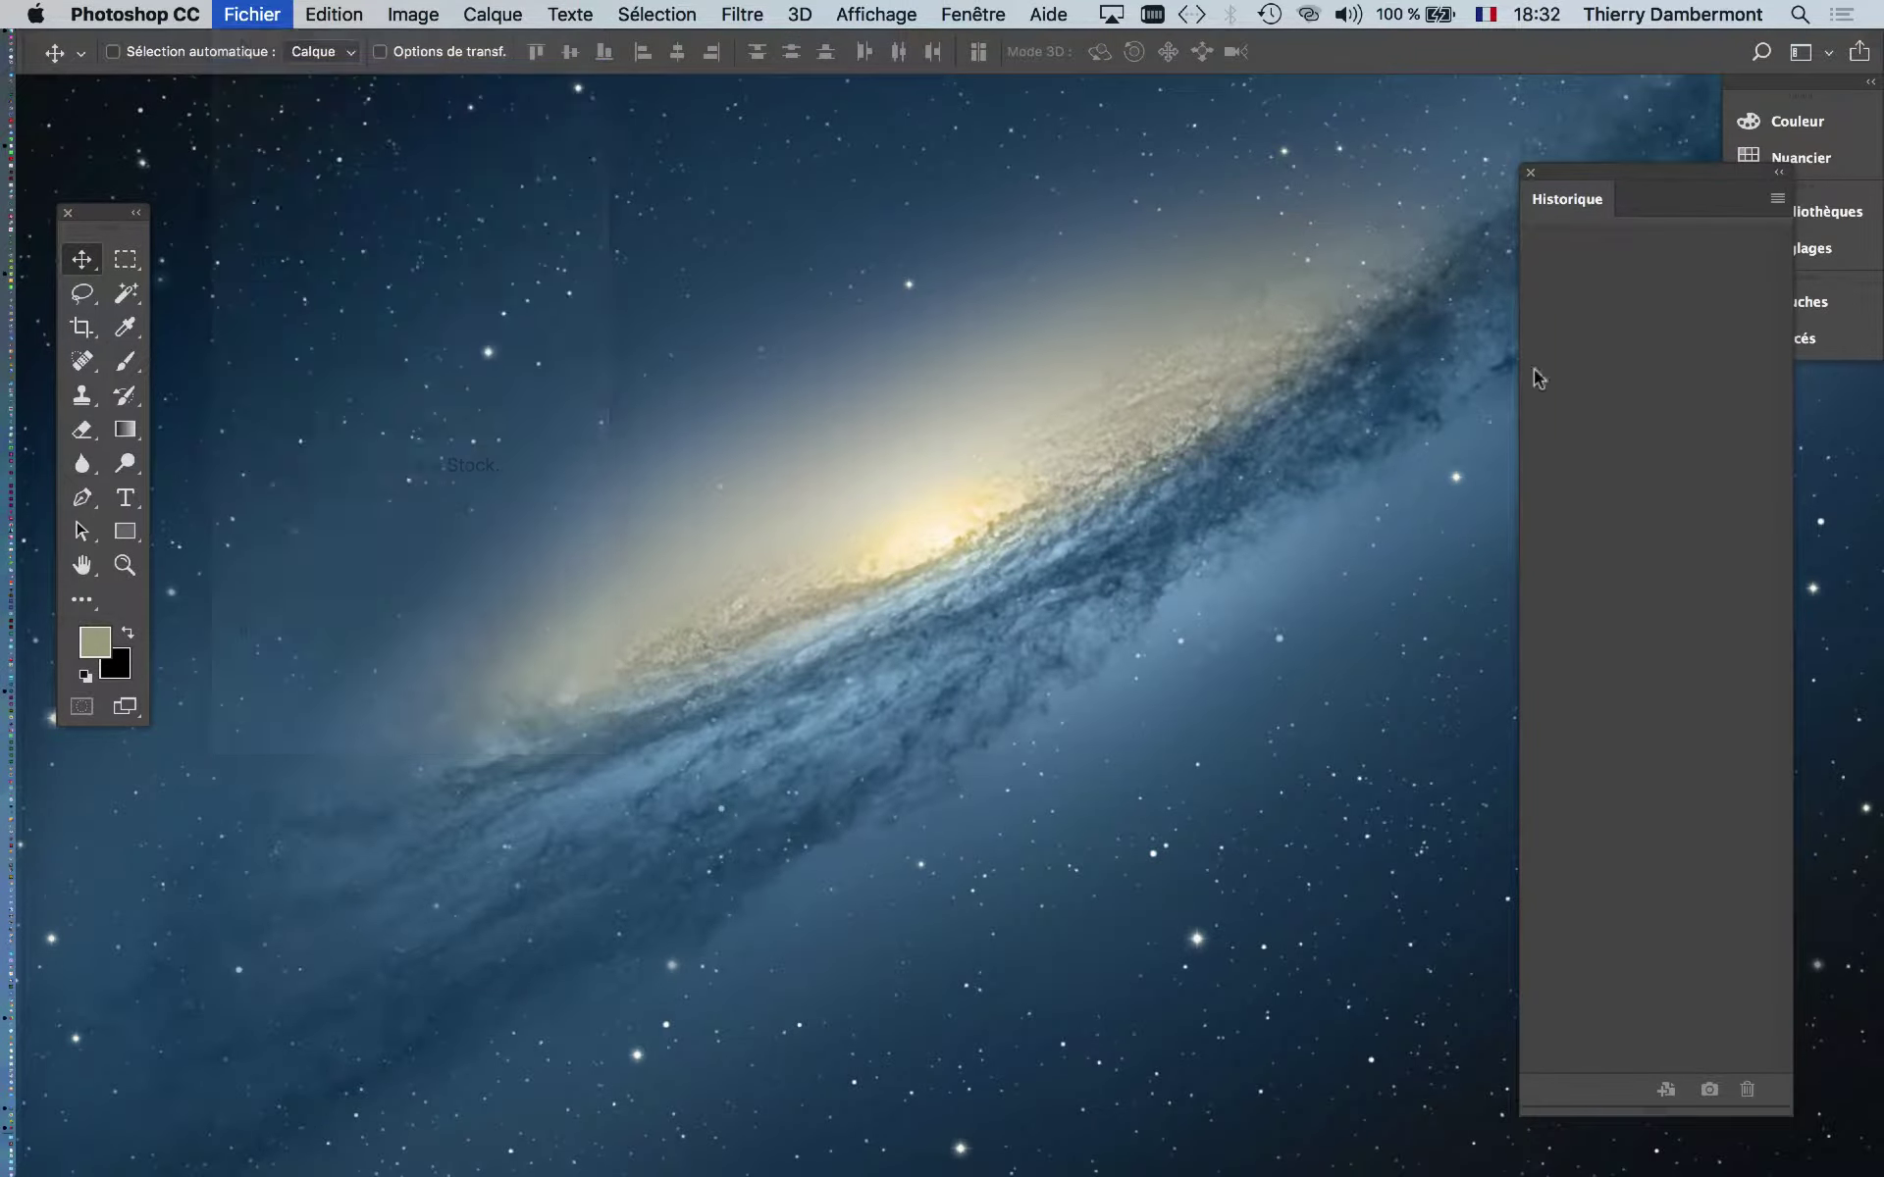
pyautogui.click(1491, 241)
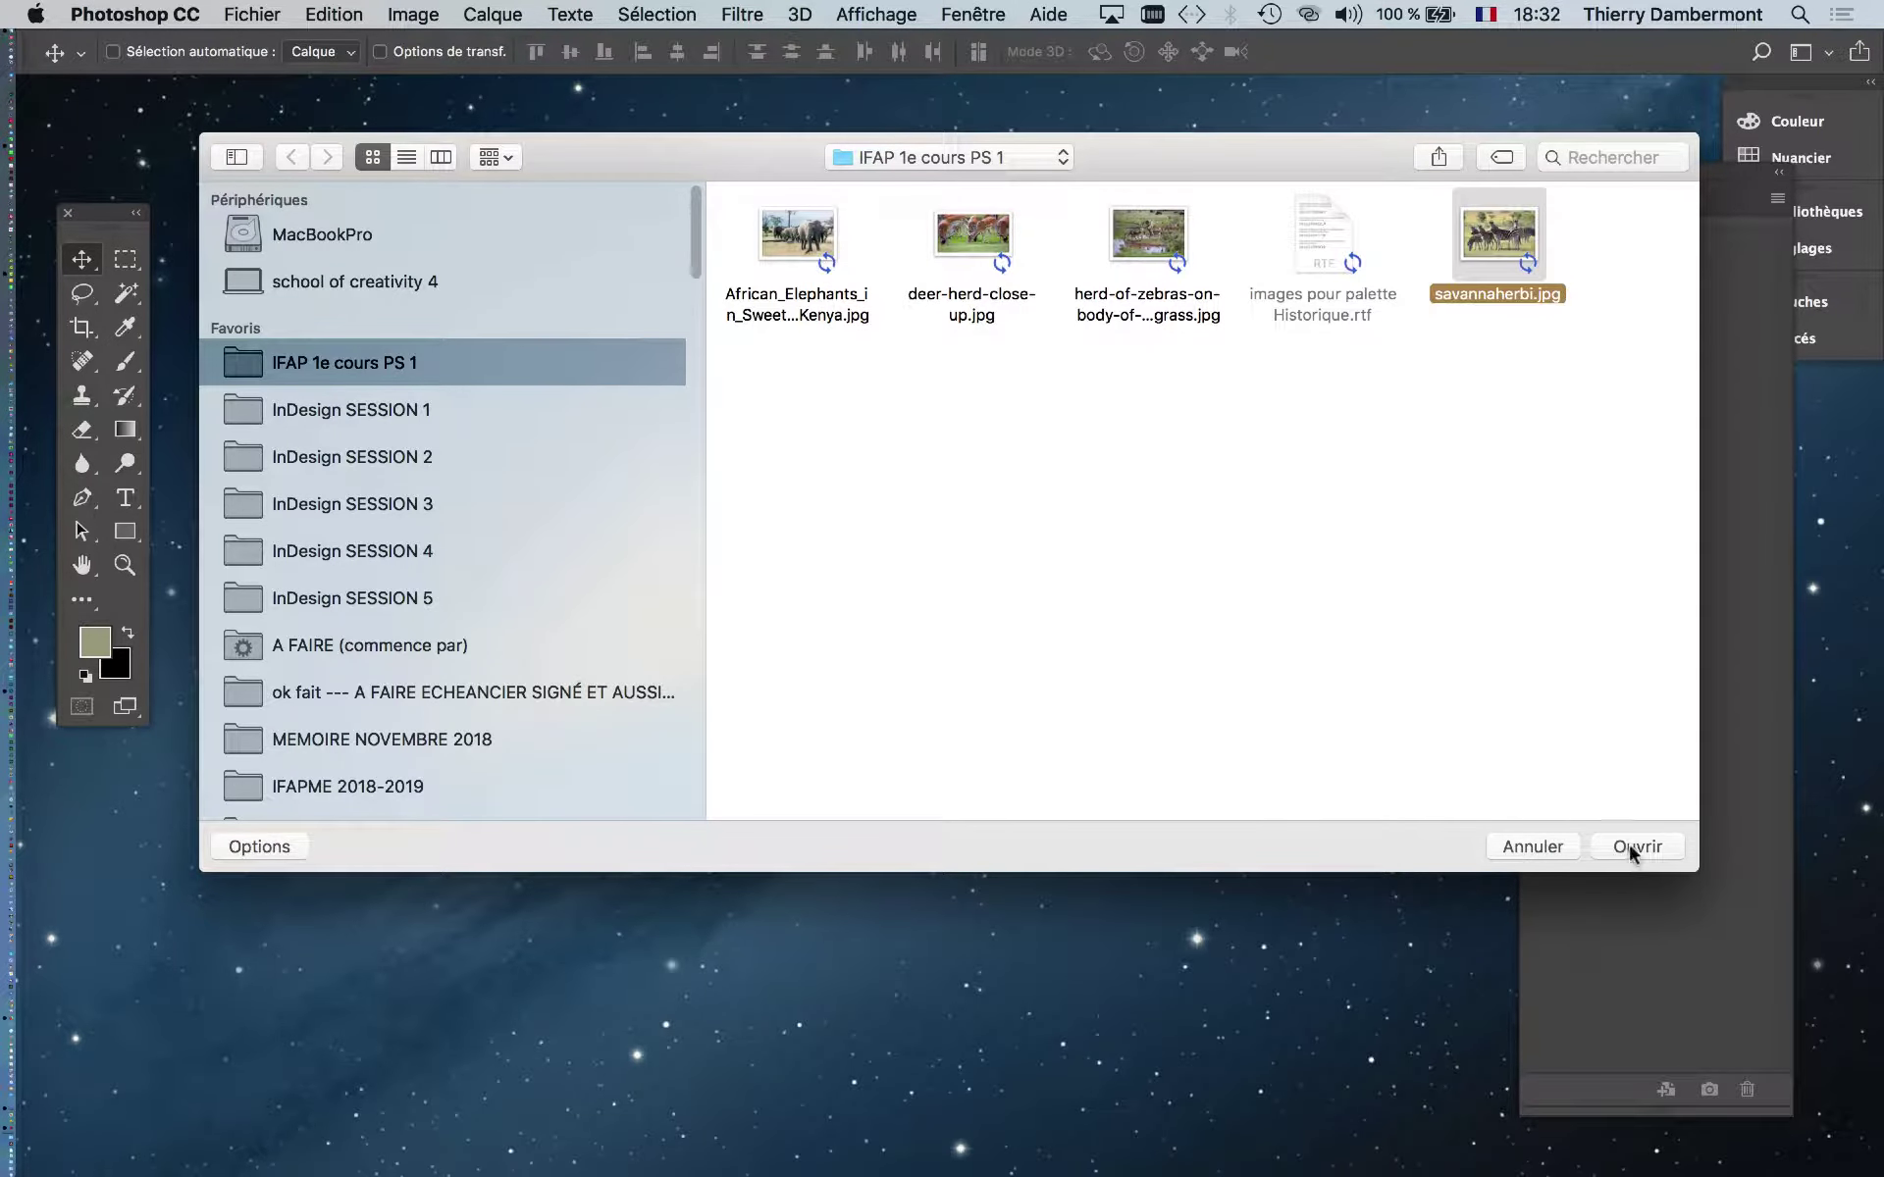
pyautogui.click(1679, 842)
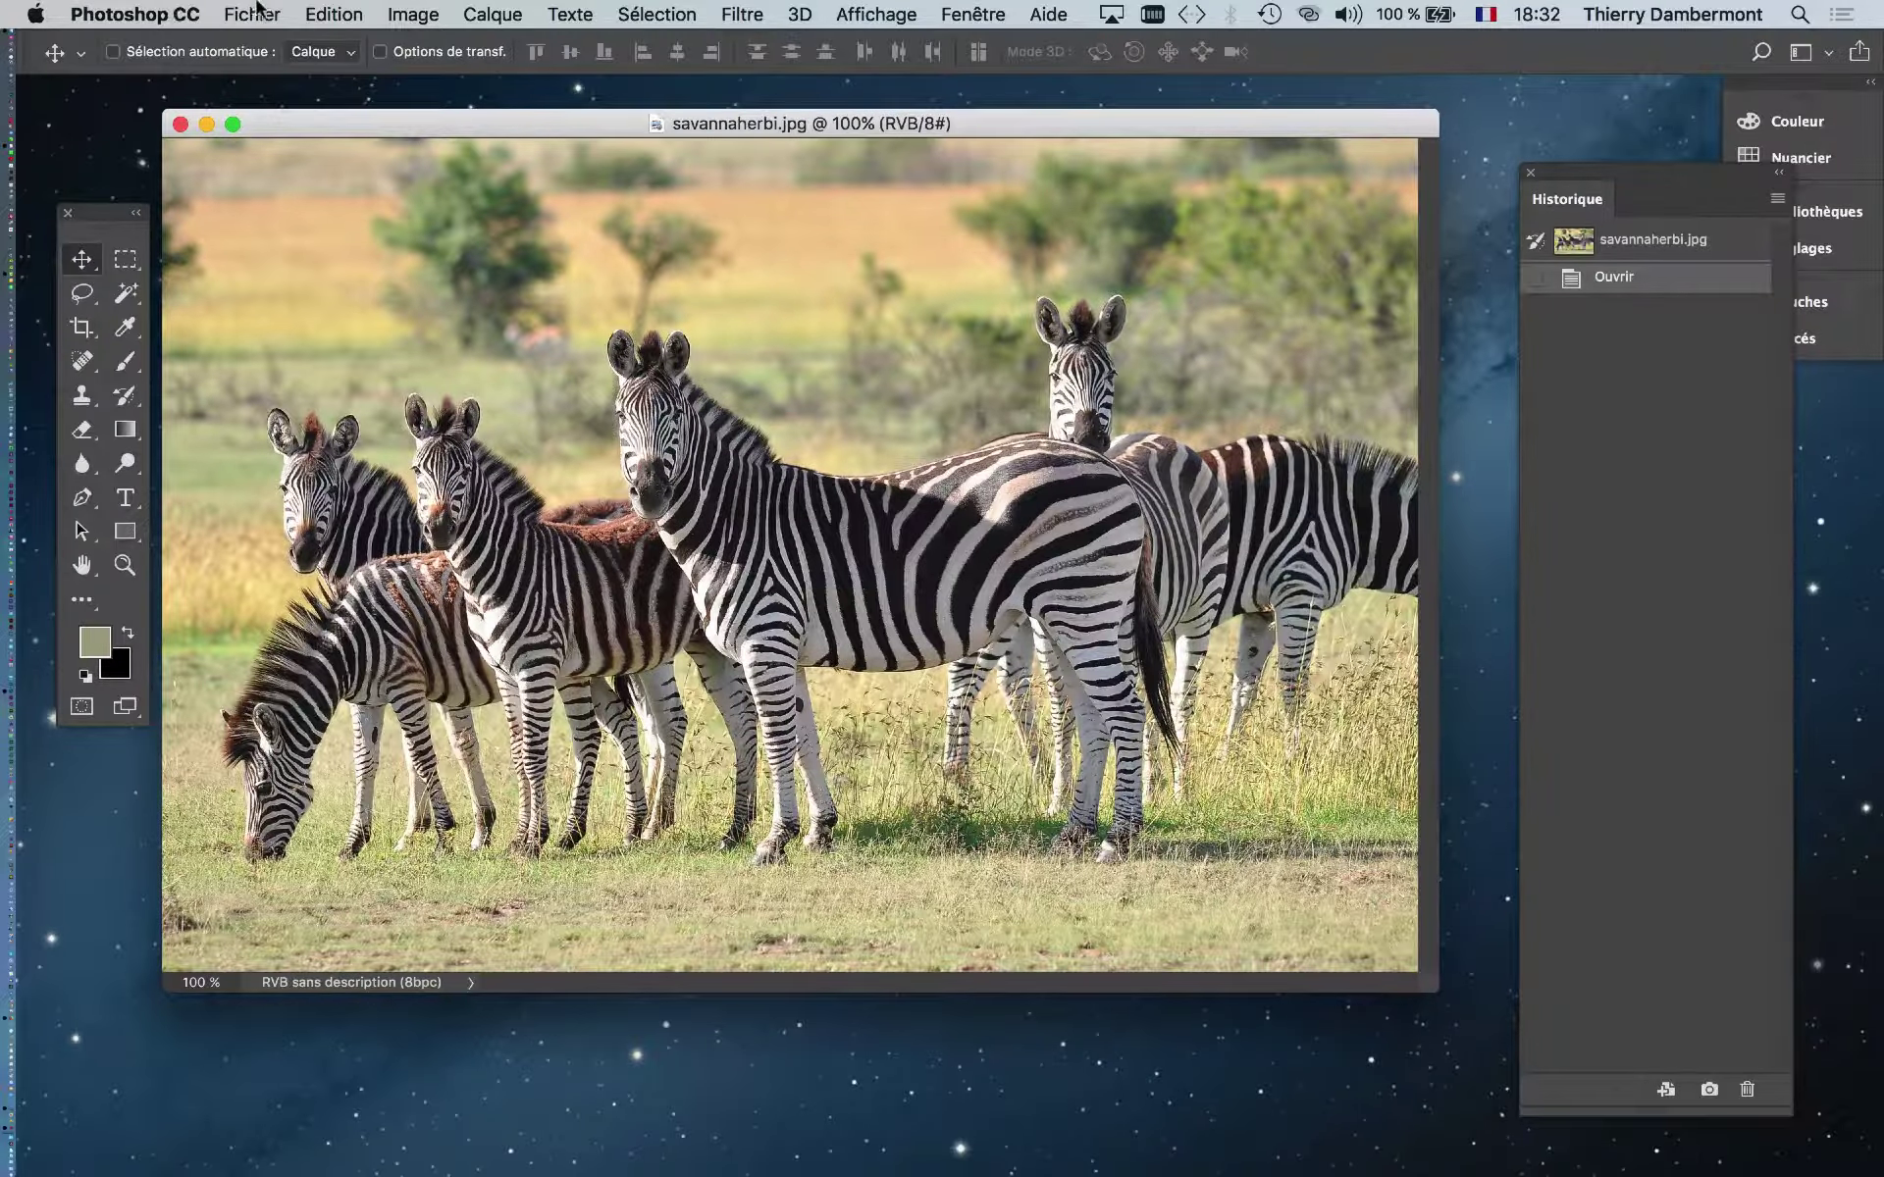
pyautogui.click(330, 11)
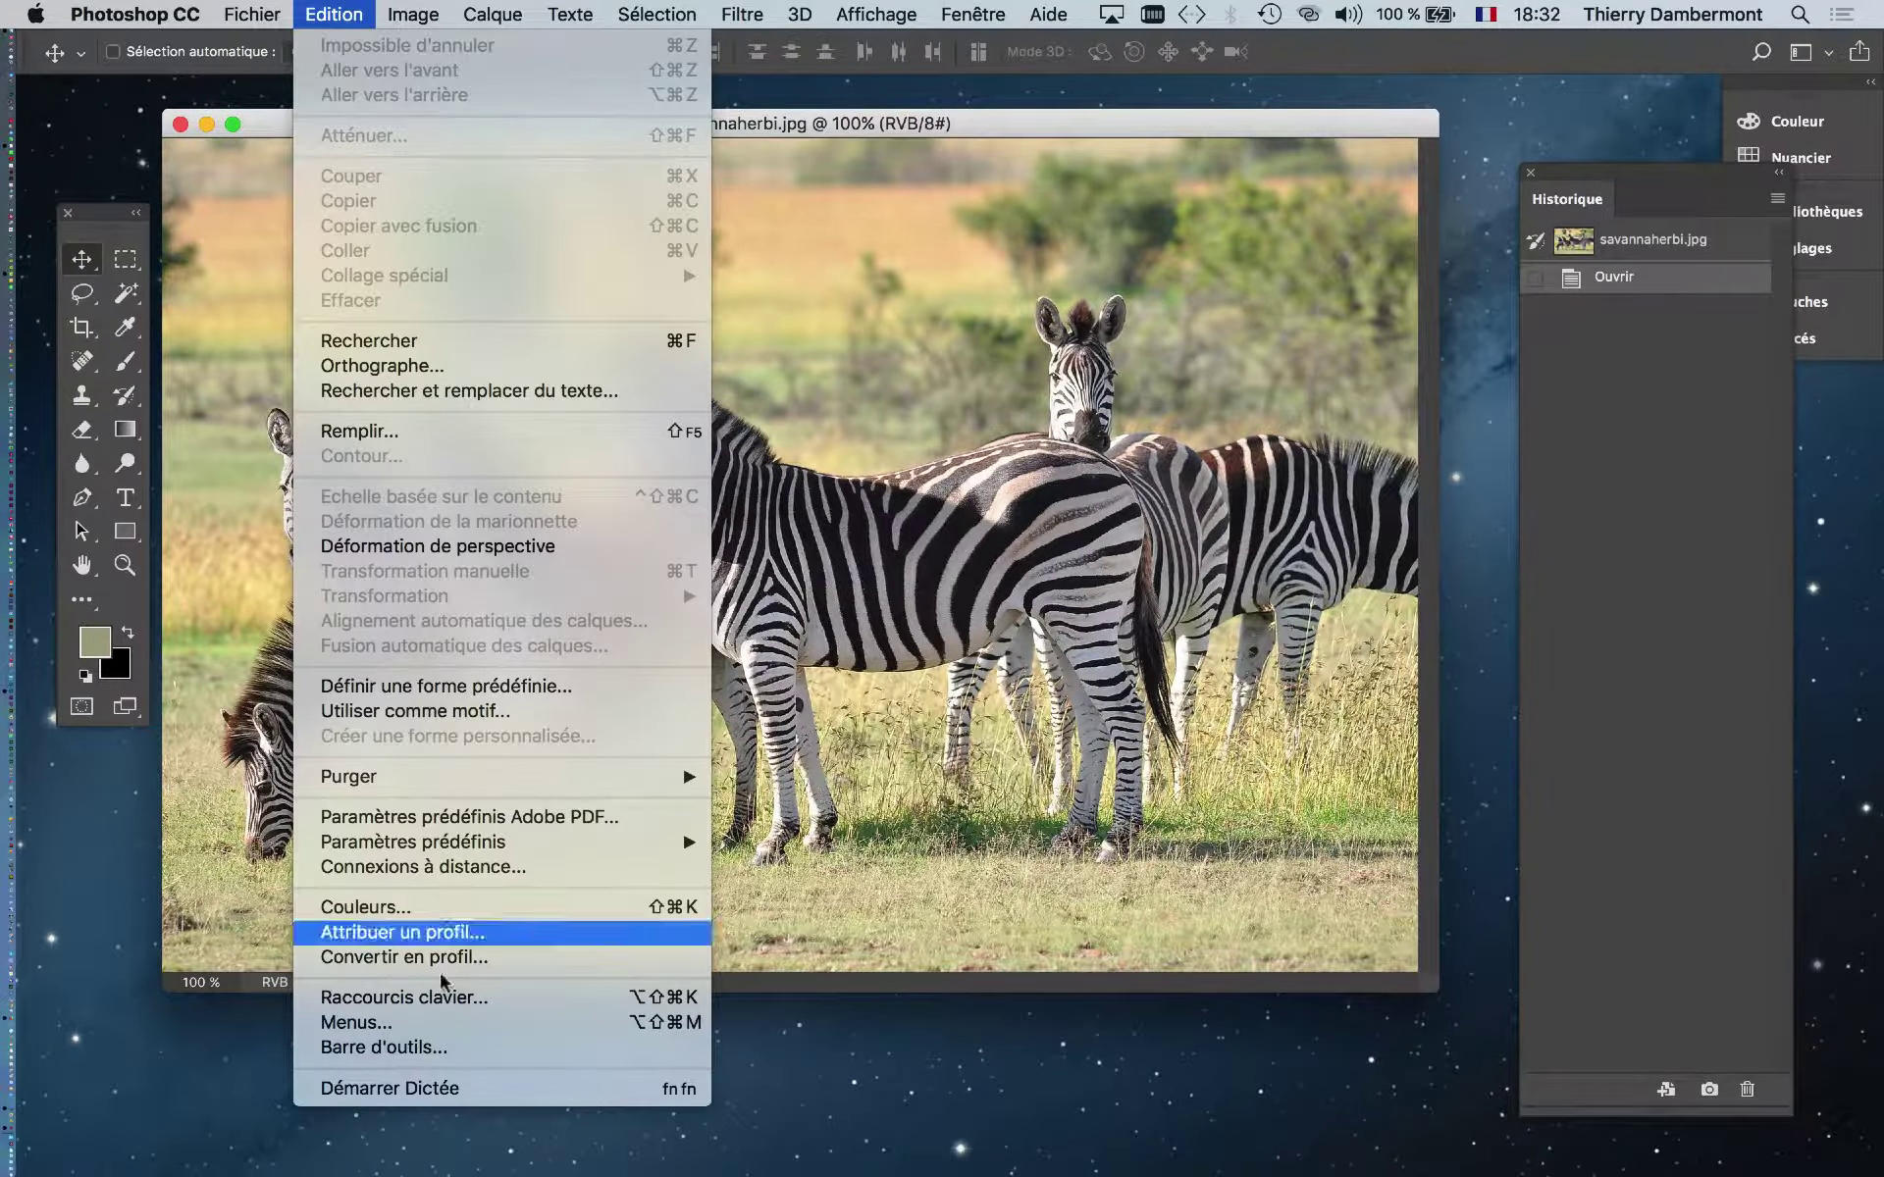
# In Attribuer un profil, compare the photo unmanaged (Ne pas gérer) against the sRGB IEC61966-2.1 preview
pyautogui.click(402, 932)
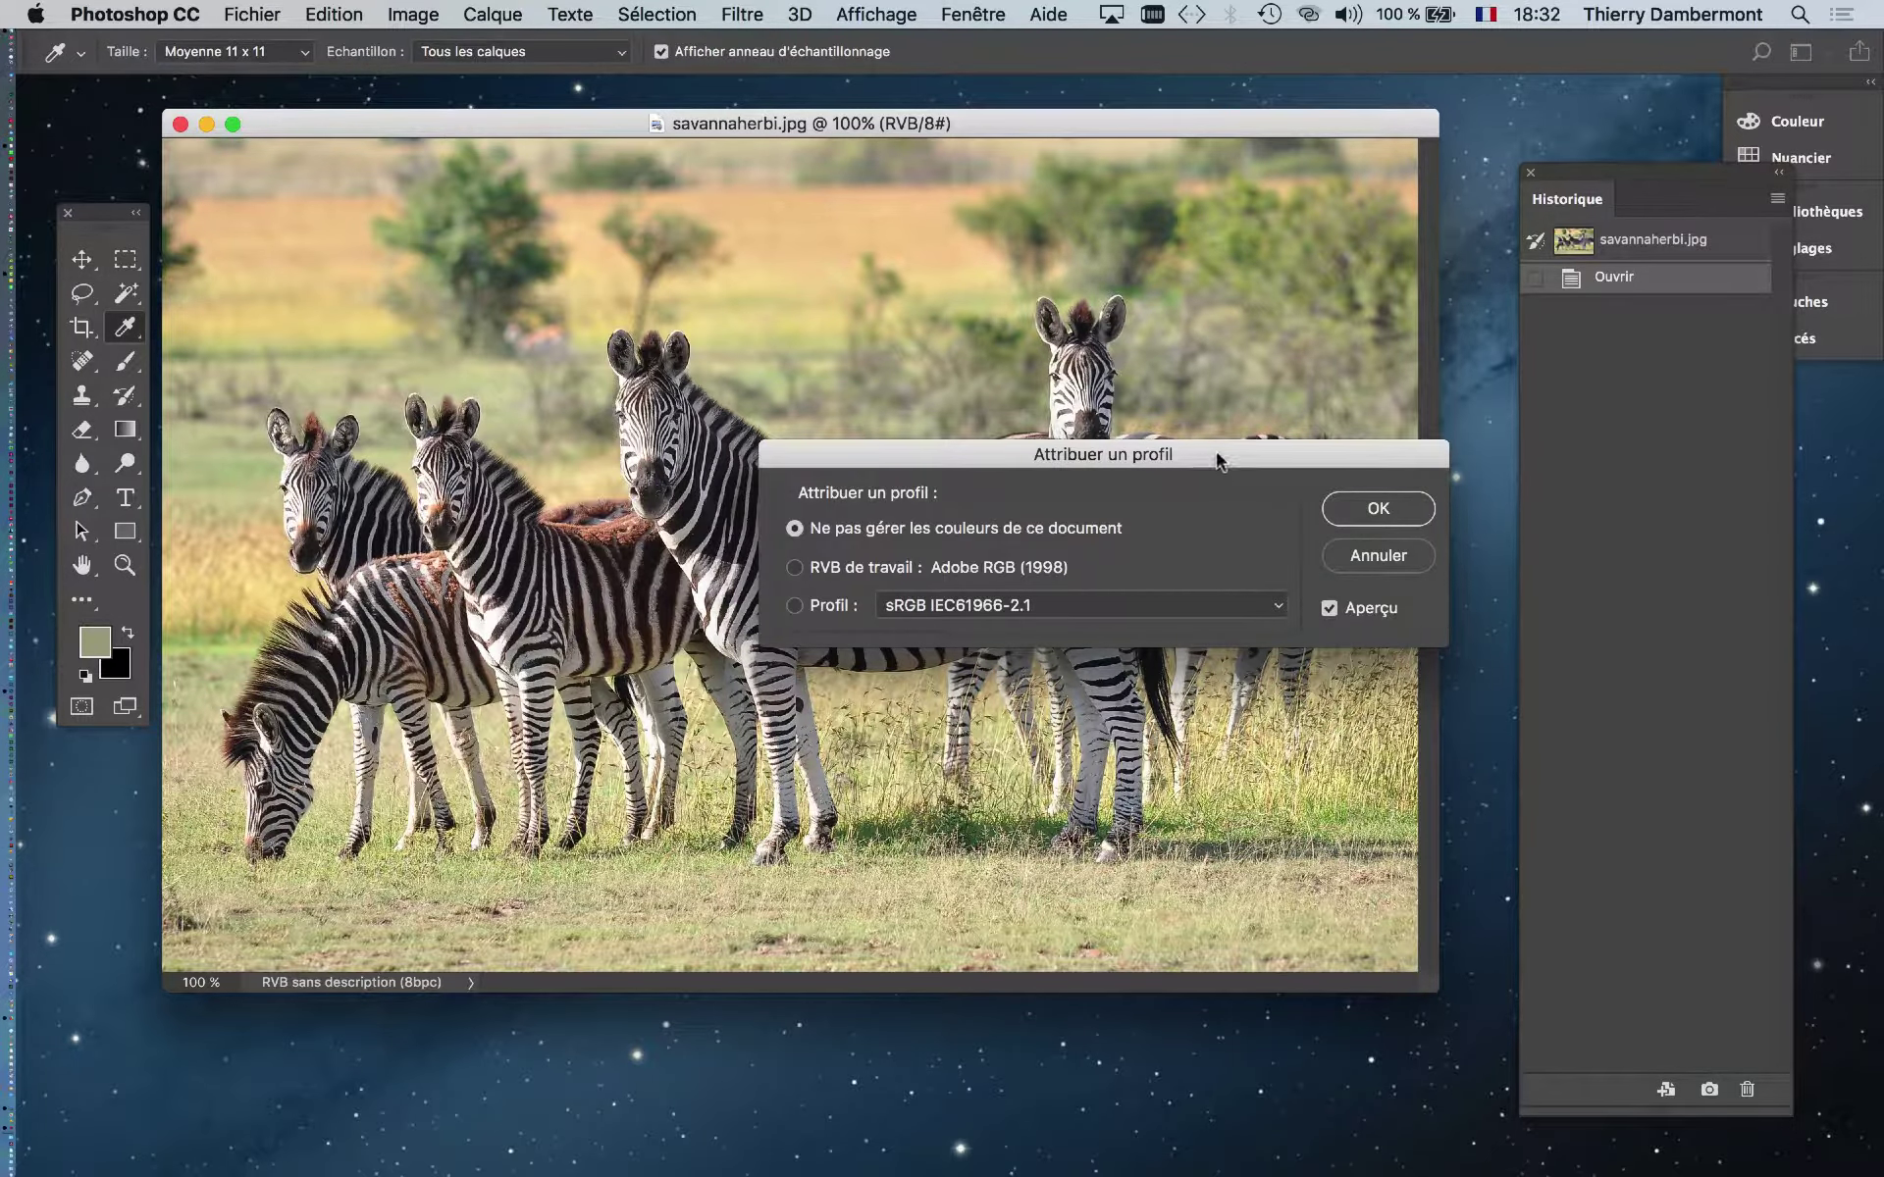
pyautogui.click(1202, 647)
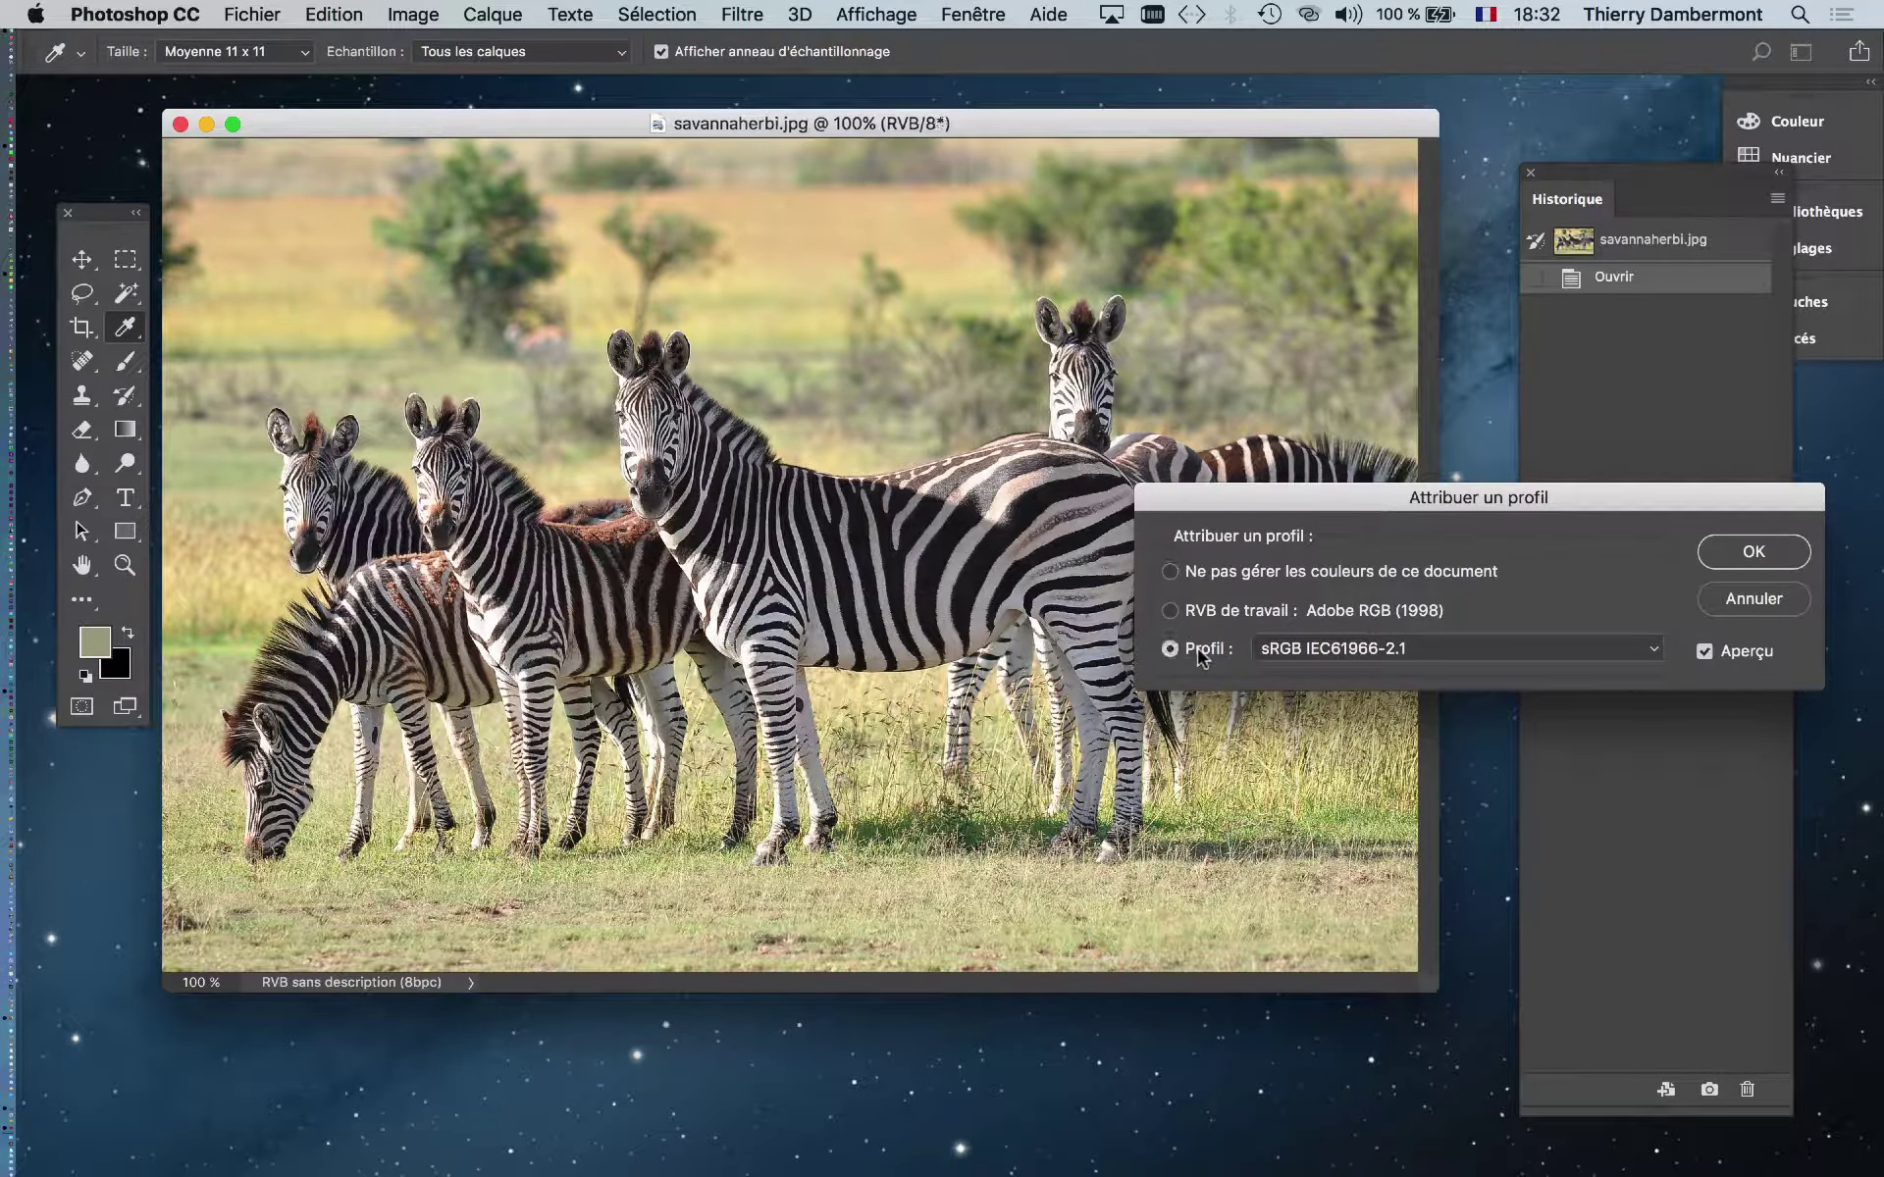
pyautogui.click(1185, 572)
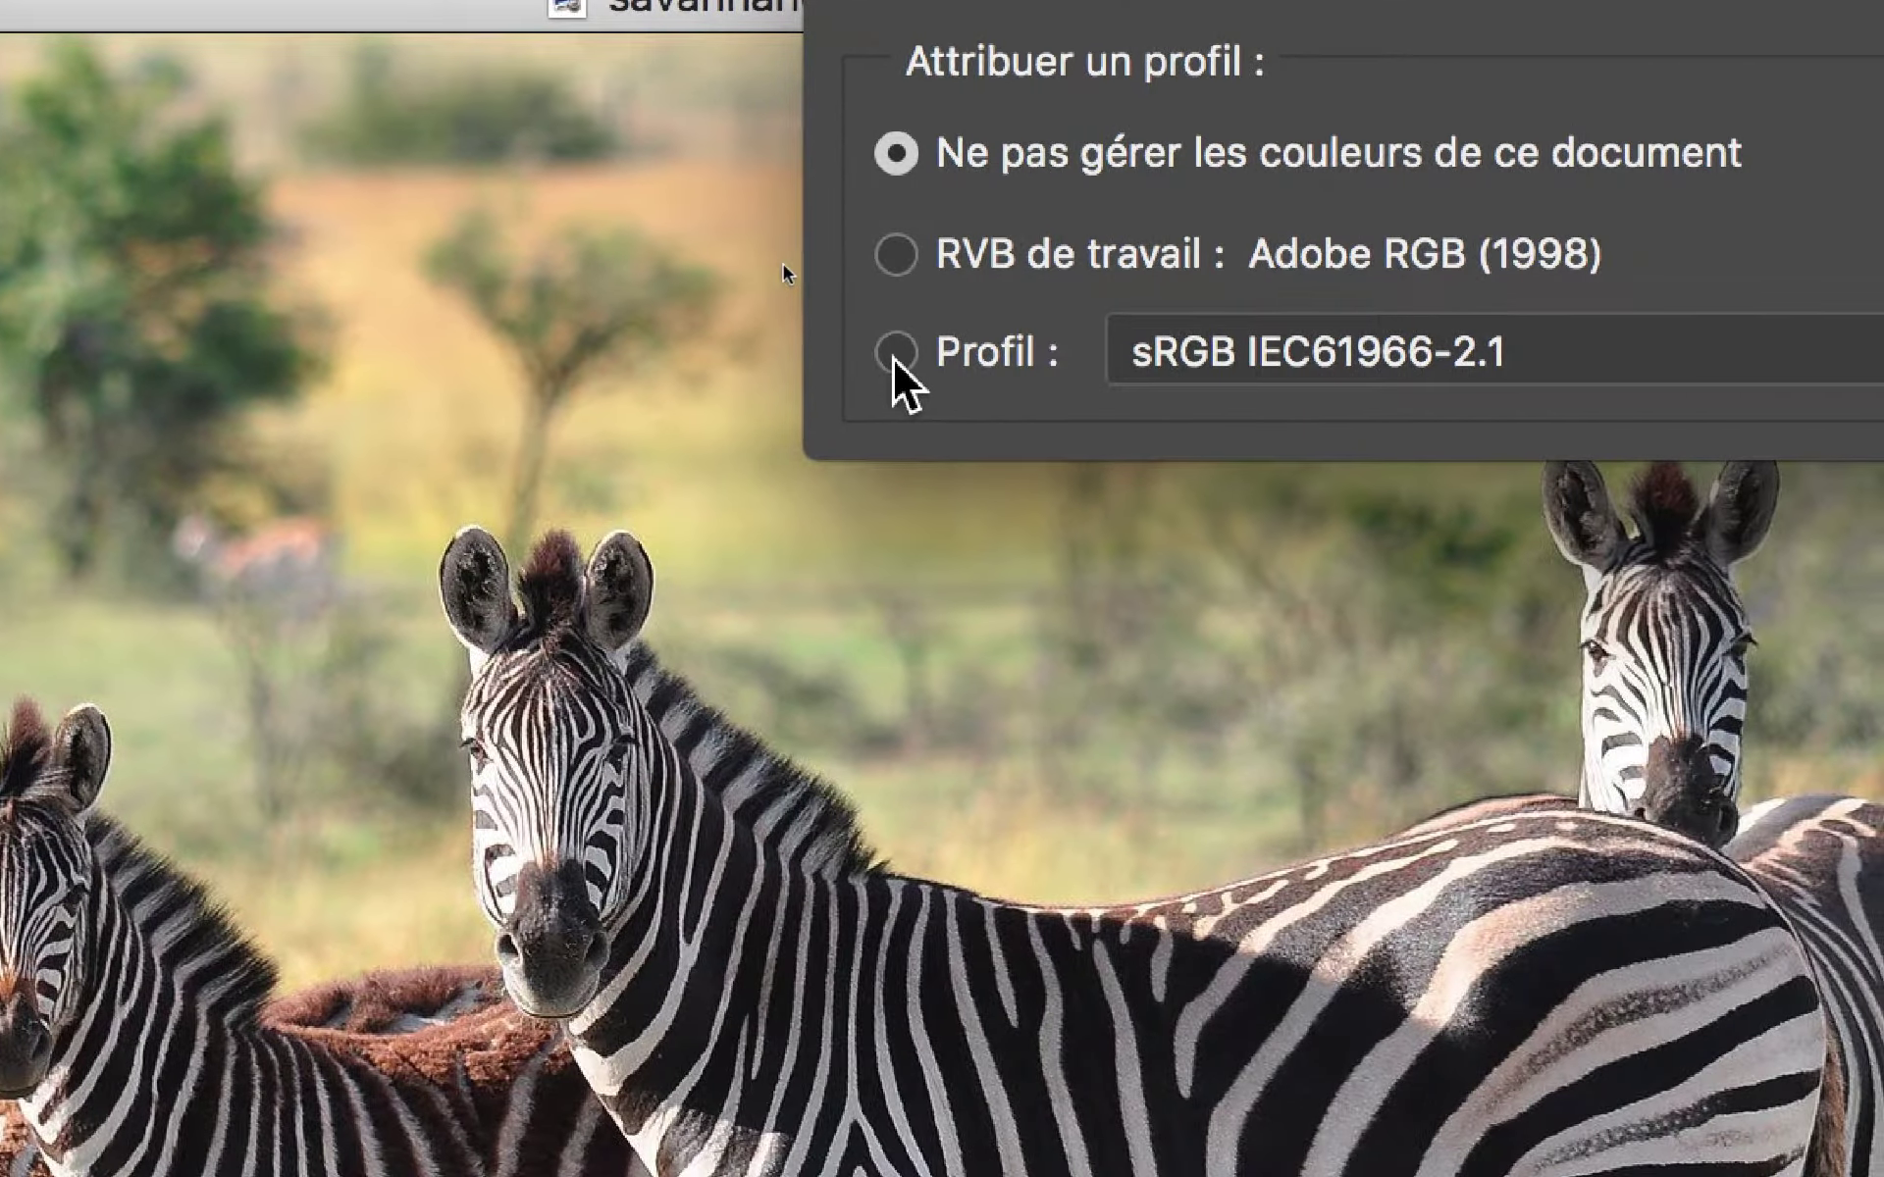
pyautogui.click(894, 354)
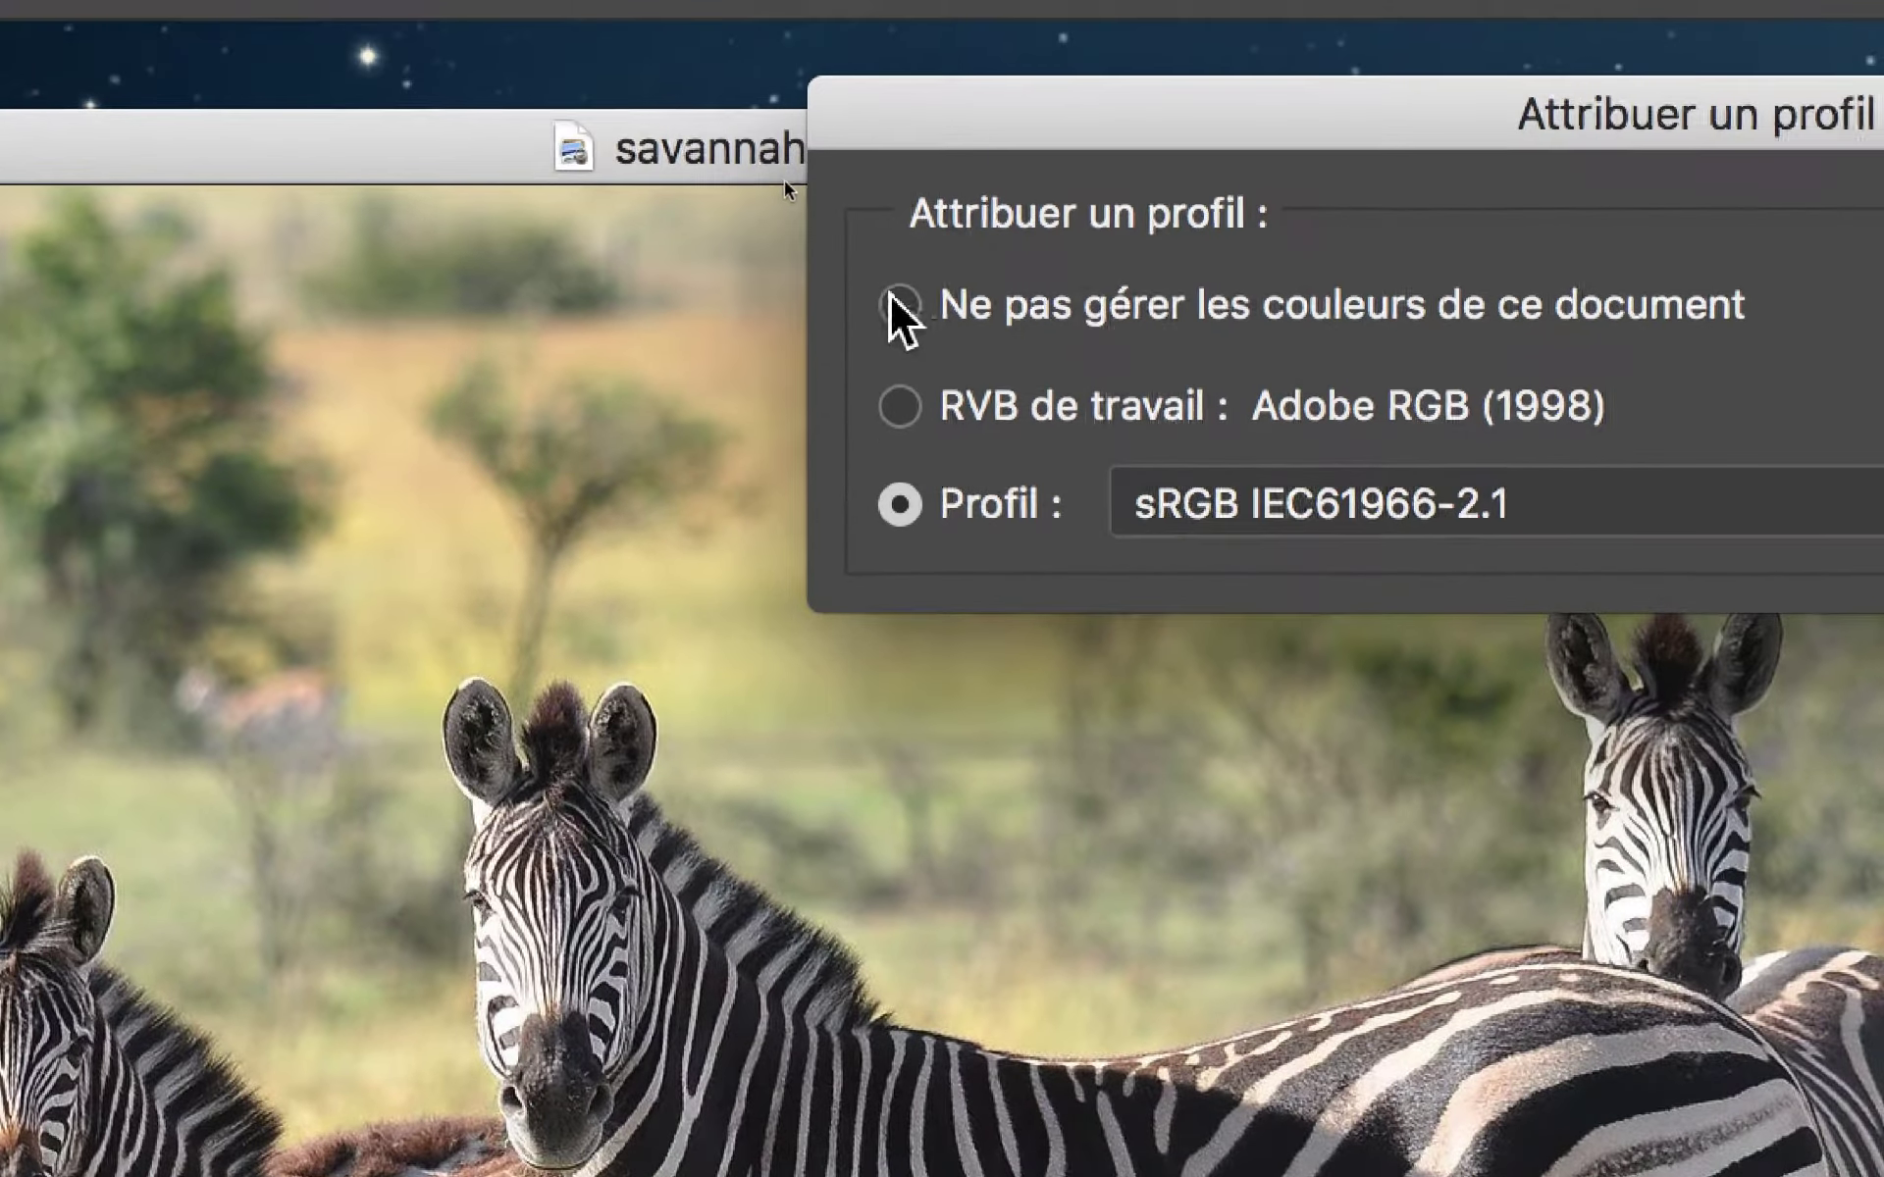
pyautogui.click(896, 304)
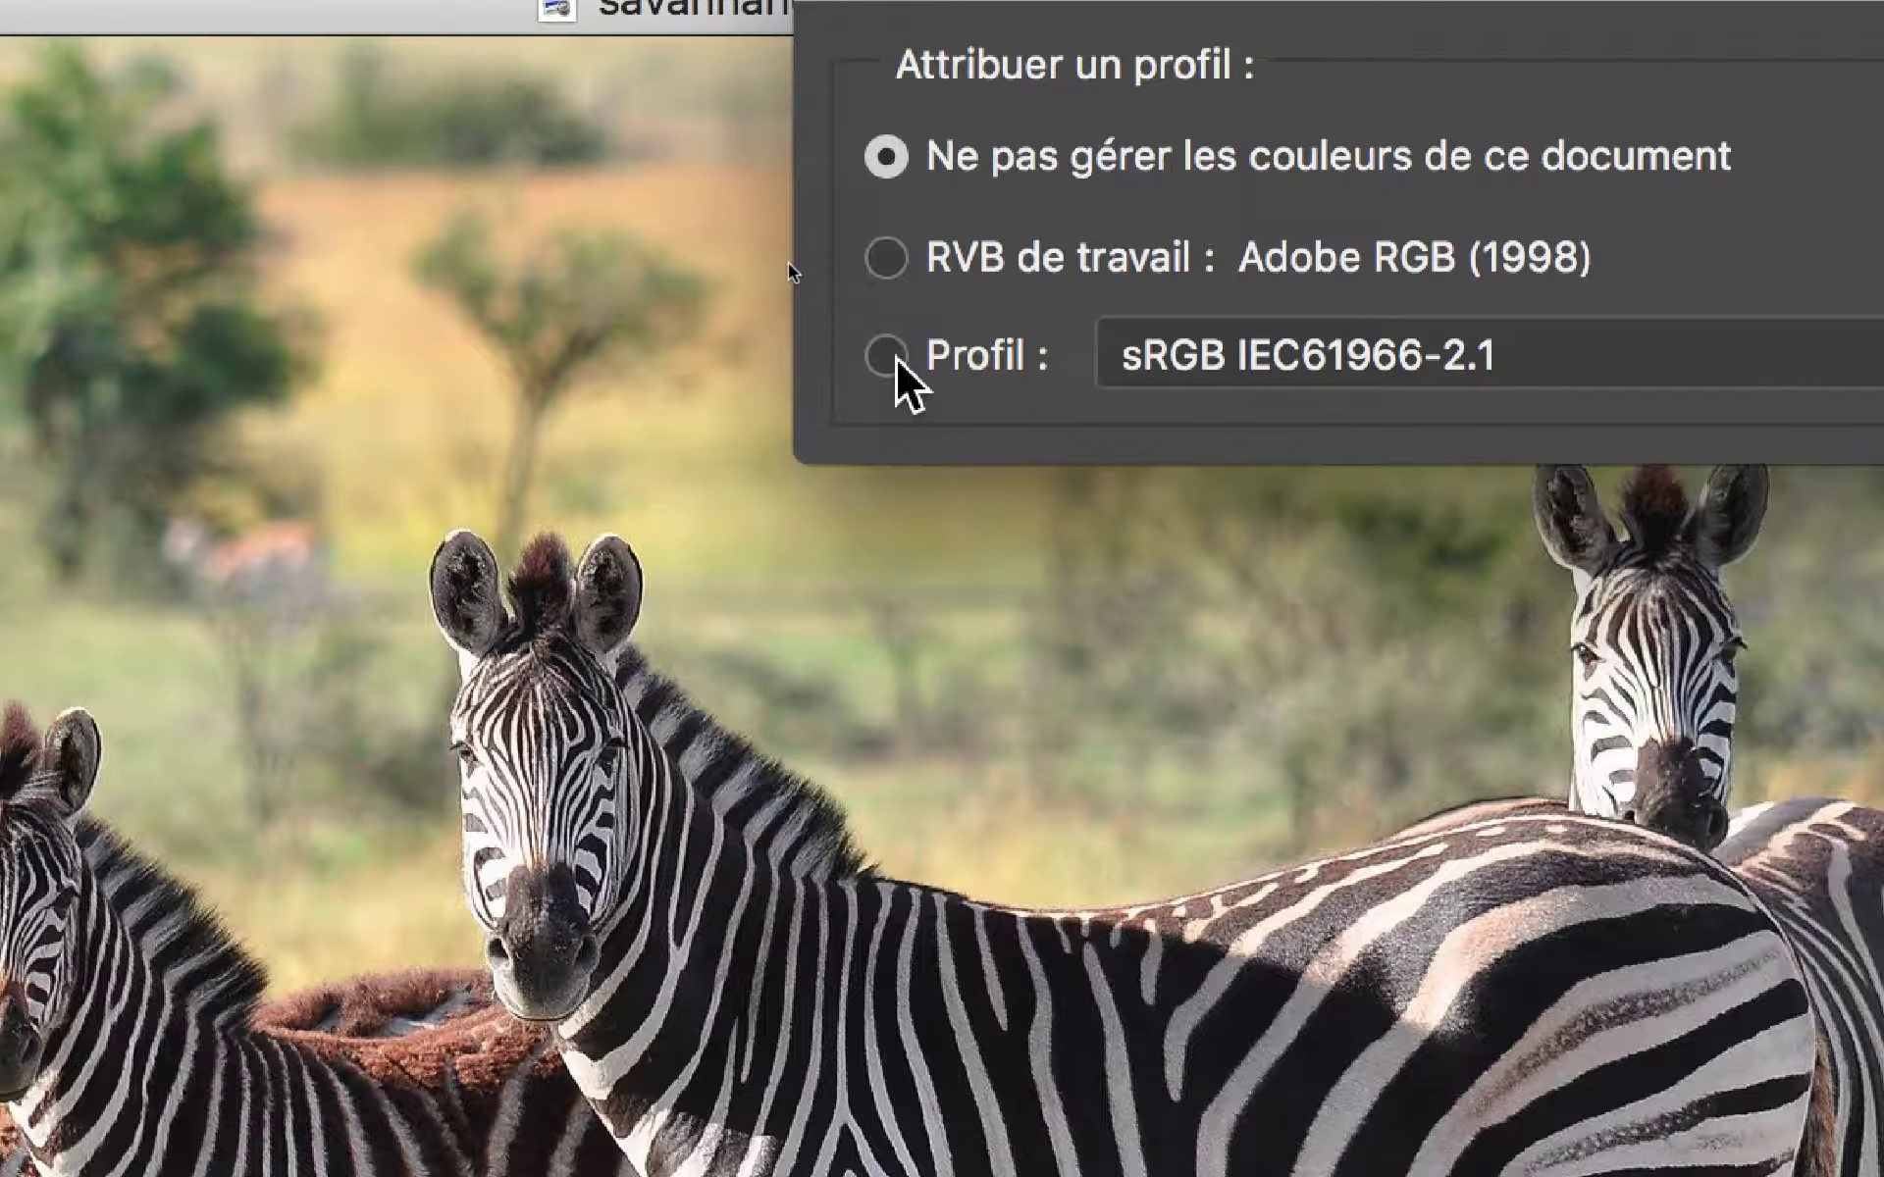
pyautogui.click(888, 358)
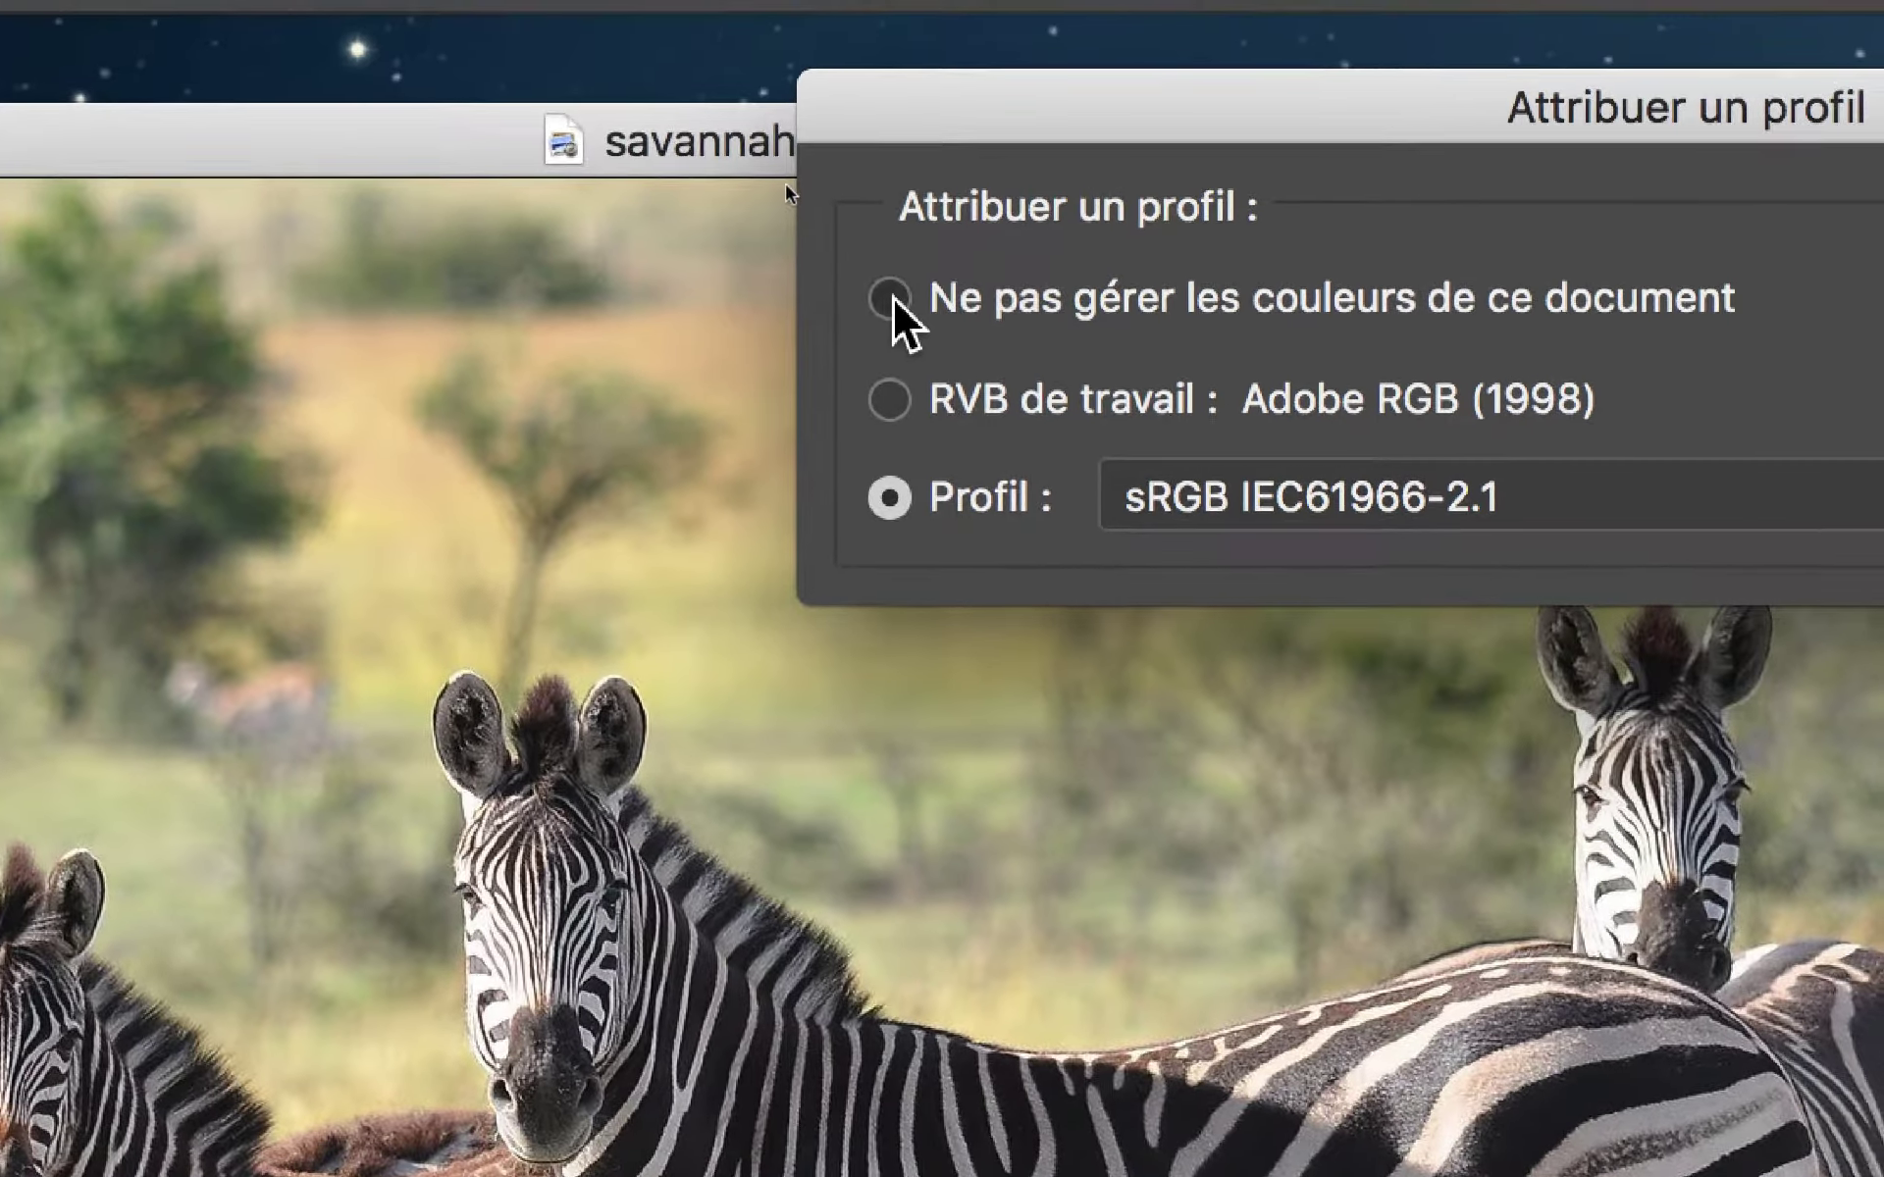
pyautogui.click(895, 302)
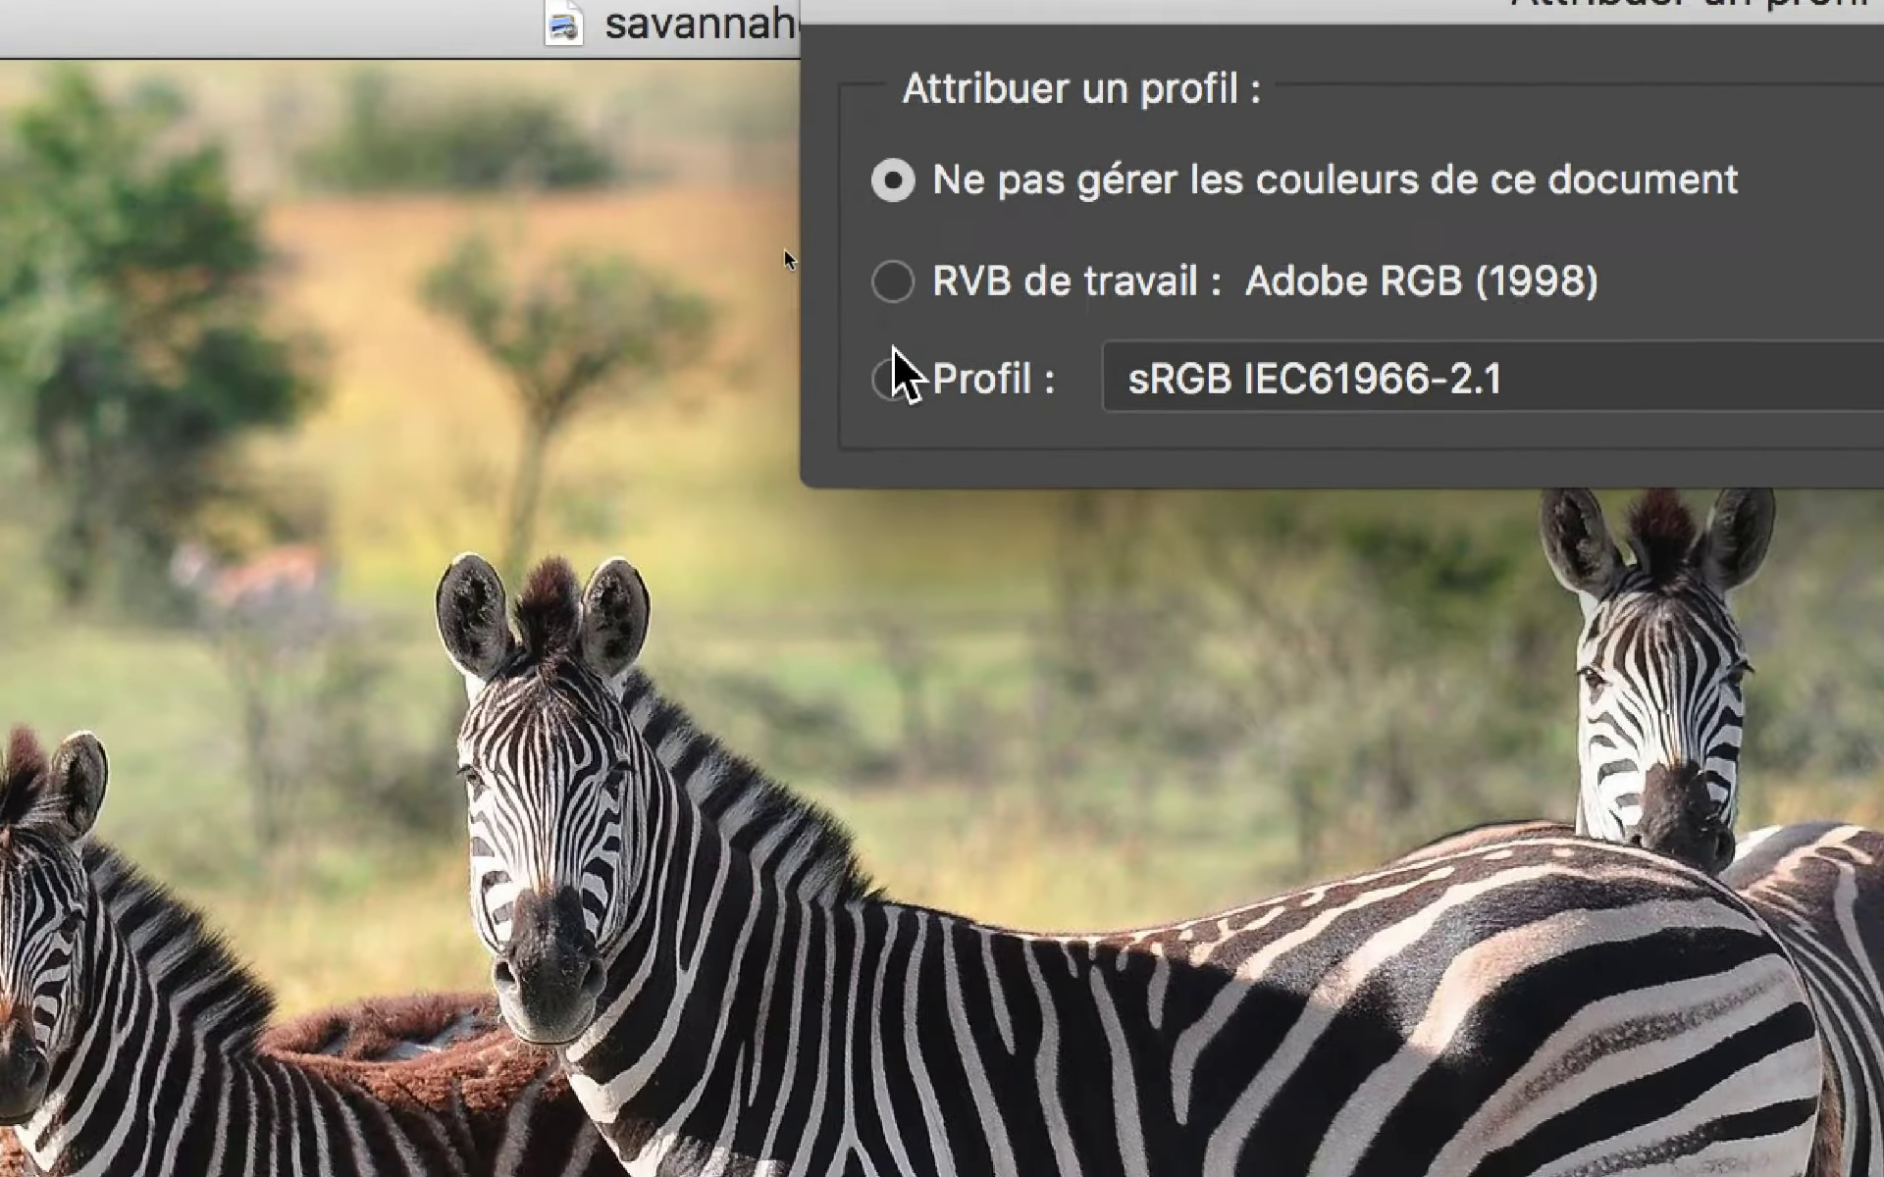
pyautogui.click(892, 501)
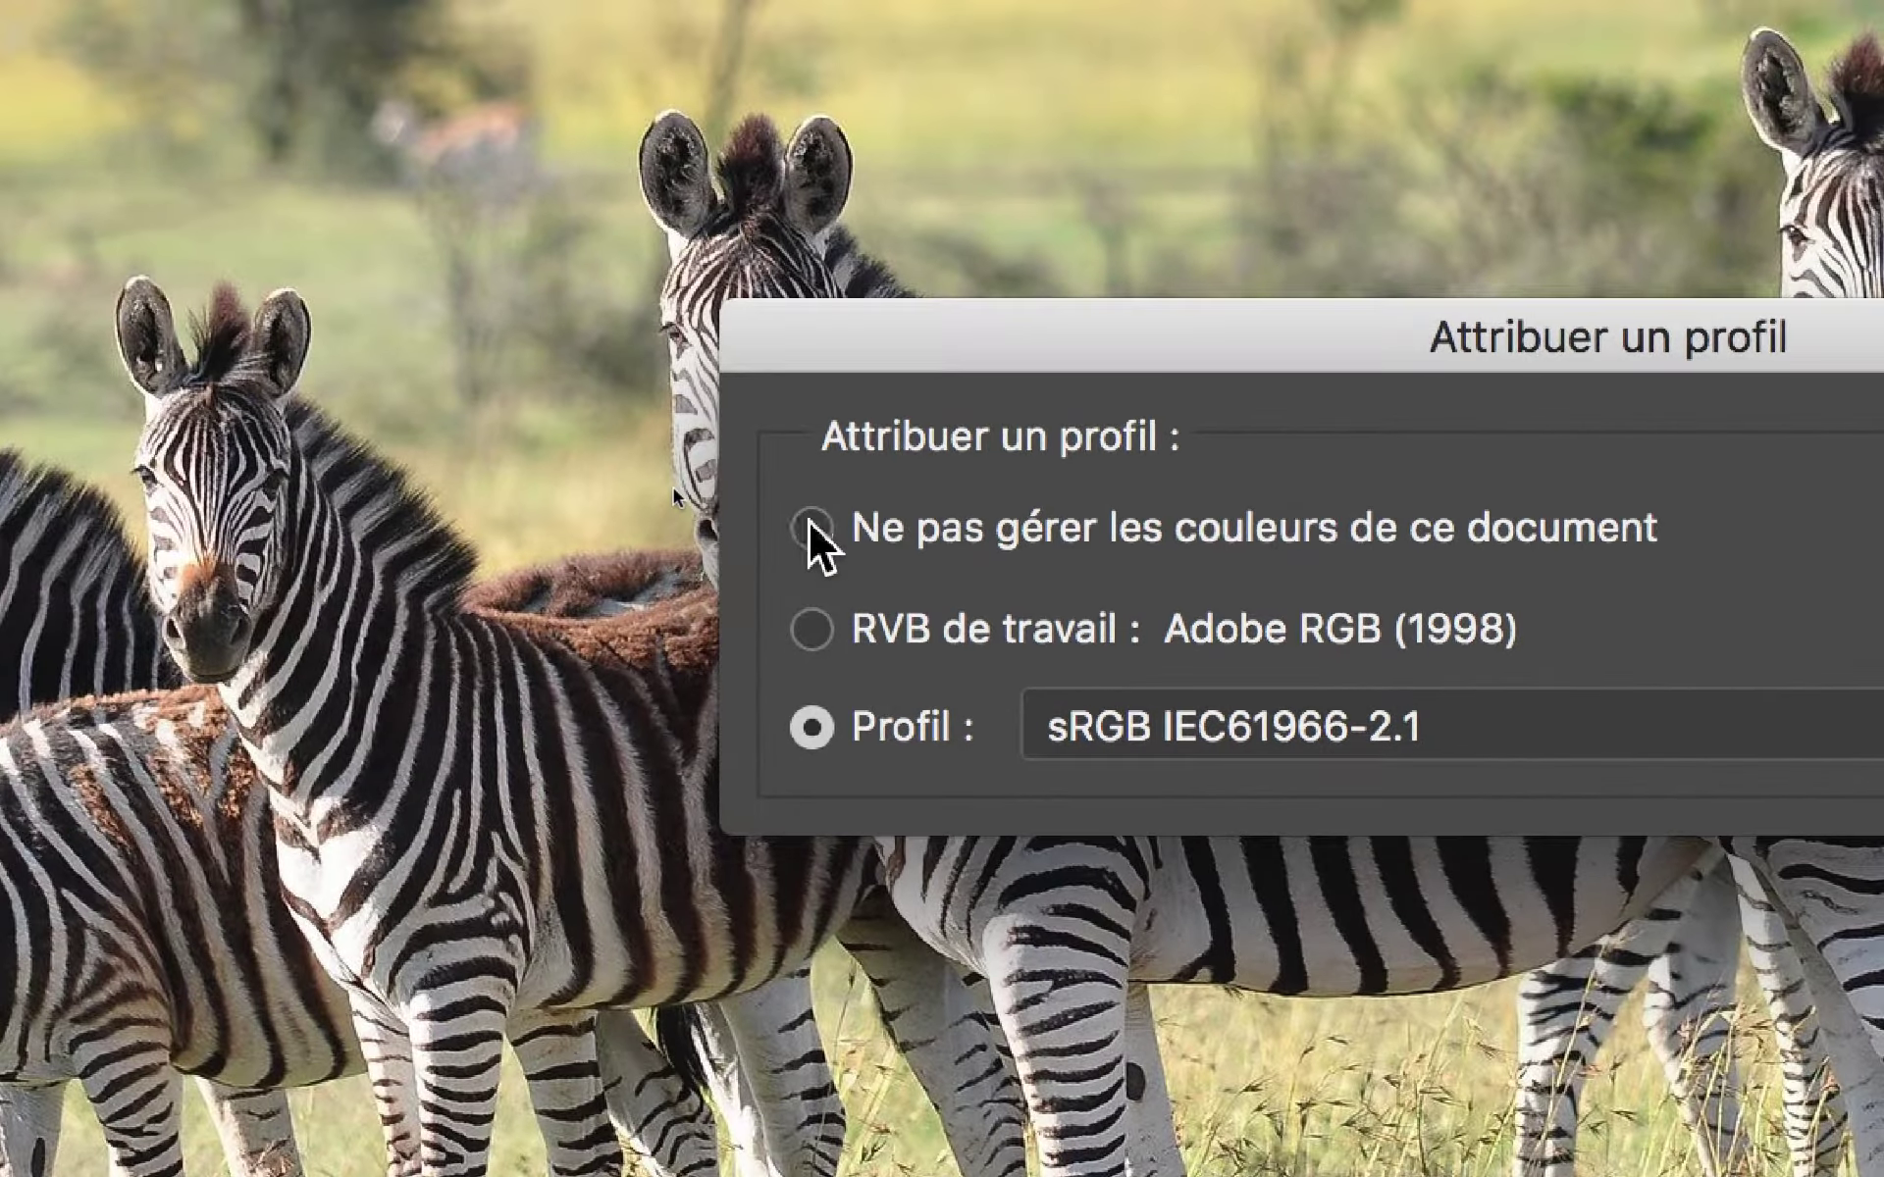
pyautogui.click(786, 383)
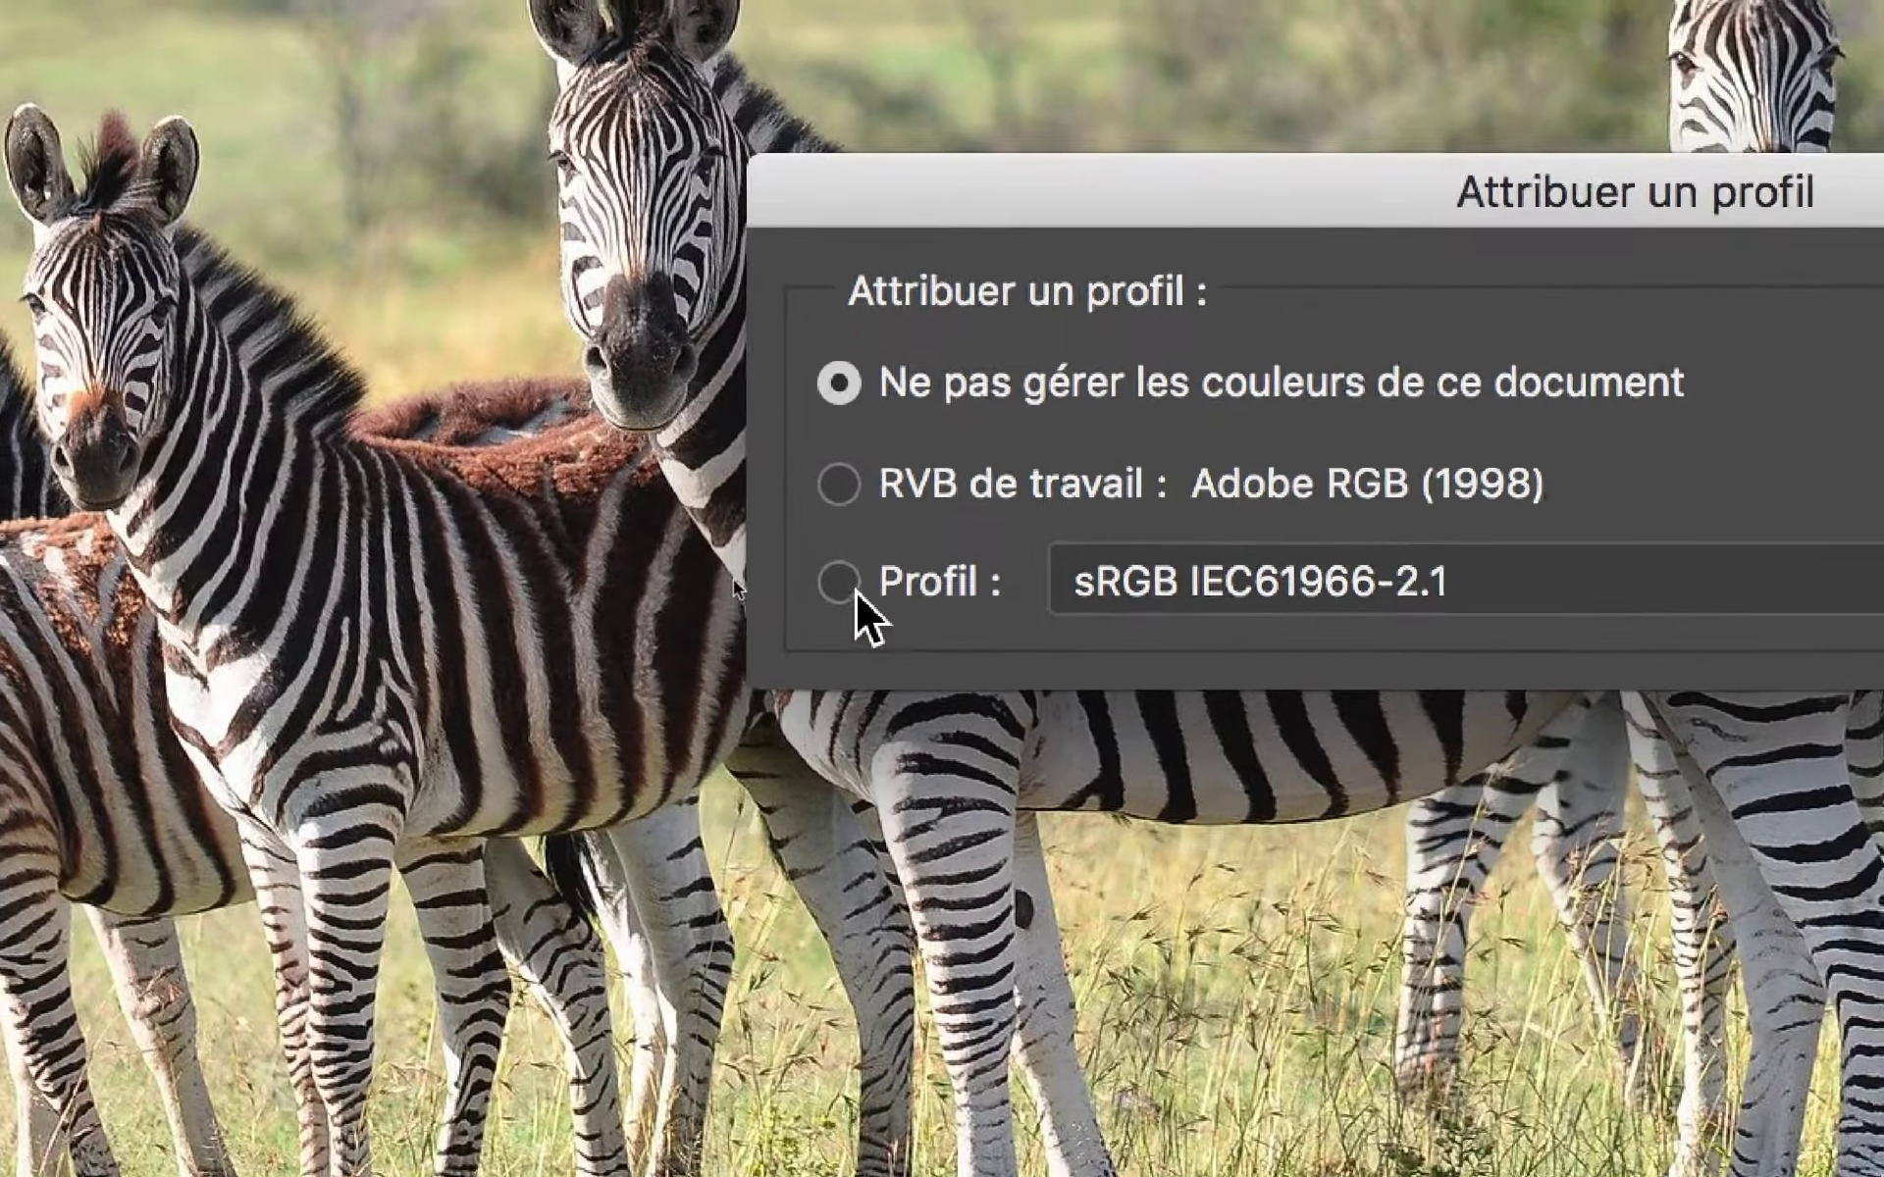
# Select the sRGB IEC61966-2.1 profile and apply it to the photo
pyautogui.click(853, 588)
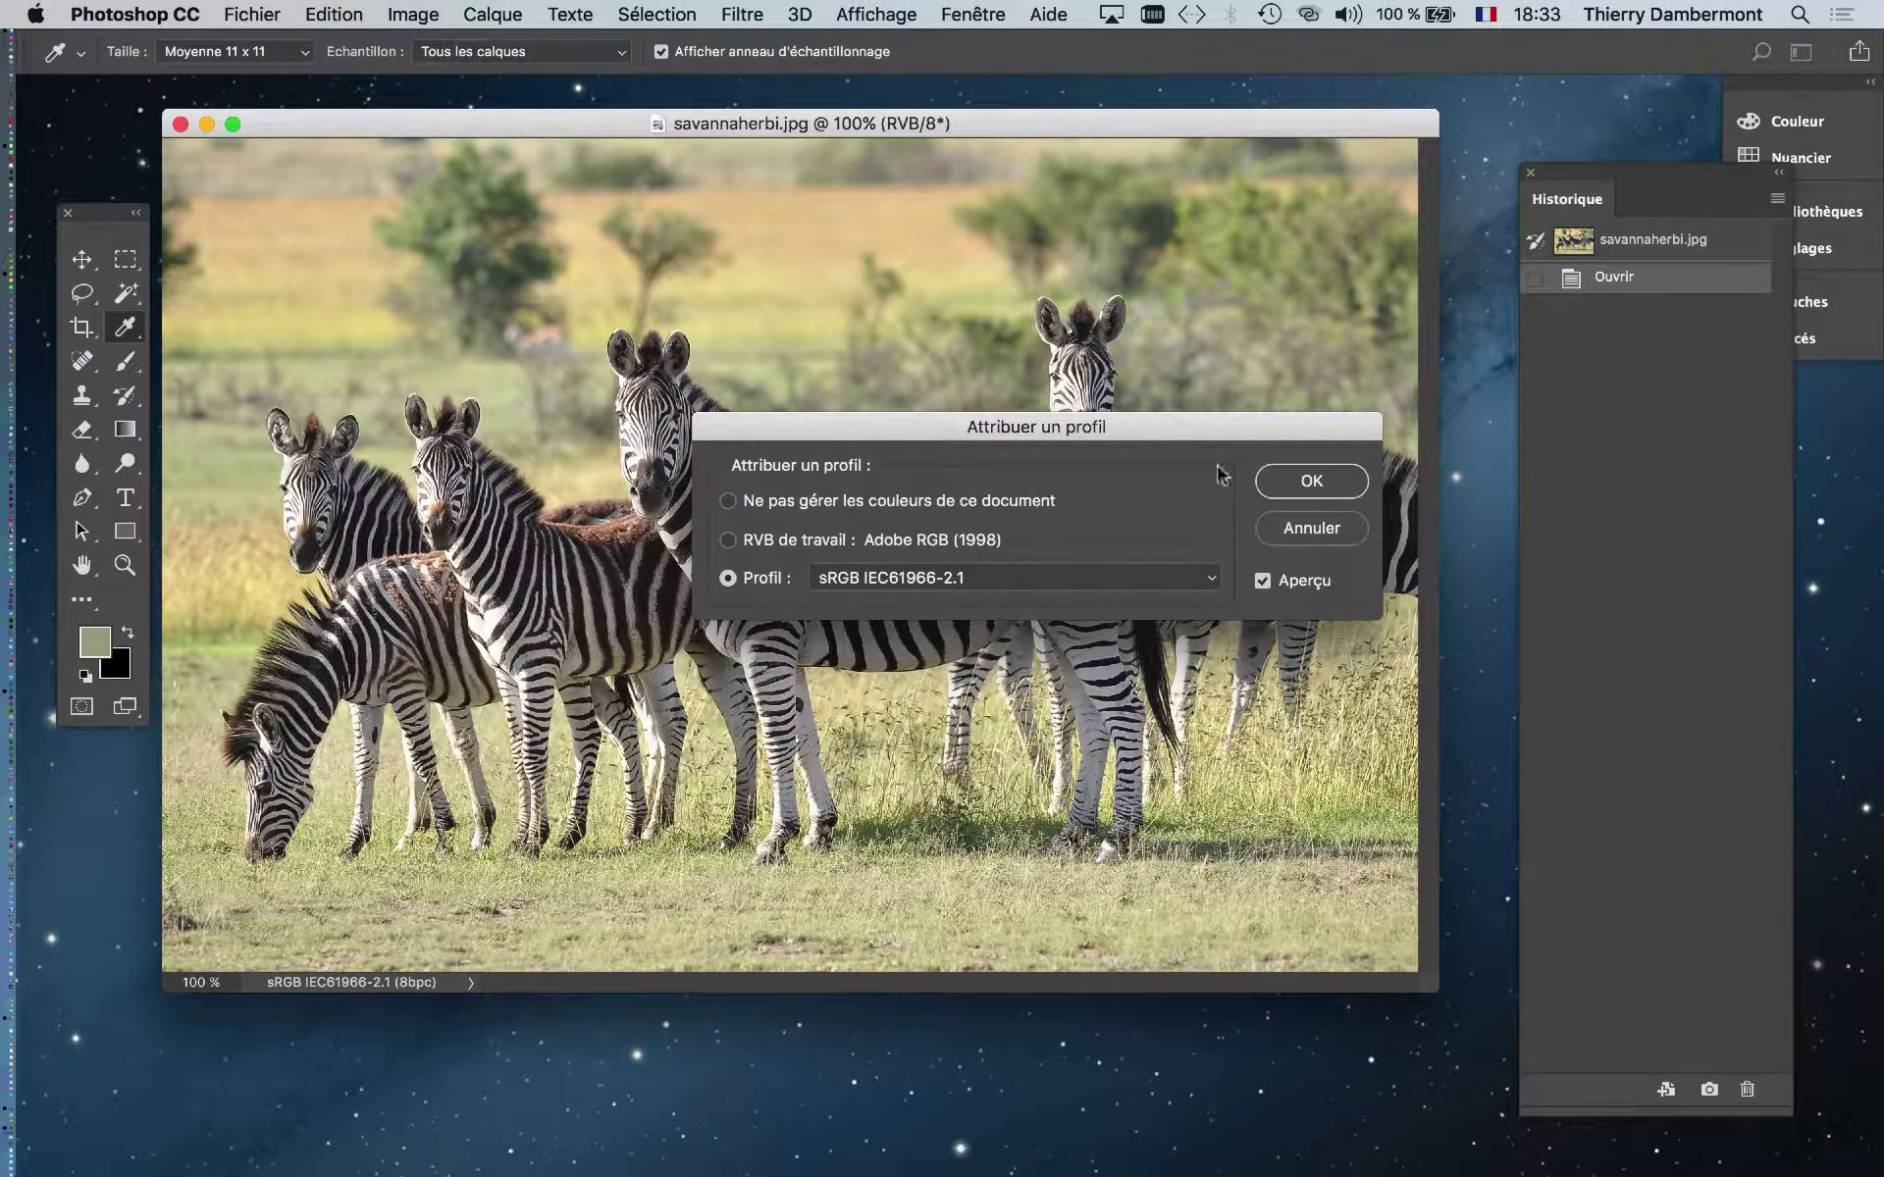
pyautogui.click(1315, 481)
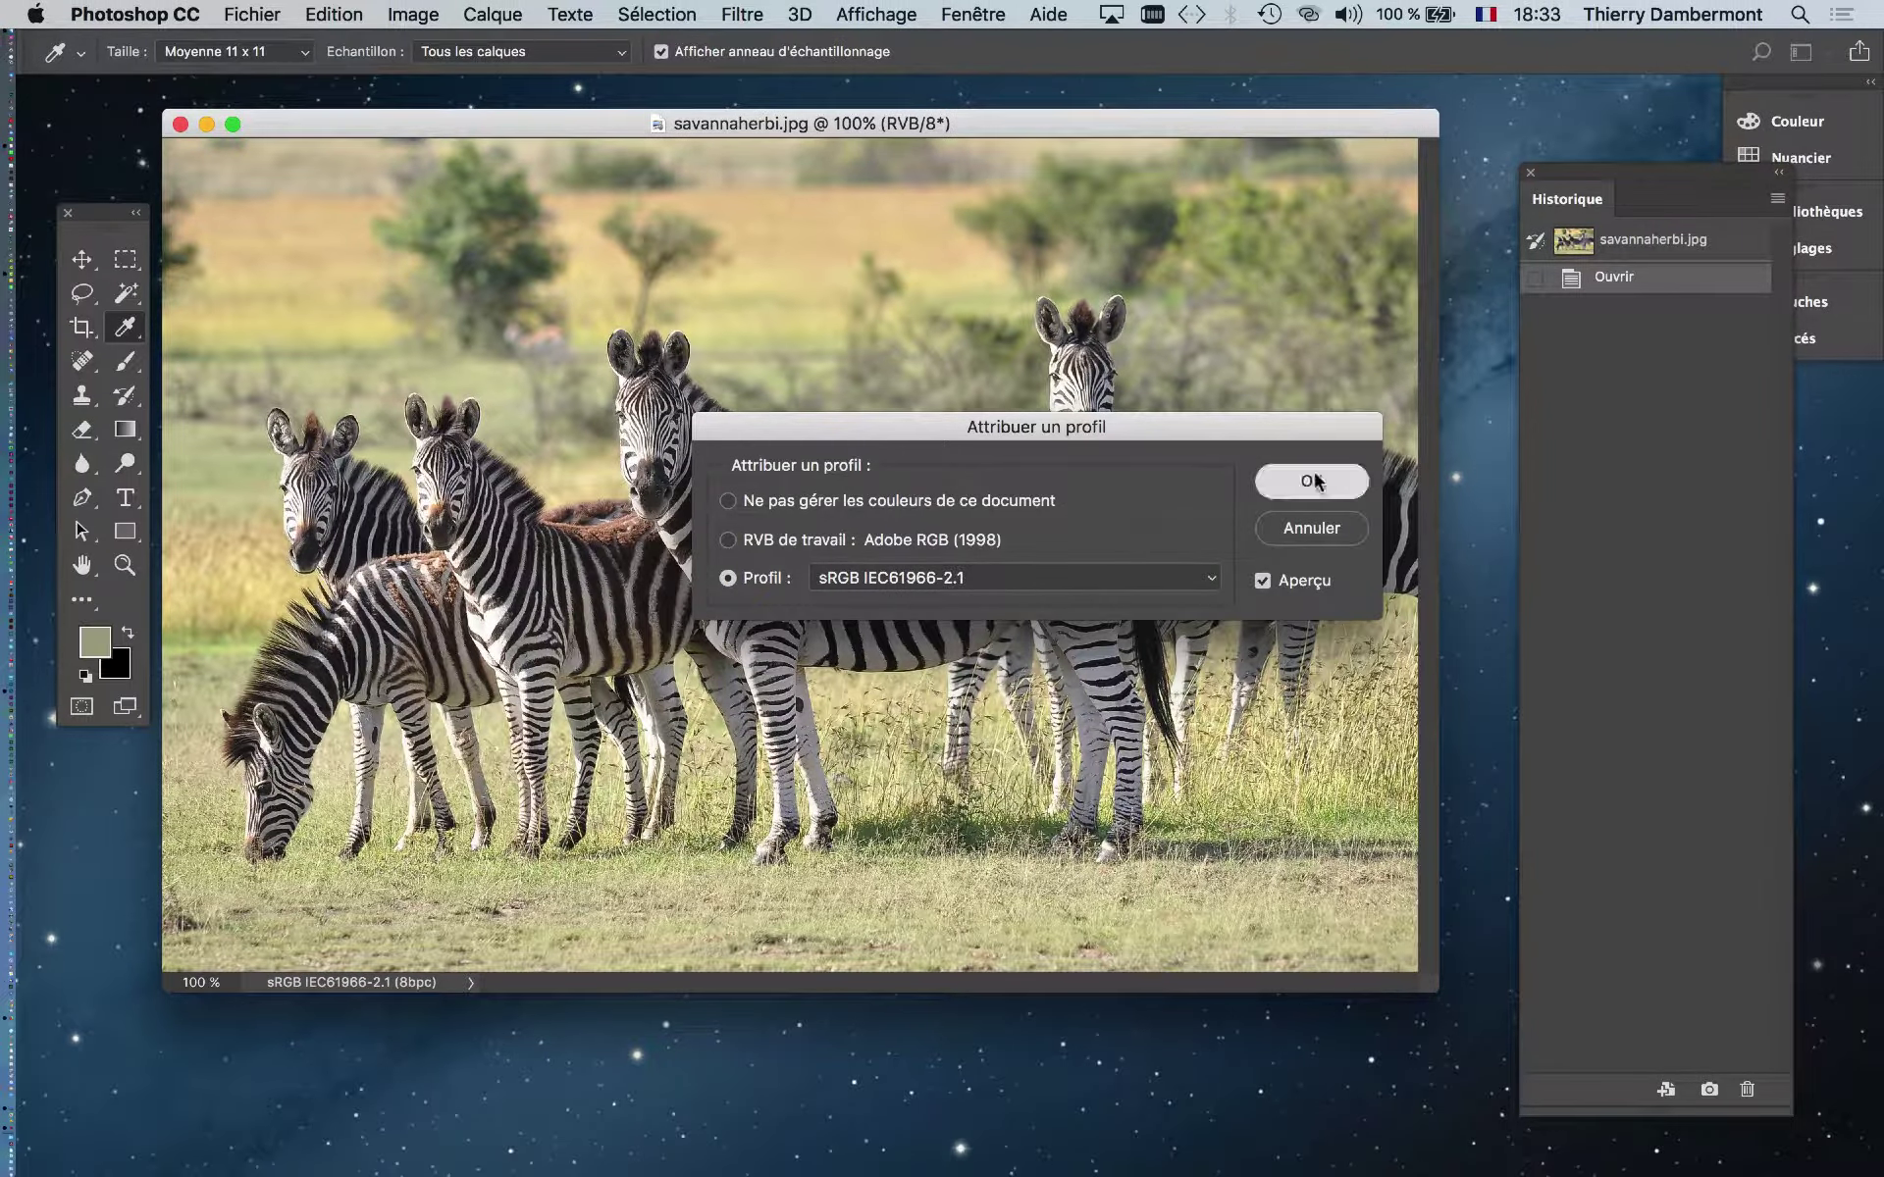
pyautogui.press('v')
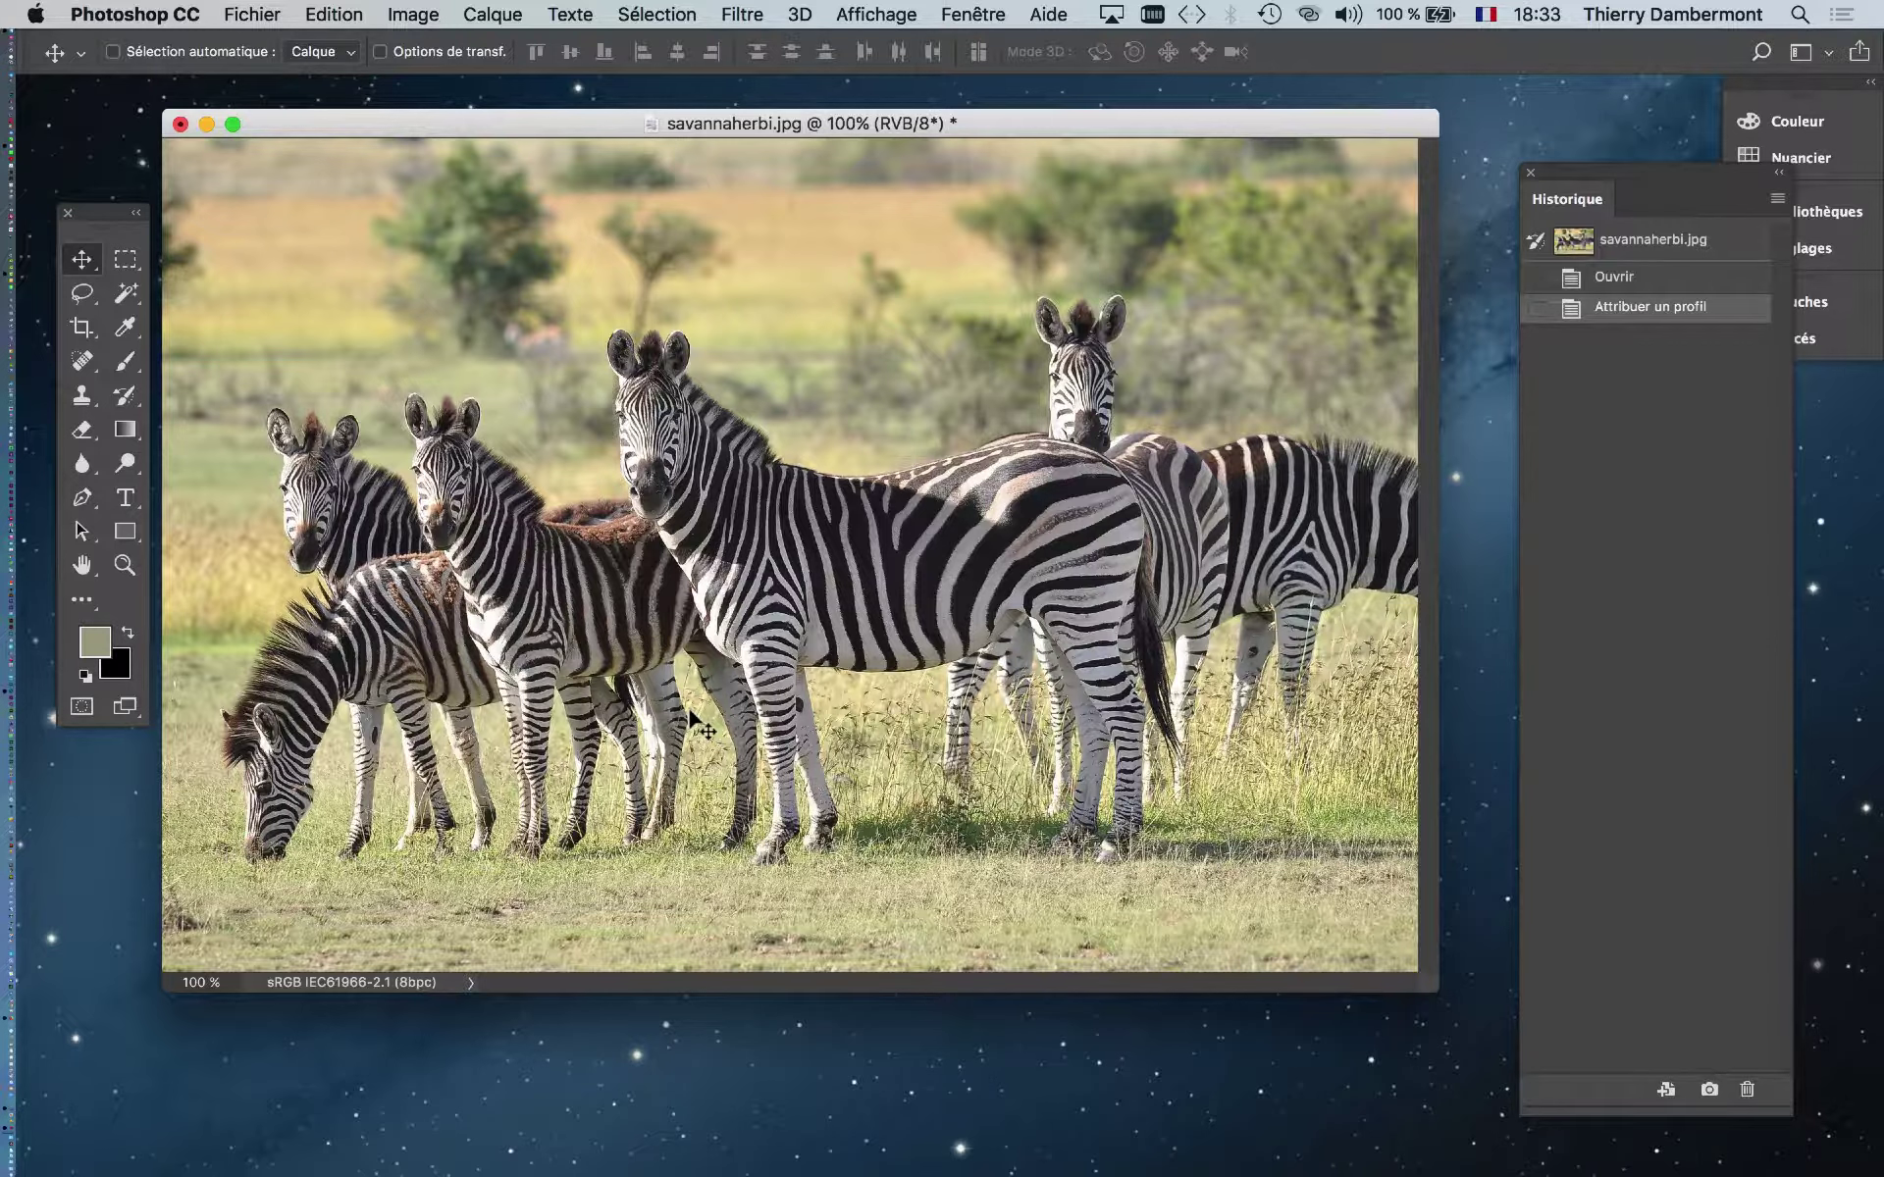
pyautogui.click(339, 13)
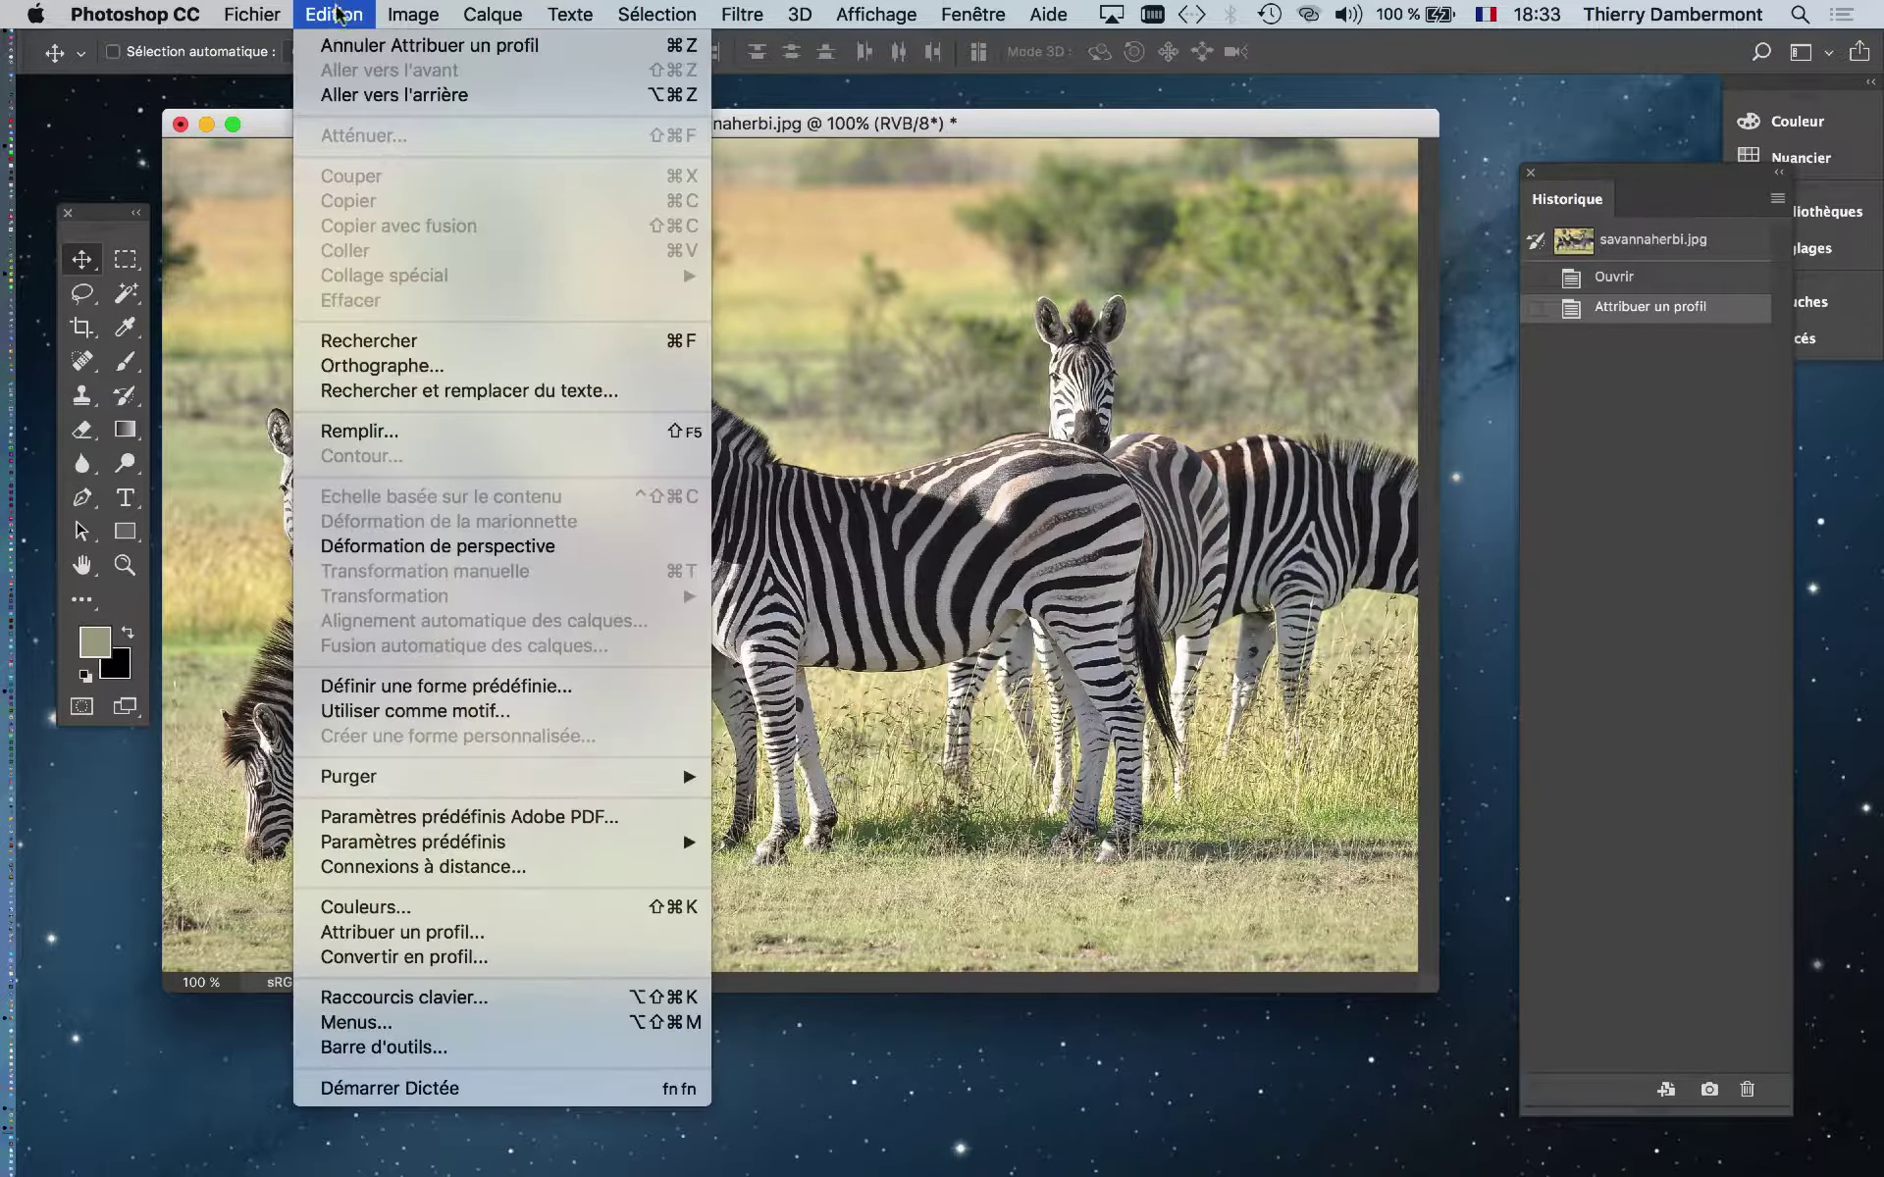
pyautogui.click(428, 908)
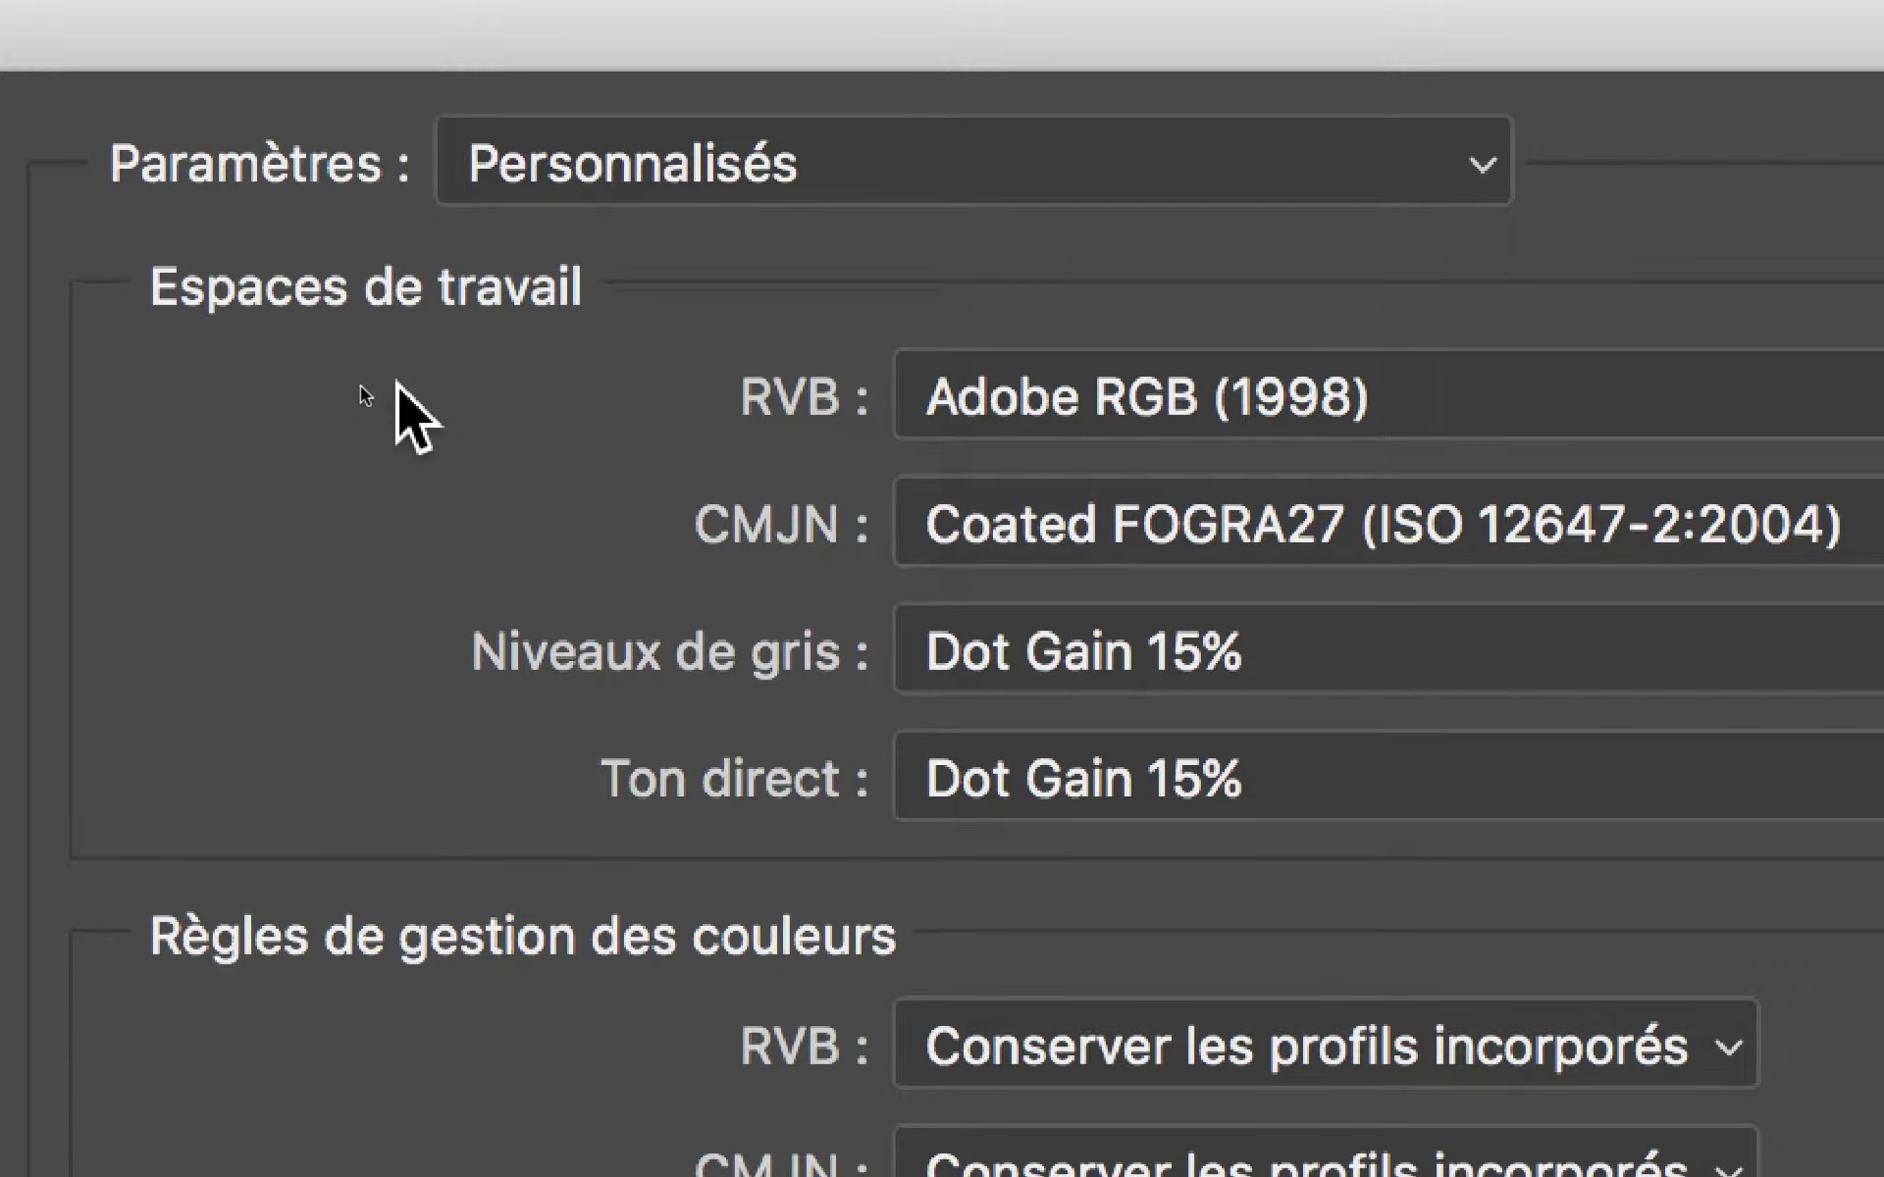
pyautogui.press('Return')
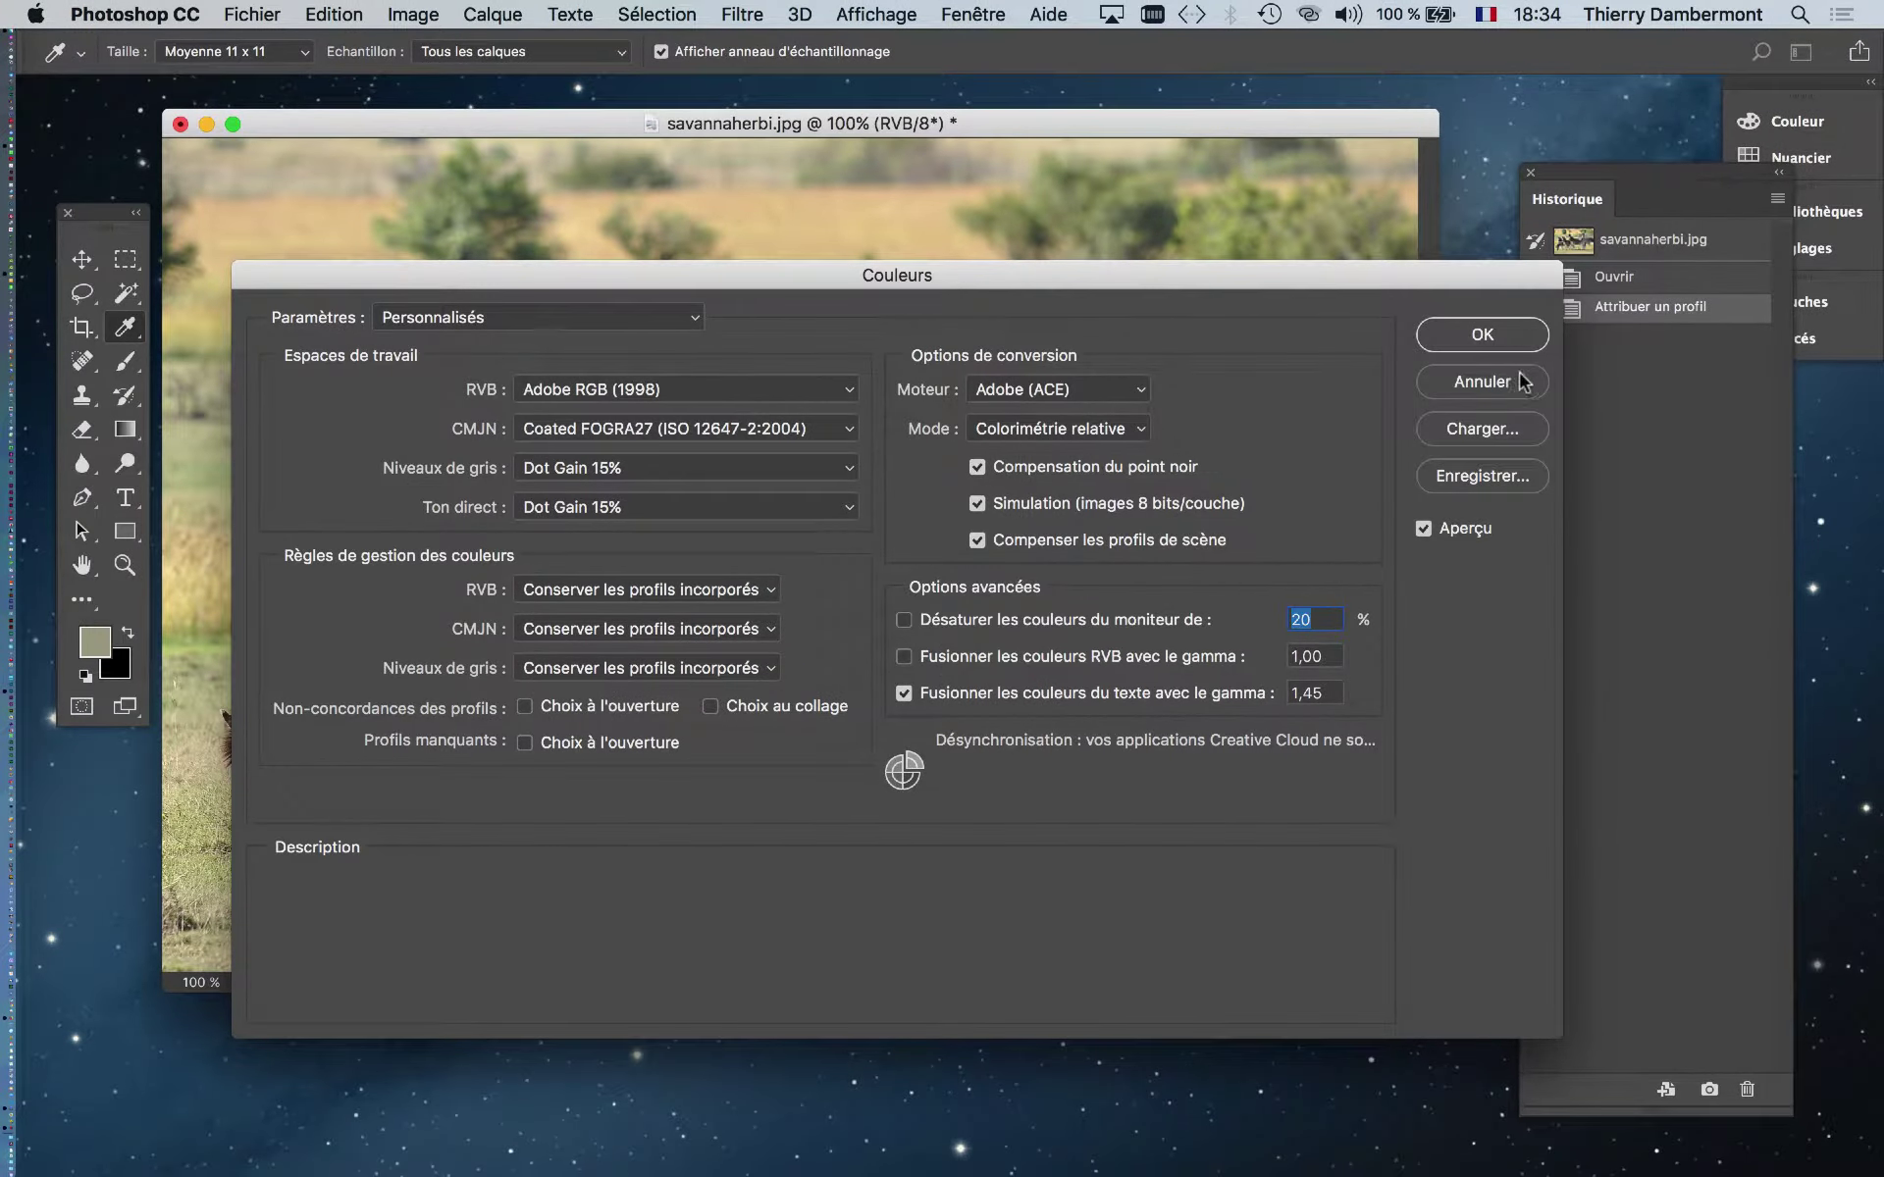
pyautogui.moveTo(1015, 118); pyautogui.dragTo(1035, 124)
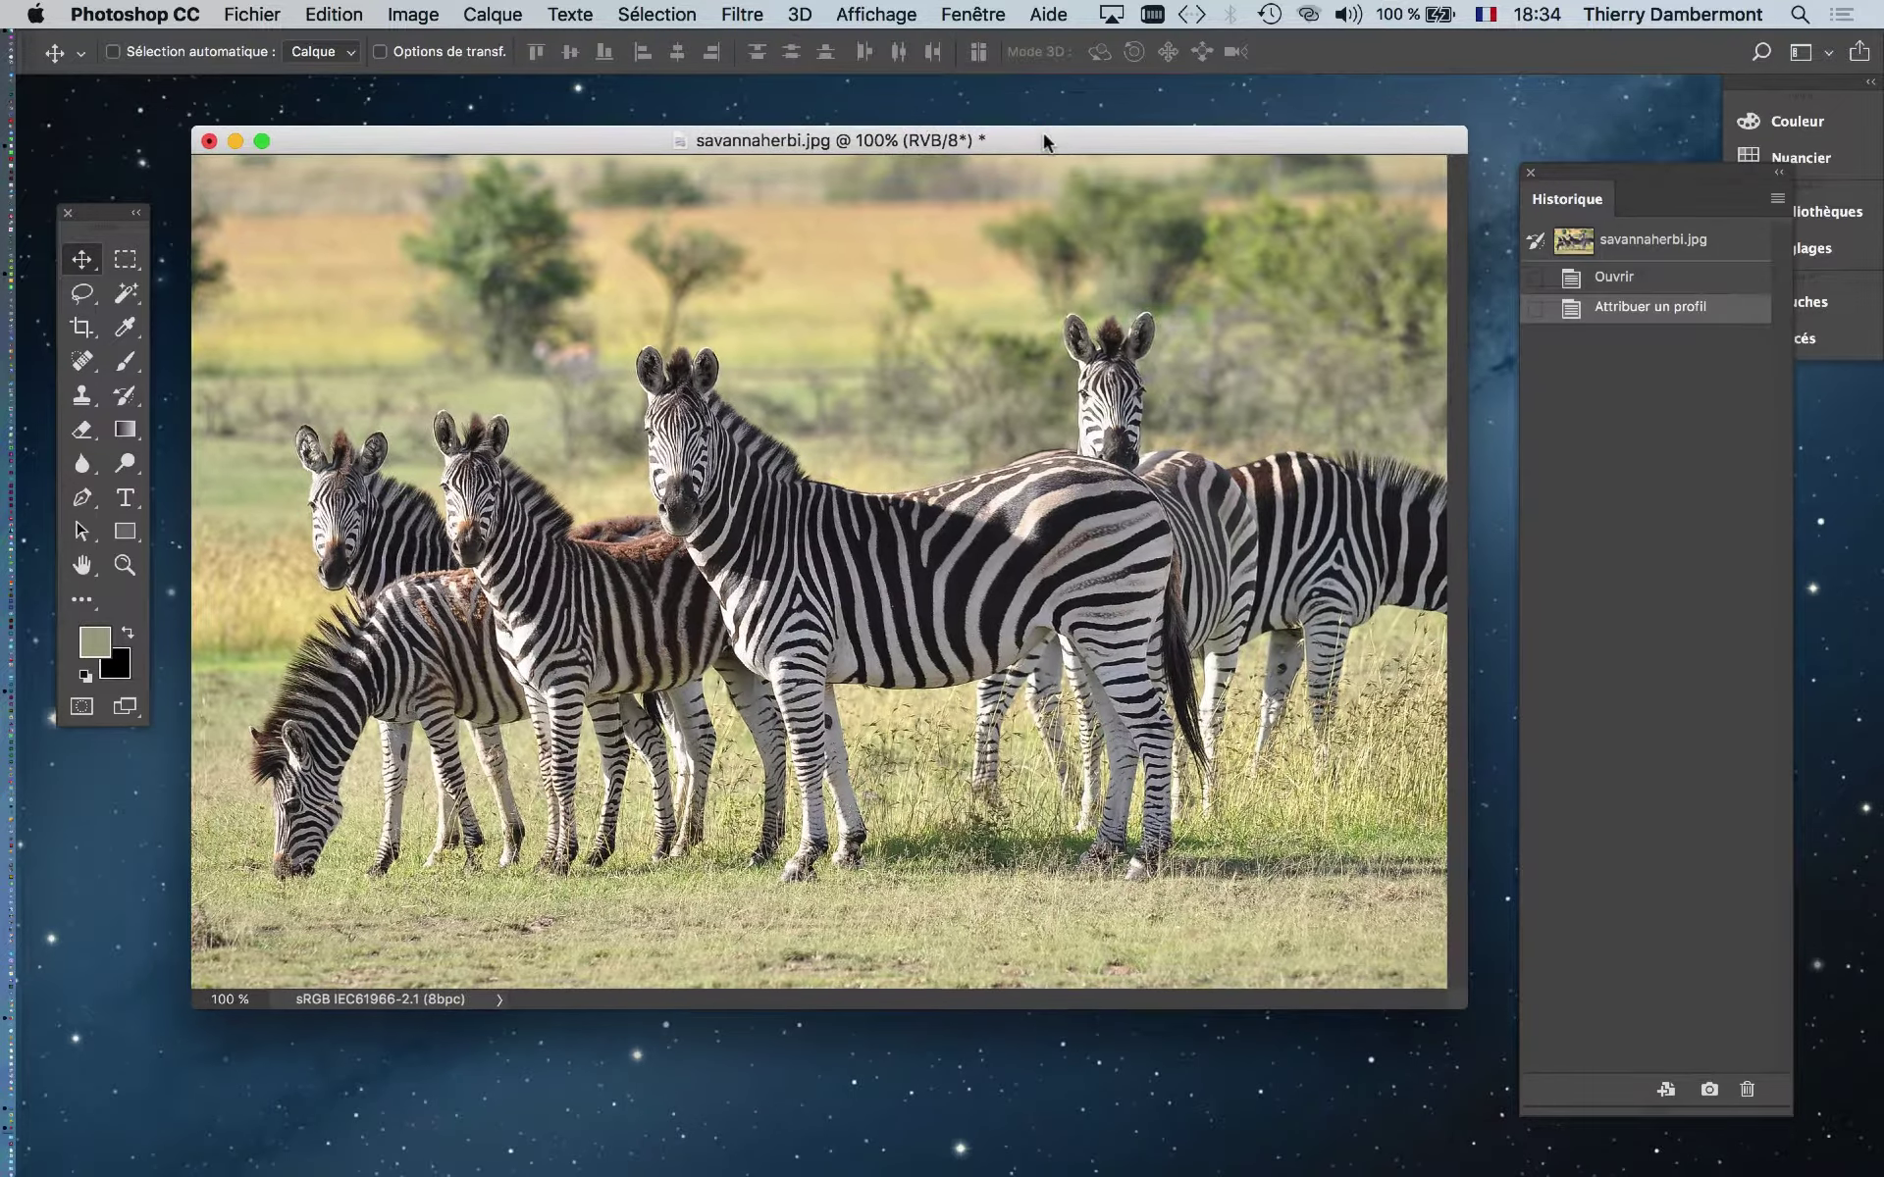